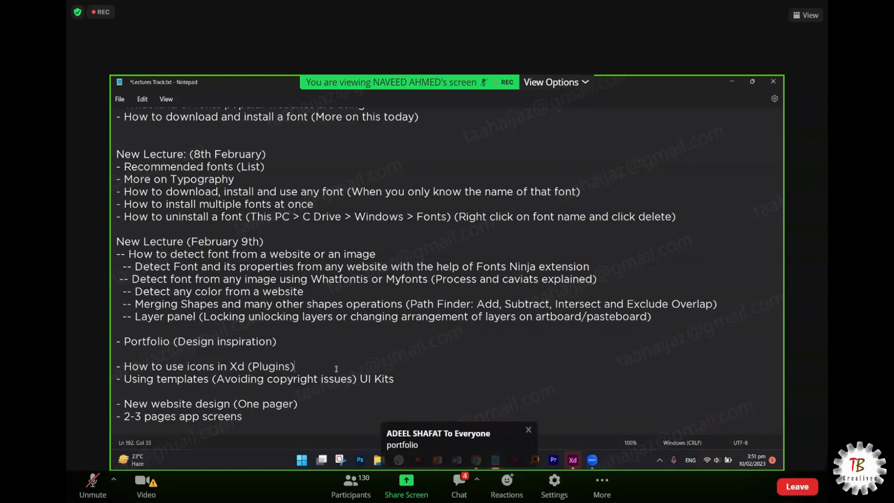
- Add a blank line after the Xd plugins topic, highlight the lecture topics, and show the meeting chat
{"action": "key", "text": "Return"}
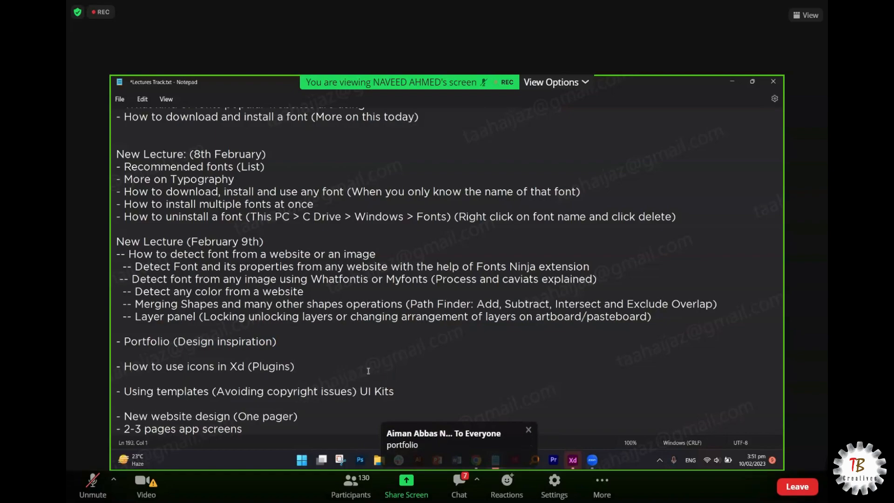
{"action": "left_click_drag", "start_coordinate": [395, 391], "coordinate": [165, 378]}
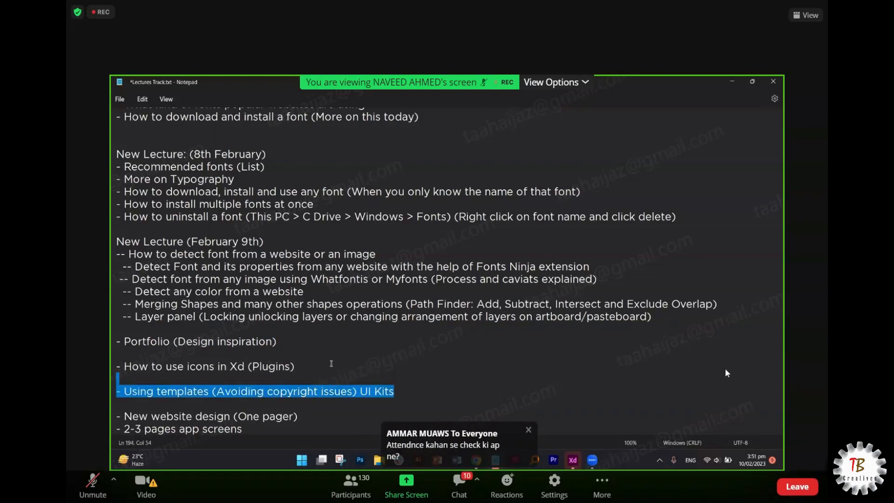
{"action": "left_click_drag", "start_coordinate": [332, 366], "coordinate": [115, 368]}
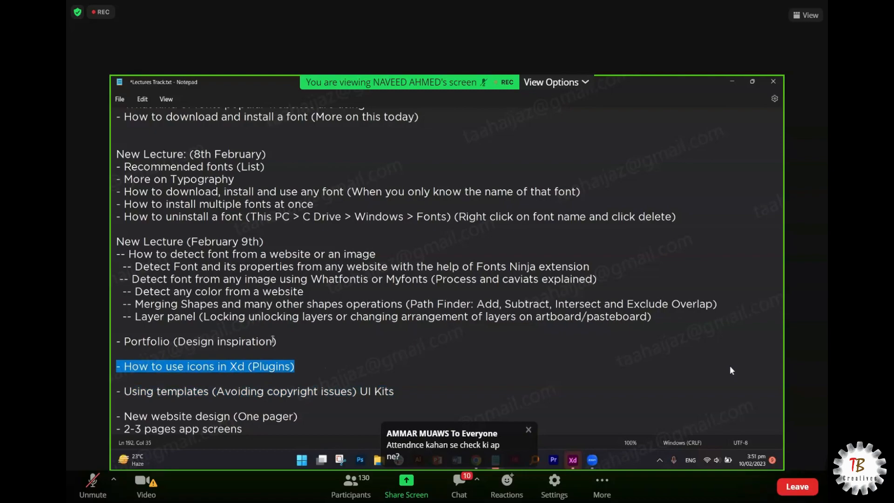
{"action": "left_click_drag", "start_coordinate": [277, 342], "coordinate": [110, 345]}
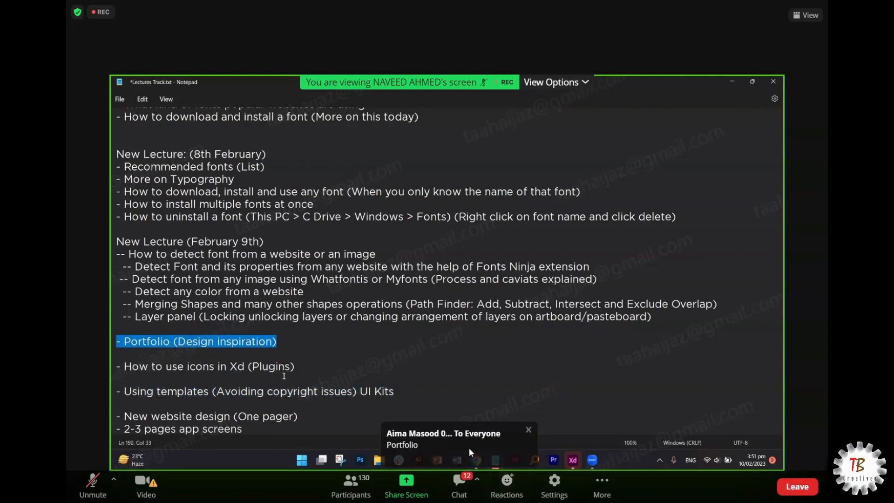
{"action": "scroll", "coordinate": [447, 261], "scroll_direction": "down", "scroll_amount": 2}
{"action": "left_click_drag", "start_coordinate": [297, 342], "coordinate": [116, 341]}
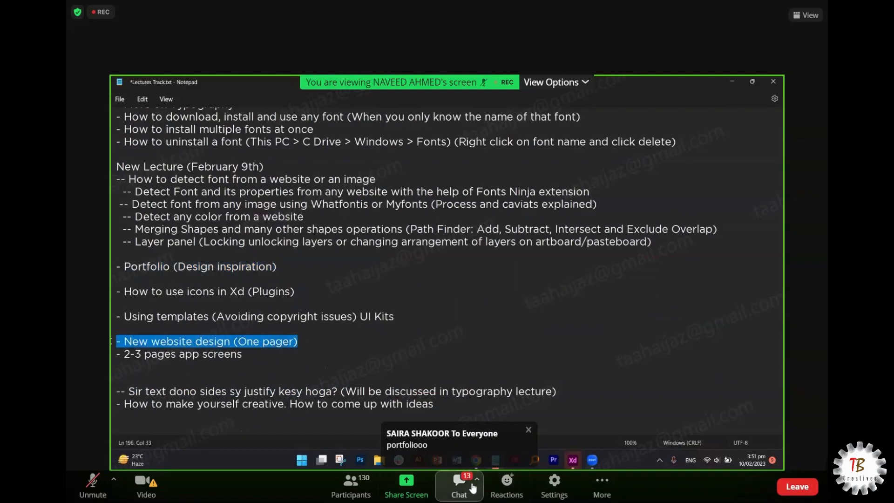
{"action": "left_click", "coordinate": [467, 491]}
{"action": "scroll", "coordinate": [821, 271], "scroll_direction": "down", "scroll_amount": 10}
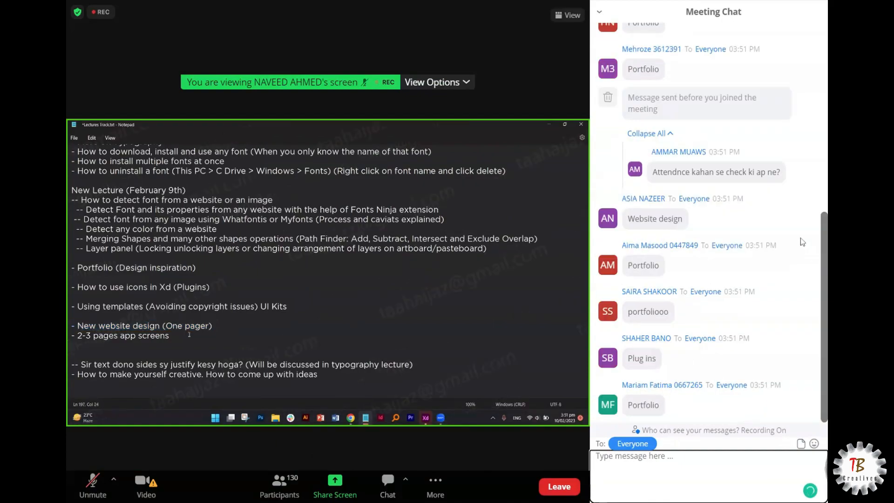
- Scroll the meeting chat down to its newest messages
{"action": "scroll", "coordinate": [862, 215], "scroll_direction": "up", "scroll_amount": 5}
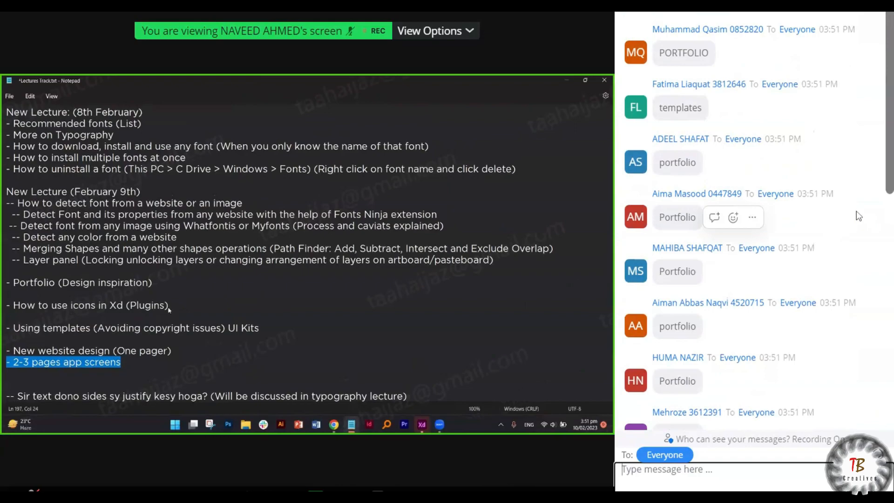
{"action": "scroll", "coordinate": [873, 235], "scroll_direction": "down", "scroll_amount": 6}
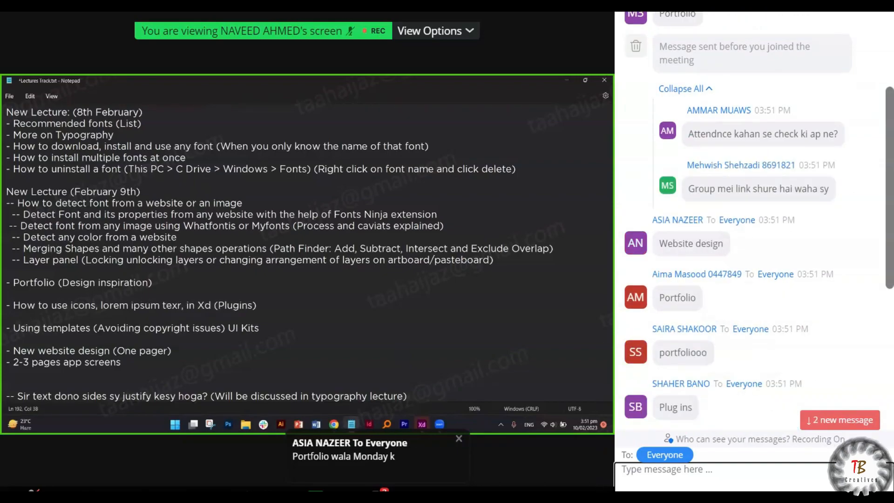
{"action": "left_click", "coordinate": [854, 421]}
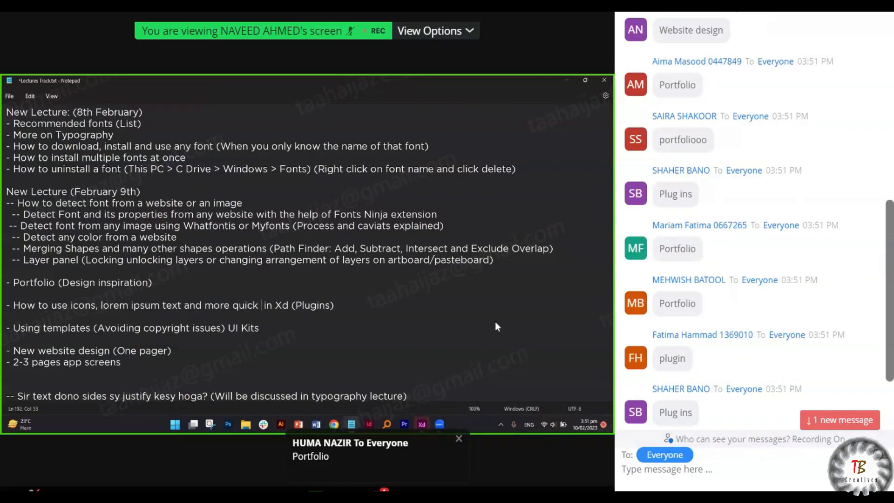
{"action": "left_click", "coordinate": [821, 424]}
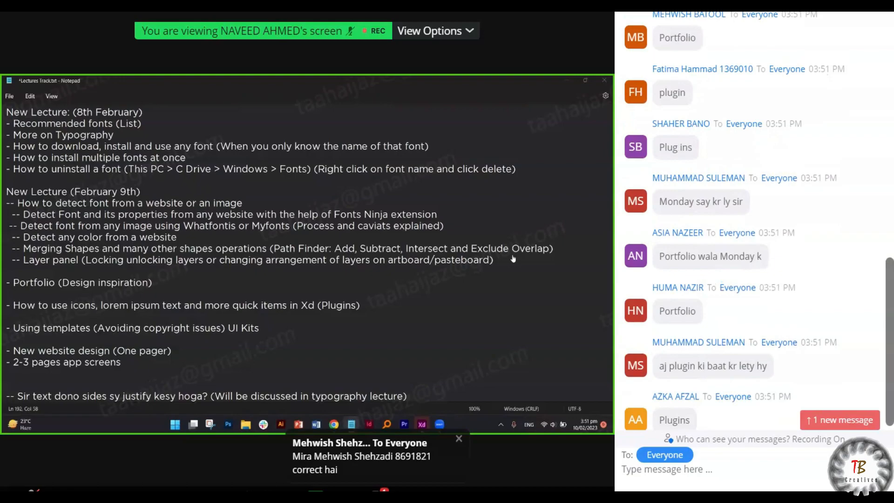
- Highlight the website design, app screens and Portfolio-to-UI Kits topics in the notes
{"action": "scroll", "coordinate": [751, 223], "scroll_direction": "up", "scroll_amount": 1}
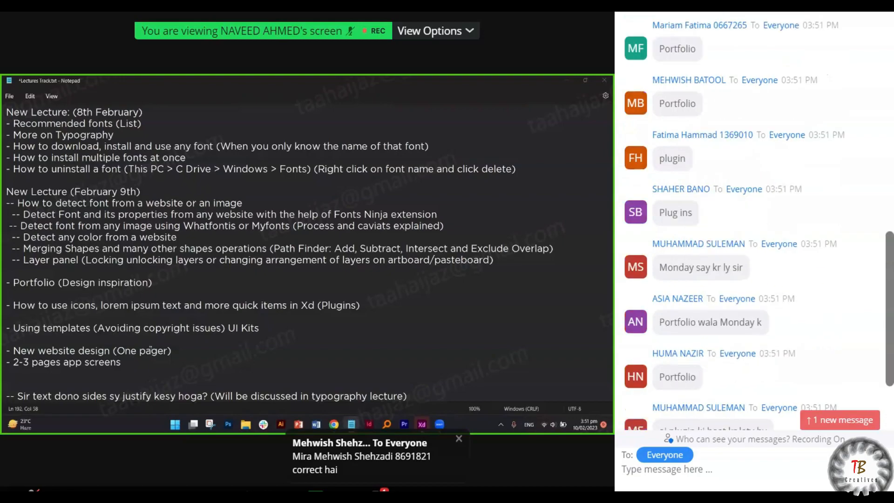
{"action": "left_click_drag", "start_coordinate": [174, 350], "coordinate": [121, 363]}
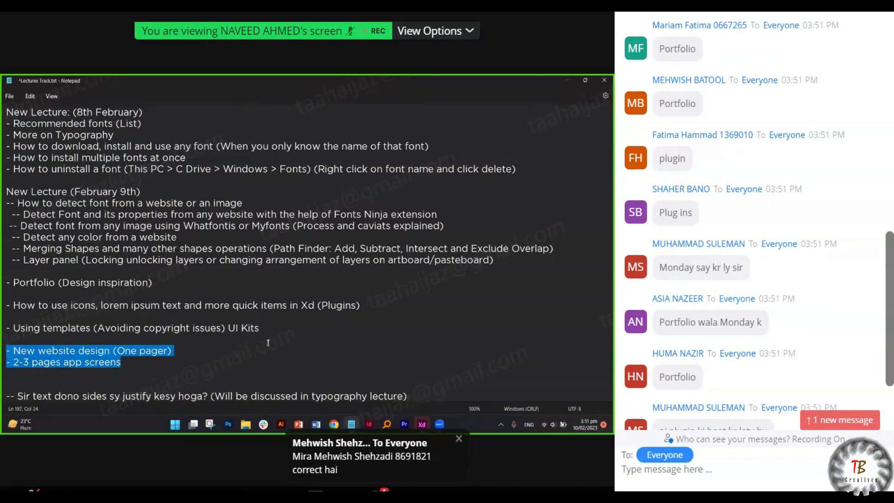
{"action": "left_click", "coordinate": [274, 333]}
{"action": "left_click_drag", "start_coordinate": [260, 328], "coordinate": [362, 324]}
{"action": "left_click", "coordinate": [19, 295]}
{"action": "left_click", "coordinate": [362, 323]}
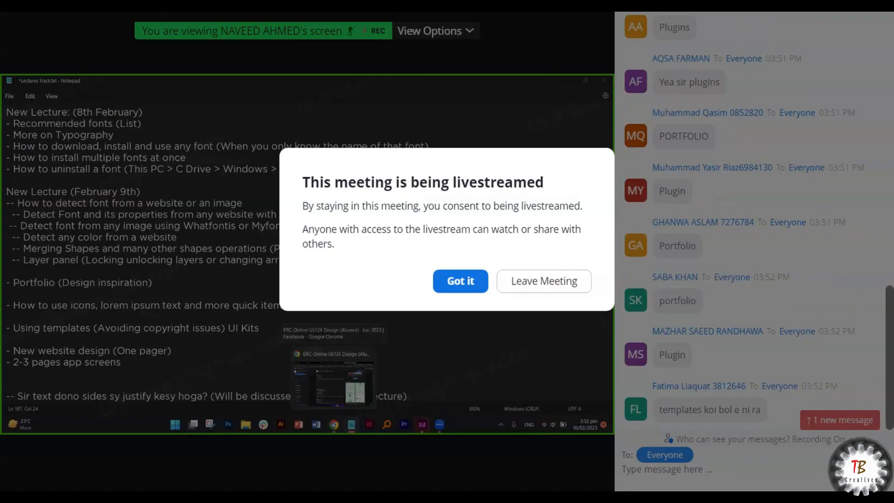
- Bring up the Adobe XD home screen and dismiss the livestream consent notice
{"action": "mouse_move", "coordinate": [440, 422]}
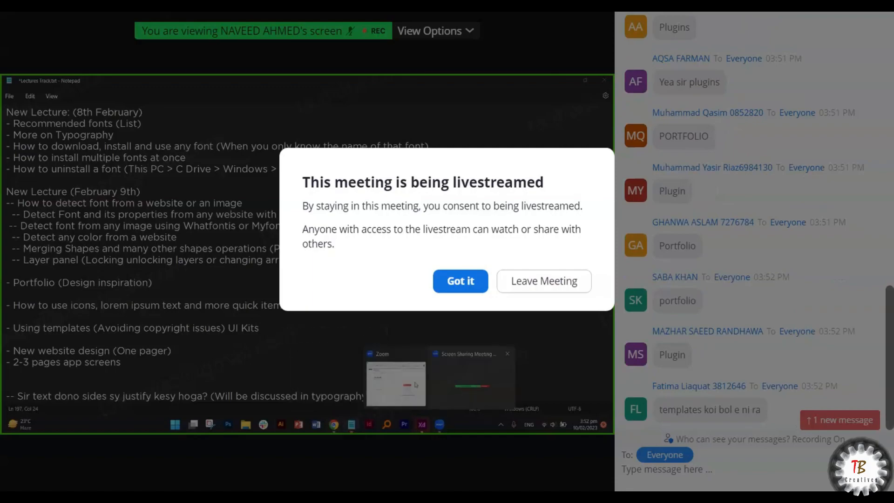
{"action": "left_click", "coordinate": [422, 423]}
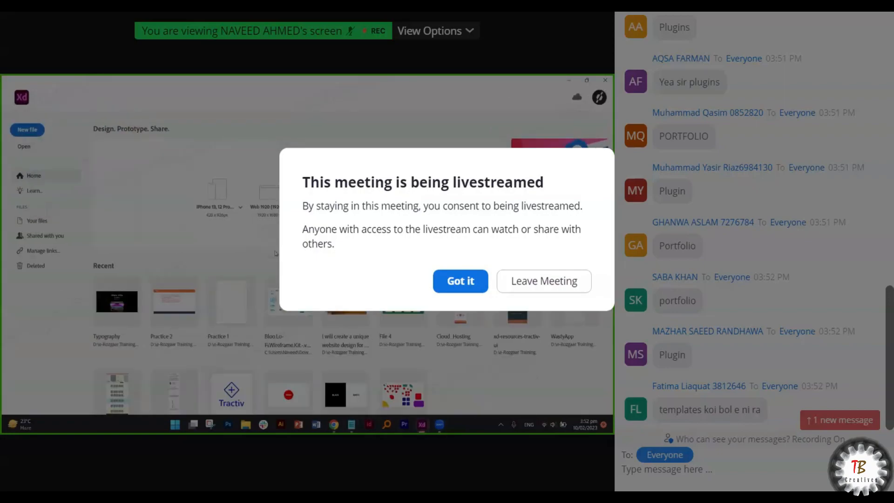
{"action": "left_click", "coordinate": [455, 281]}
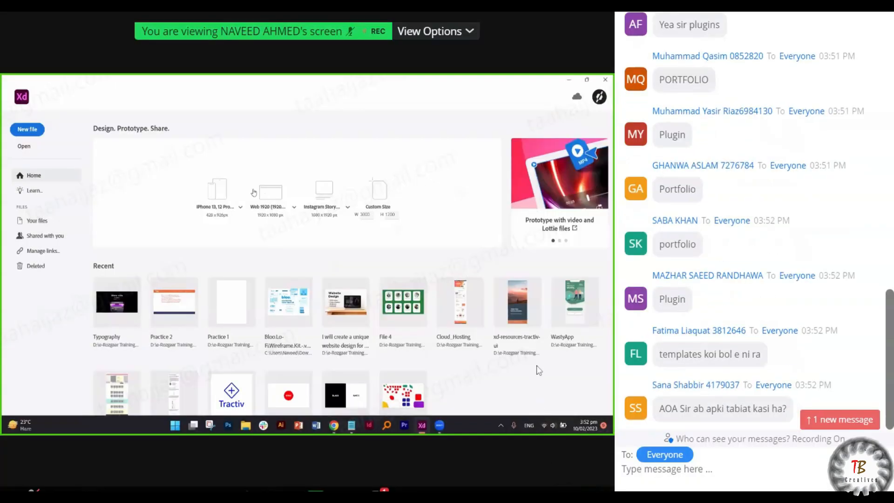
{"action": "mouse_move", "coordinate": [723, 134]}
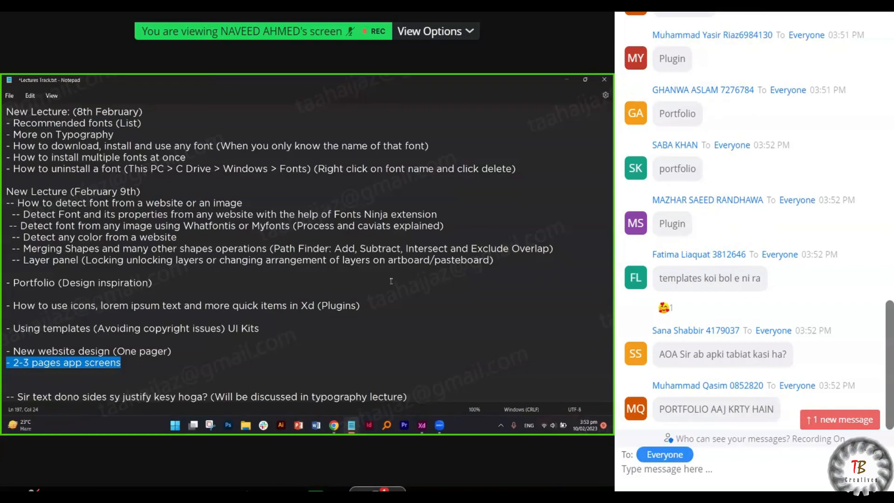
- Close the meeting chat and its notification, then put the caret on the empty line below Portfolio
{"action": "left_click", "coordinate": [379, 495]}
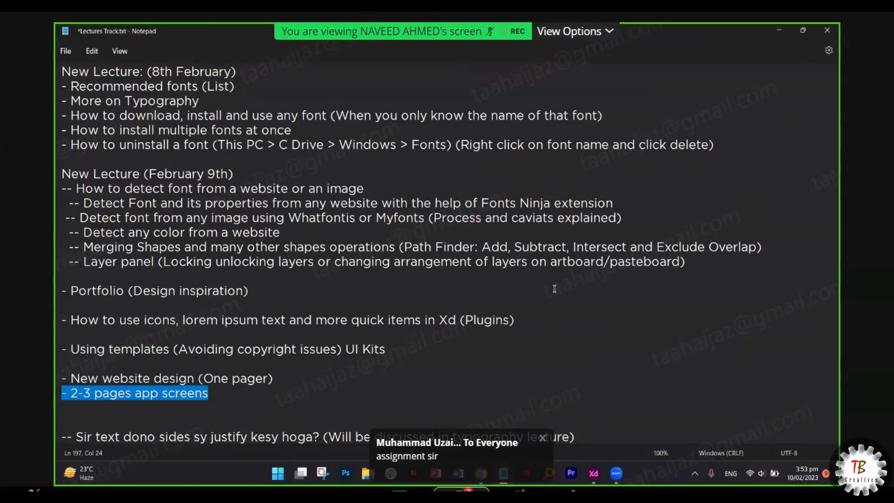
{"action": "left_click", "coordinate": [542, 437]}
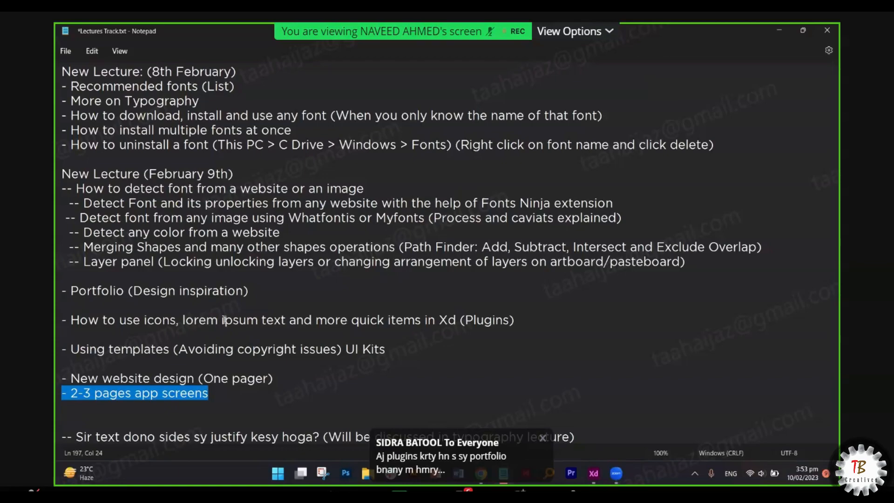
{"action": "left_click", "coordinate": [190, 291]}
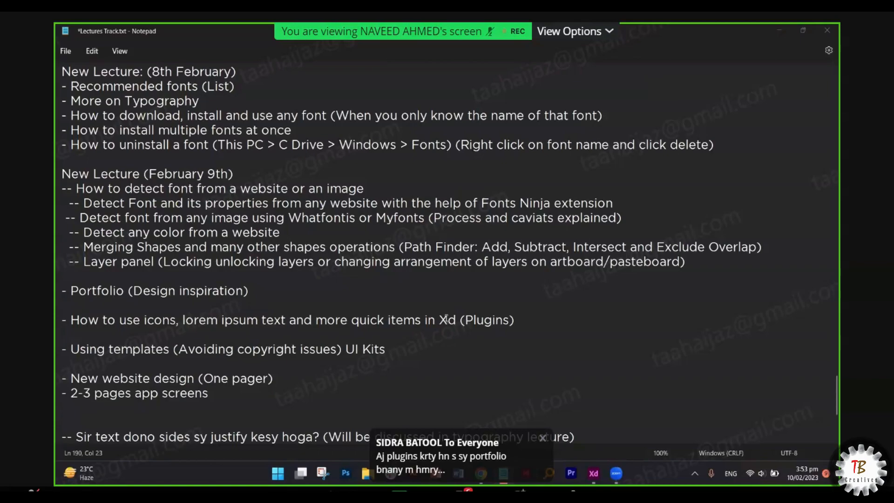
{"action": "key", "text": "Down"}
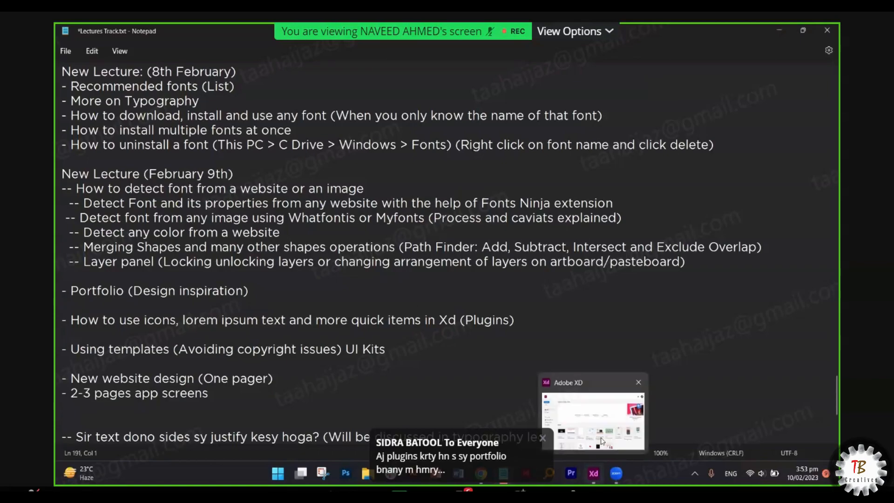
{"action": "left_click", "coordinate": [809, 481]}
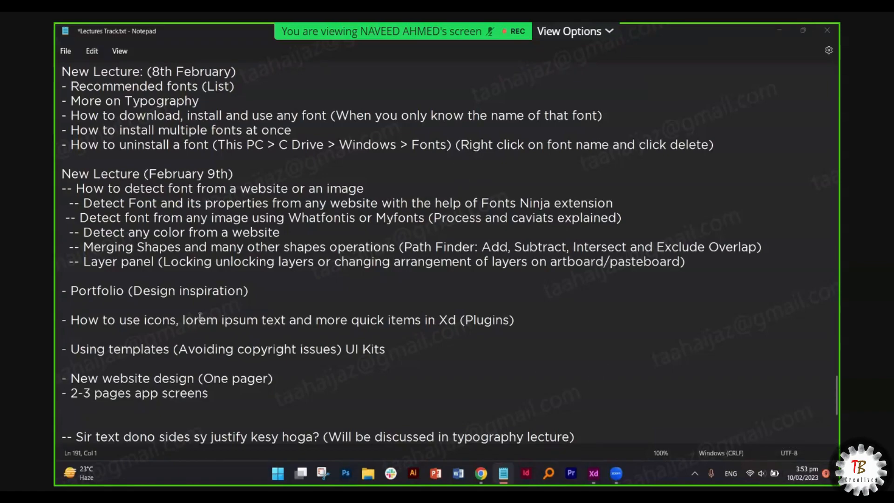
{"action": "scroll", "coordinate": [314, 311], "scroll_direction": "up", "scroll_amount": 1}
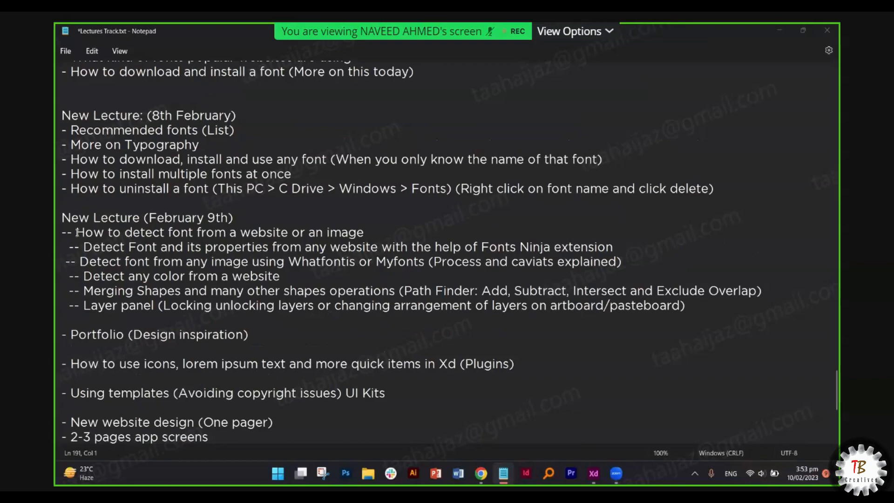
- Add the heading 'New Lecture (February 10th)' on a new line after the February 9th topics
{"action": "triple_click", "coordinate": [64, 233]}
{"action": "left_click_drag", "start_coordinate": [139, 250], "coordinate": [79, 322]}
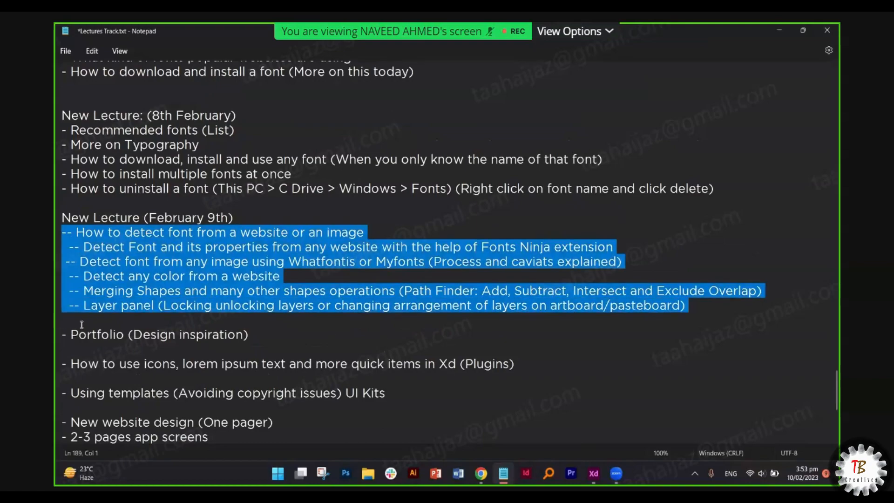
{"action": "left_click", "coordinate": [81, 325]}
{"action": "key", "text": "Return"}
{"action": "type", "text": "New Le"}
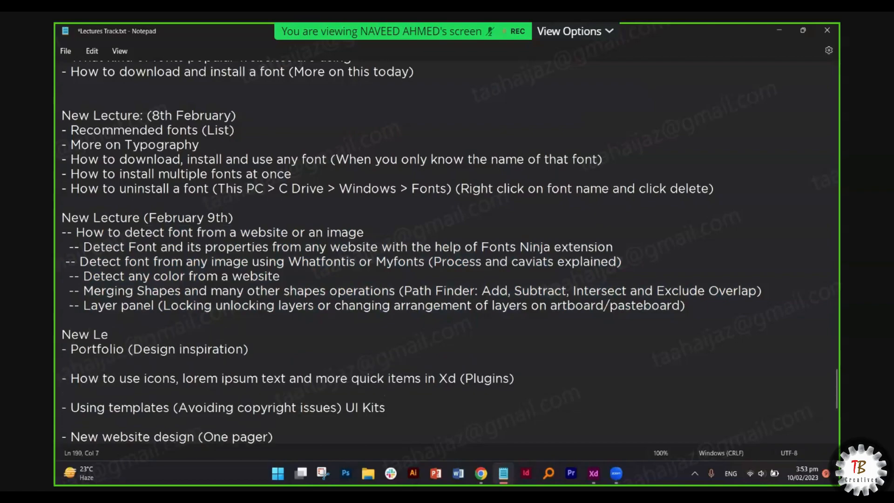
{"action": "type", "text": "cture (February "}
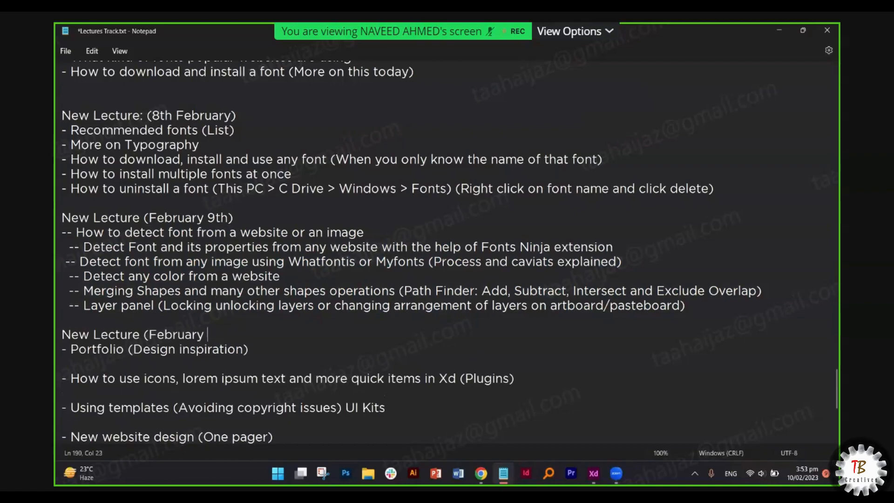
{"action": "type", "text": "10th)"}
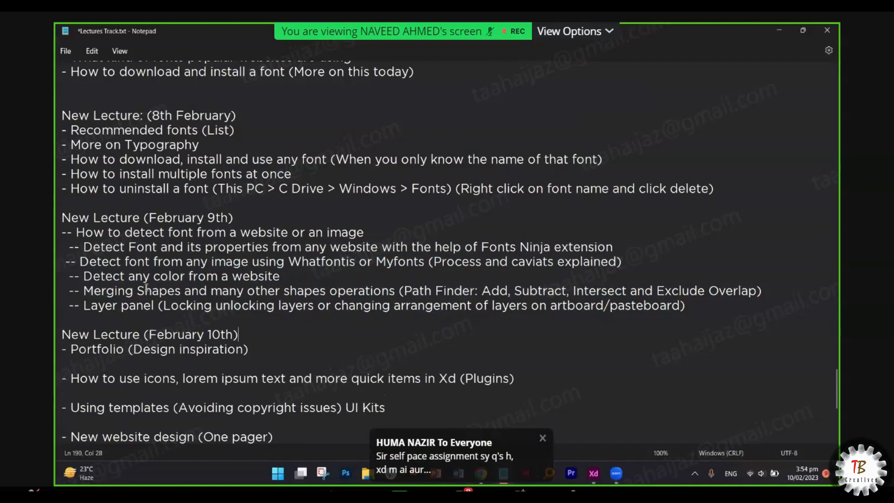
{"action": "left_click_drag", "start_coordinate": [299, 314], "coordinate": [63, 230]}
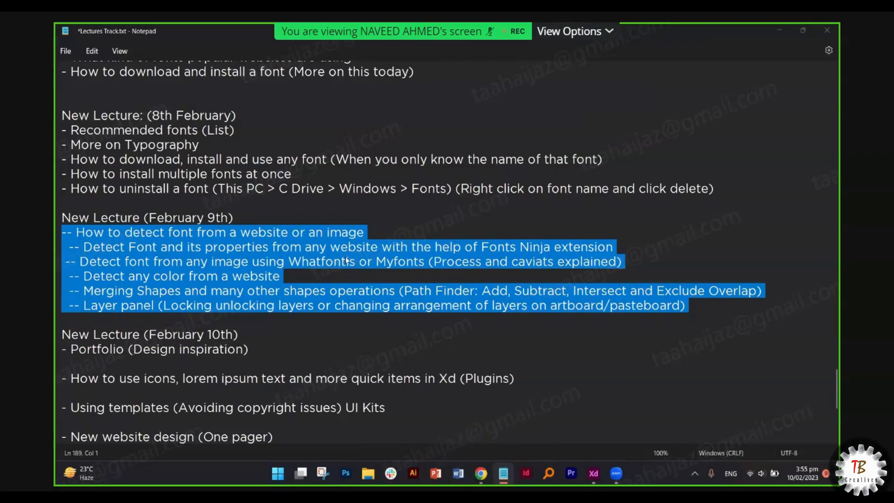
- Highlight the font-detection notes, including the caveats note and the sites Whatfontis and Myfonts
{"action": "scroll", "coordinate": [348, 261], "scroll_direction": "up", "scroll_amount": 2}
{"action": "left_click", "coordinate": [280, 276]}
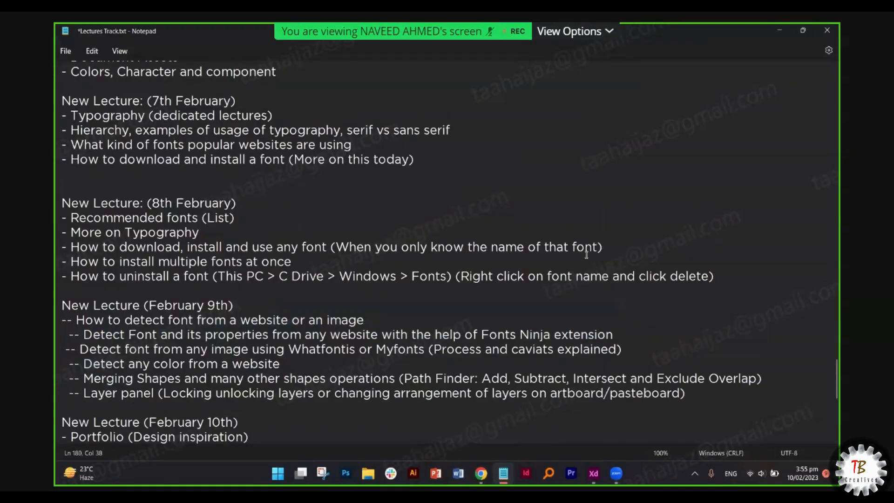
{"action": "left_click", "coordinate": [129, 233]}
{"action": "scroll", "coordinate": [141, 266], "scroll_direction": "up", "scroll_amount": 1}
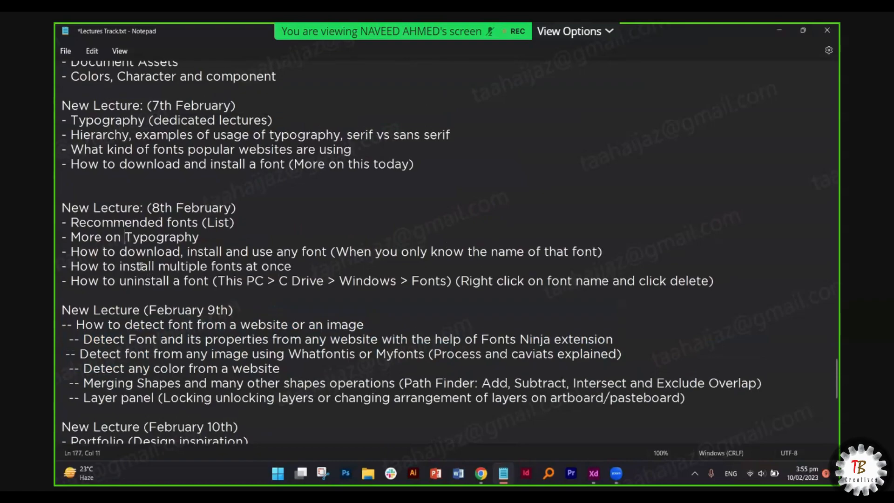
{"action": "scroll", "coordinate": [141, 266], "scroll_direction": "up", "scroll_amount": 2}
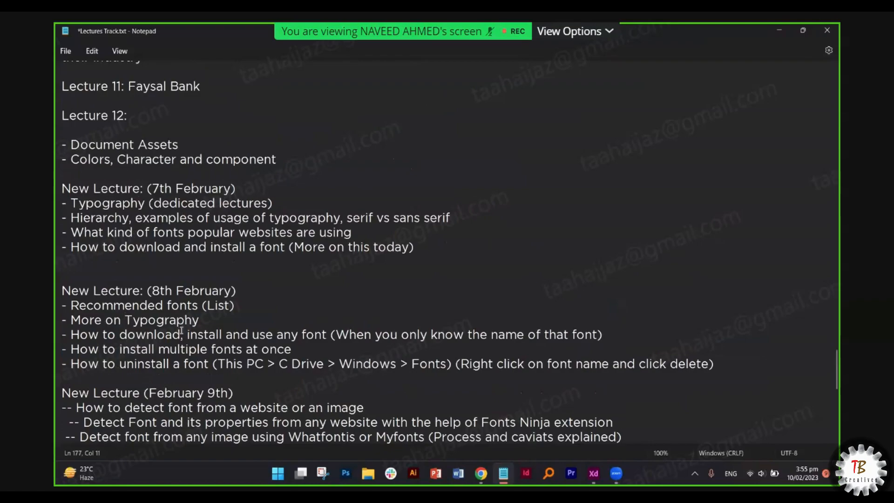
{"action": "scroll", "coordinate": [181, 331], "scroll_direction": "down", "scroll_amount": 2}
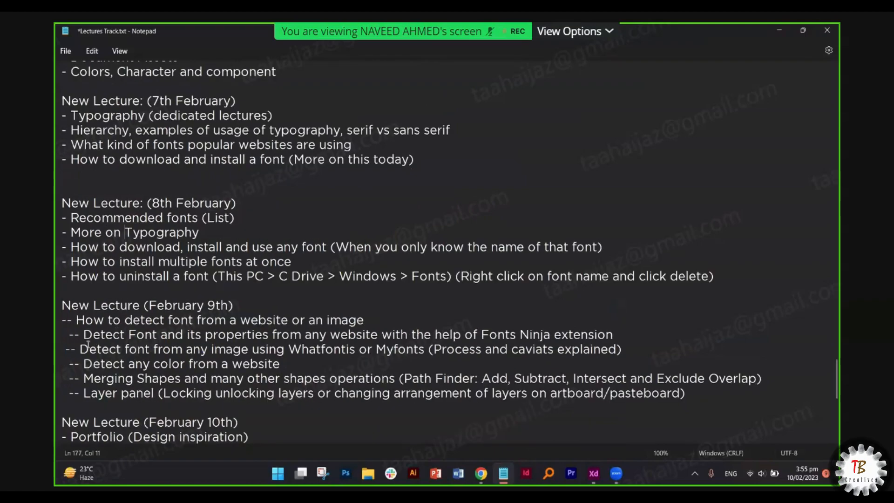
{"action": "left_click_drag", "start_coordinate": [80, 348], "coordinate": [246, 339]}
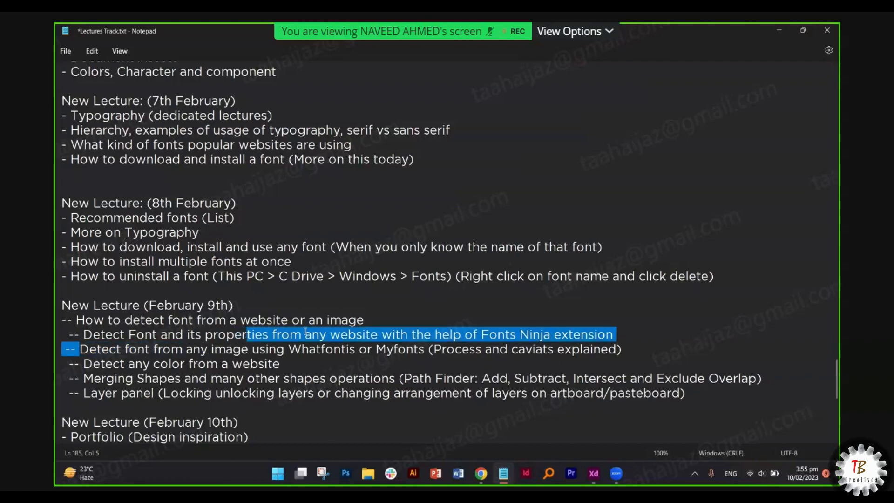
{"action": "left_click", "coordinate": [235, 351]}
{"action": "left_click_drag", "start_coordinate": [89, 351], "coordinate": [547, 349]}
{"action": "left_click_drag", "start_coordinate": [429, 350], "coordinate": [622, 349]}
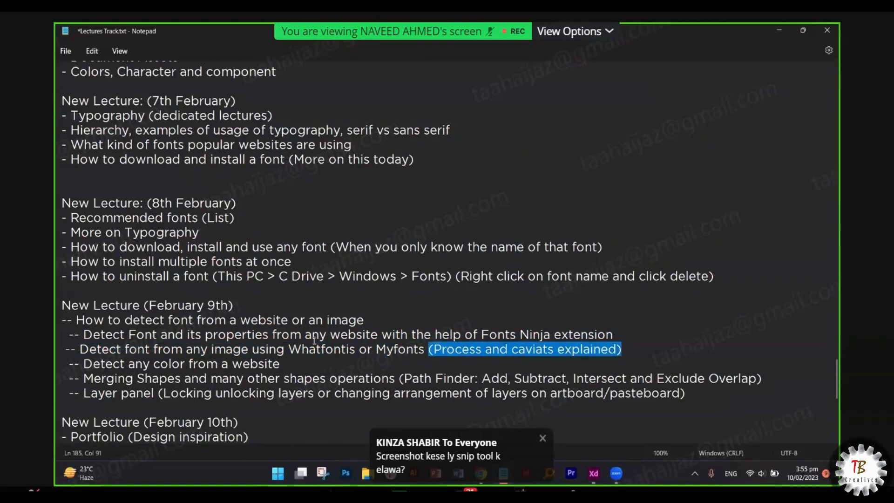
{"action": "left_click_drag", "start_coordinate": [357, 349], "coordinate": [285, 350]}
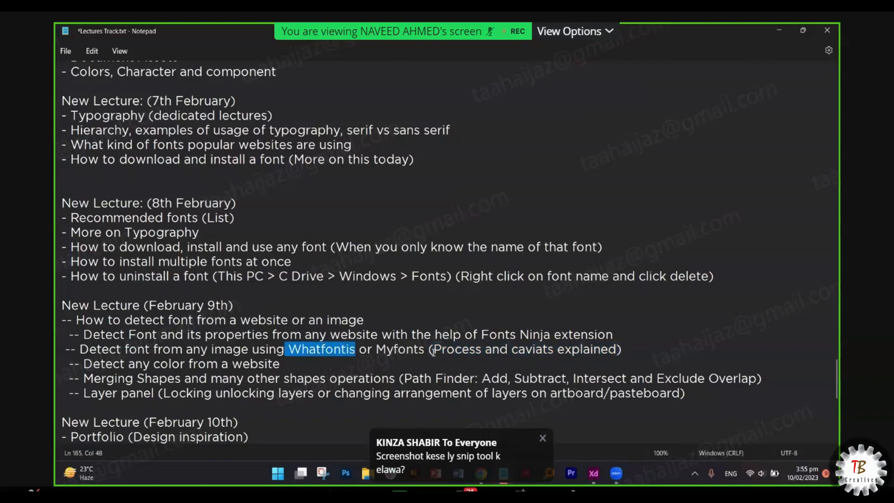
{"action": "left_click_drag", "start_coordinate": [425, 349], "coordinate": [385, 350]}
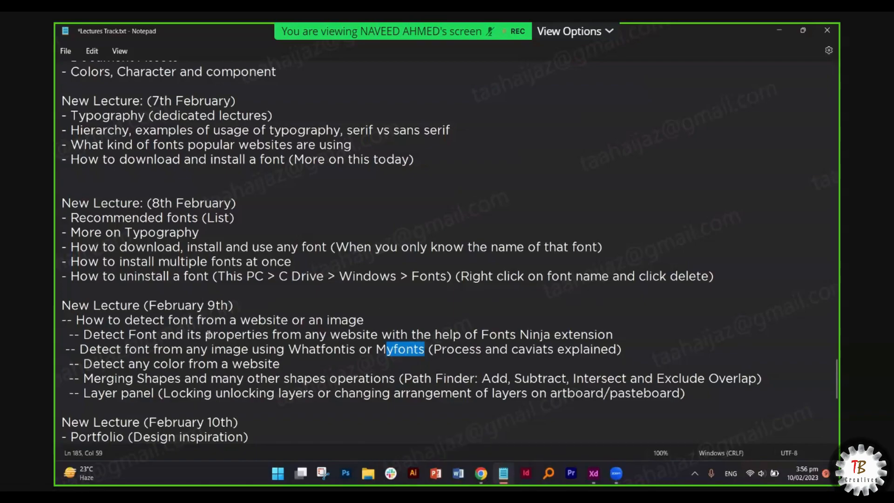
- Highlight the Fonts Ninja extension name and the word 'properties' on its line
{"action": "left_click_drag", "start_coordinate": [206, 334], "coordinate": [269, 335]}
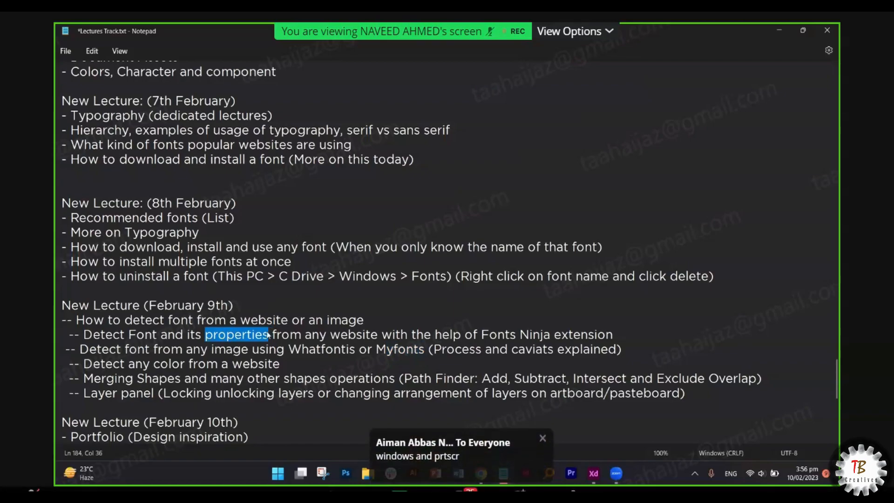
{"action": "left_click_drag", "start_coordinate": [449, 335], "coordinate": [461, 335]}
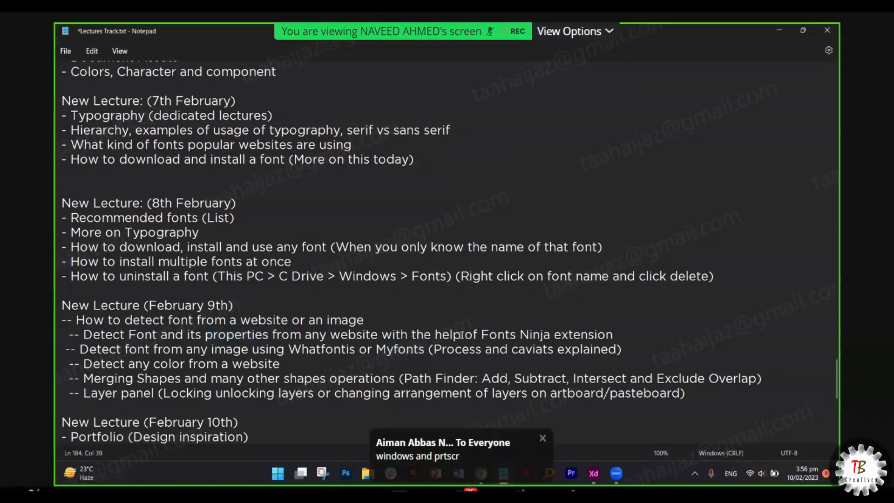
{"action": "left_click_drag", "start_coordinate": [334, 334], "coordinate": [569, 335]}
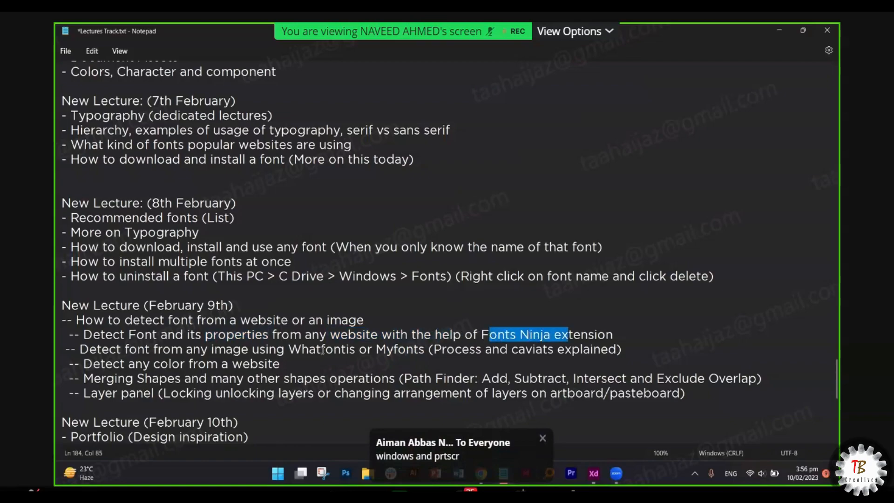
{"action": "left_click", "coordinate": [284, 336]}
{"action": "left_click_drag", "start_coordinate": [284, 336], "coordinate": [176, 335]}
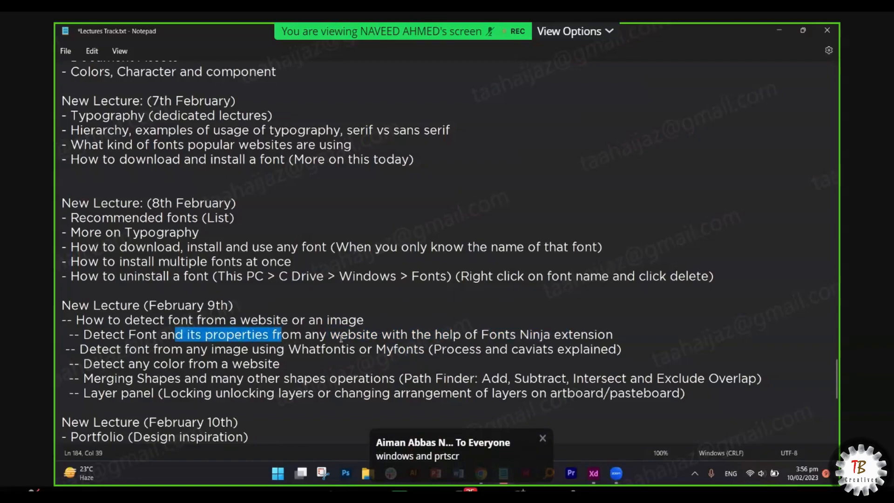
{"action": "left_click", "coordinate": [260, 341]}
{"action": "left_click_drag", "start_coordinate": [271, 339], "coordinate": [215, 333]}
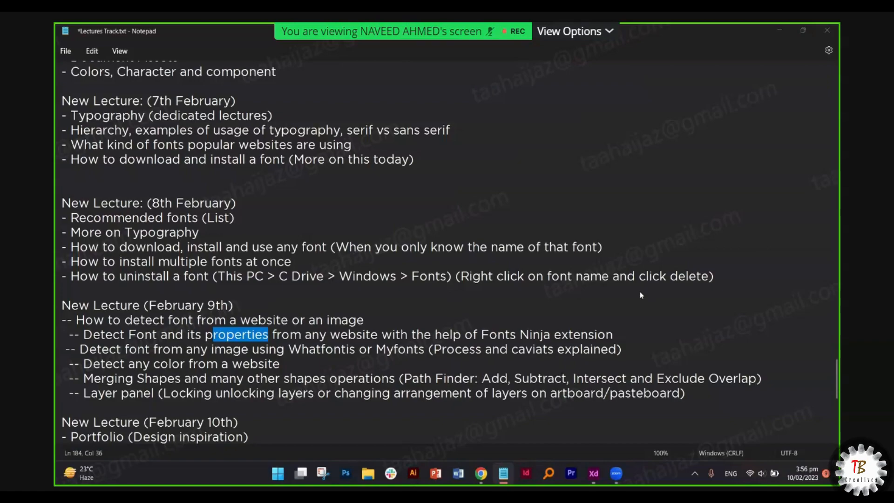
{"action": "scroll", "coordinate": [639, 292], "scroll_direction": "down", "scroll_amount": 3}
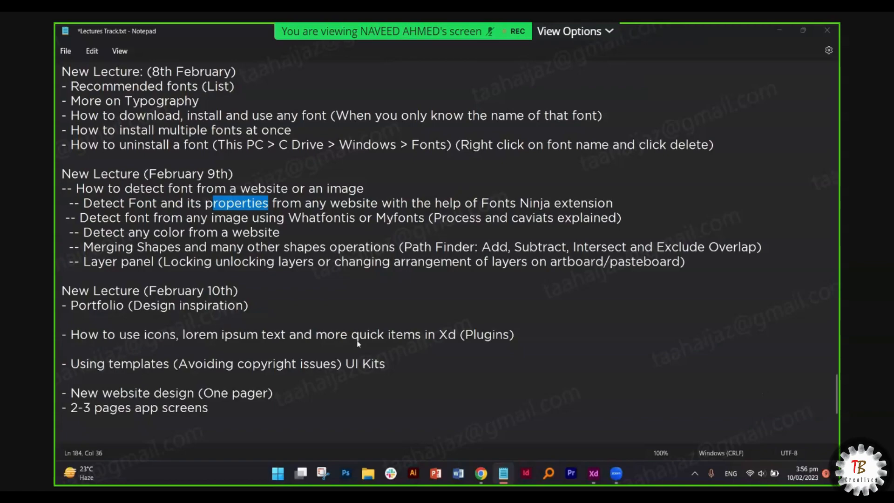
- Mark the Xd plugins topic, then open the recent Typography file in Adobe XD
{"action": "left_click", "coordinate": [233, 336]}
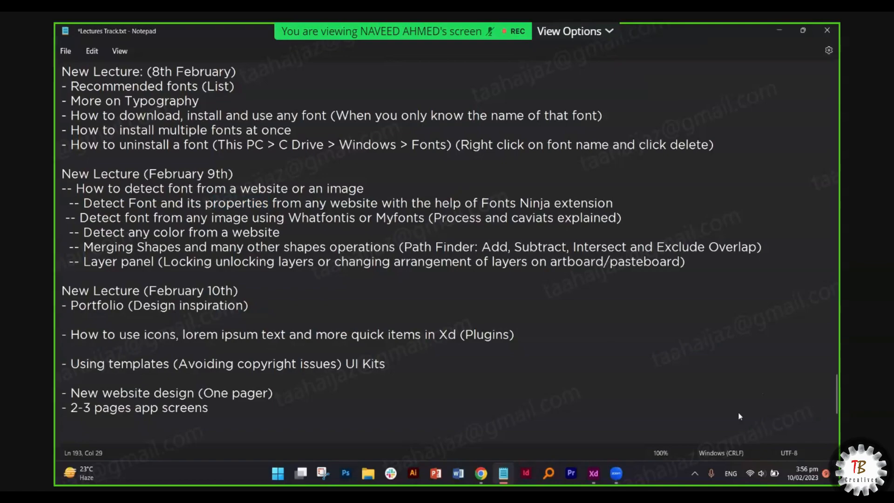
{"action": "left_click", "coordinate": [590, 479]}
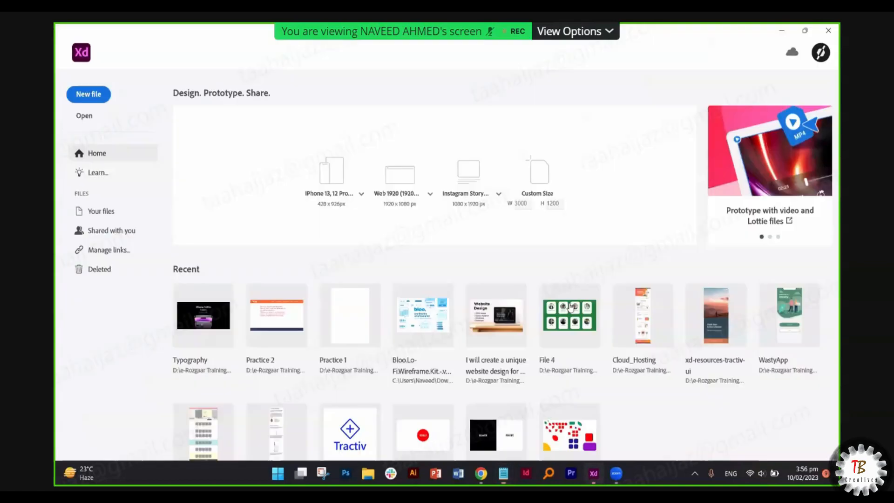
{"action": "left_click", "coordinate": [425, 163]}
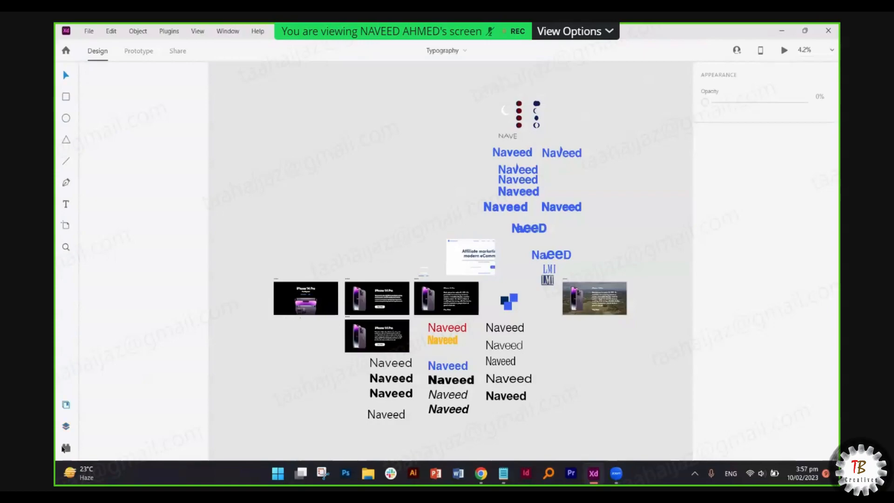
- Show the installed plugins list, going back from Auto Icon to the full list
{"action": "left_click", "coordinate": [66, 448]}
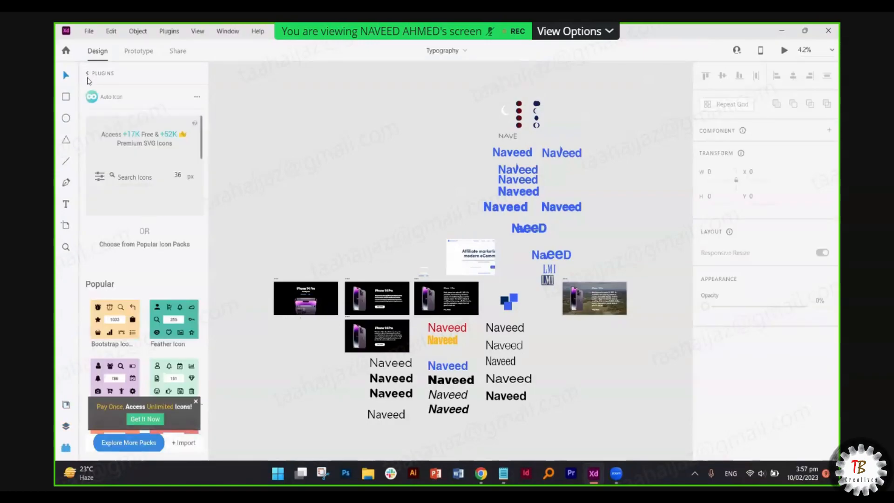
{"action": "left_click", "coordinate": [88, 76]}
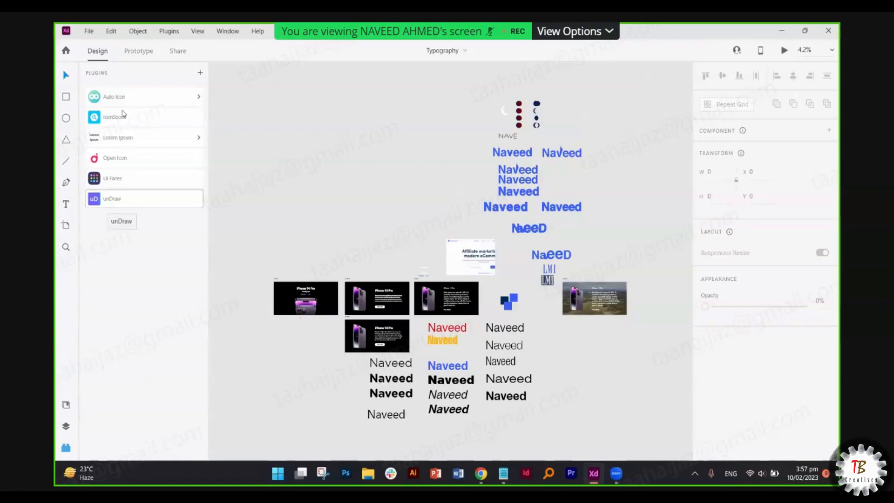
{"action": "left_click", "coordinate": [65, 450]}
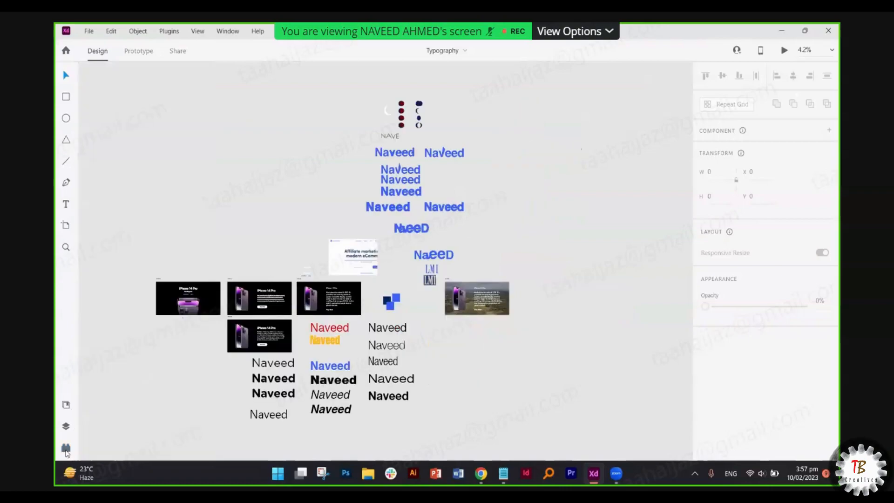
{"action": "left_click", "coordinate": [65, 451]}
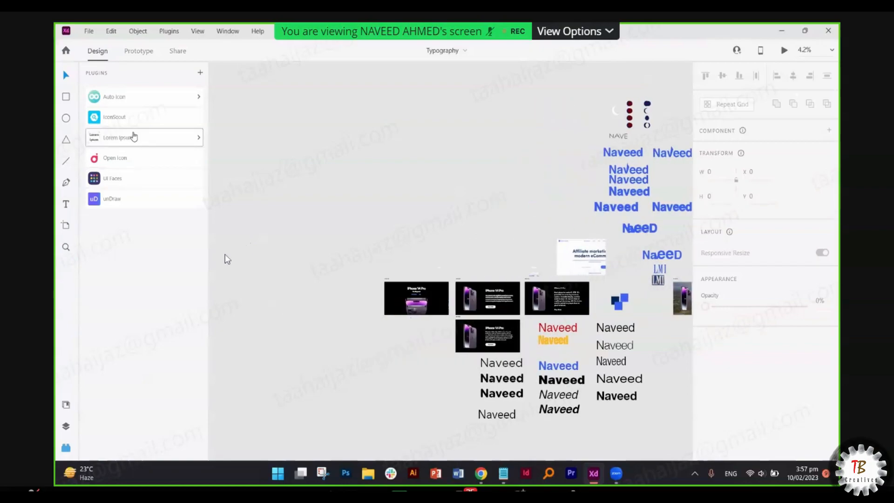
- Try Lorem Ipsum's fill, dismiss the nothing-selected warning, and draw a large rectangle for the text
{"action": "left_click", "coordinate": [133, 139]}
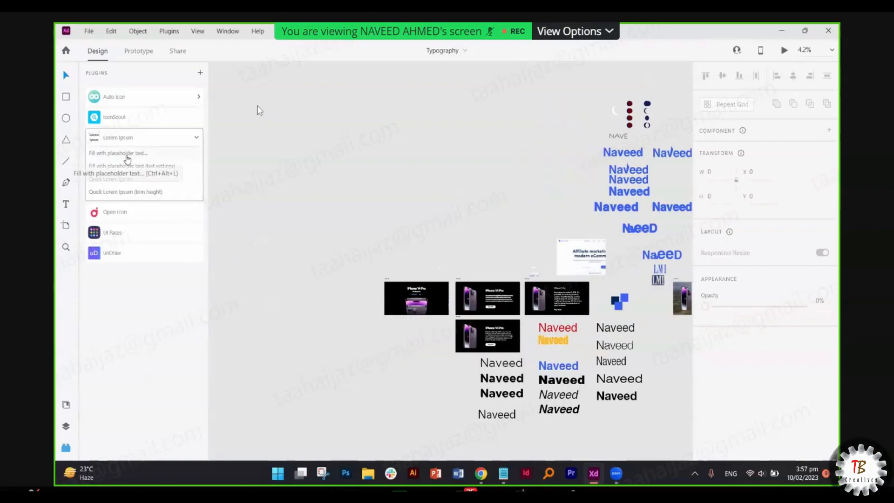
{"action": "left_click", "coordinate": [126, 183]}
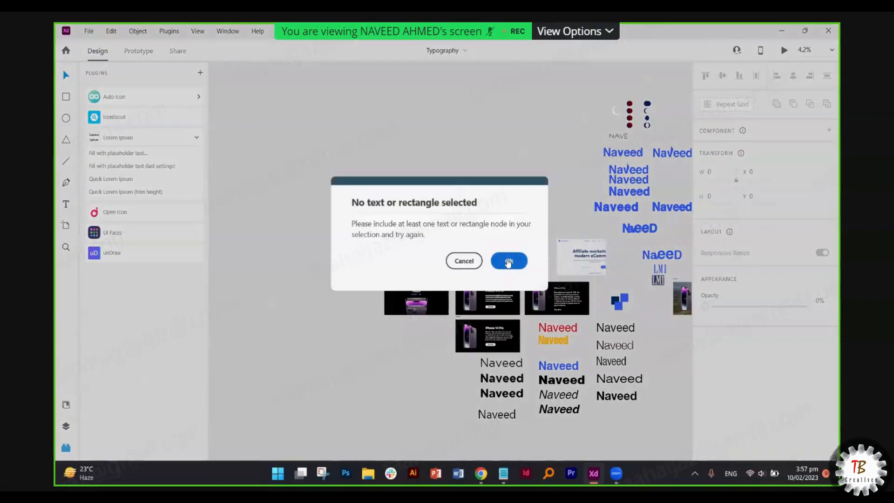
{"action": "left_click", "coordinate": [500, 264]}
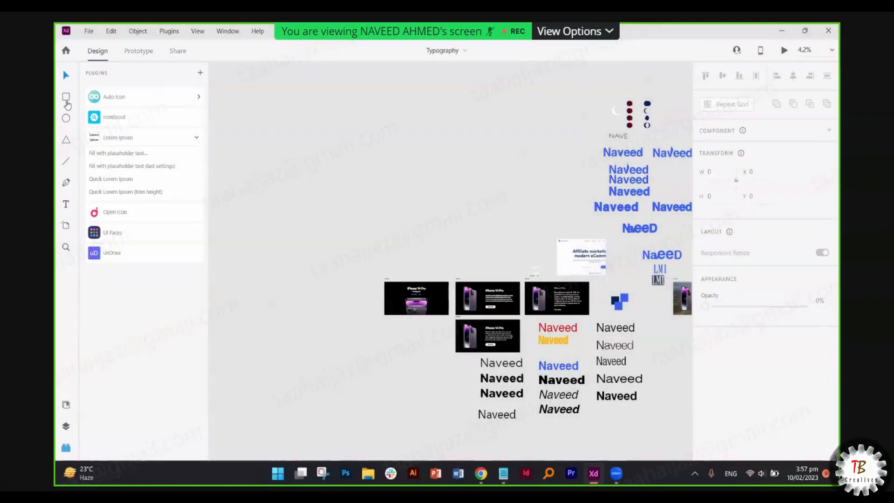
{"action": "left_click", "coordinate": [65, 97]}
{"action": "left_click_drag", "start_coordinate": [249, 168], "coordinate": [338, 236]}
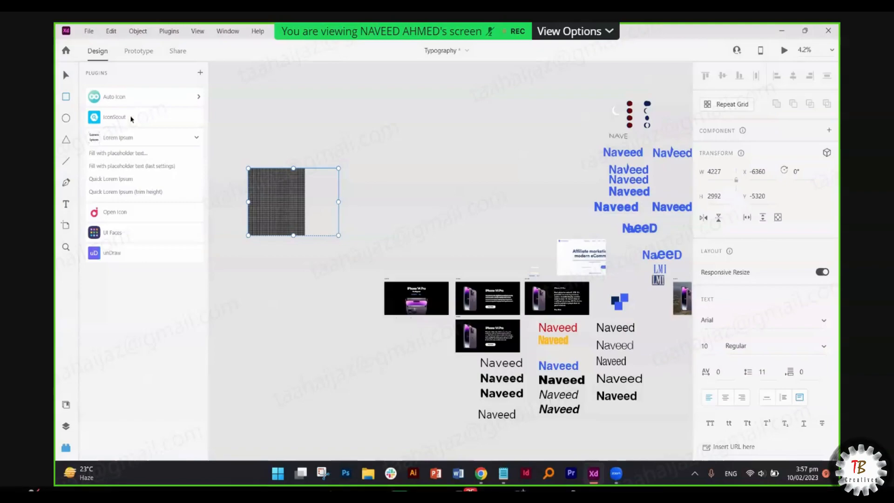
- Zoom in to inspect the placeholder text, then deselect it and undo it with Ctrl+Z
{"action": "scroll", "coordinate": [319, 265], "scroll_direction": "up", "scroll_amount": 5}
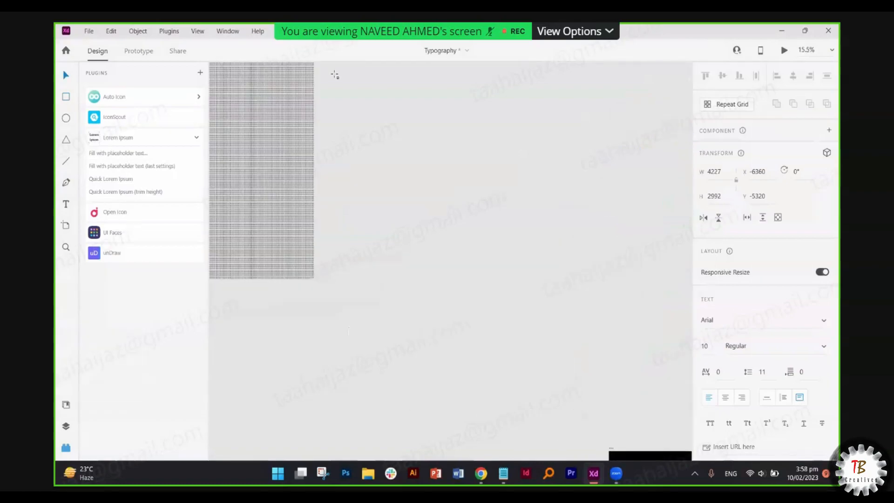
{"action": "scroll", "coordinate": [528, 108], "scroll_direction": "up", "scroll_amount": 1}
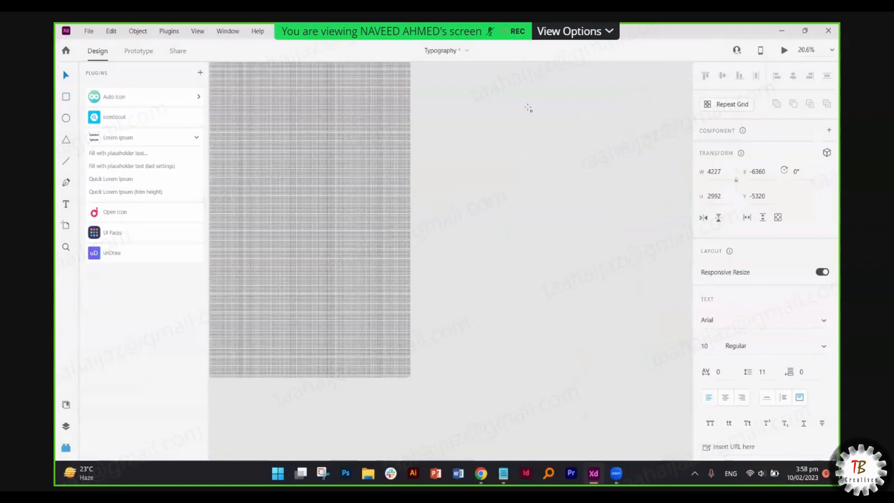
{"action": "scroll", "coordinate": [528, 108], "scroll_direction": "up", "scroll_amount": 3}
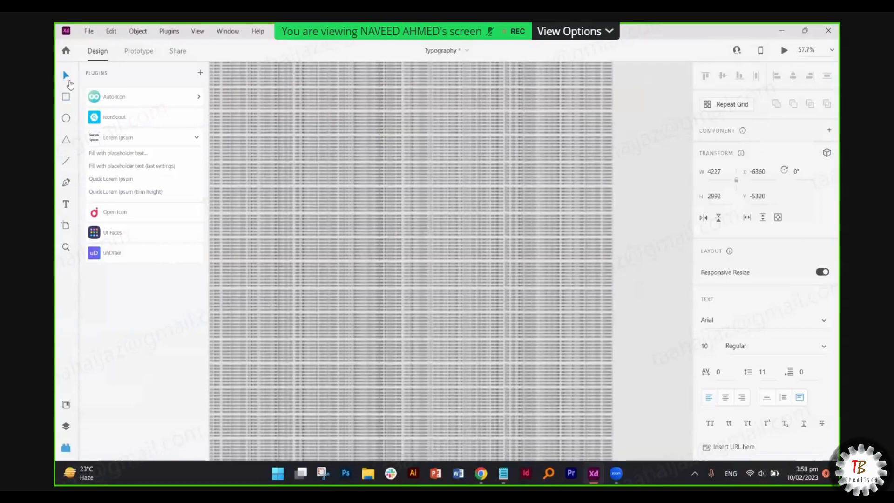
{"action": "scroll", "coordinate": [358, 345], "scroll_direction": "down", "scroll_amount": 5}
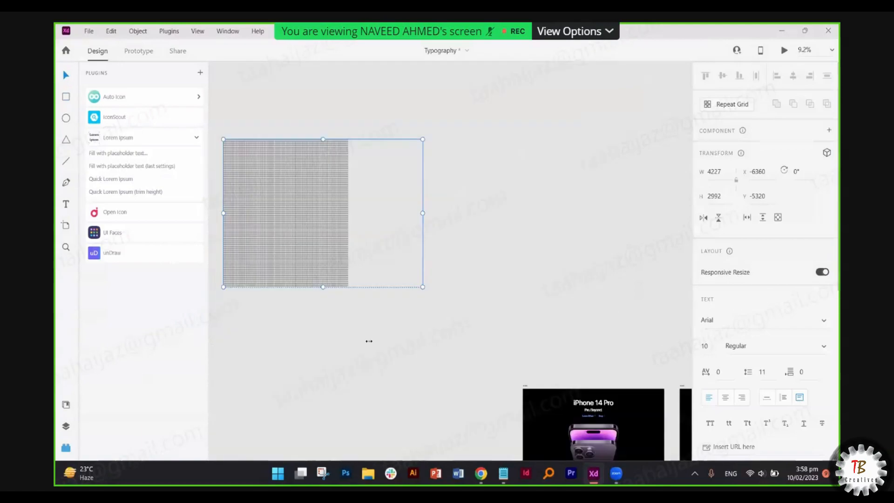
{"action": "left_click", "coordinate": [427, 311]}
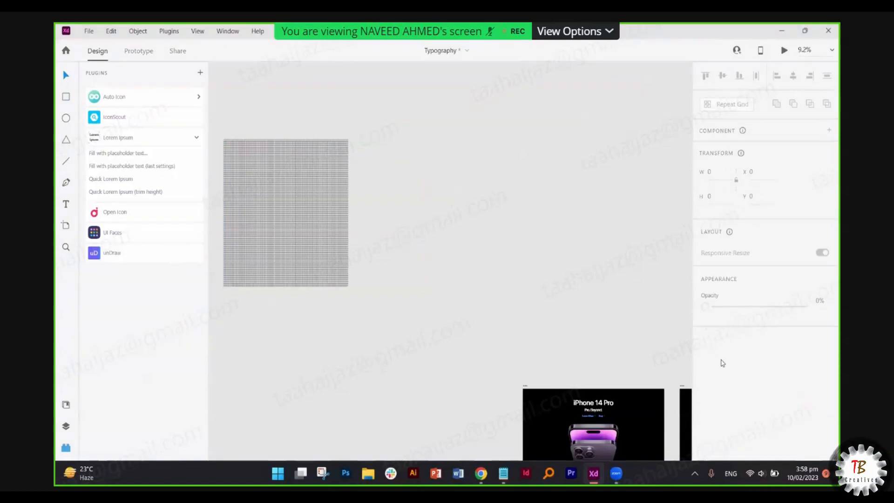
{"action": "key", "text": "ctrl+z"}
{"action": "key", "text": "ctrl+z"}
{"action": "key", "text": "ctrl+z"}
{"action": "key", "text": "ctrl+z"}
{"action": "key", "text": "ctrl+z"}
{"action": "key", "text": "ctrl+z"}
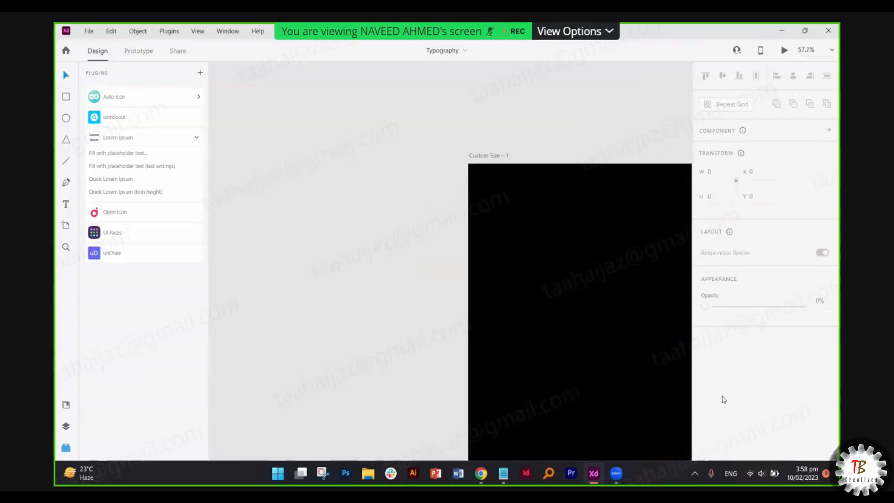
- Draw a rectangle beside the iPhone 14 Pro artboard, fill it with Lorem Ipsum, and narrow the text box
{"action": "key", "text": "r"}
{"action": "left_click_drag", "start_coordinate": [248, 279], "coordinate": [368, 405]}
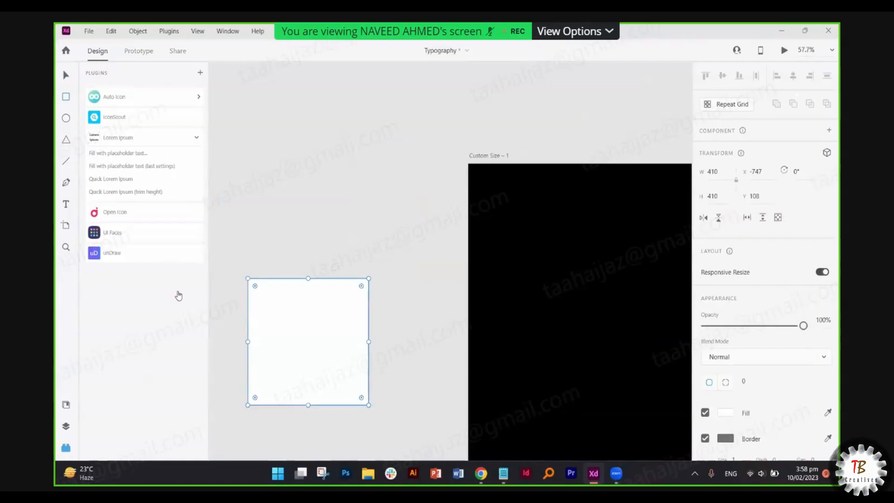
{"action": "left_click", "coordinate": [145, 191]}
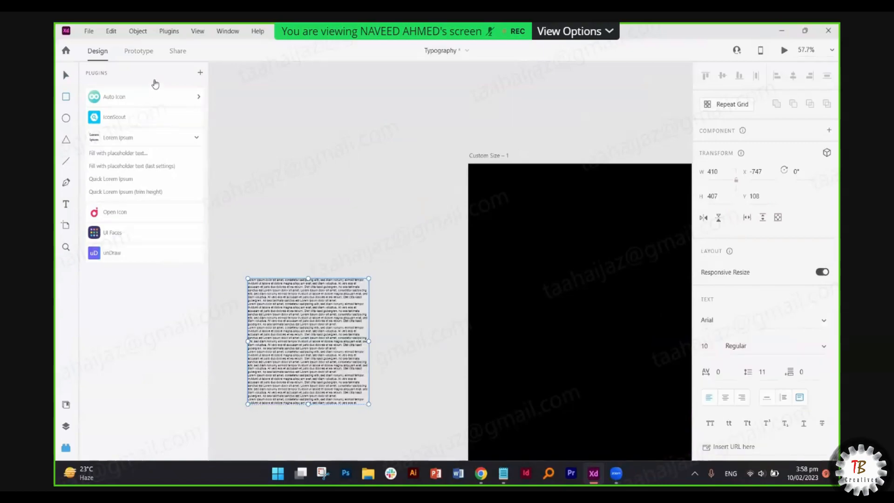
{"action": "scroll", "coordinate": [295, 317], "scroll_direction": "up", "scroll_amount": 5}
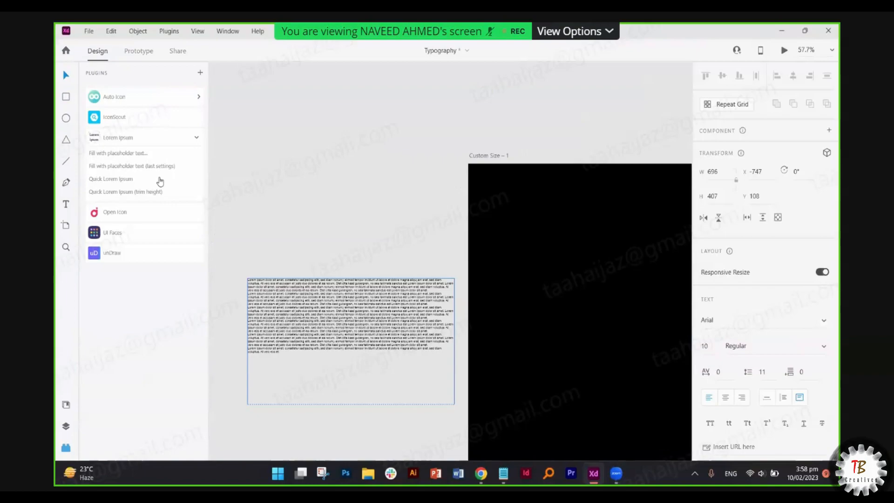
{"action": "left_click_drag", "start_coordinate": [454, 342], "coordinate": [427, 341]}
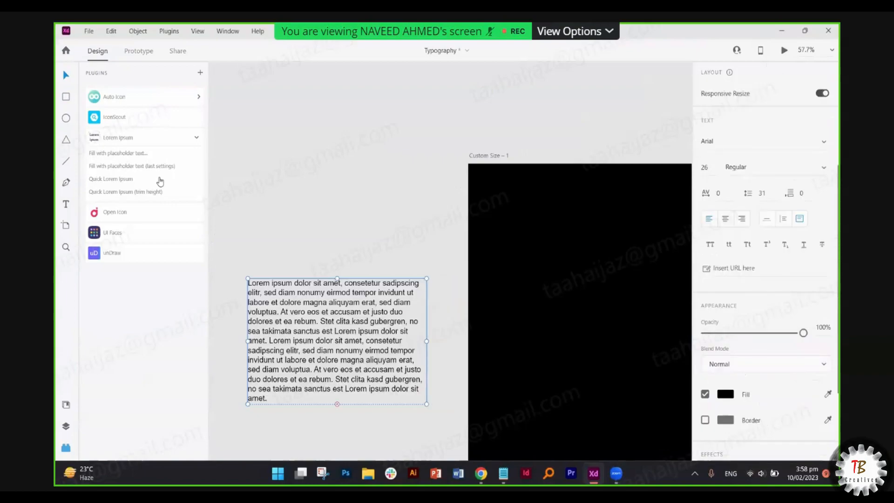
{"action": "scroll", "coordinate": [219, 331], "scroll_direction": "down", "scroll_amount": 3}
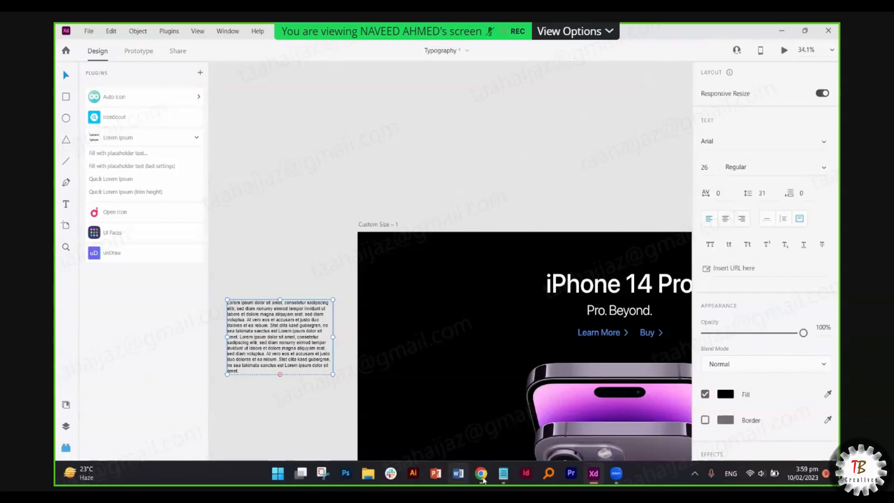
- Search 'lorem ipsum' in a new Chrome tab and bring up lipsum.com's generated paragraphs
{"action": "left_click", "coordinate": [685, 31]}
{"action": "type", "text": "lorem ipsum"}
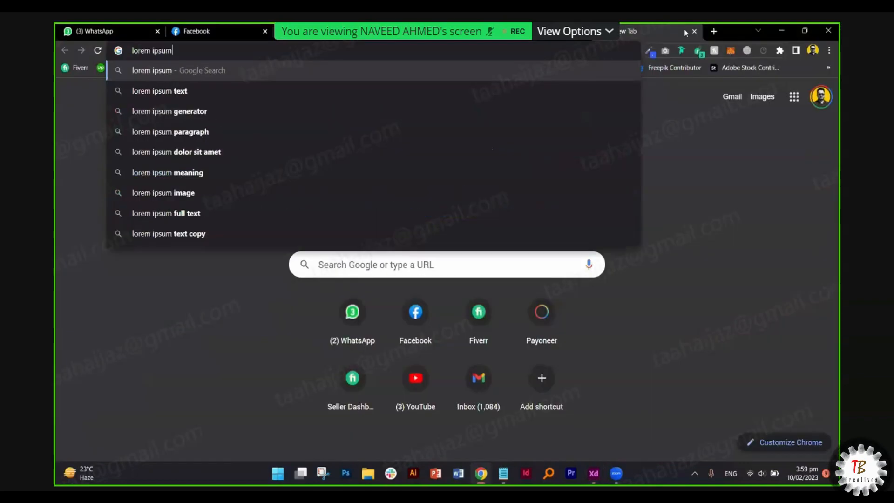
{"action": "key", "text": "Return"}
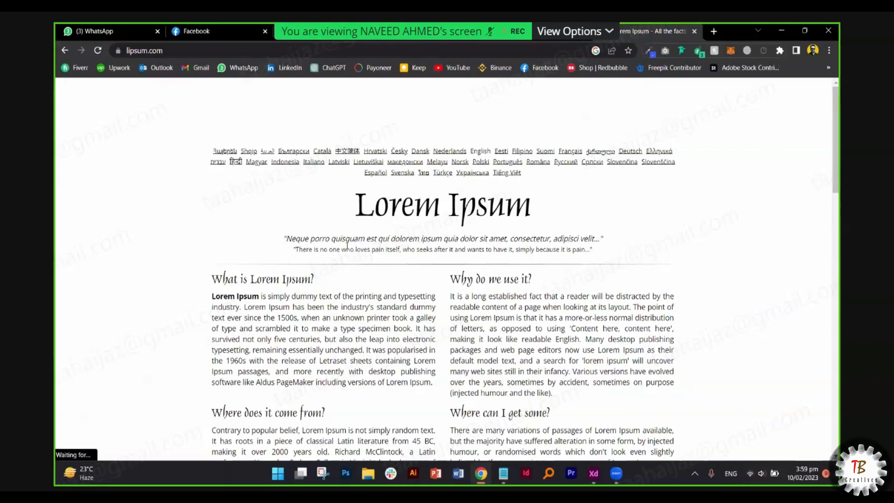
{"action": "scroll", "coordinate": [347, 245], "scroll_direction": "down", "scroll_amount": 1}
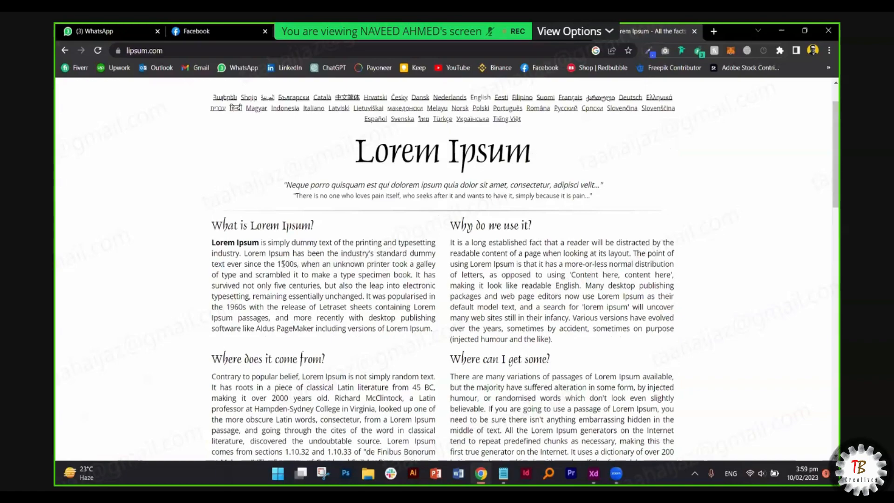
- Try selecting various phrases in the first Lorem Ipsum paragraph, then clear the selection
{"action": "left_click_drag", "start_coordinate": [298, 264], "coordinate": [274, 264]}
{"action": "left_click", "coordinate": [279, 264]}
{"action": "mouse_move", "coordinate": [306, 264]}
{"action": "left_mouse_down"}
{"action": "mouse_move", "coordinate": [428, 270]}
{"action": "mouse_move", "coordinate": [228, 275]}
{"action": "mouse_move", "coordinate": [314, 276]}
{"action": "left_mouse_up"}
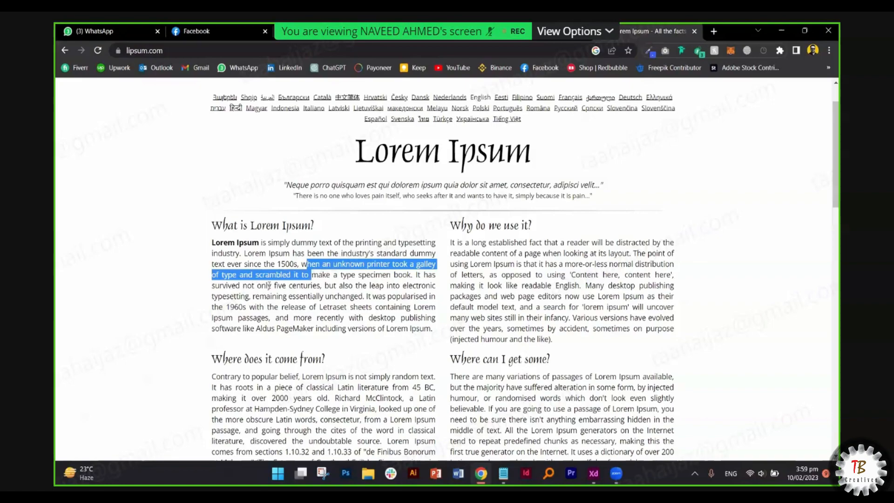
{"action": "left_click_drag", "start_coordinate": [269, 284], "coordinate": [312, 285]}
{"action": "left_click_drag", "start_coordinate": [257, 296], "coordinate": [276, 296]}
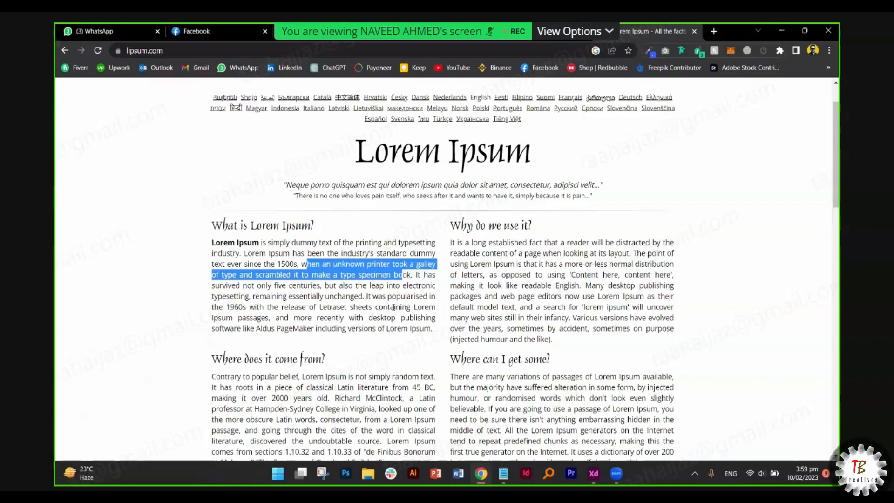
{"action": "left_click_drag", "start_coordinate": [219, 307], "coordinate": [407, 309]}
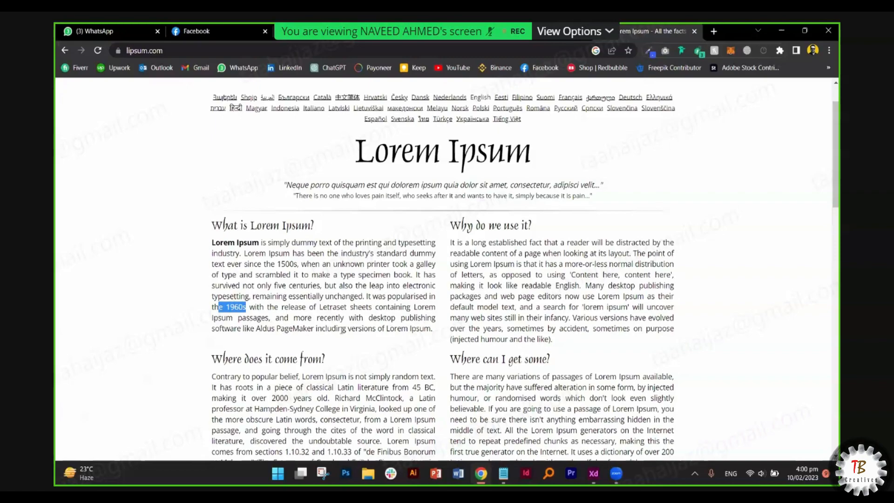
{"action": "left_click_drag", "start_coordinate": [307, 317], "coordinate": [246, 329]}
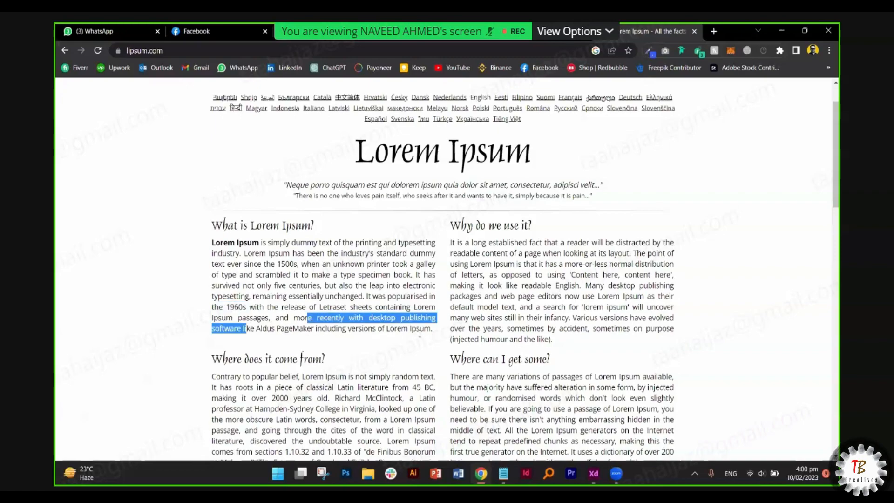
{"action": "left_click", "coordinate": [380, 288]}
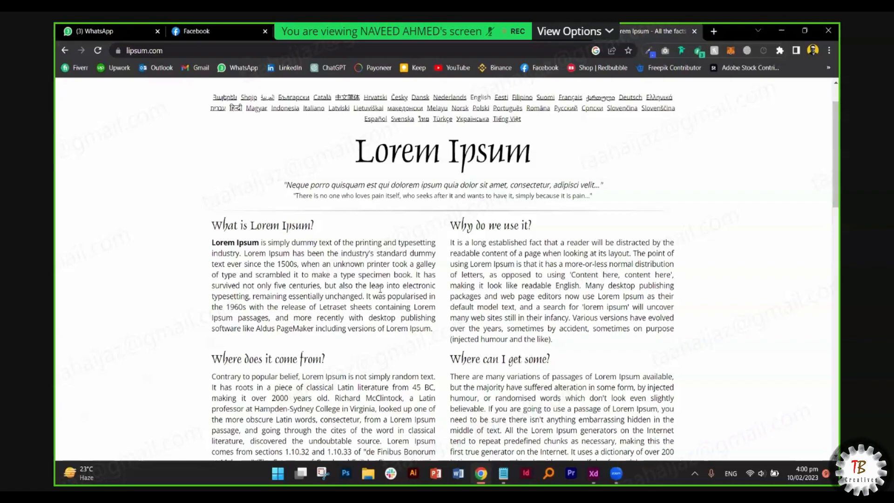
{"action": "scroll", "coordinate": [380, 289], "scroll_direction": "down", "scroll_amount": 5}
{"action": "scroll", "coordinate": [380, 289], "scroll_direction": "up", "scroll_amount": 5}
- Select the first generated Lorem ipsum paragraph and switch back to Adobe XD
{"action": "left_click_drag", "start_coordinate": [252, 254], "coordinate": [433, 329]}
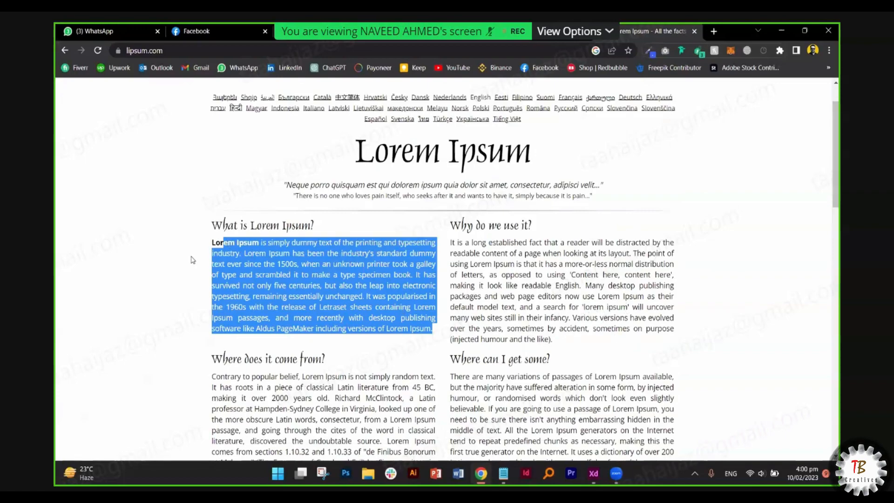
{"action": "scroll", "coordinate": [356, 416], "scroll_direction": "down", "scroll_amount": 5}
{"action": "left_click_drag", "start_coordinate": [208, 228], "coordinate": [319, 347]}
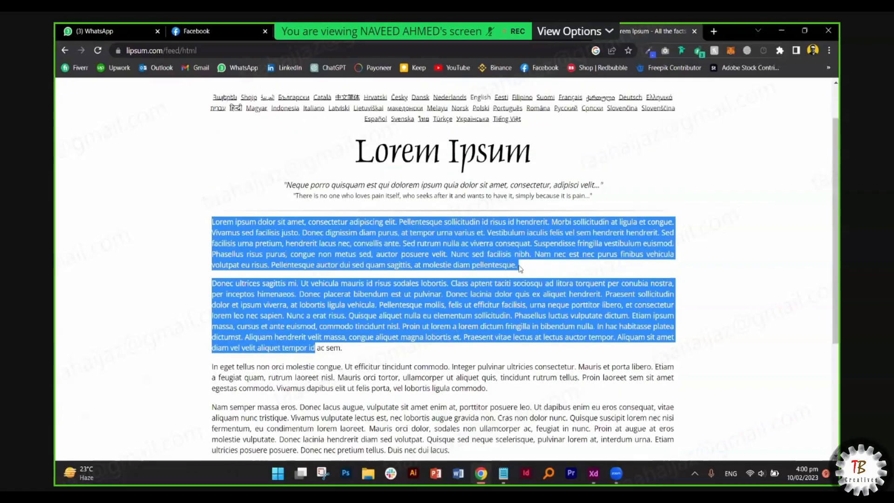
{"action": "left_click", "coordinate": [190, 226]}
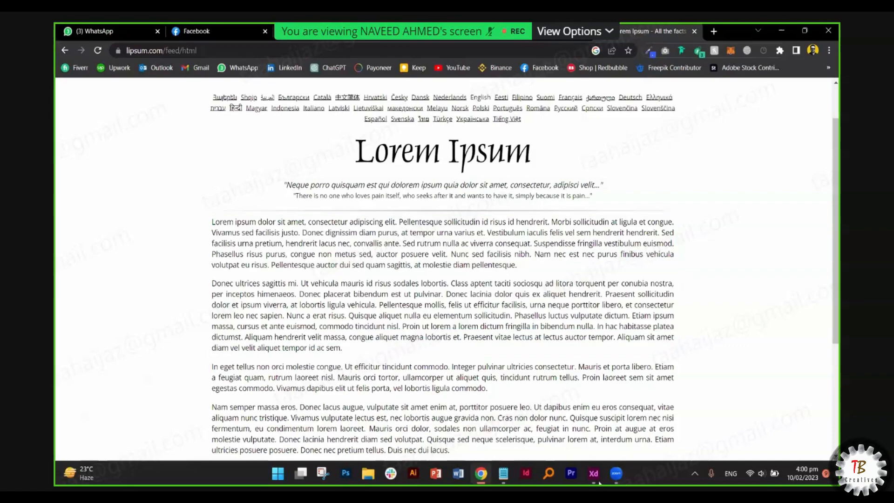
{"action": "left_click_drag", "start_coordinate": [254, 284], "coordinate": [212, 224]}
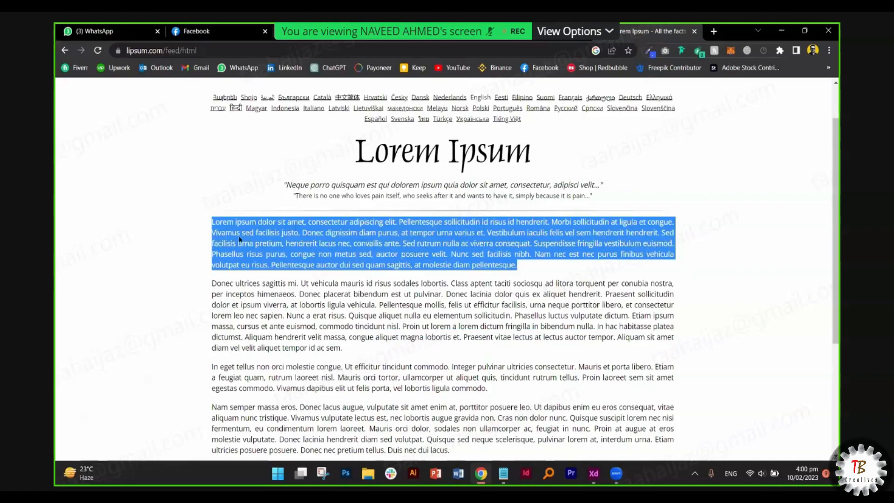
{"action": "key", "text": "alt+Tab"}
- Draw a text area above the artboard, fill it with Lorem Ipsum placeholder text, and position it at X -692, Y -712
{"action": "left_click", "coordinate": [68, 203]}
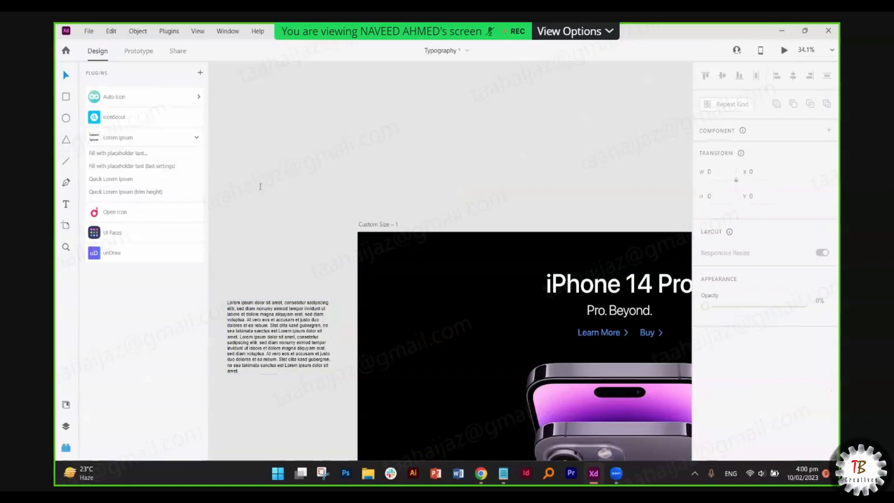
{"action": "left_click_drag", "start_coordinate": [255, 134], "coordinate": [340, 177]}
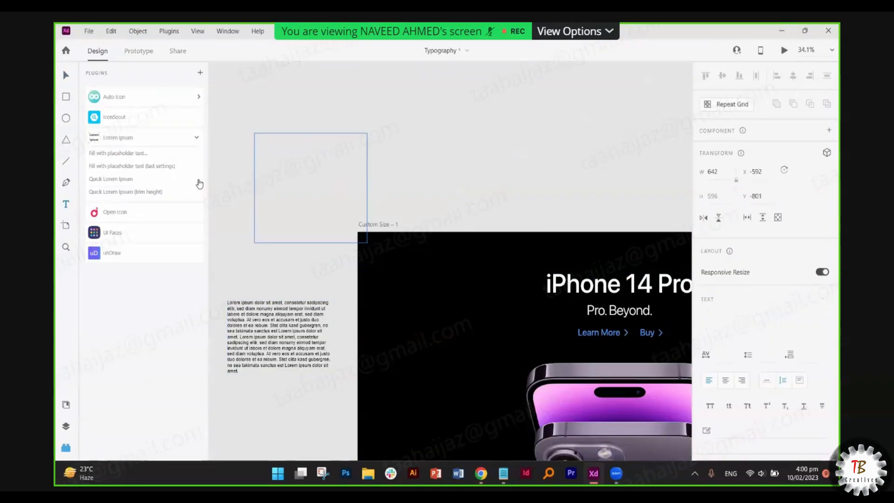
{"action": "left_click", "coordinate": [128, 153]}
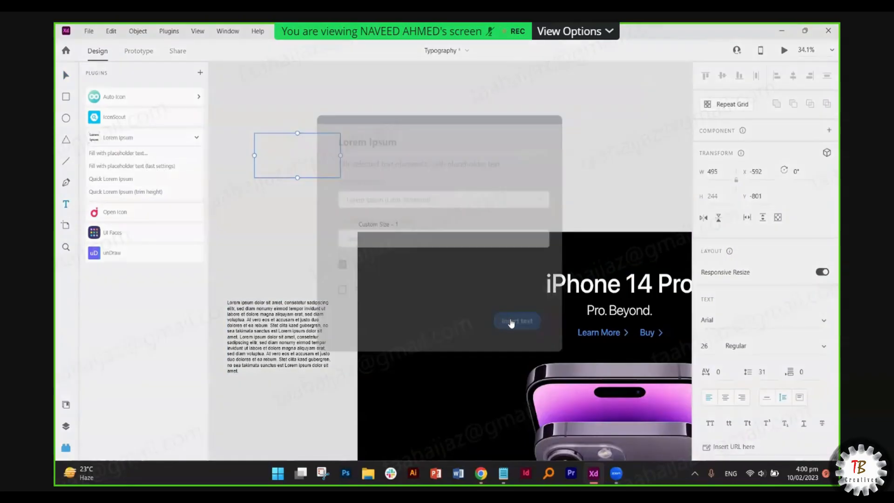
{"action": "key", "text": "Return"}
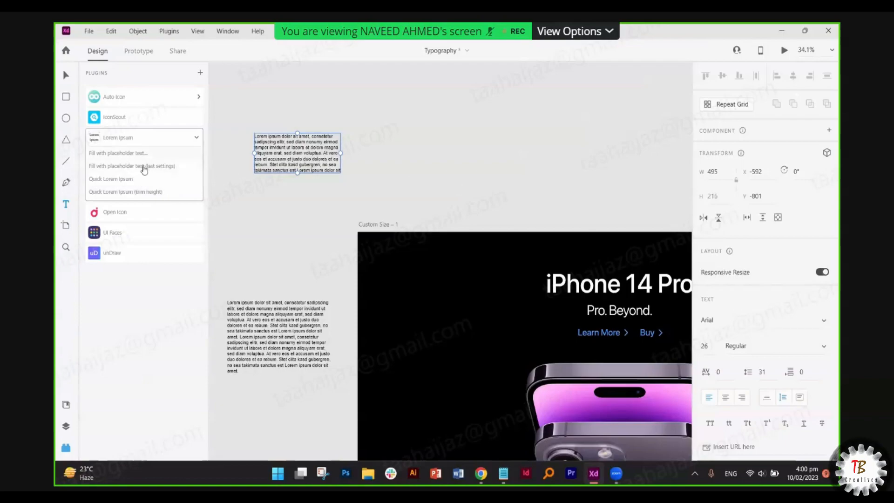
{"action": "key", "text": "v"}
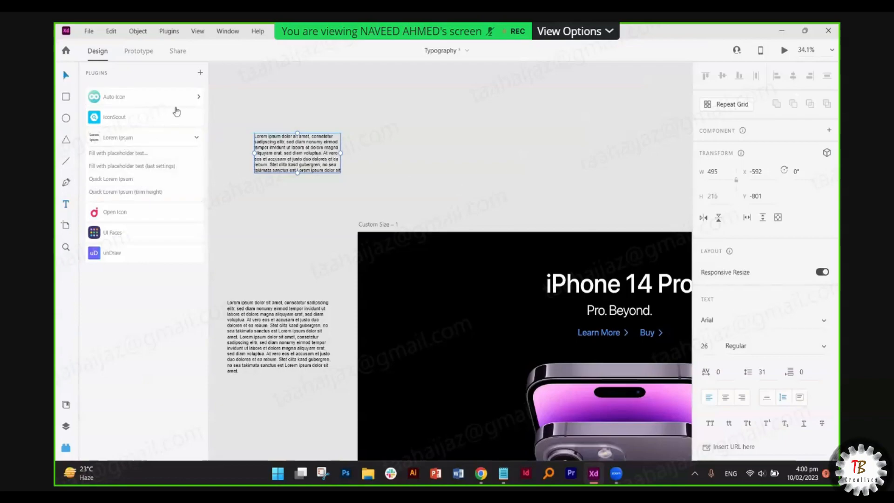
{"action": "left_click_drag", "start_coordinate": [288, 158], "coordinate": [255, 190]}
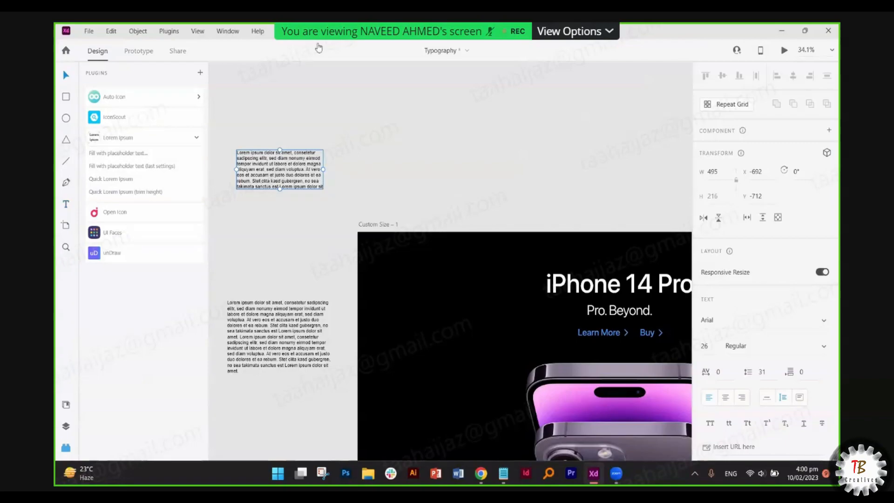
- Look through the Auto Icon and IconScout plugins before launching Open Icon
{"action": "left_click", "coordinate": [140, 98]}
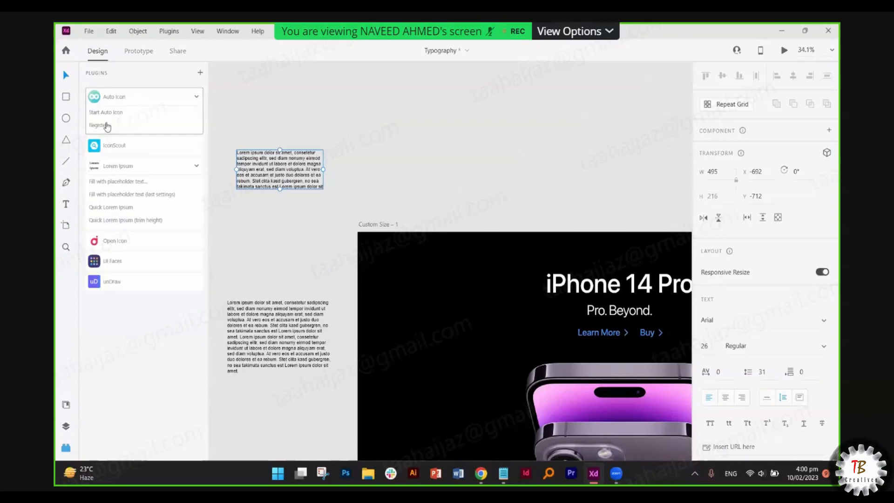
{"action": "left_click", "coordinate": [125, 147]}
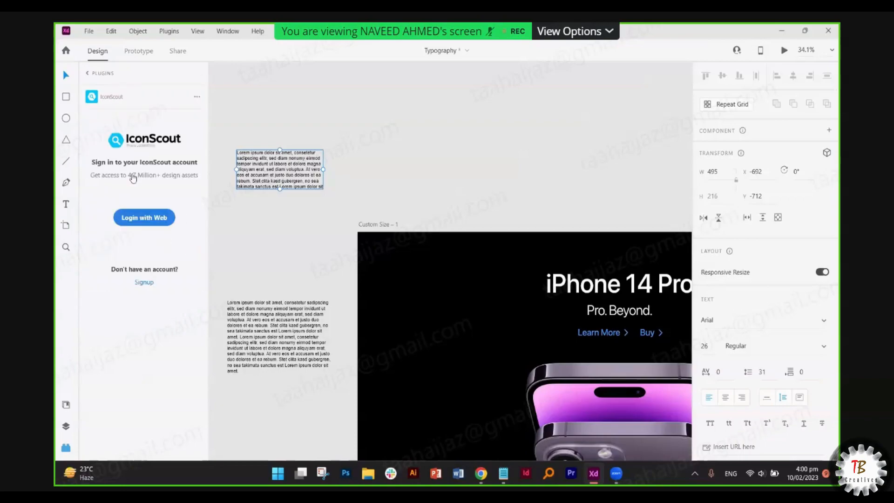
{"action": "left_click", "coordinate": [87, 74]}
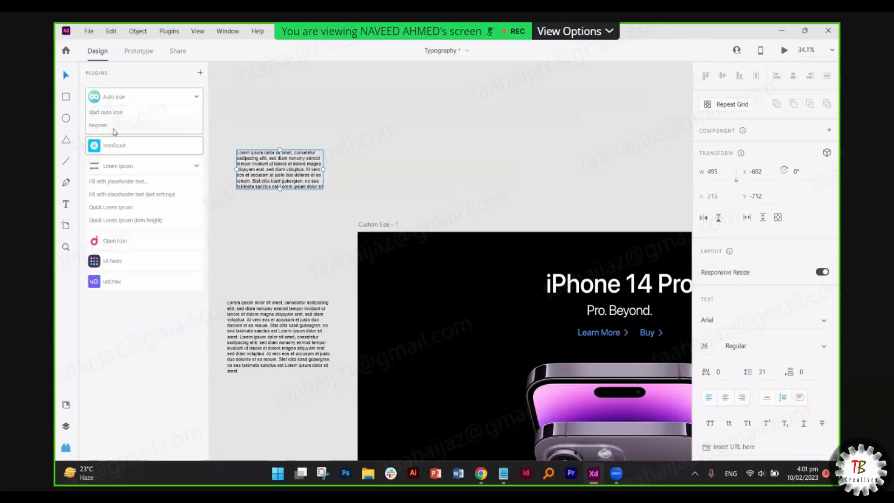
{"action": "left_click", "coordinate": [159, 241]}
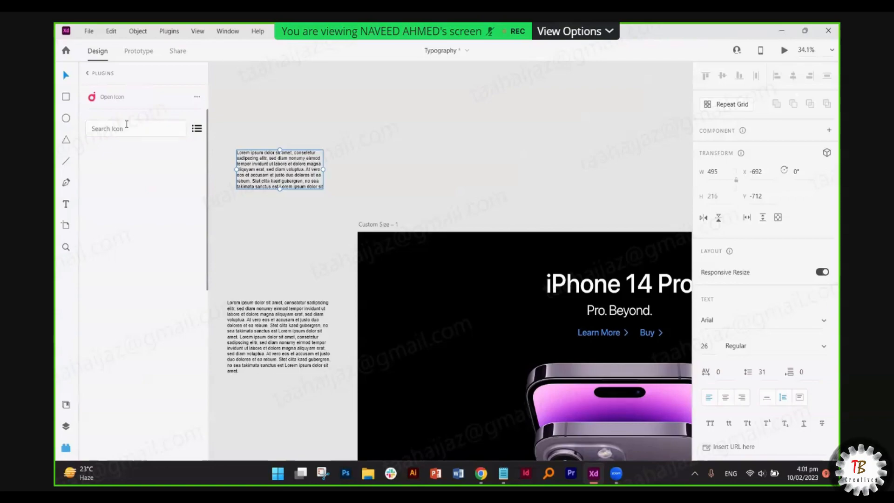
- Search Open Icon for 'home' icons across sets like Heroicons and Ionicons
{"action": "left_click", "coordinate": [126, 123]}
{"action": "type", "text": "home"}
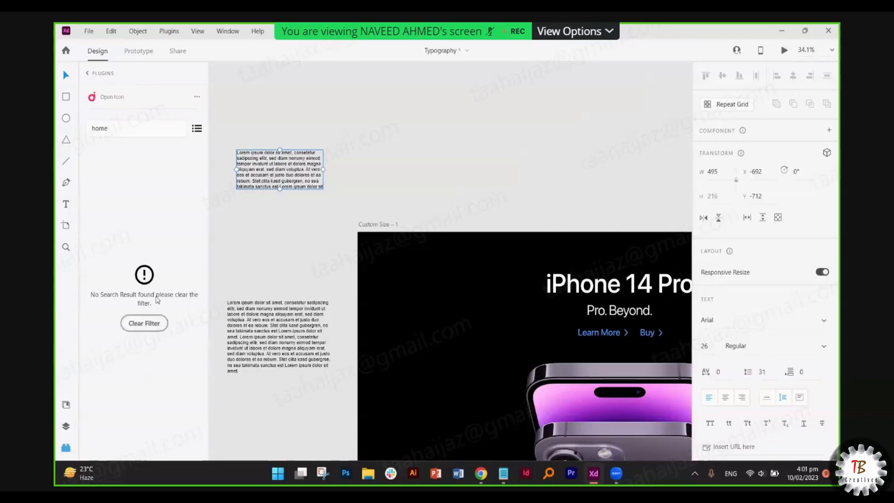
{"action": "left_click", "coordinate": [197, 129]}
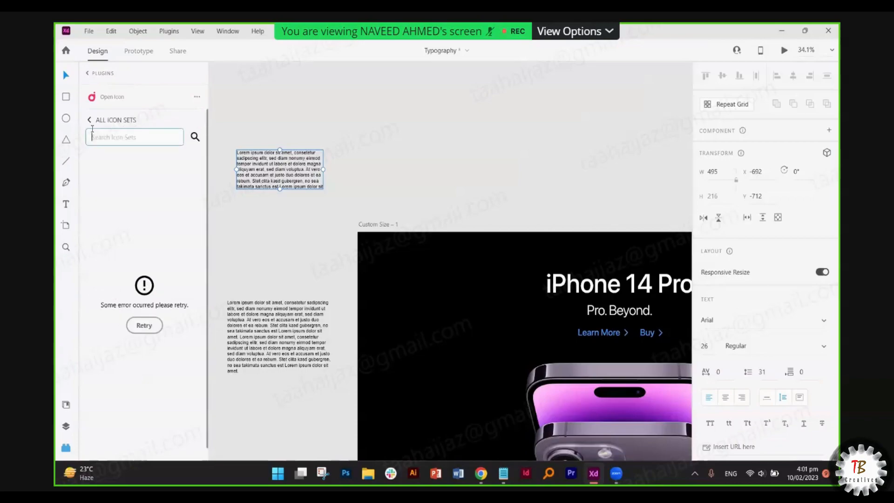
{"action": "left_click", "coordinate": [89, 120]}
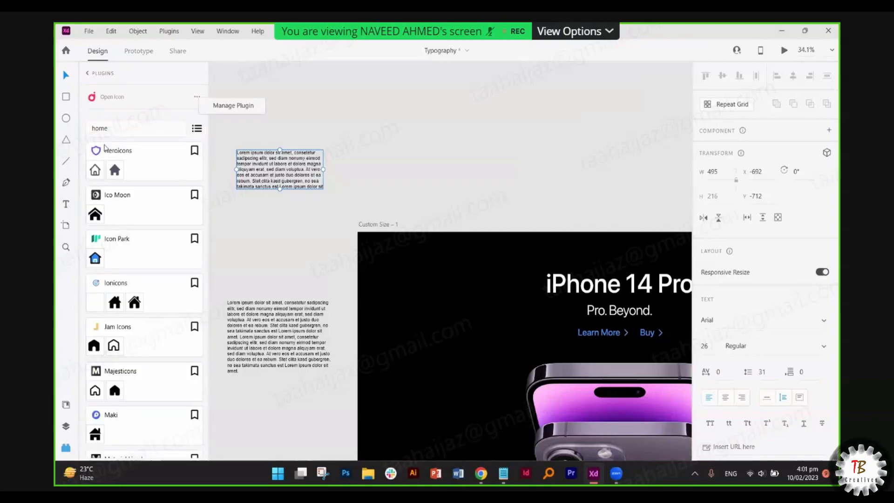
{"action": "double_click", "coordinate": [116, 130]}
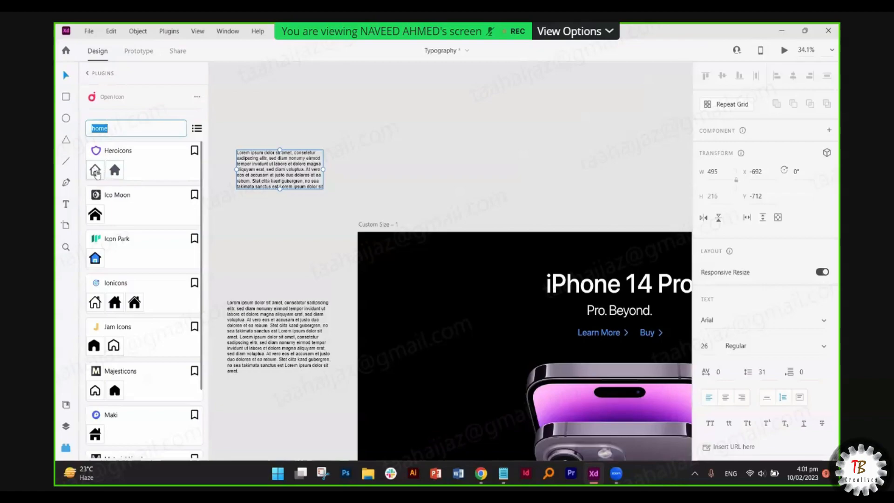
- Place an outlined house icon above the artboard, enlarge it, and make its border blue
{"action": "left_click_drag", "start_coordinate": [138, 198], "coordinate": [438, 173]}
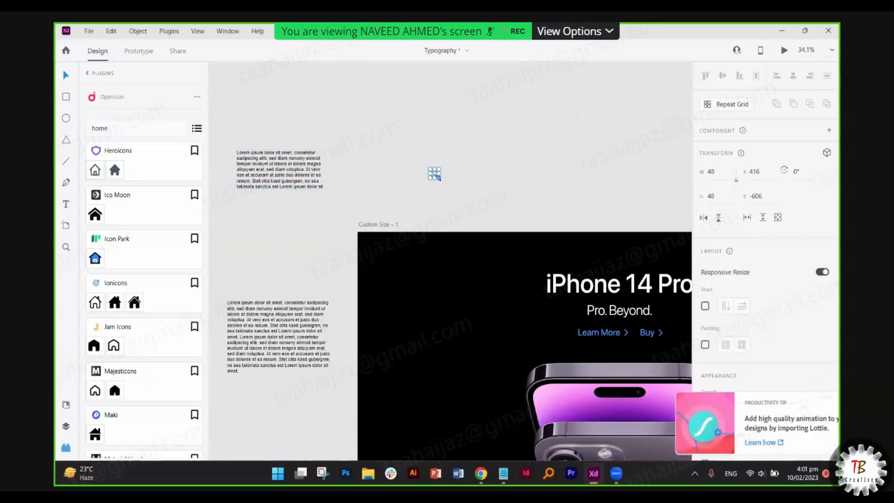
{"action": "left_click_drag", "start_coordinate": [471, 201], "coordinate": [445, 164]}
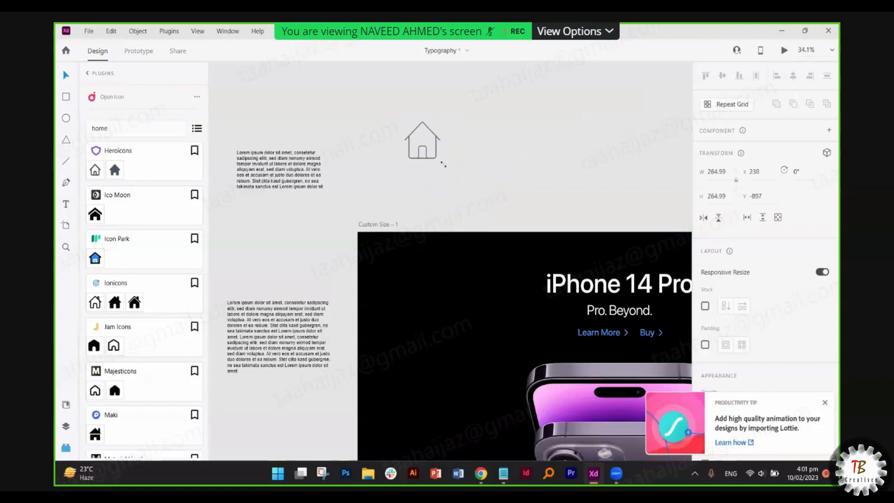
{"action": "scroll", "coordinate": [768, 302], "scroll_direction": "down", "scroll_amount": 2}
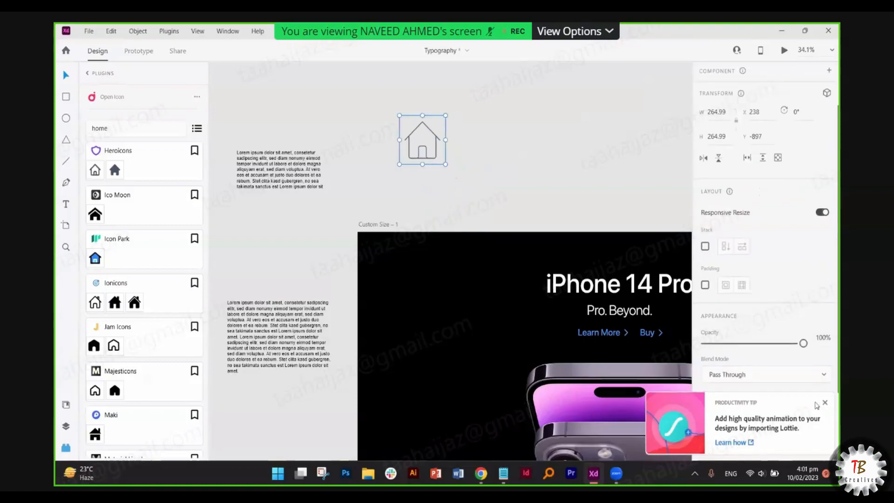
{"action": "left_click", "coordinate": [825, 402]}
{"action": "scroll", "coordinate": [745, 382], "scroll_direction": "down", "scroll_amount": 2}
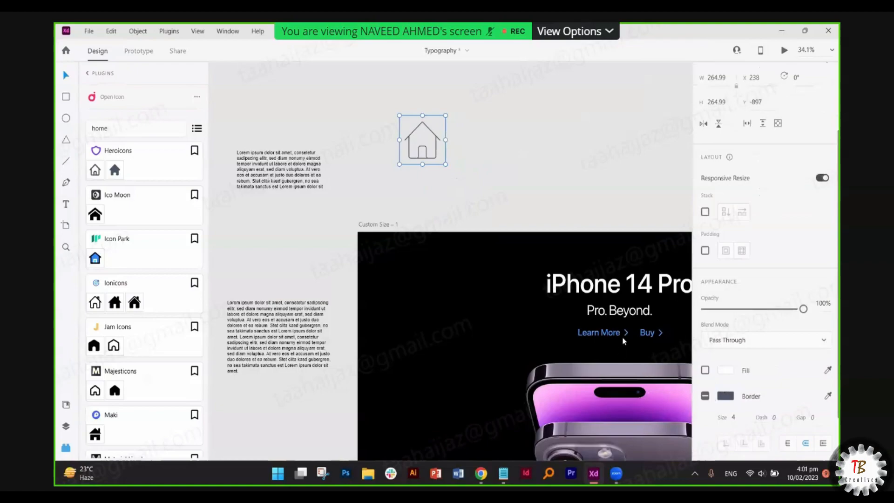
{"action": "left_click", "coordinate": [725, 396]}
{"action": "left_click_drag", "start_coordinate": [626, 336], "coordinate": [661, 305]}
{"action": "left_click", "coordinate": [354, 202]}
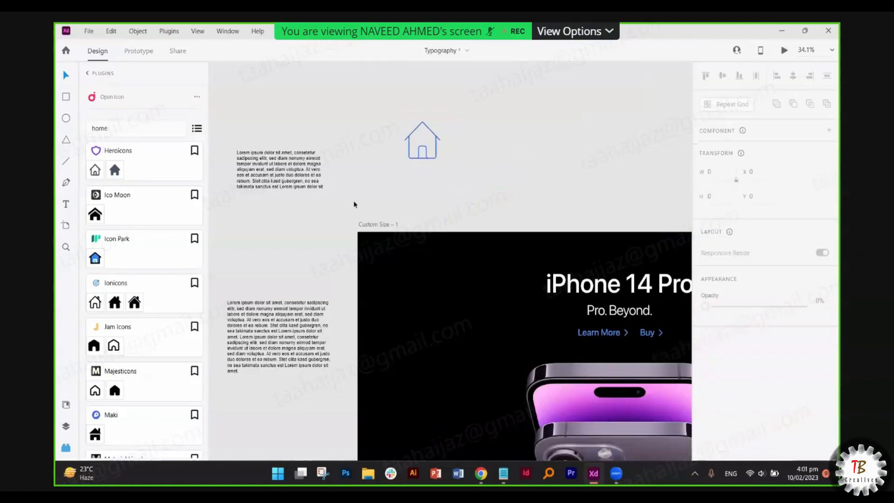
- Add a filled house icon, fill it red, and move it beside the blue house
{"action": "left_click", "coordinate": [95, 217]}
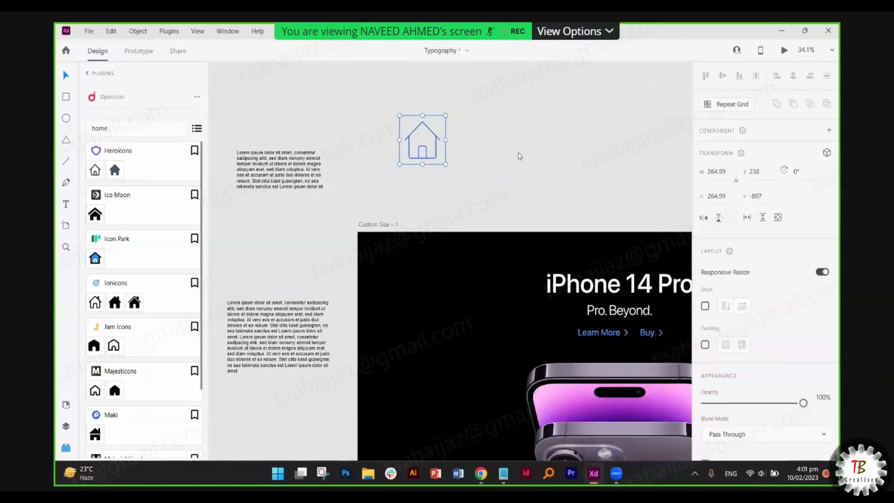
{"action": "left_click_drag", "start_coordinate": [520, 156], "coordinate": [558, 192]}
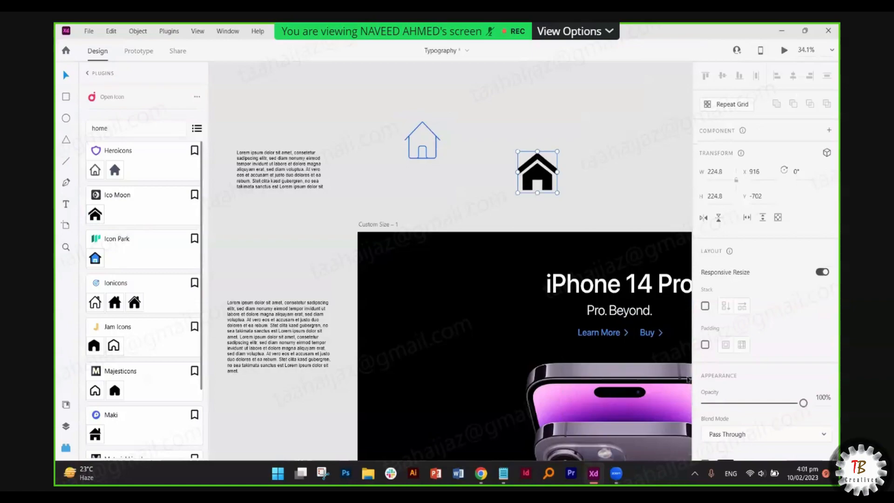
{"action": "scroll", "coordinate": [763, 326], "scroll_direction": "down", "scroll_amount": 3}
{"action": "left_click", "coordinate": [724, 408]}
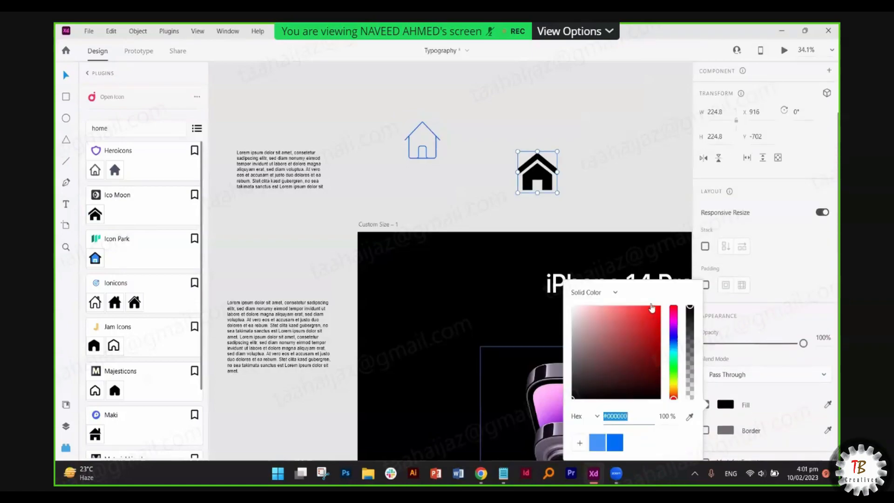
{"action": "left_click", "coordinate": [653, 310]}
{"action": "left_click", "coordinate": [540, 172]}
{"action": "left_click_drag", "start_coordinate": [540, 173], "coordinate": [481, 140]}
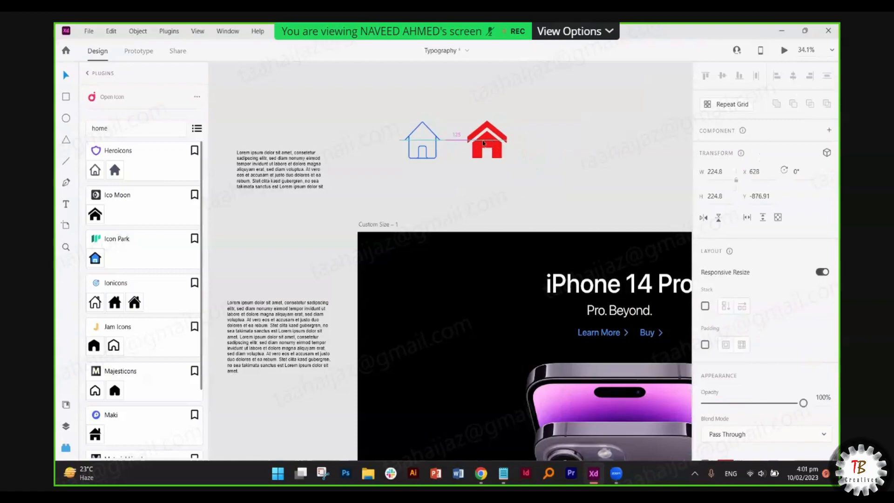
- Replace the Open Icon search term 'home' with 'setting'
{"action": "double_click", "coordinate": [123, 130]}
{"action": "left_click_drag", "start_coordinate": [124, 130], "coordinate": [56, 145]}
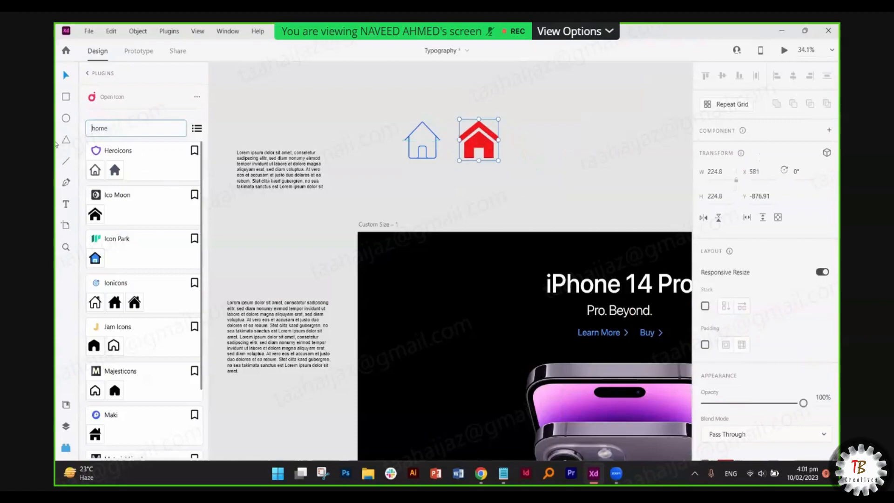
{"action": "type", "text": "set"}
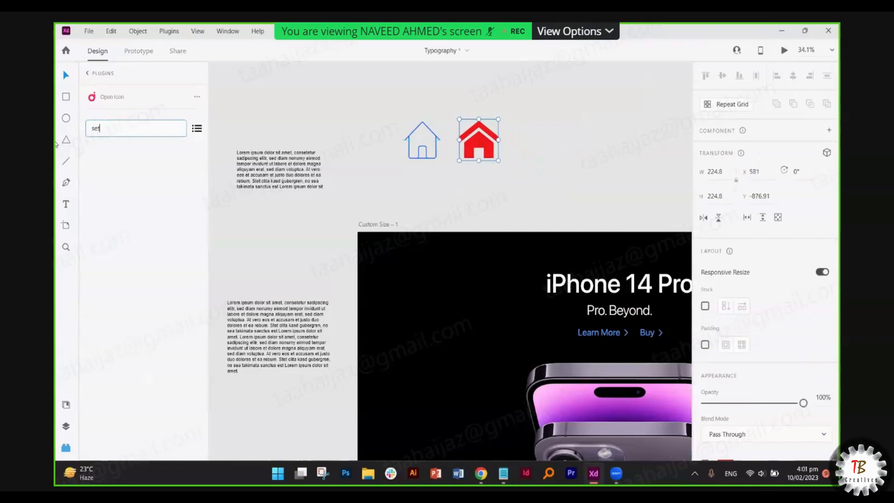
{"action": "type", "text": "ting"}
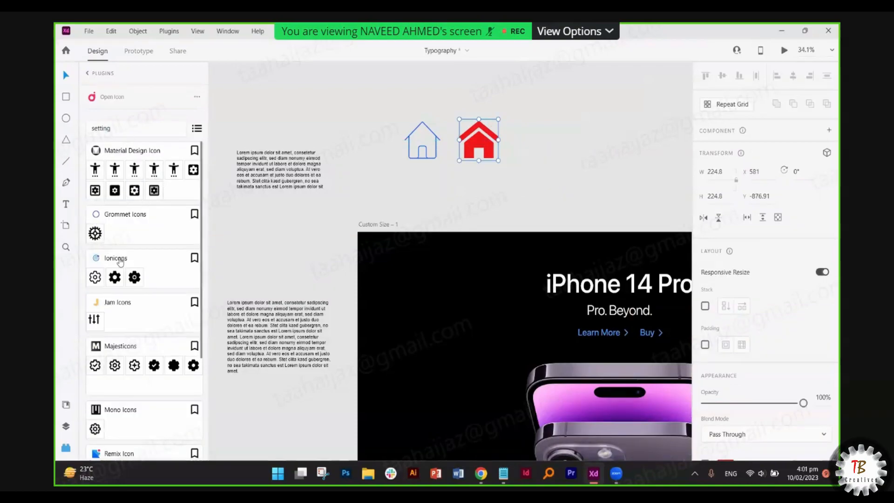
- Place a large outlined gear icon and increase its border size by two
{"action": "left_click_drag", "start_coordinate": [214, 261], "coordinate": [527, 175]}
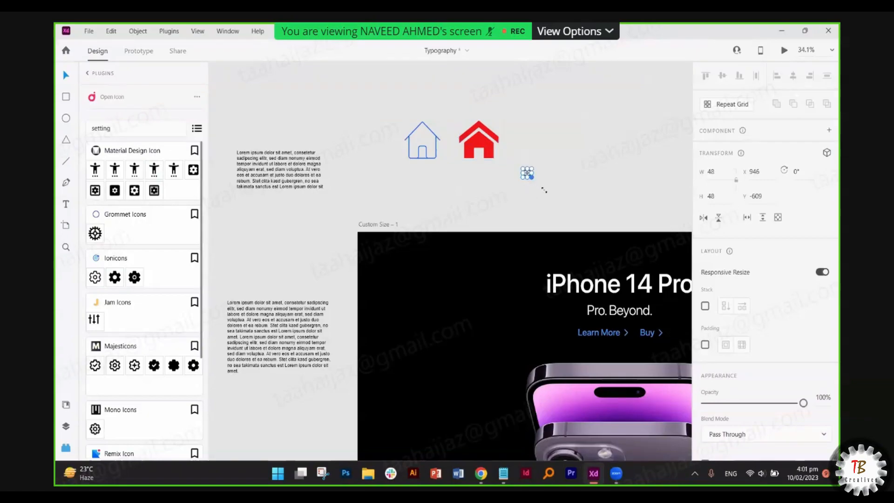
{"action": "left_click_drag", "start_coordinate": [544, 190], "coordinate": [565, 214]}
{"action": "key", "text": "ctrl+z"}
{"action": "scroll", "coordinate": [531, 179], "scroll_direction": "up", "scroll_amount": 2}
{"action": "key", "text": "ctrl+shift+z"}
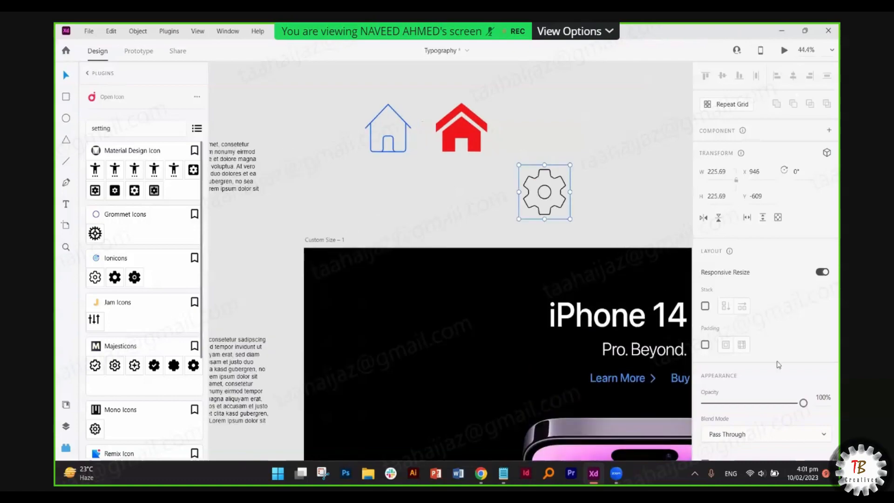
{"action": "scroll", "coordinate": [777, 400], "scroll_direction": "down", "scroll_amount": 3}
{"action": "scroll", "coordinate": [756, 394], "scroll_direction": "up", "scroll_amount": 2}
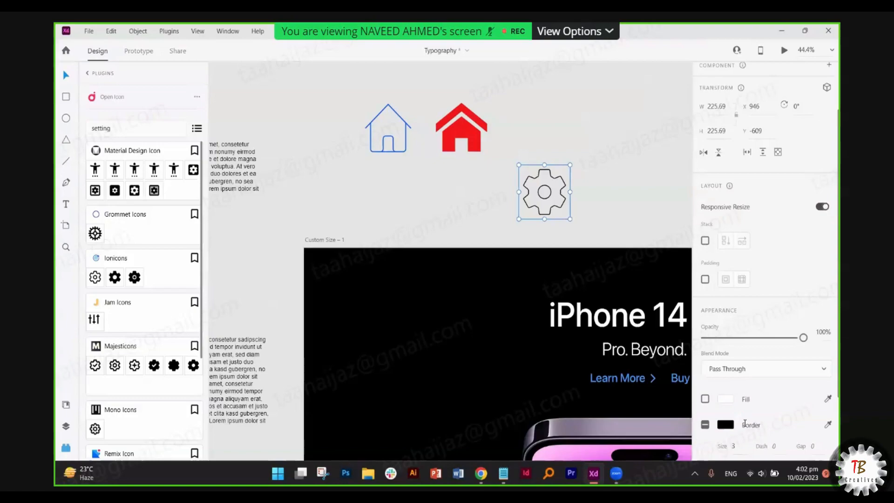
{"action": "left_click", "coordinate": [740, 446]}
{"action": "key", "text": "Up"}
{"action": "key", "text": "Up"}
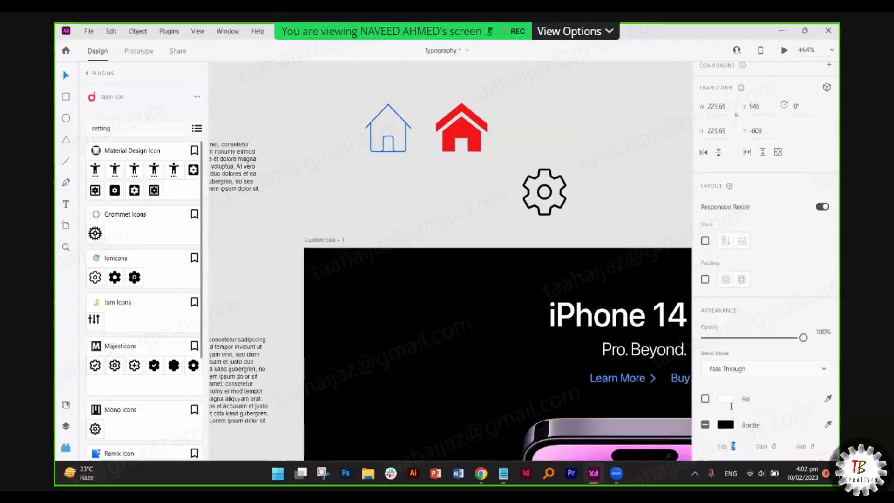
{"action": "key", "text": "Up"}
{"action": "left_click", "coordinate": [578, 204]}
{"action": "scroll", "coordinate": [568, 201], "scroll_direction": "up", "scroll_amount": 5}
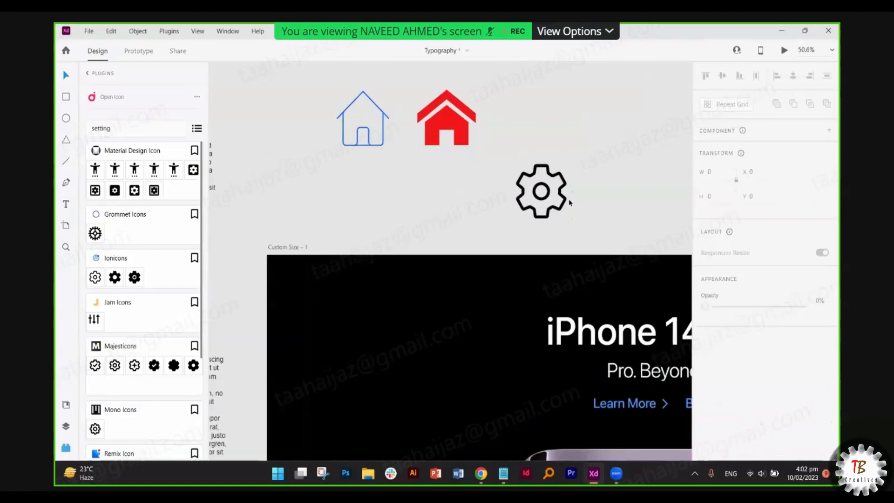
{"action": "scroll", "coordinate": [552, 193], "scroll_direction": "down", "scroll_amount": 2}
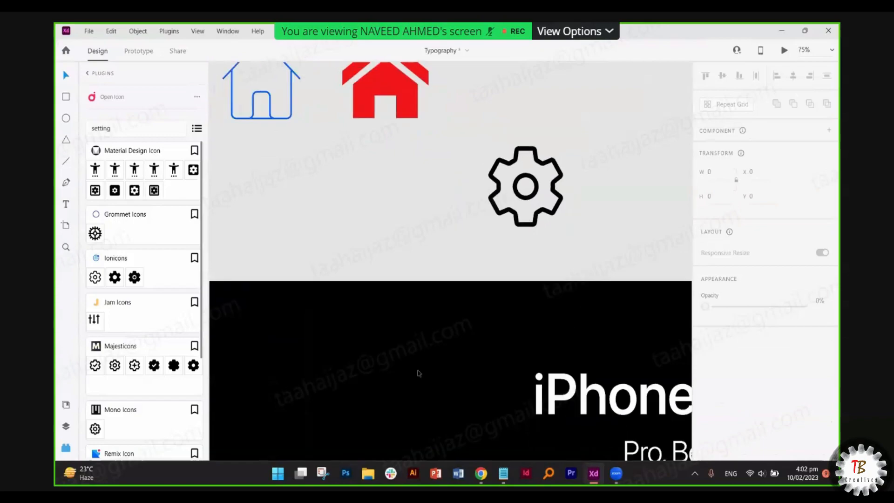
- Add a filled gear icon, resize it, and fill it red
{"action": "left_click_drag", "start_coordinate": [114, 279], "coordinate": [331, 229]}
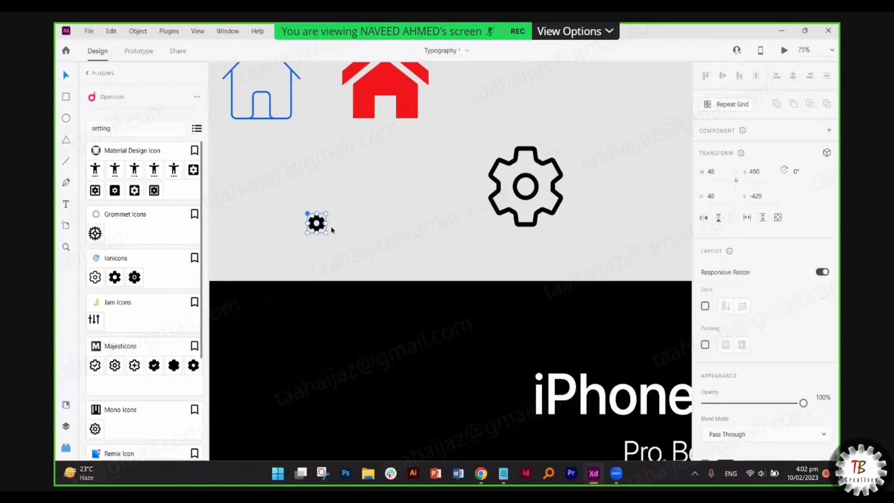
{"action": "left_click_drag", "start_coordinate": [353, 193], "coordinate": [373, 163]}
{"action": "scroll", "coordinate": [729, 369], "scroll_direction": "down", "scroll_amount": 2}
{"action": "left_click", "coordinate": [731, 412]}
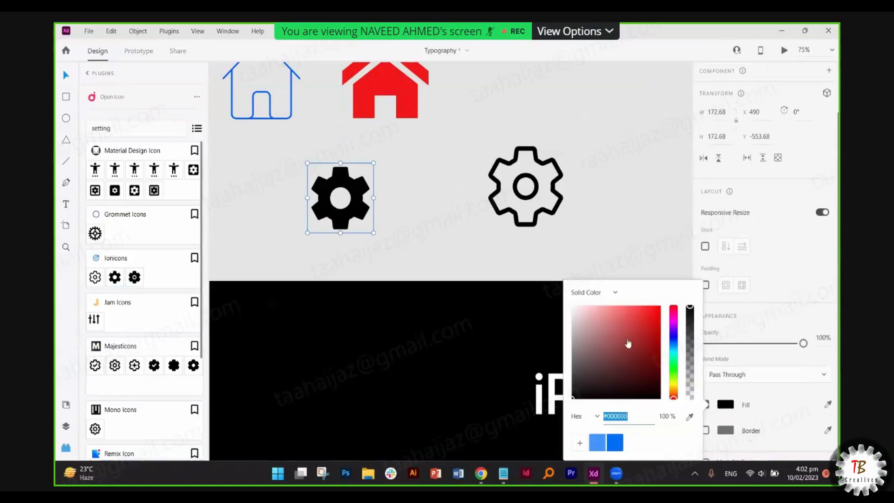
{"action": "left_click", "coordinate": [634, 313]}
{"action": "left_click", "coordinate": [326, 233]}
- Add a smaller filled gear and colour it purple
{"action": "left_click_drag", "start_coordinate": [135, 278], "coordinate": [425, 239]}
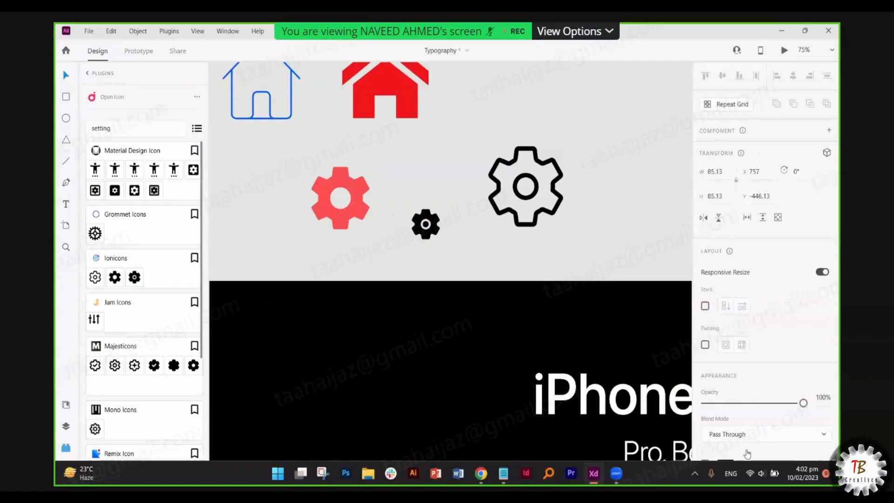
{"action": "left_click_drag", "start_coordinate": [444, 207], "coordinate": [456, 193]}
{"action": "scroll", "coordinate": [733, 386], "scroll_direction": "down", "scroll_amount": 2}
{"action": "left_click", "coordinate": [726, 388]}
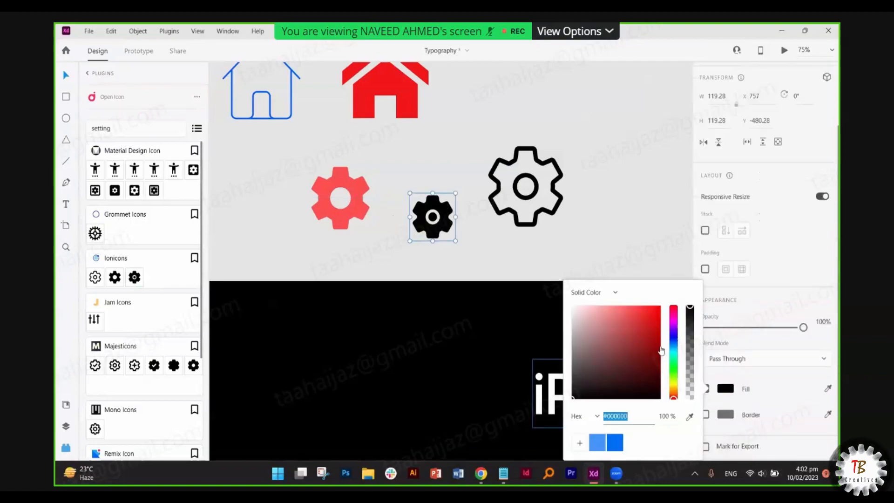
{"action": "left_click", "coordinate": [674, 332]}
{"action": "left_click", "coordinate": [641, 307]}
{"action": "left_click_drag", "start_coordinate": [641, 307], "coordinate": [649, 305]}
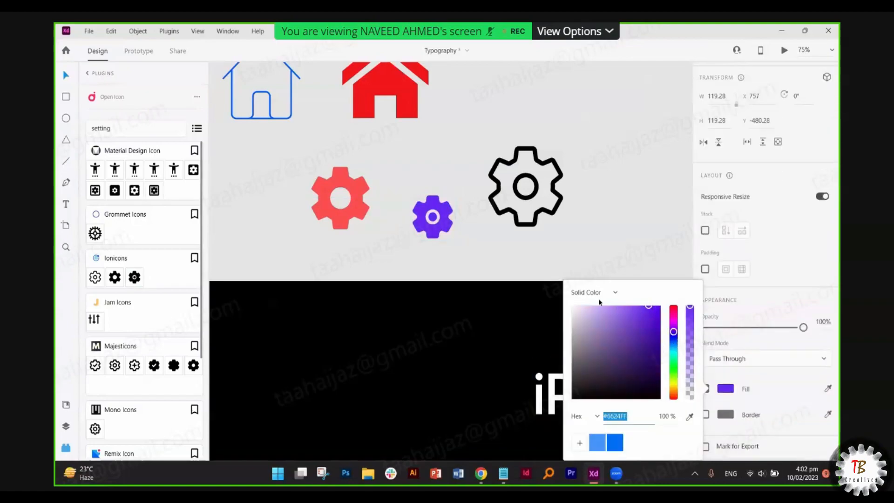
{"action": "left_click", "coordinate": [468, 229]}
{"action": "scroll", "coordinate": [442, 218], "scroll_direction": "up", "scroll_amount": 4}
{"action": "scroll", "coordinate": [445, 221], "scroll_direction": "up", "scroll_amount": 10}
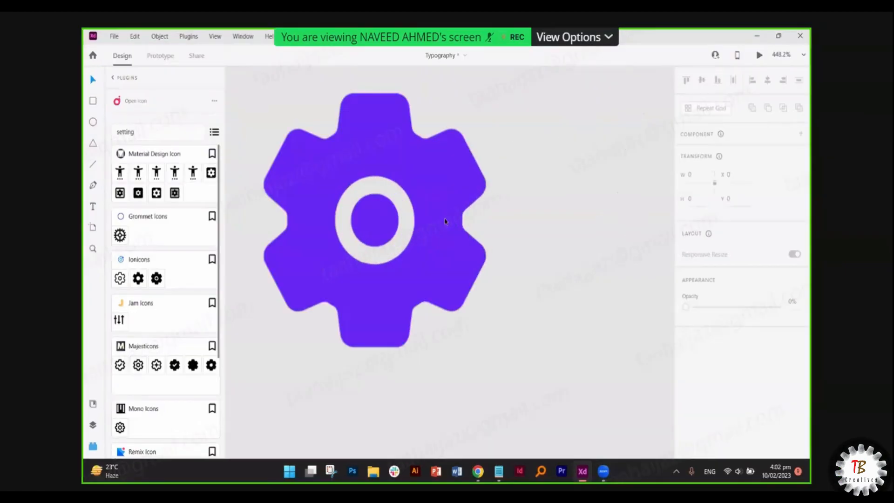
{"action": "scroll", "coordinate": [567, 239], "scroll_direction": "up", "scroll_amount": 3}
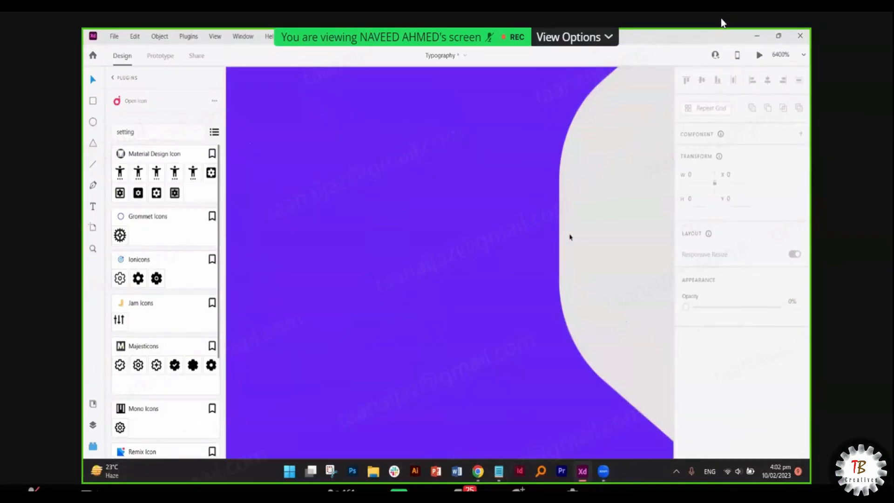
{"action": "scroll", "coordinate": [569, 236], "scroll_direction": "down", "scroll_amount": 15}
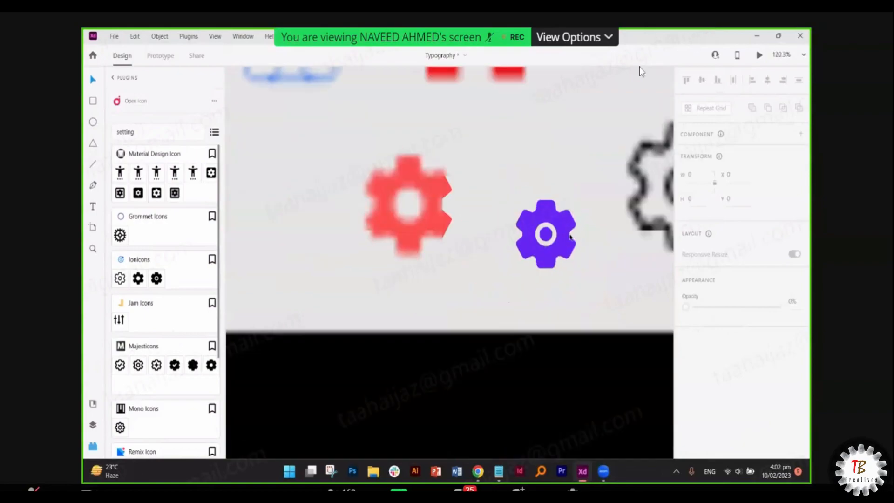
{"action": "scroll", "coordinate": [534, 232], "scroll_direction": "right", "scroll_amount": 2}
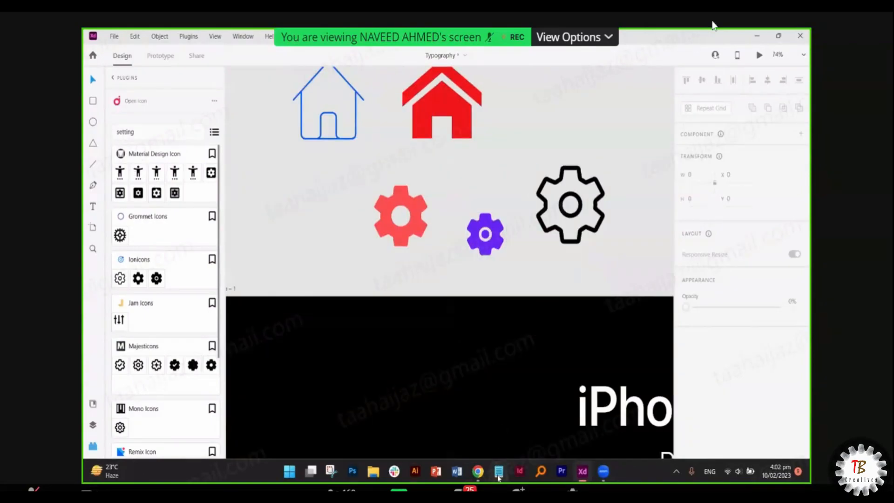
- Search the web for 'setting icon' in Chrome and view the image results
{"action": "key", "text": "alt+Tab"}
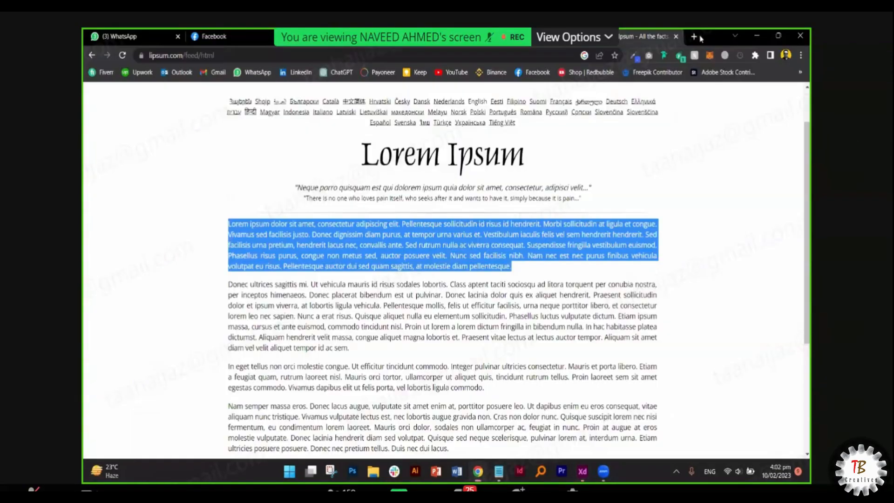
{"action": "left_click", "coordinate": [700, 38]}
{"action": "type", "text": "setting icon"}
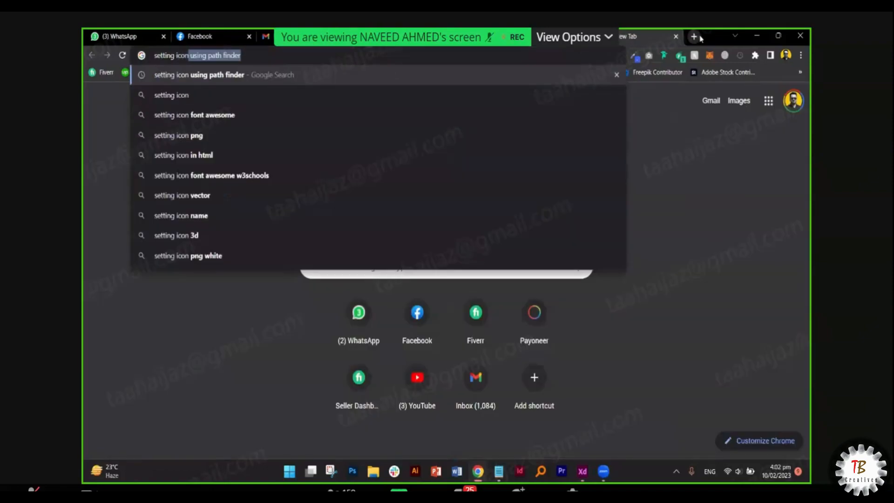
{"action": "key", "text": "Return"}
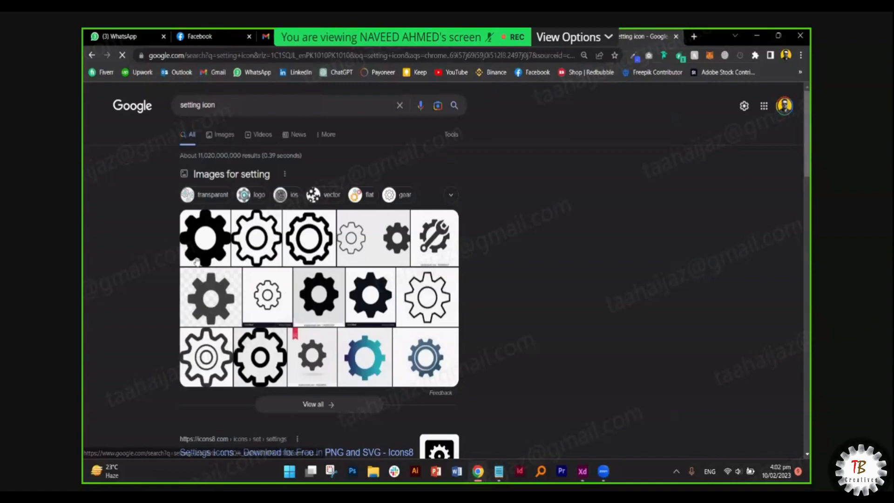
{"action": "left_click", "coordinate": [197, 263]}
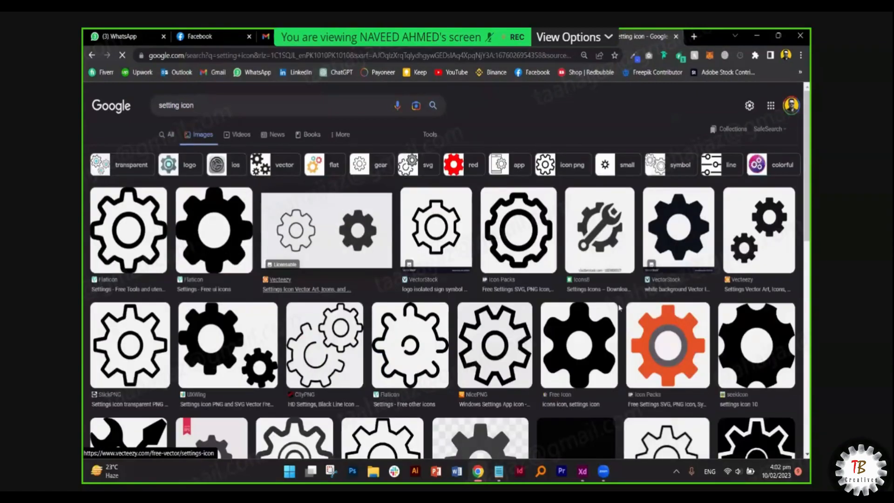
- Save the Flaticon gear image to Downloads as 126472.png and return to Adobe XD
{"action": "right_click", "coordinate": [604, 223]}
{"action": "left_click", "coordinate": [629, 347]}
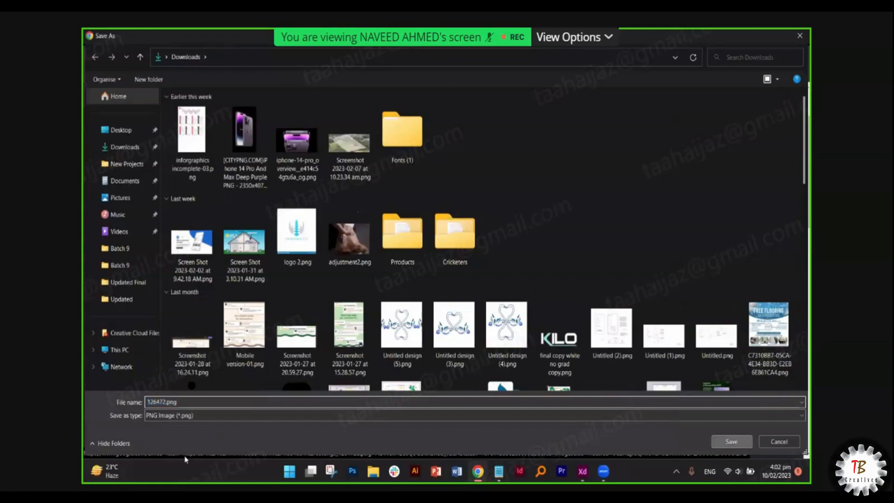
{"action": "key", "text": "Return"}
{"action": "left_click", "coordinate": [182, 443]}
{"action": "left_click", "coordinate": [215, 409]}
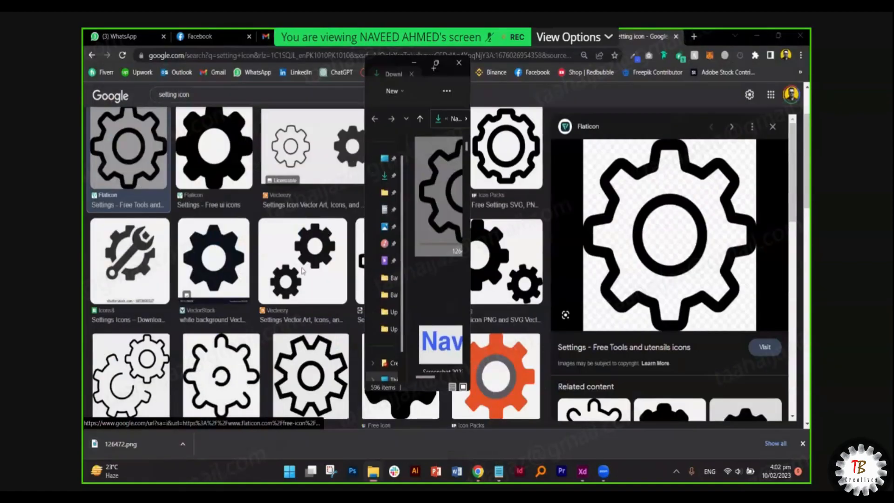
{"action": "key", "text": "alt+Tab"}
{"action": "key", "text": "Tab"}
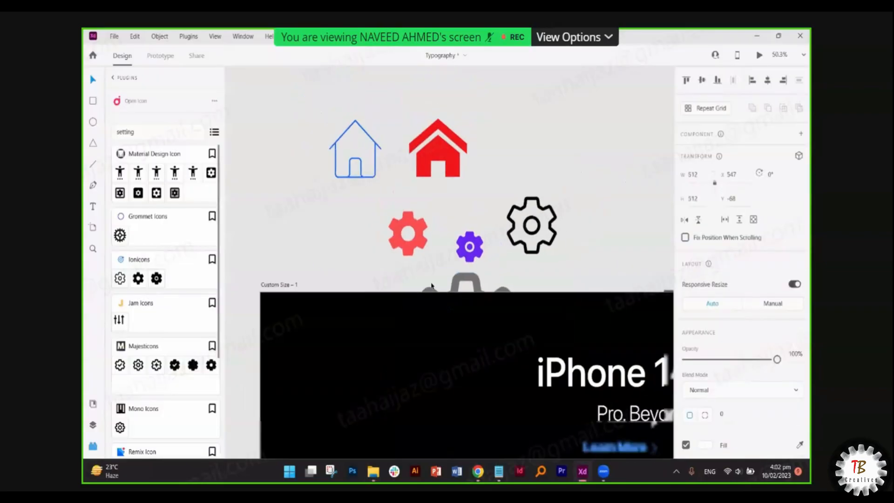
- Drag the 126472.png gear image from behind the artboard to the upper right and zoom to inspect it
{"action": "scroll", "coordinate": [431, 286], "scroll_direction": "down", "scroll_amount": 2}
{"action": "left_click_drag", "start_coordinate": [451, 284], "coordinate": [604, 227]}
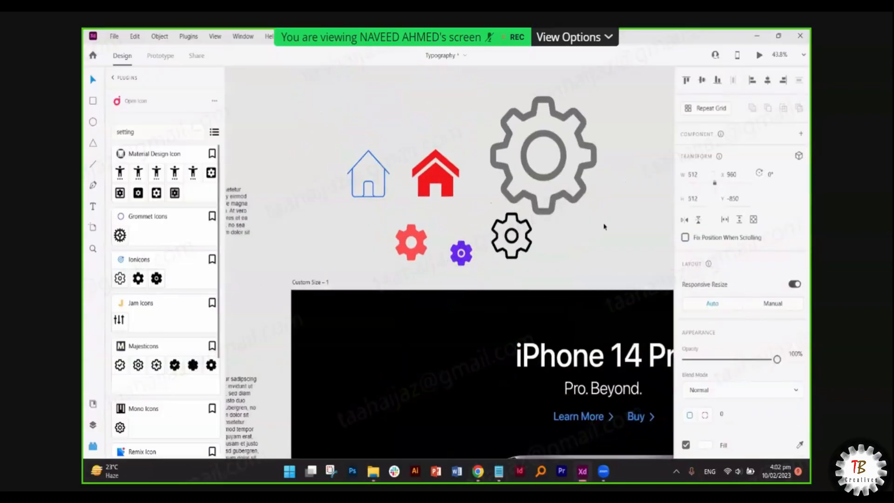
{"action": "left_click", "coordinate": [605, 227]}
{"action": "scroll", "coordinate": [535, 235], "scroll_direction": "right", "scroll_amount": 1}
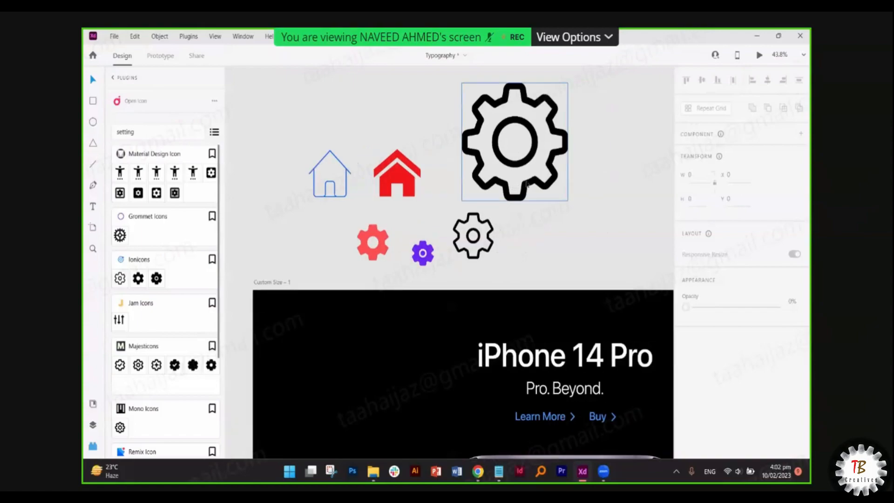
{"action": "scroll", "coordinate": [527, 185], "scroll_direction": "up", "scroll_amount": 15}
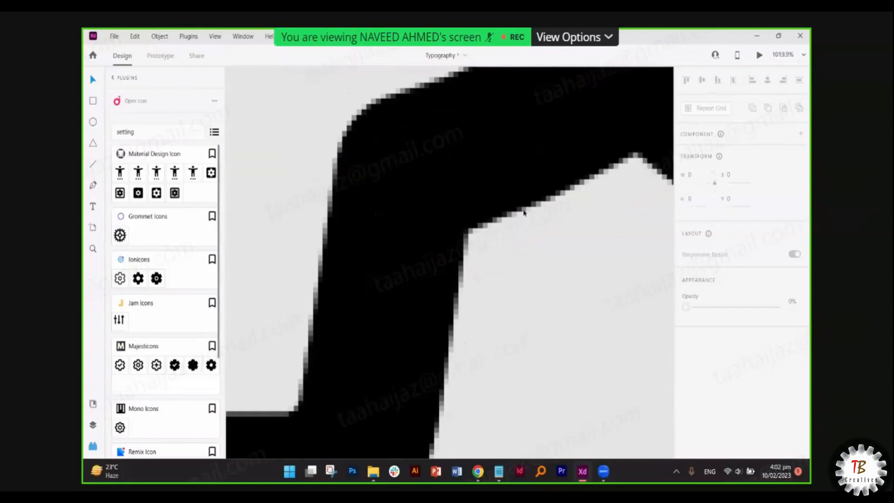
{"action": "scroll", "coordinate": [524, 213], "scroll_direction": "up", "scroll_amount": 5}
{"action": "scroll", "coordinate": [522, 212], "scroll_direction": "down", "scroll_amount": 10}
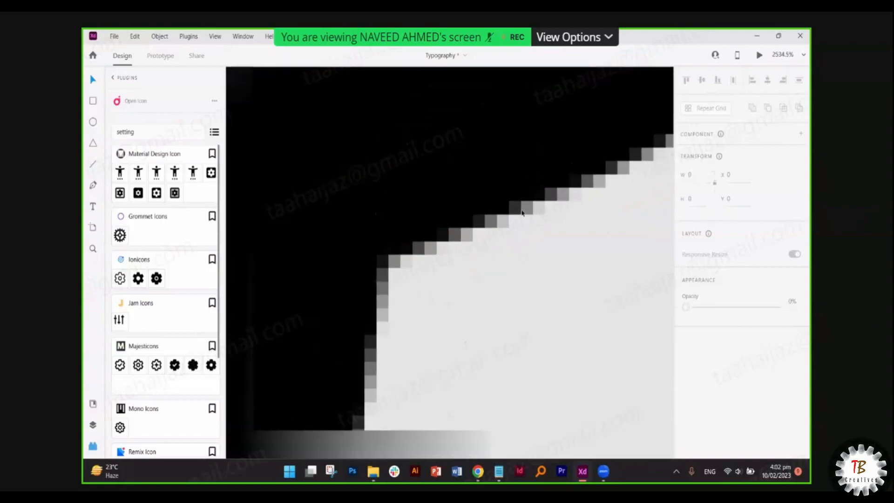
{"action": "scroll", "coordinate": [527, 238], "scroll_direction": "down", "scroll_amount": 5}
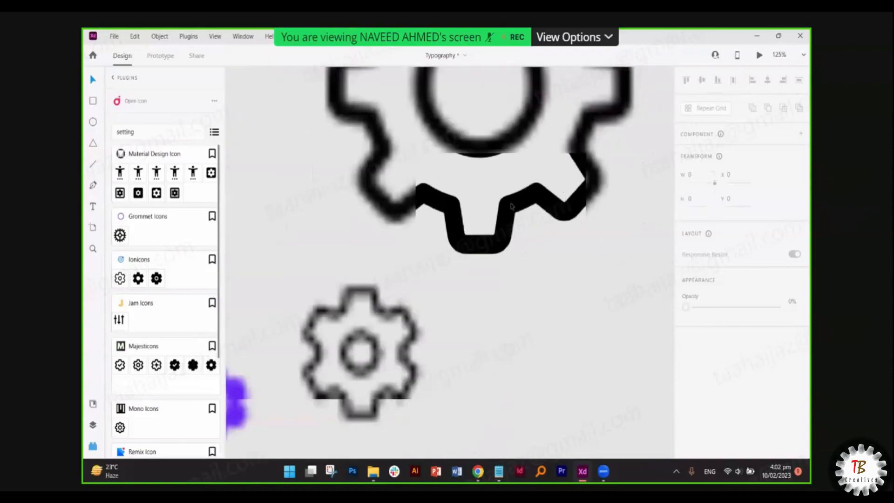
- Check the large gear image, then select the small outline gear instead
{"action": "left_click", "coordinate": [534, 225]}
{"action": "left_click", "coordinate": [401, 350]}
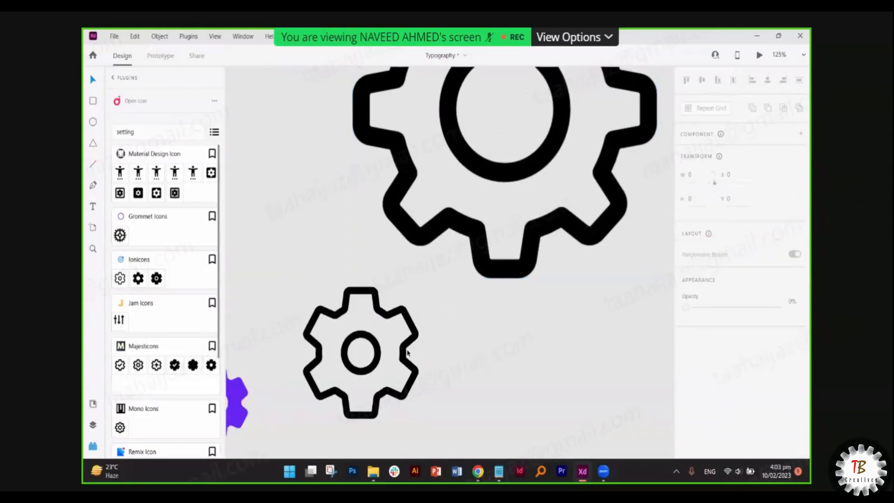
{"action": "scroll", "coordinate": [408, 347], "scroll_direction": "up", "scroll_amount": 12}
{"action": "scroll", "coordinate": [408, 344], "scroll_direction": "down", "scroll_amount": 15}
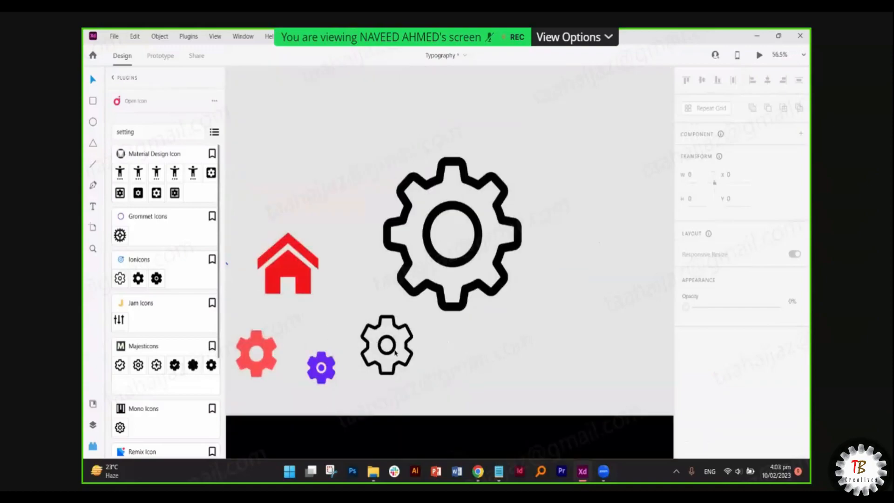
{"action": "left_click", "coordinate": [395, 352]}
- Colour the small outline gear's border red #E01313 and compare it with the large gear
{"action": "scroll", "coordinate": [740, 326], "scroll_direction": "down", "scroll_amount": 1}
{"action": "left_click", "coordinate": [705, 370]}
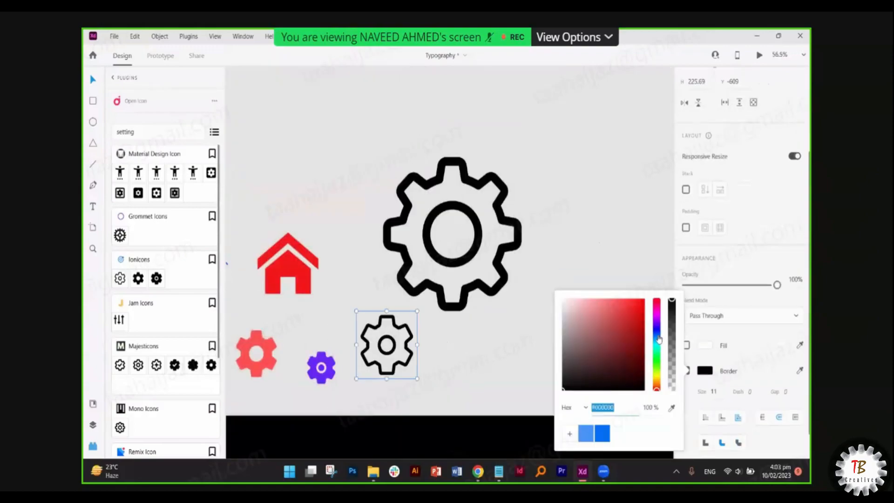
{"action": "left_click", "coordinate": [638, 310]}
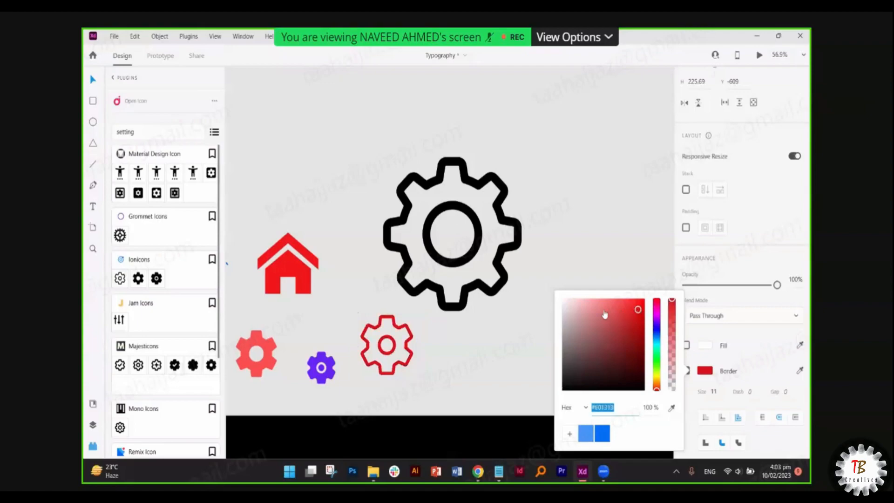
{"action": "left_click", "coordinate": [509, 258]}
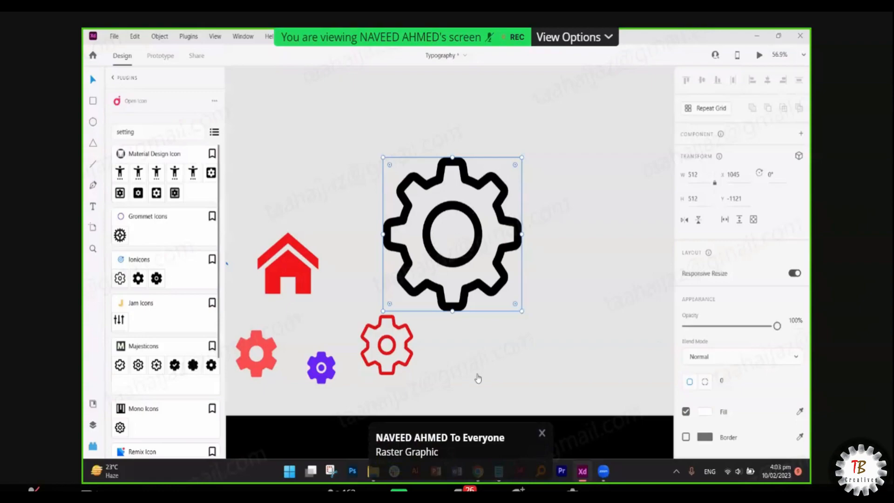
{"action": "left_click", "coordinate": [409, 353]}
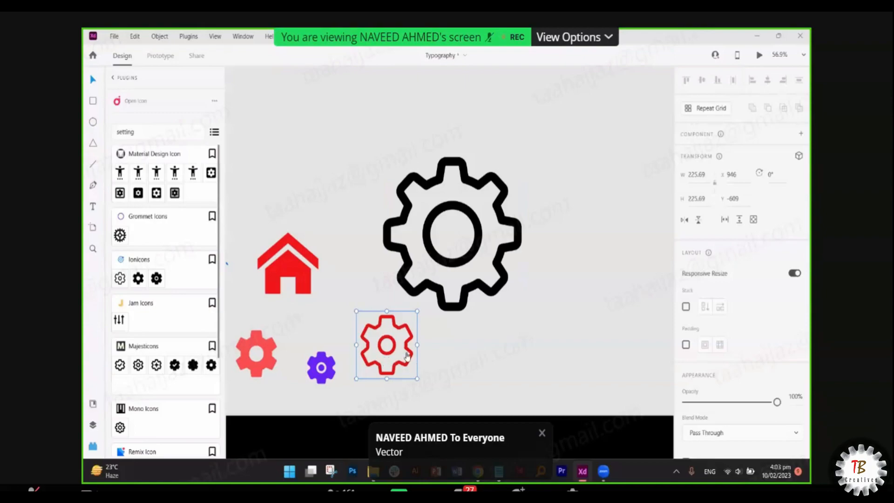
{"action": "scroll", "coordinate": [406, 356], "scroll_direction": "up", "scroll_amount": 15}
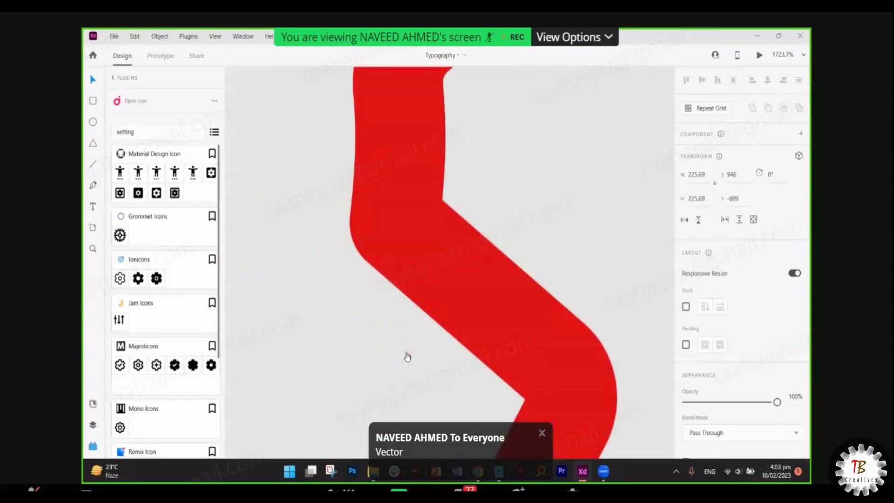
{"action": "scroll", "coordinate": [423, 319], "scroll_direction": "up", "scroll_amount": 3}
{"action": "scroll", "coordinate": [422, 319], "scroll_direction": "down", "scroll_amount": 10}
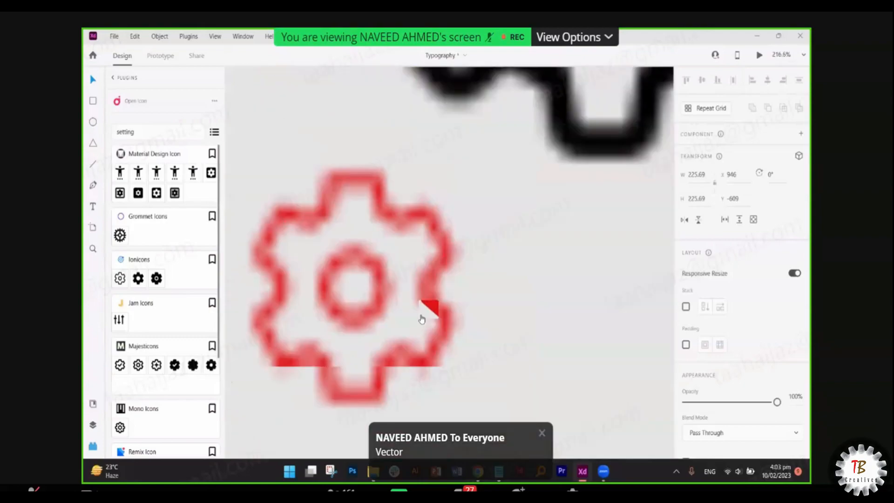
{"action": "scroll", "coordinate": [421, 319], "scroll_direction": "down", "scroll_amount": 3}
{"action": "scroll", "coordinate": [485, 223], "scroll_direction": "up", "scroll_amount": 10}
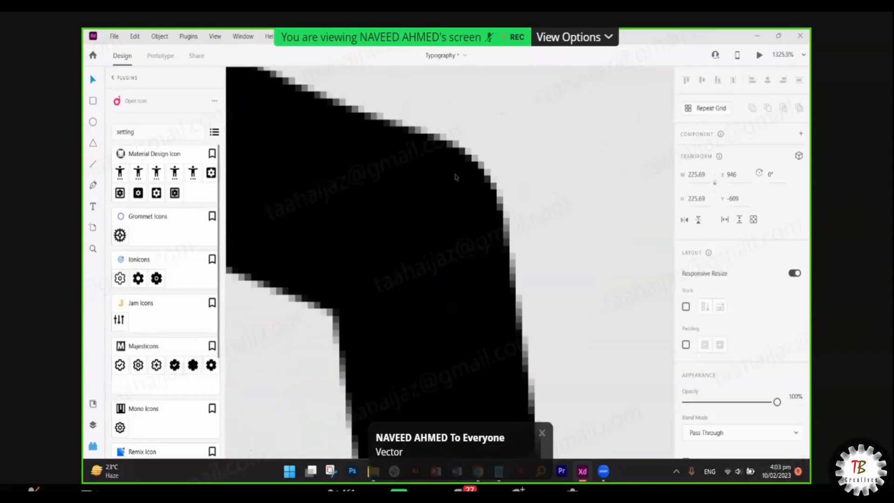
{"action": "scroll", "coordinate": [456, 176], "scroll_direction": "down", "scroll_amount": 10}
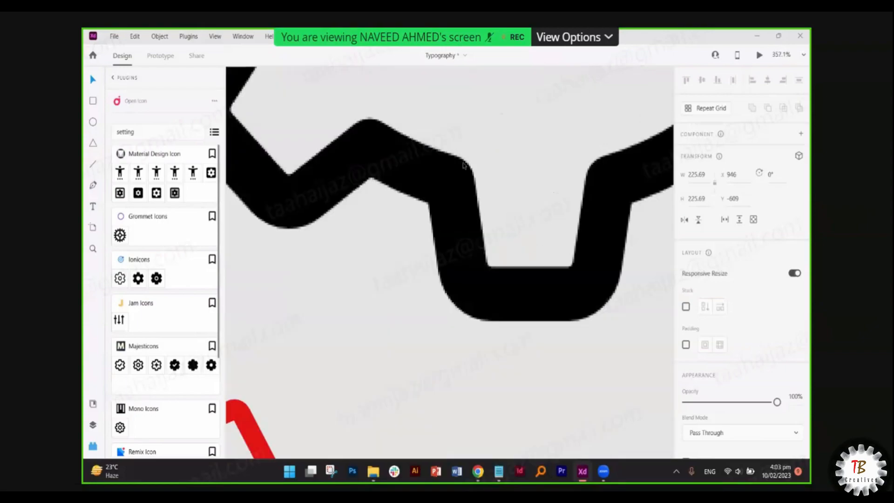
{"action": "scroll", "coordinate": [463, 164], "scroll_direction": "down", "scroll_amount": 8}
{"action": "left_click", "coordinate": [464, 198]}
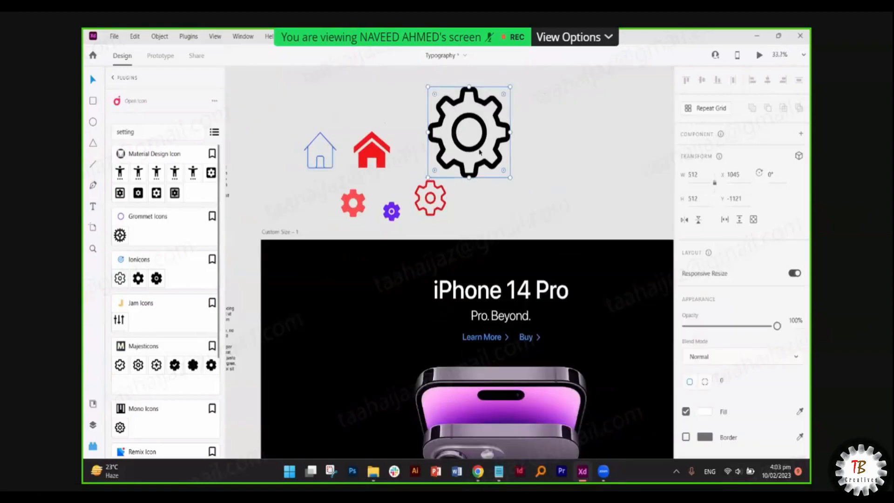
{"action": "scroll", "coordinate": [481, 180], "scroll_direction": "up", "scroll_amount": 1}
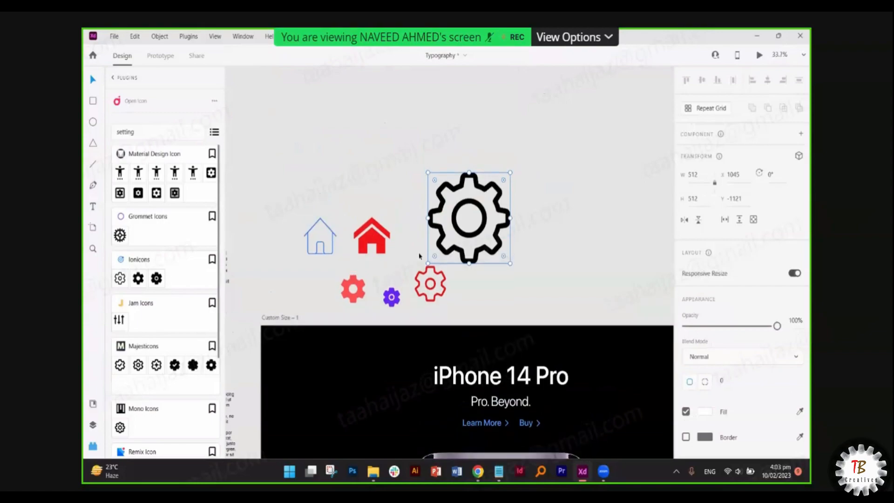
{"action": "left_click", "coordinate": [431, 280]}
{"action": "left_click_drag", "start_coordinate": [253, 190], "coordinate": [424, 309]}
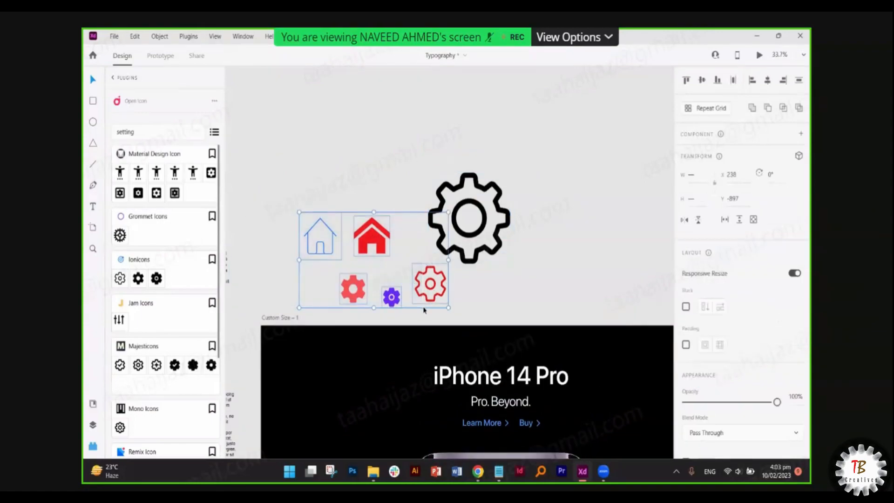
{"action": "left_click", "coordinate": [481, 308]}
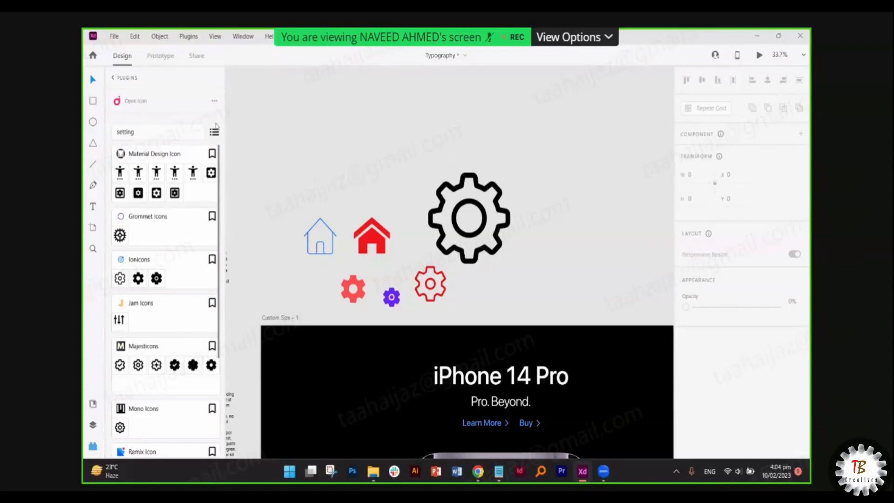
{"action": "left_click", "coordinate": [113, 79]}
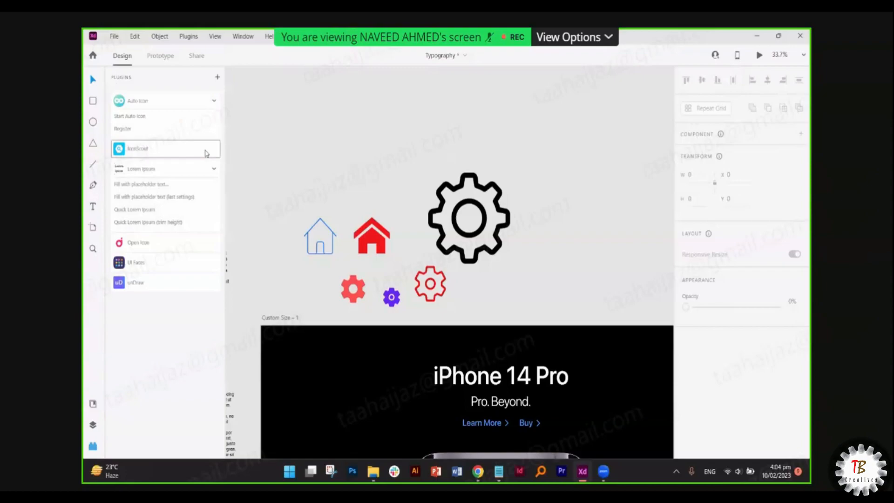
{"action": "left_click", "coordinate": [206, 152]}
{"action": "left_click", "coordinate": [119, 83]}
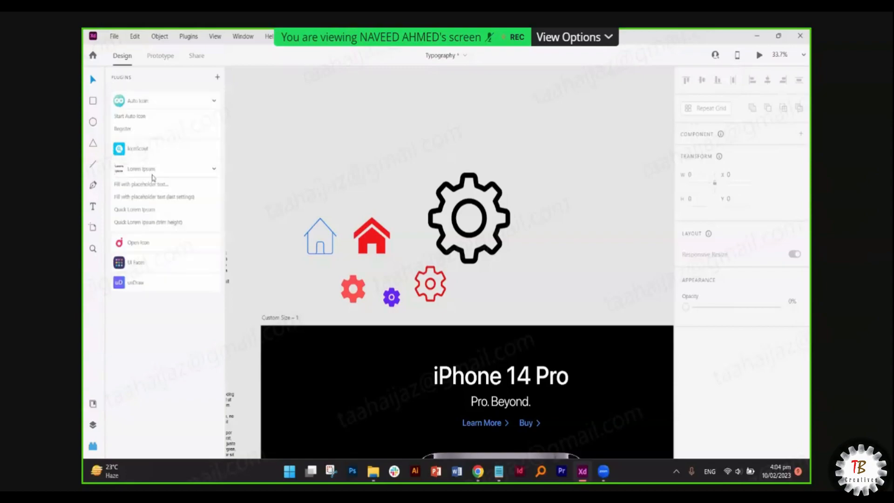
{"action": "left_click", "coordinate": [215, 170]}
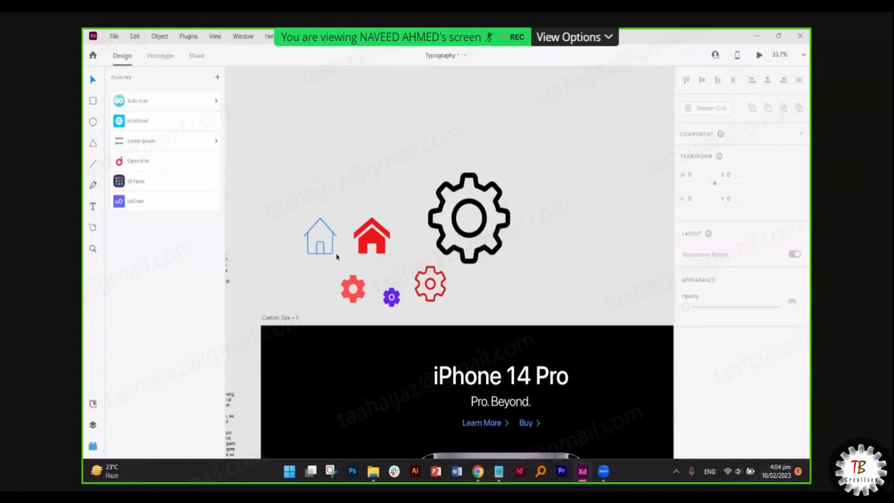
{"action": "left_click", "coordinate": [422, 296]}
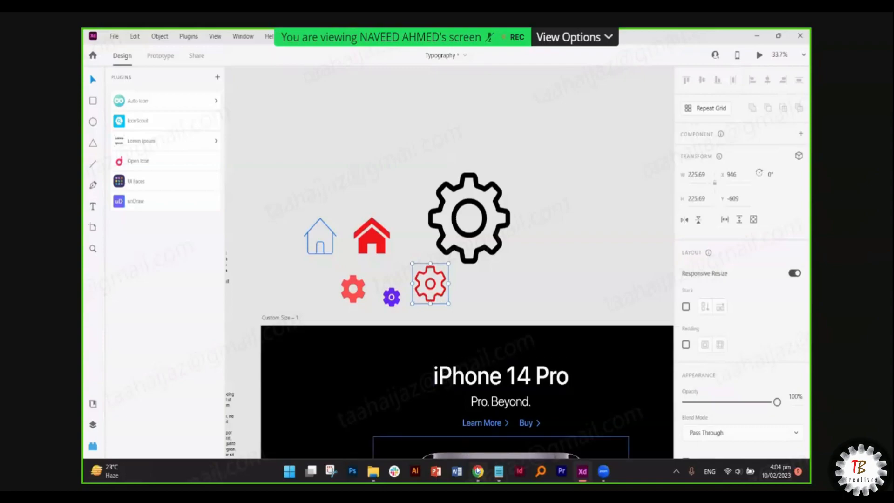
{"action": "mouse_move", "coordinate": [479, 470]}
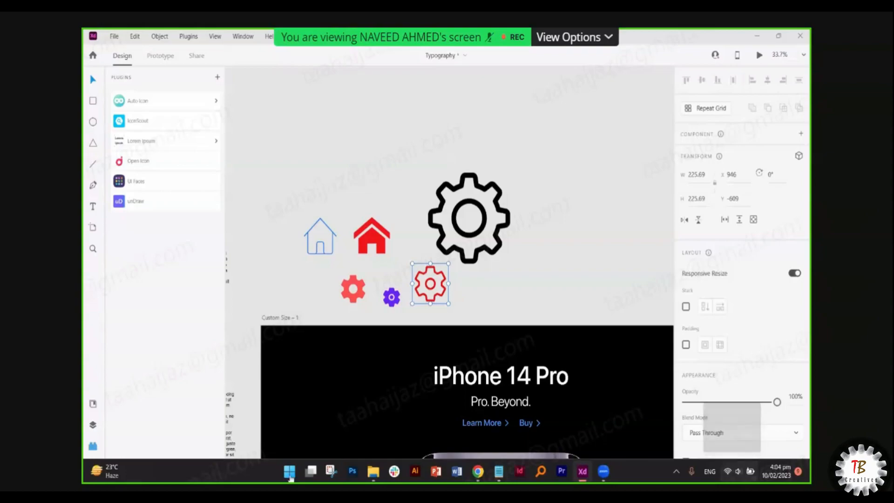
{"action": "left_click", "coordinate": [93, 448]}
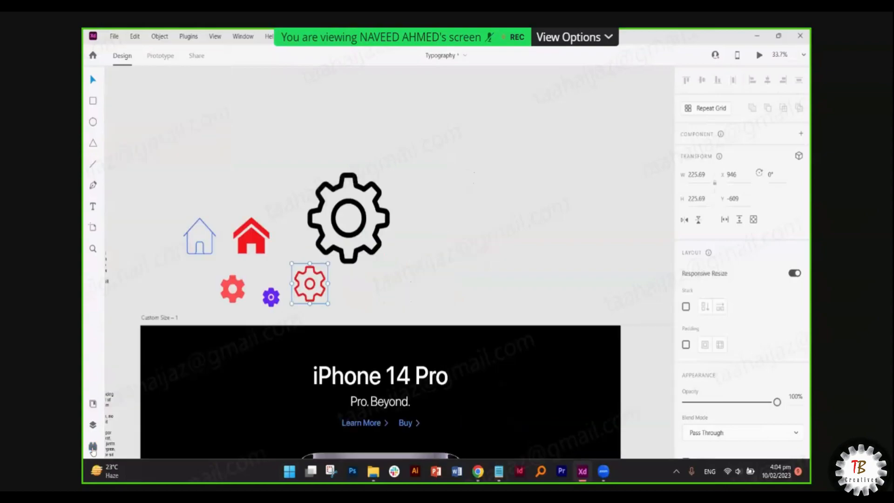
{"action": "left_click", "coordinate": [93, 448]}
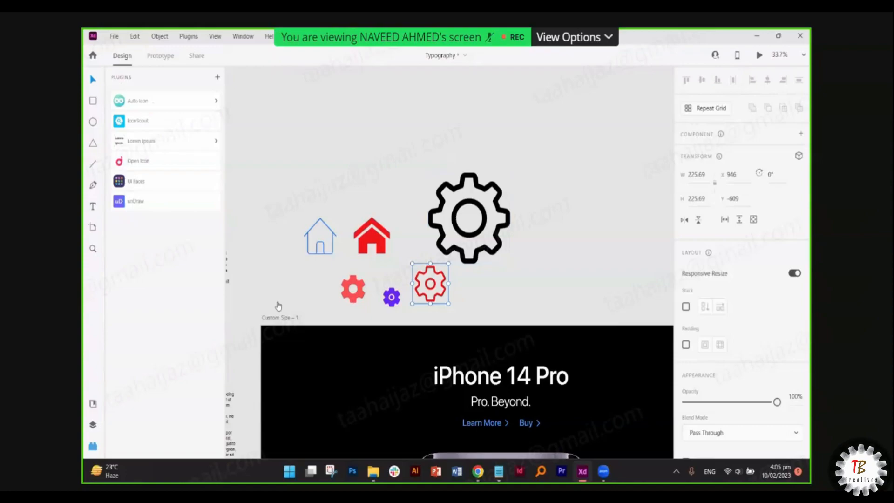
{"action": "scroll", "coordinate": [278, 305], "scroll_direction": "down", "scroll_amount": 5}
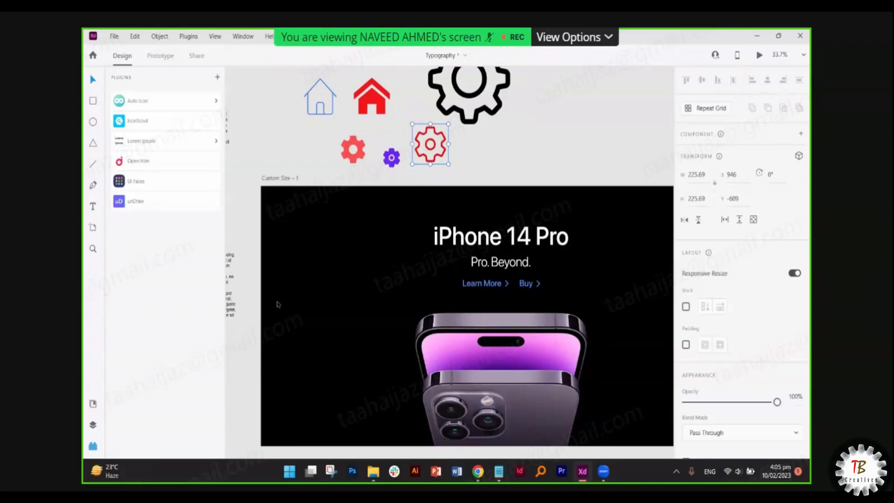
- Open 'Earning Students After 17th January.txt', append '+ $30' after a student's $51 amount, and save
{"action": "right_click", "coordinate": [499, 471]}
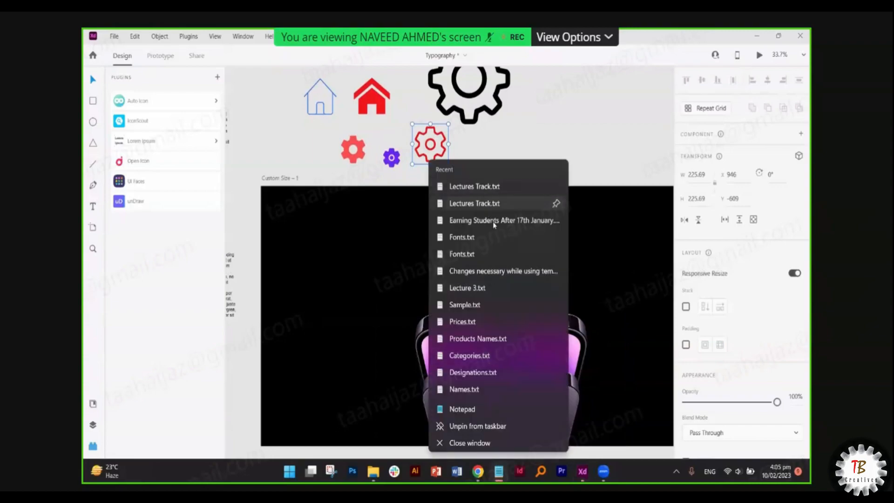
{"action": "left_click", "coordinate": [494, 221]}
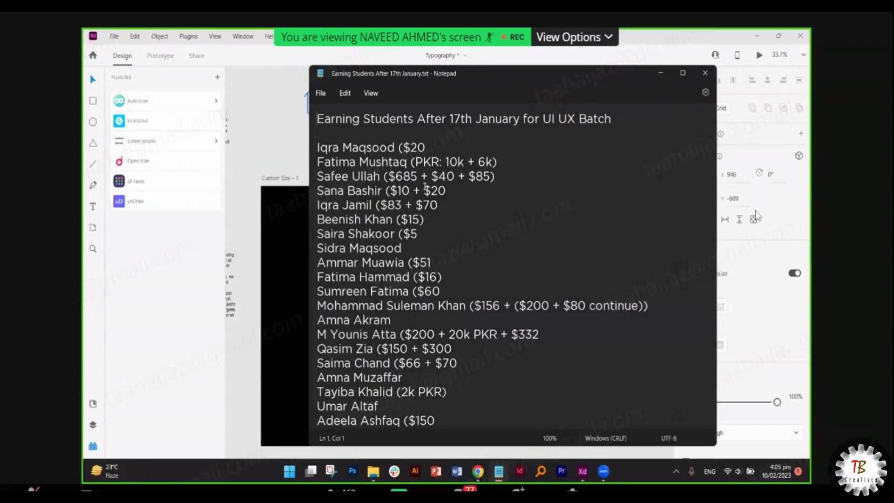
{"action": "scroll", "coordinate": [424, 186], "scroll_direction": "down", "scroll_amount": 1}
{"action": "left_click", "coordinate": [434, 211]}
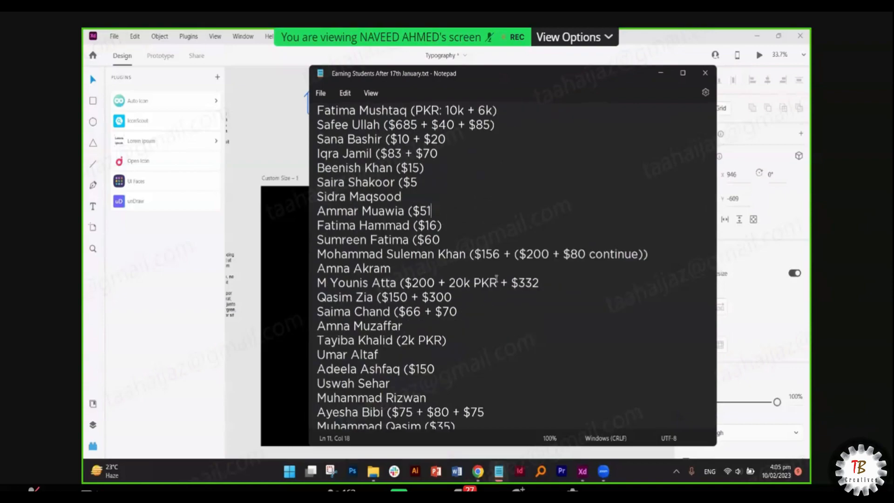
{"action": "type", "text": "+ $"}
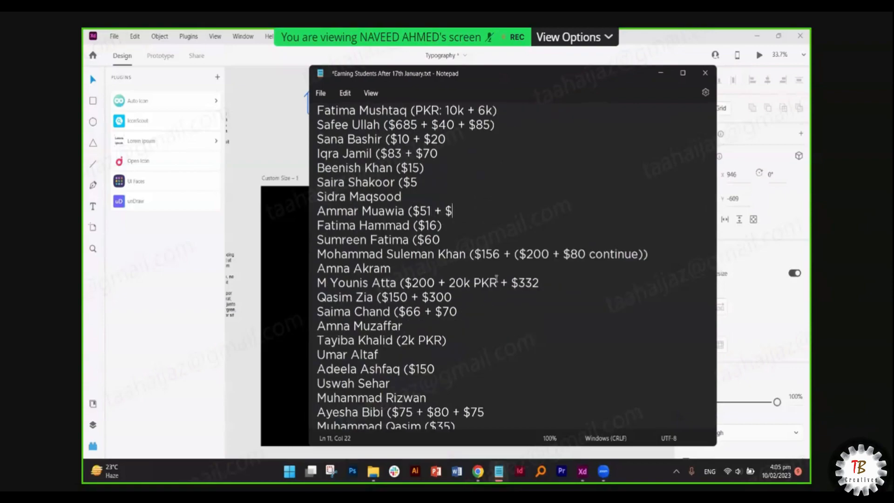
{"action": "type", "text": "300"}
{"action": "key", "text": "BackSpace"}
{"action": "type", "text": ")"}
{"action": "key", "text": "BackSpace"}
{"action": "key", "text": "ctrl+s"}
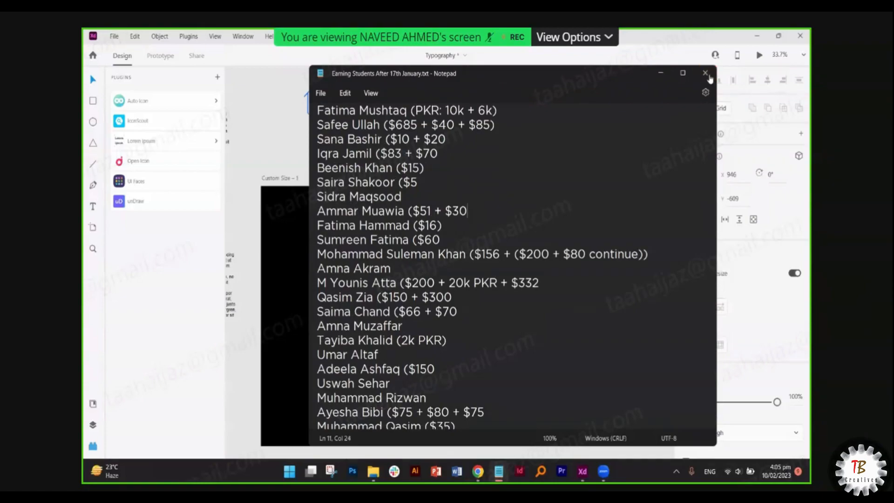
{"action": "left_click", "coordinate": [499, 471]}
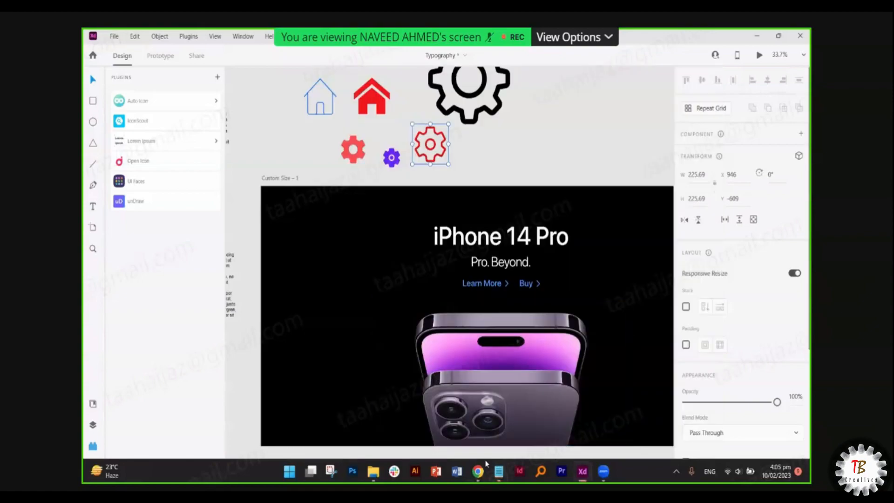
- Reopen the earnings file and delete the added $30 amount from that student's line
{"action": "right_click", "coordinate": [499, 471]}
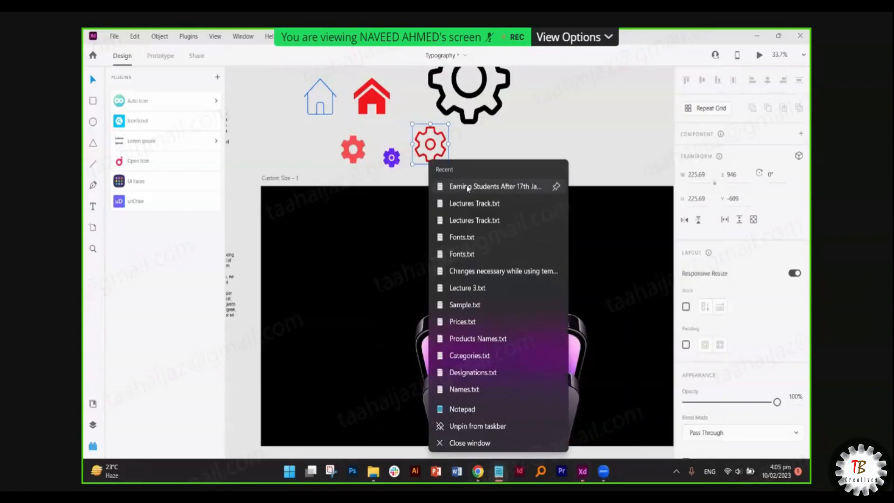
{"action": "left_click", "coordinate": [469, 189]}
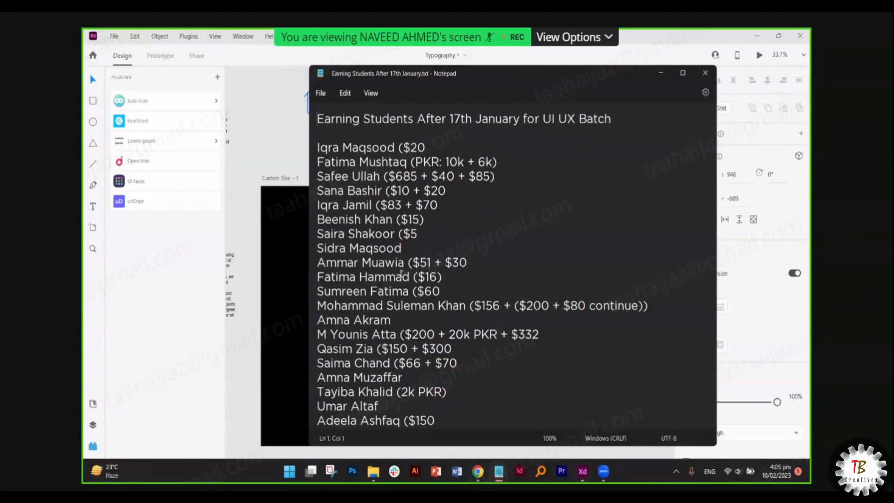
{"action": "left_click", "coordinate": [466, 264]}
{"action": "left_click", "coordinate": [446, 261], "text": "shift"}
{"action": "key", "text": "BackSpace"}
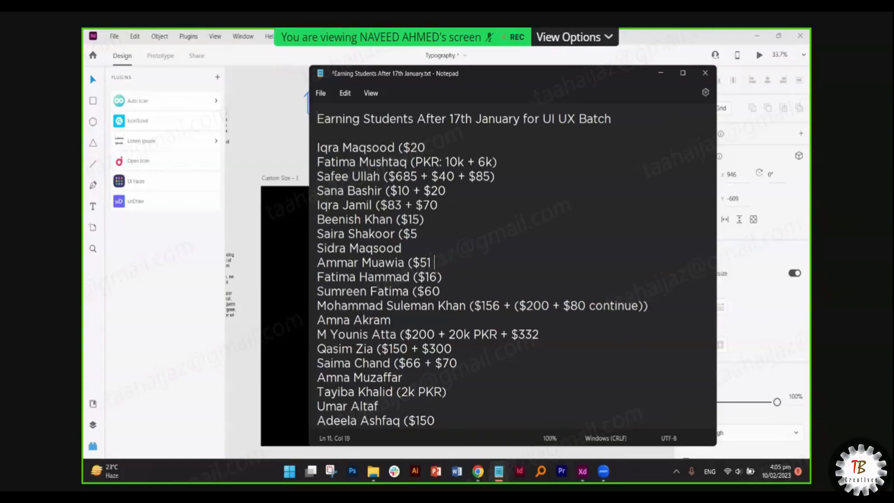
- Add a new student's name with ($30) as the last entry, save, and return to Adobe XD
{"action": "scroll", "coordinate": [512, 265], "scroll_direction": "down", "scroll_amount": 4}
{"action": "scroll", "coordinate": [474, 350], "scroll_direction": "down", "scroll_amount": 2}
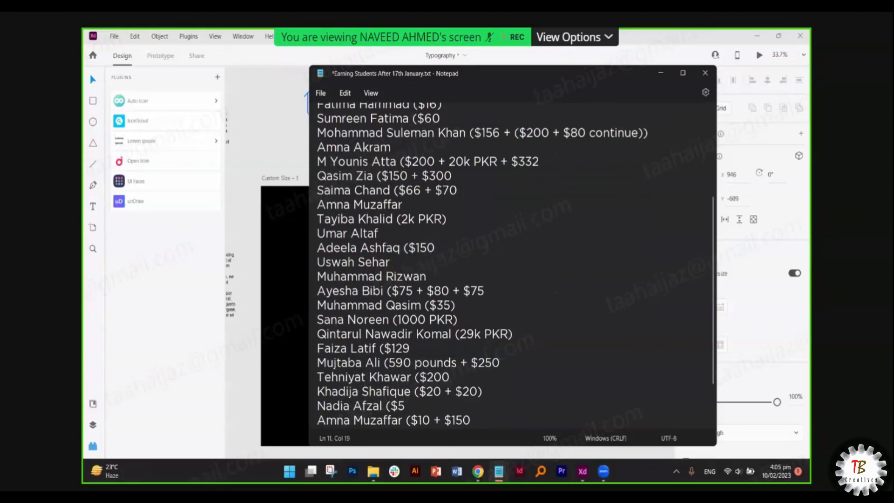
{"action": "left_click", "coordinate": [318, 388]}
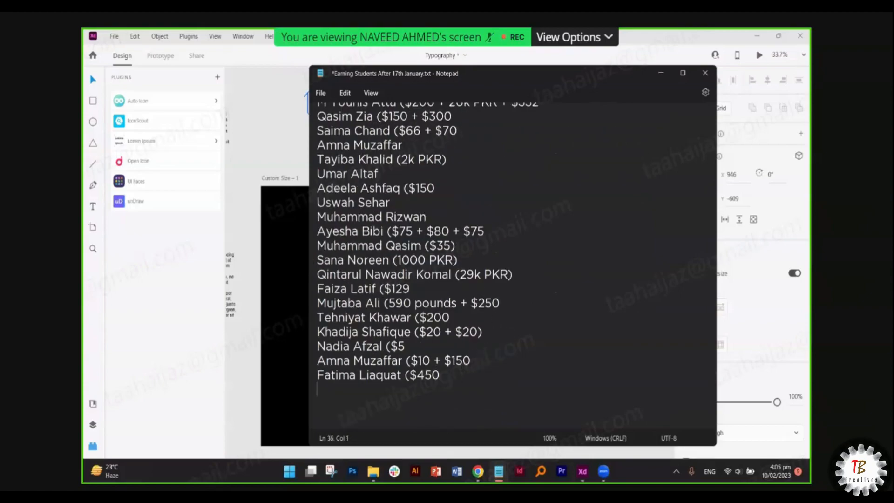
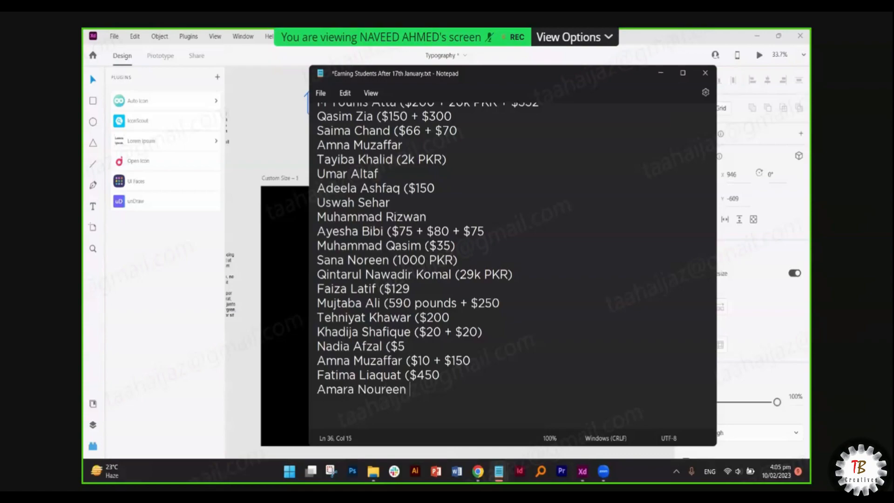
{"action": "type", "text": "($30"}
{"action": "key", "text": "ctrl+s"}
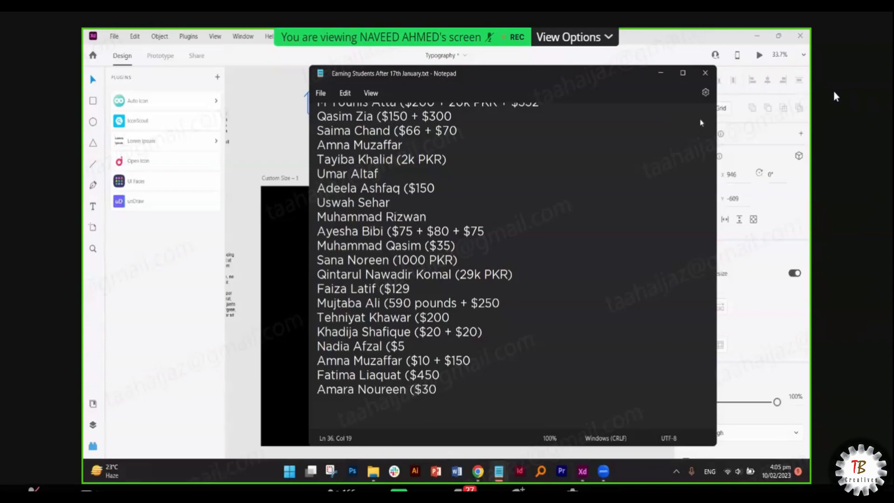
{"action": "left_click", "coordinate": [605, 48]}
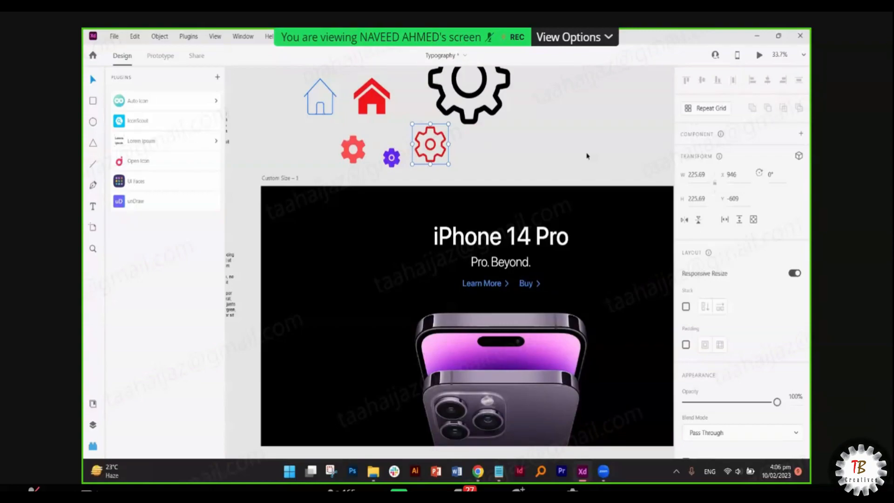
- Check the February 2023 dates in the Windows taskbar calendar
{"action": "left_click", "coordinate": [776, 471]}
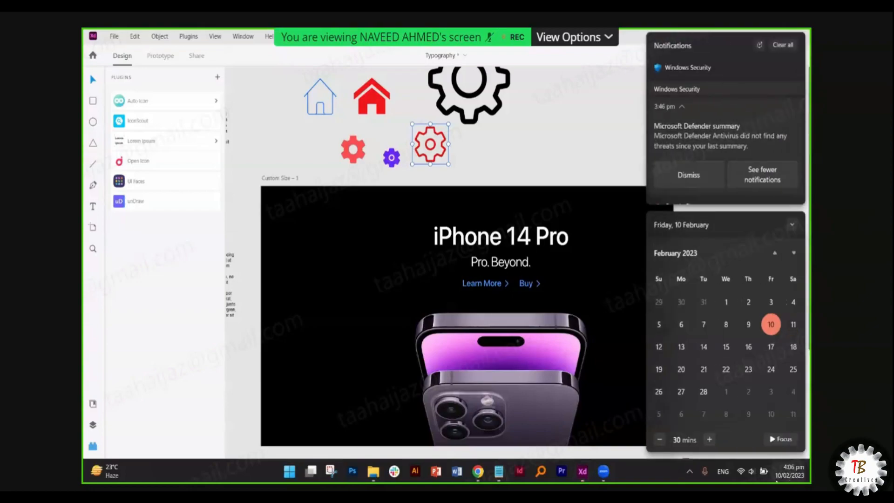
{"action": "left_click", "coordinate": [777, 481]}
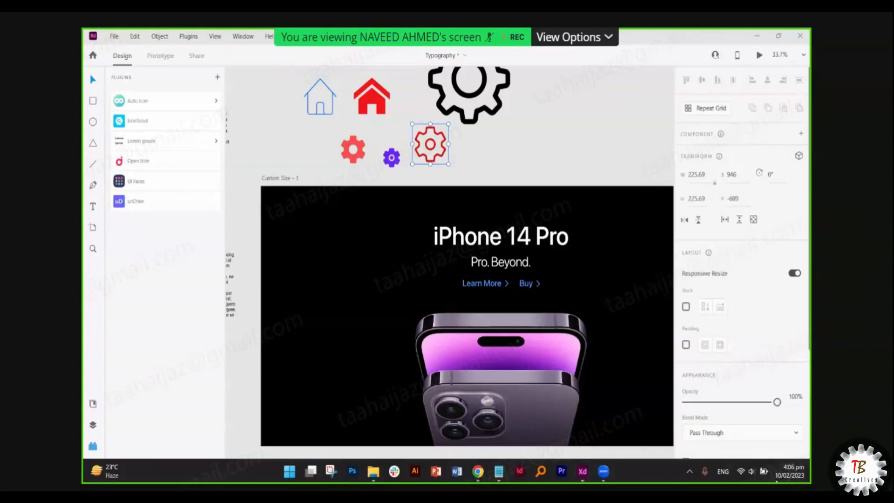
{"action": "left_click", "coordinate": [777, 481]}
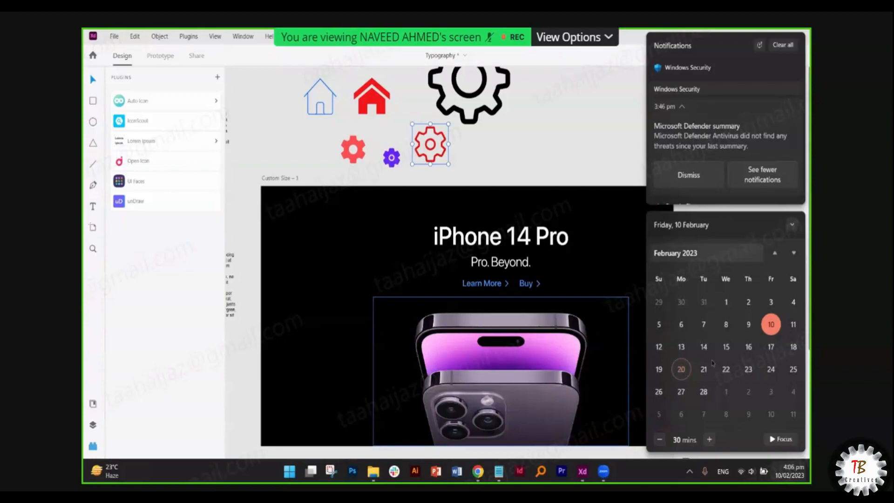
{"action": "left_click", "coordinate": [620, 124]}
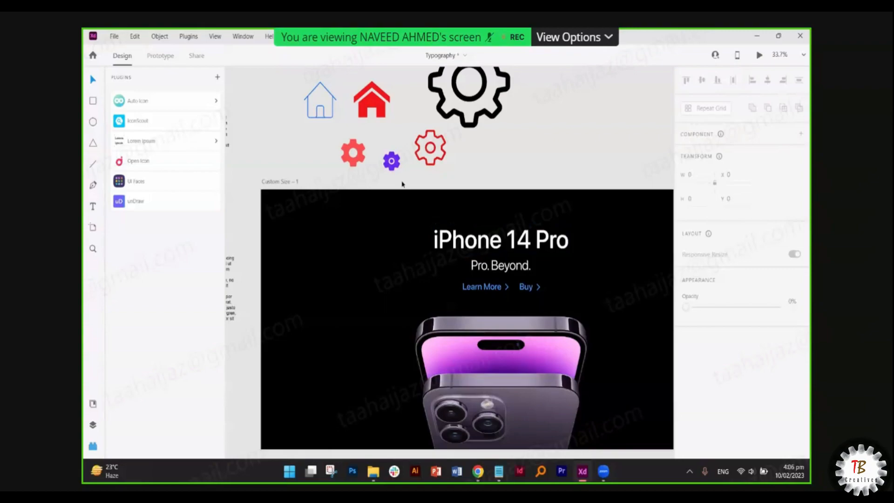
- Inspect the purple, solid red and red outline gear icons, then browse available XD plugins
{"action": "left_click", "coordinate": [394, 163]}
{"action": "left_click", "coordinate": [359, 164]}
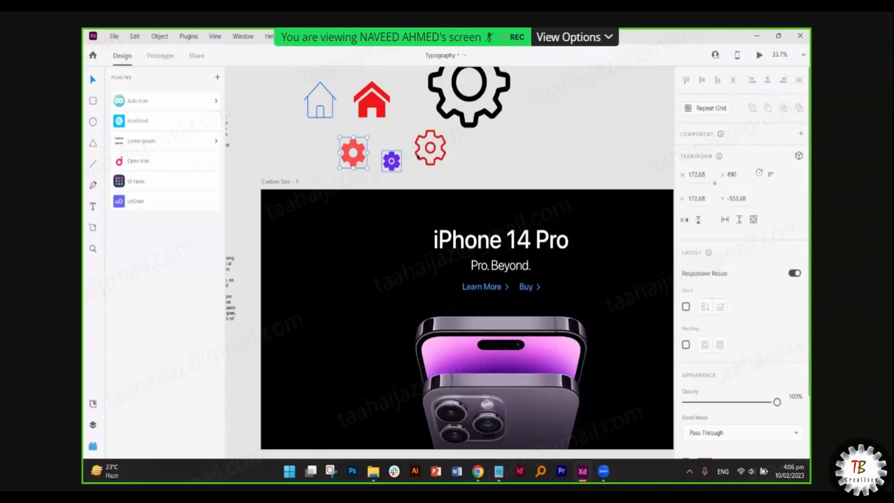
{"action": "left_click", "coordinate": [443, 162]}
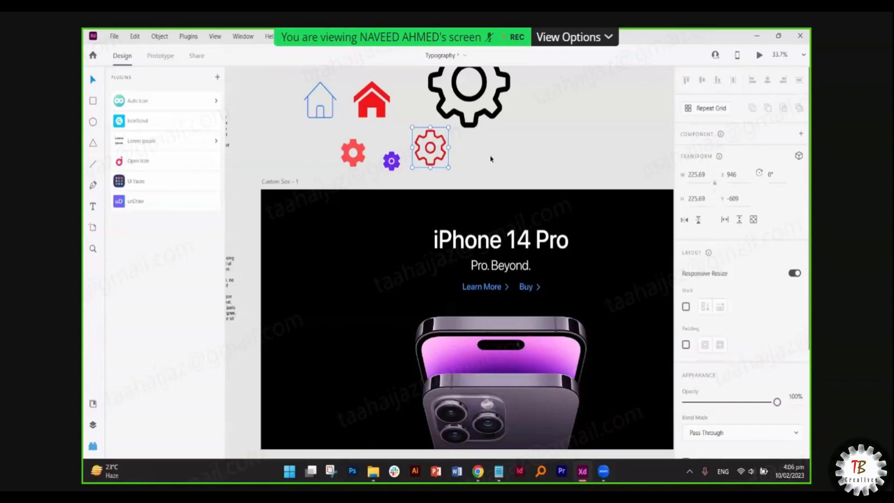
{"action": "left_click", "coordinate": [321, 177]}
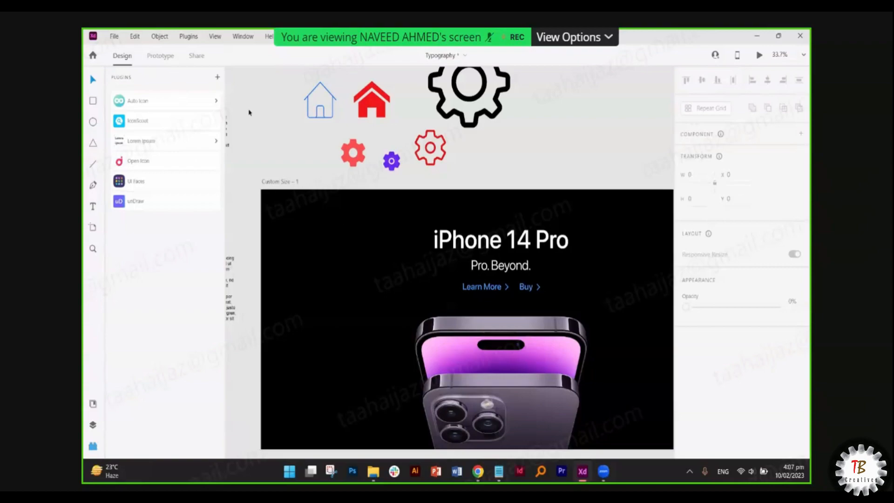
{"action": "left_click", "coordinate": [216, 80]}
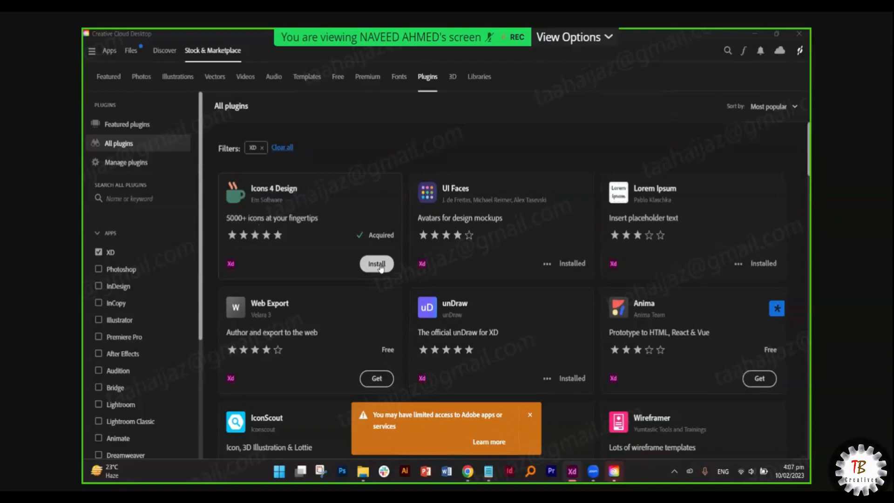
- Scroll the XD plugin list in Creative Cloud and open Quick Mockup's details
{"action": "scroll", "coordinate": [380, 269], "scroll_direction": "down", "scroll_amount": 3}
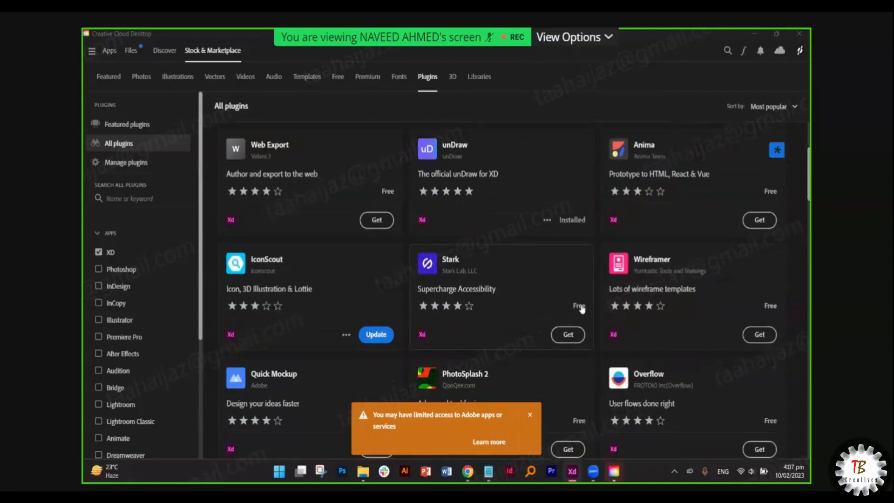
{"action": "scroll", "coordinate": [766, 319], "scroll_direction": "down", "scroll_amount": 2}
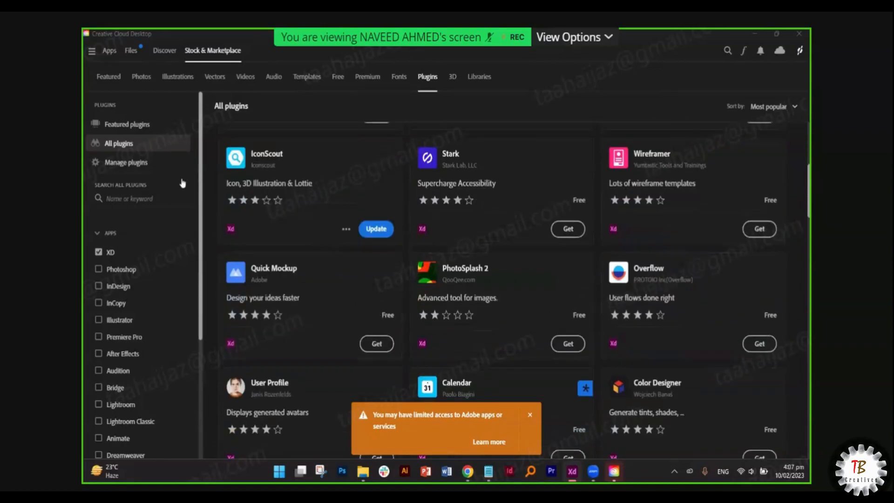
{"action": "scroll", "coordinate": [179, 205], "scroll_direction": "down", "scroll_amount": 4}
{"action": "scroll", "coordinate": [189, 198], "scroll_direction": "up", "scroll_amount": 4}
{"action": "scroll", "coordinate": [144, 297], "scroll_direction": "up", "scroll_amount": 6}
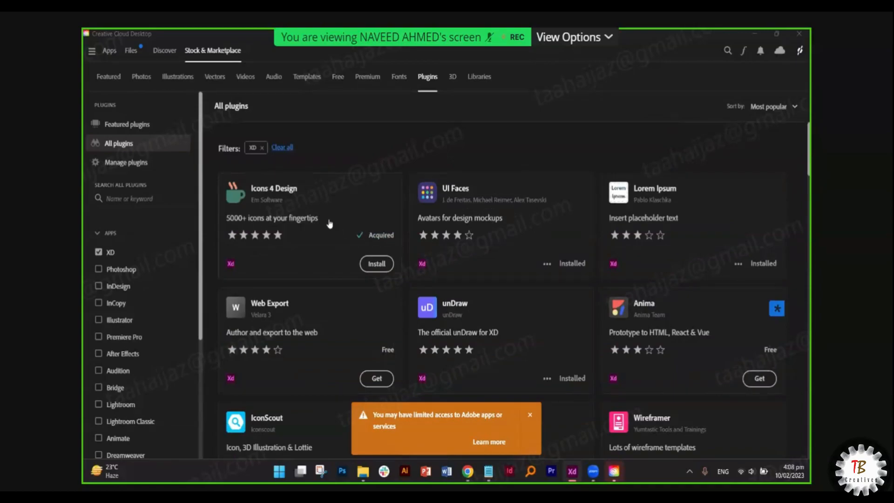
{"action": "scroll", "coordinate": [329, 224], "scroll_direction": "down", "scroll_amount": 3}
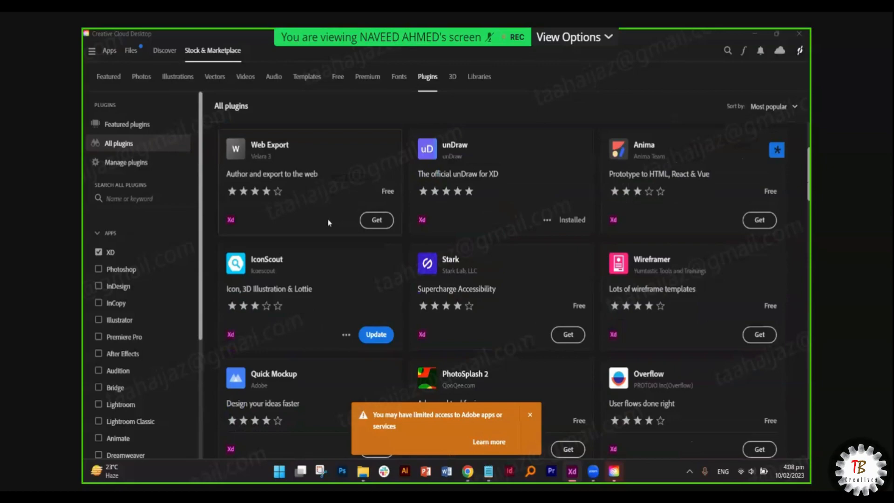
{"action": "scroll", "coordinate": [329, 224], "scroll_direction": "down", "scroll_amount": 2}
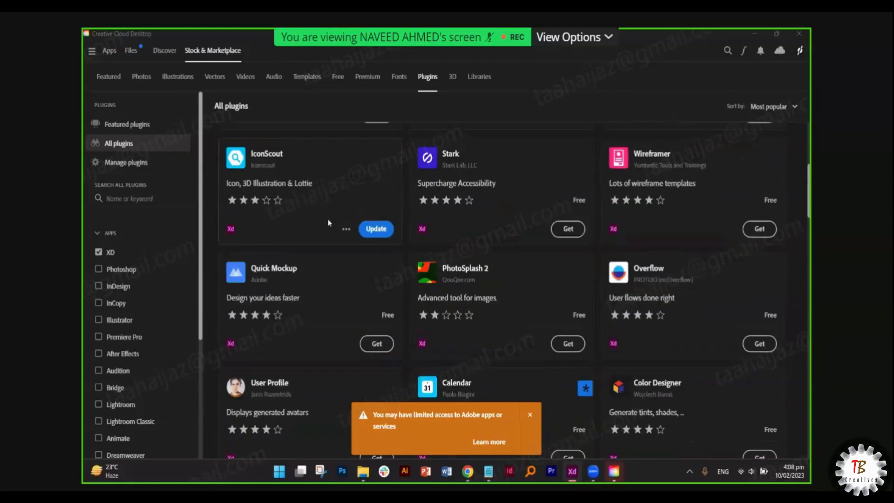
{"action": "left_click", "coordinate": [313, 285]}
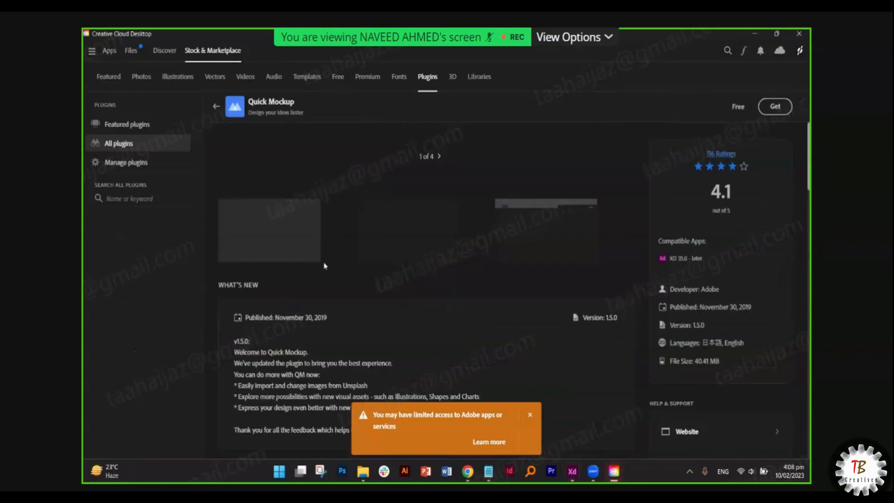
- Read through Quick Mockup's page and advance its preview carousel to the UI elements slide
{"action": "scroll", "coordinate": [611, 249], "scroll_direction": "down", "scroll_amount": 3}
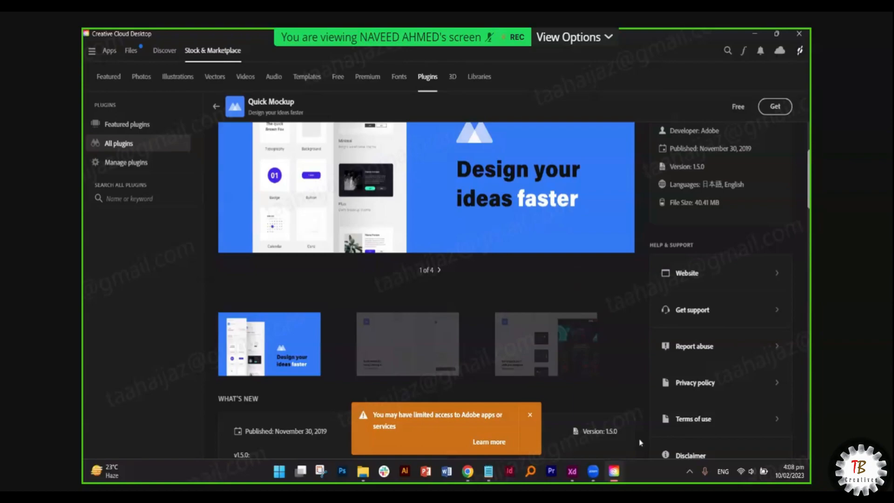
{"action": "mouse_move", "coordinate": [611, 476]}
{"action": "scroll", "coordinate": [563, 294], "scroll_direction": "down", "scroll_amount": 10}
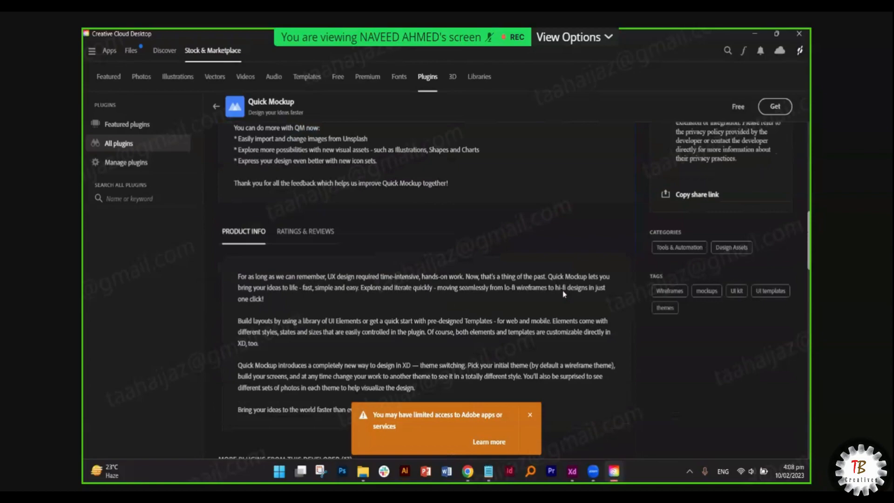
{"action": "scroll", "coordinate": [564, 294], "scroll_direction": "up", "scroll_amount": 10}
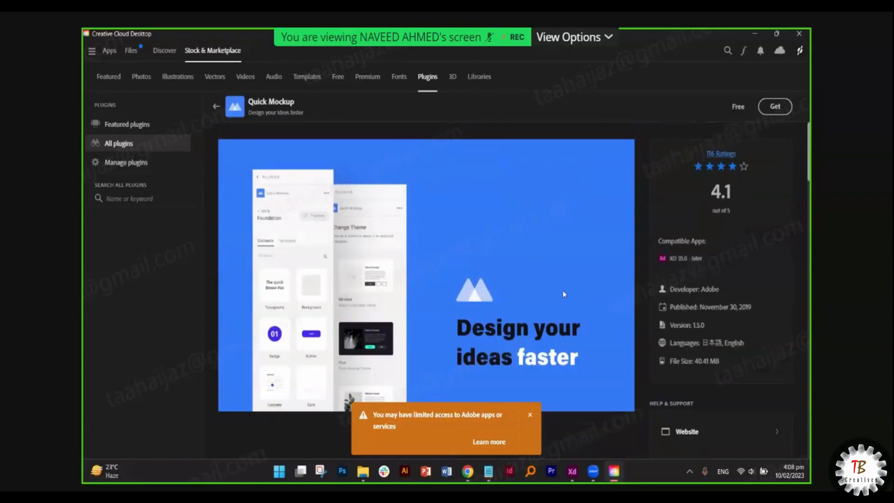
{"action": "scroll", "coordinate": [563, 294], "scroll_direction": "down", "scroll_amount": 5}
{"action": "scroll", "coordinate": [563, 294], "scroll_direction": "down", "scroll_amount": 3}
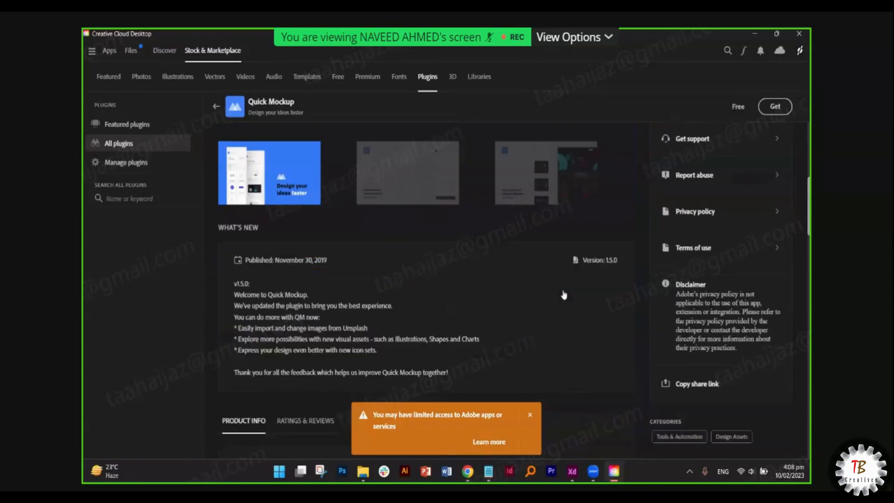
{"action": "scroll", "coordinate": [563, 295], "scroll_direction": "down", "scroll_amount": 5}
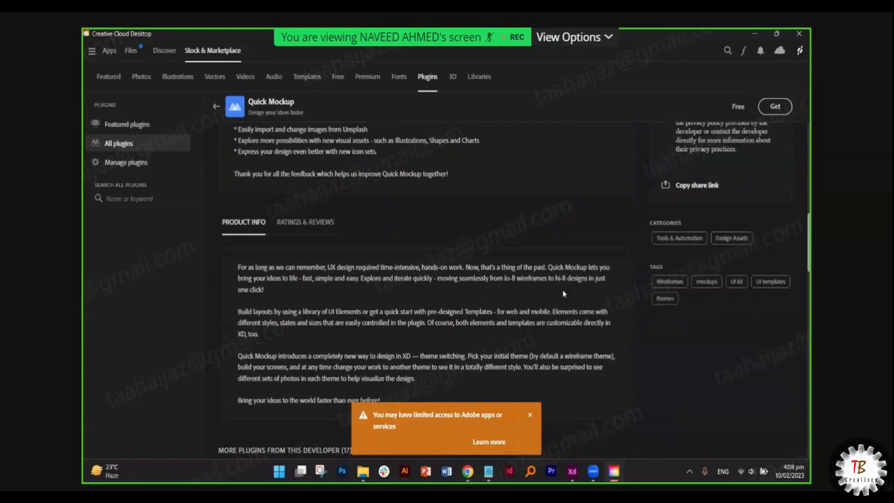
{"action": "scroll", "coordinate": [563, 294], "scroll_direction": "down", "scroll_amount": 5}
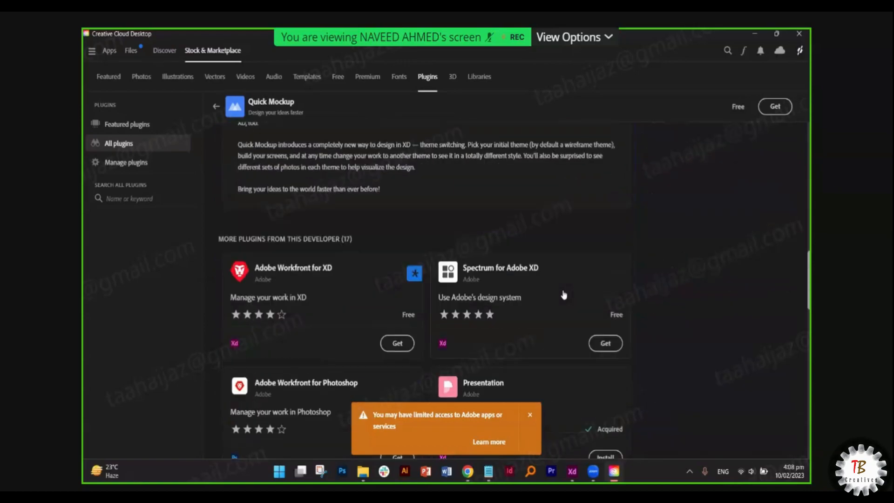
{"action": "scroll", "coordinate": [570, 290], "scroll_direction": "down", "scroll_amount": 3}
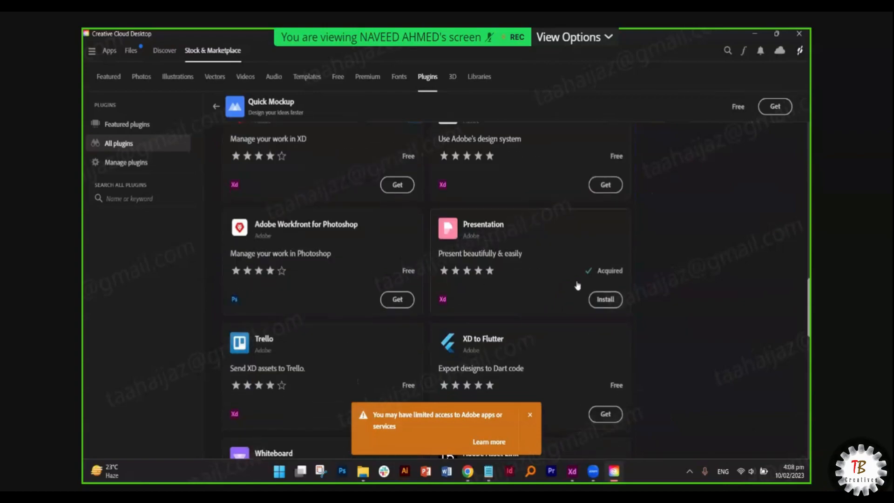
{"action": "scroll", "coordinate": [577, 285], "scroll_direction": "down", "scroll_amount": 2}
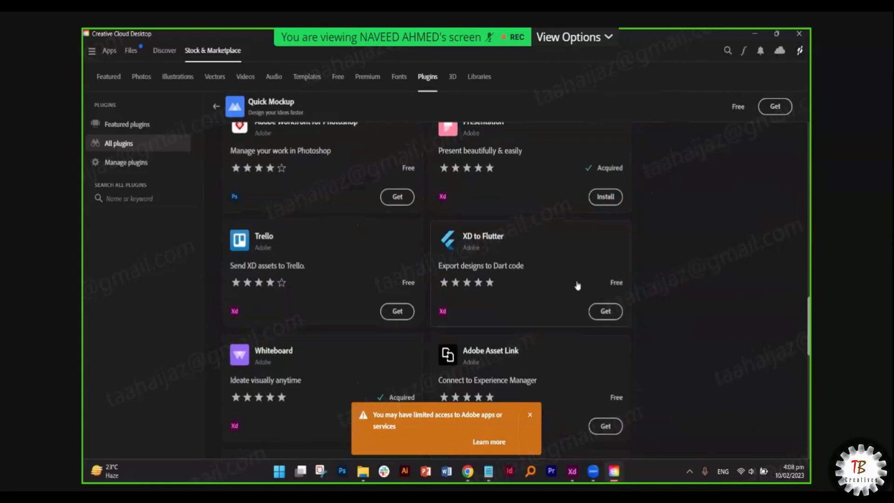
{"action": "scroll", "coordinate": [577, 285], "scroll_direction": "up", "scroll_amount": 10}
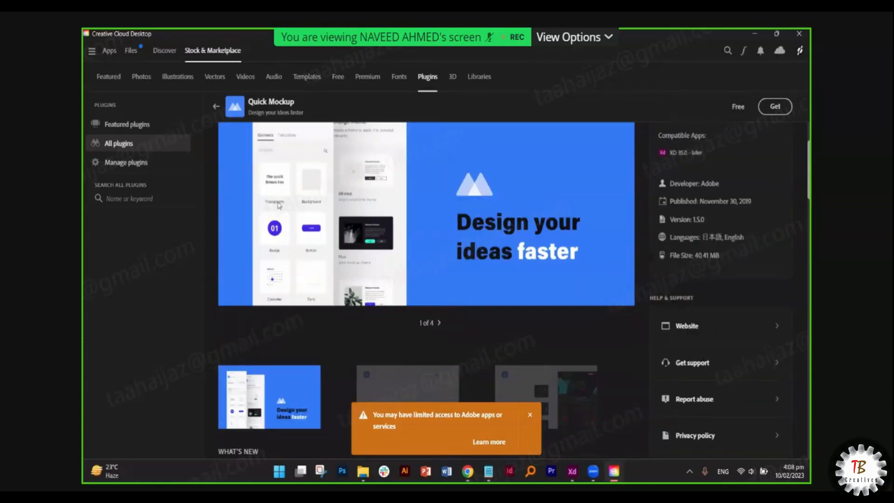
{"action": "scroll", "coordinate": [454, 227], "scroll_direction": "down", "scroll_amount": 3}
{"action": "scroll", "coordinate": [420, 199], "scroll_direction": "up", "scroll_amount": 4}
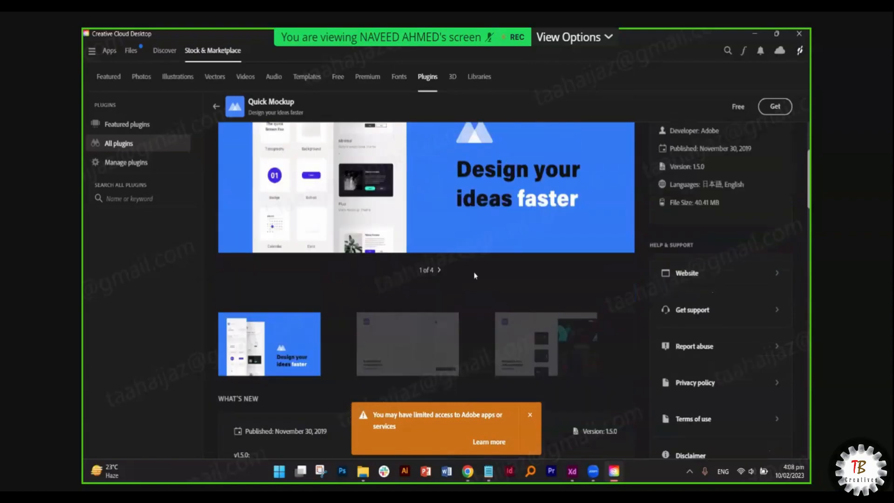
{"action": "left_click", "coordinate": [439, 376]}
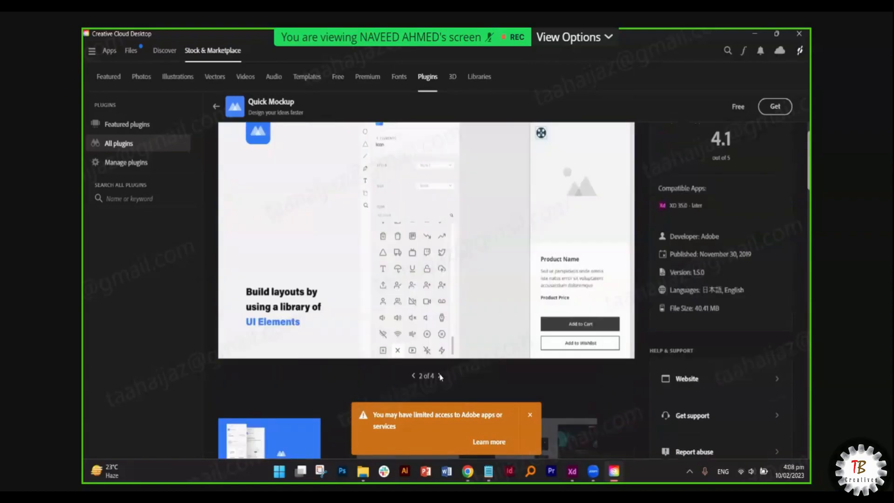
{"action": "scroll", "coordinate": [432, 327], "scroll_direction": "up", "scroll_amount": 1}
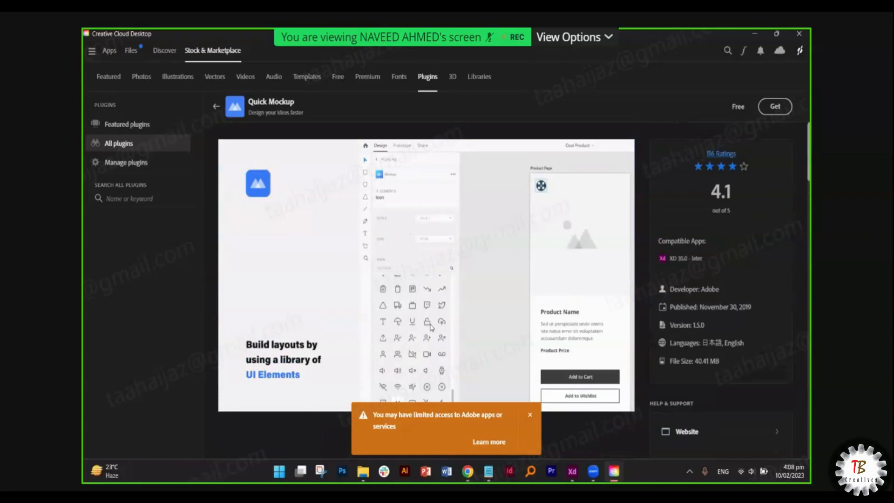
{"action": "scroll", "coordinate": [431, 327], "scroll_direction": "down", "scroll_amount": 1}
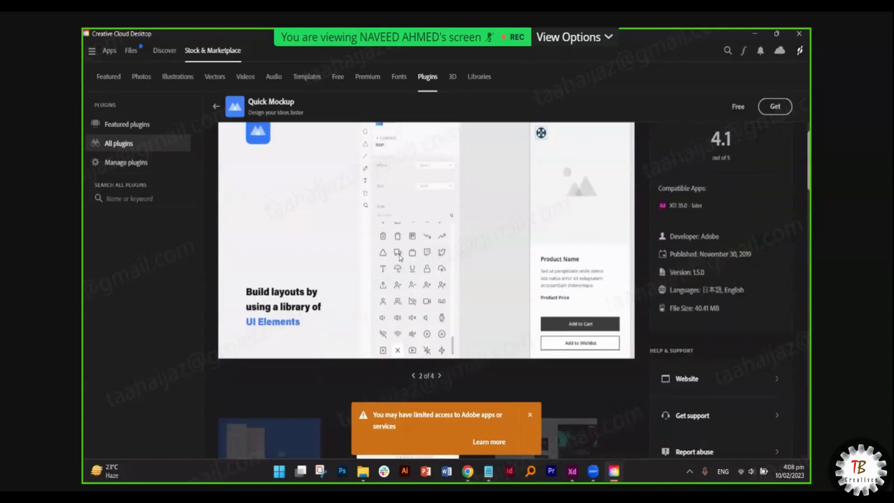
{"action": "left_click", "coordinate": [440, 376]}
{"action": "scroll", "coordinate": [414, 289], "scroll_direction": "up", "scroll_amount": 1}
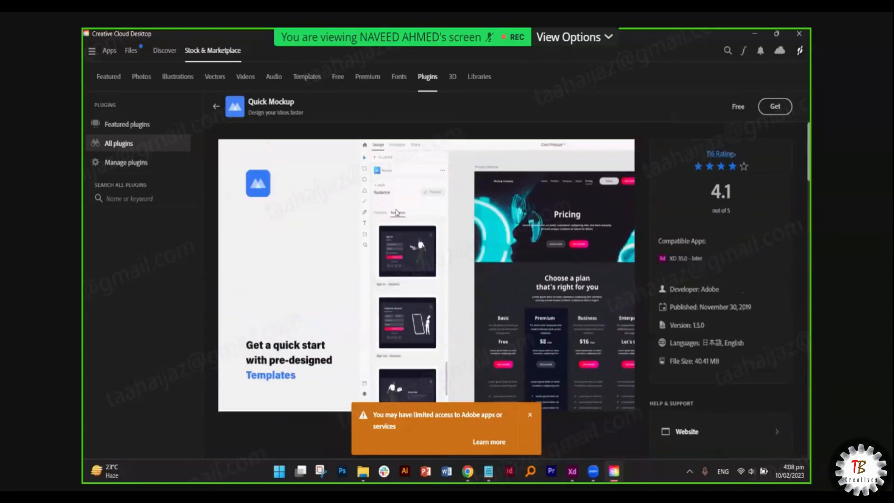
{"action": "scroll", "coordinate": [405, 262], "scroll_direction": "down", "scroll_amount": 2}
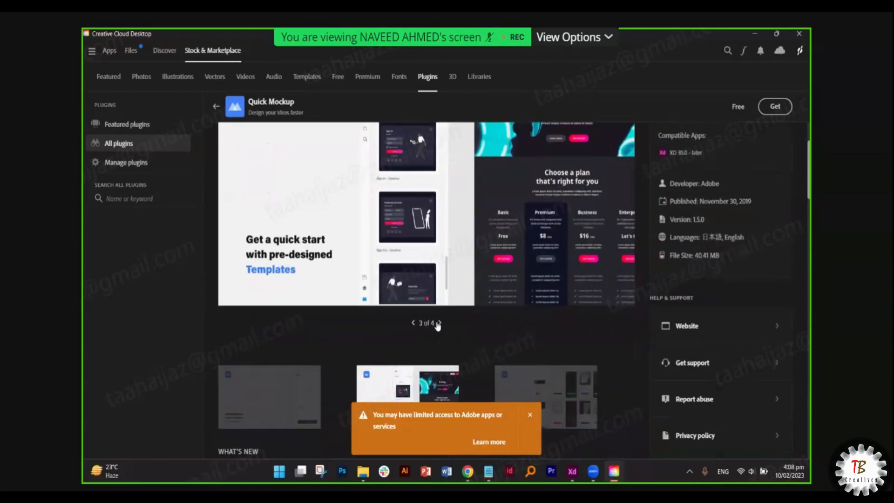
{"action": "left_click", "coordinate": [439, 323]}
{"action": "scroll", "coordinate": [420, 218], "scroll_direction": "up", "scroll_amount": 2}
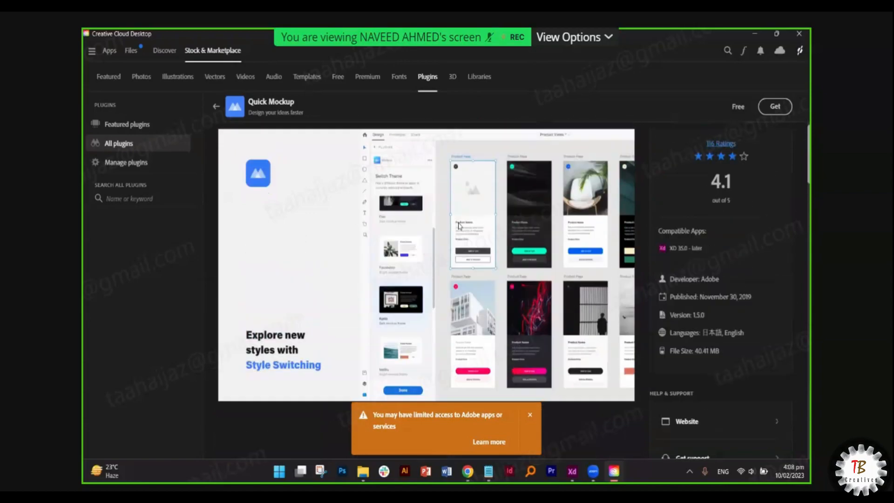
{"action": "scroll", "coordinate": [486, 310], "scroll_direction": "down", "scroll_amount": 2}
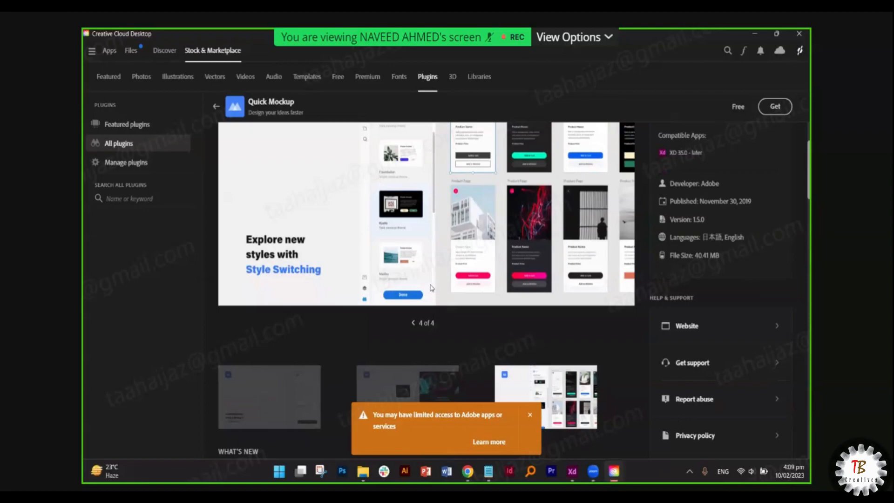
{"action": "scroll", "coordinate": [431, 288], "scroll_direction": "down", "scroll_amount": 2}
{"action": "scroll", "coordinate": [295, 304], "scroll_direction": "down", "scroll_amount": 3}
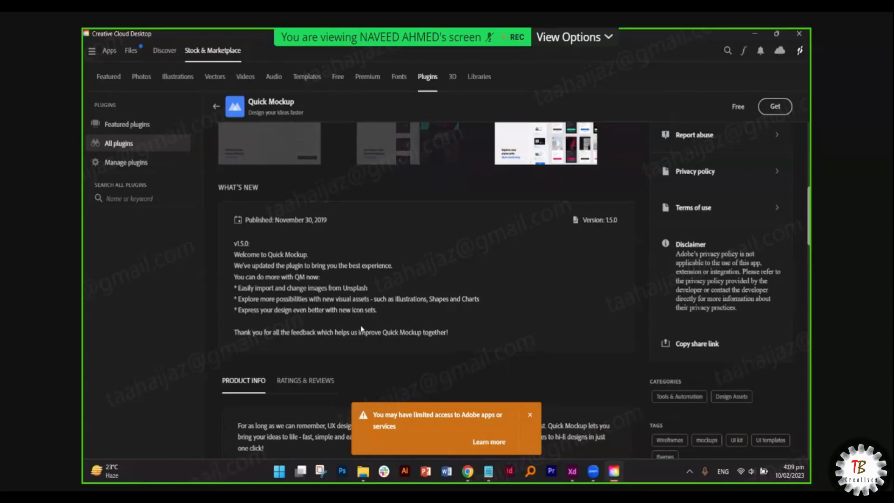
{"action": "scroll", "coordinate": [361, 329], "scroll_direction": "down", "scroll_amount": 2}
{"action": "scroll", "coordinate": [306, 307], "scroll_direction": "down", "scroll_amount": 1}
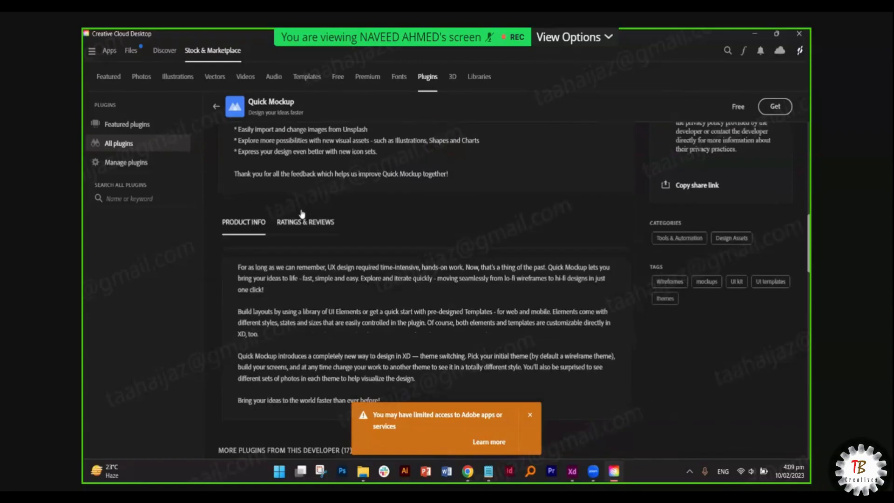
{"action": "left_click", "coordinate": [305, 222]}
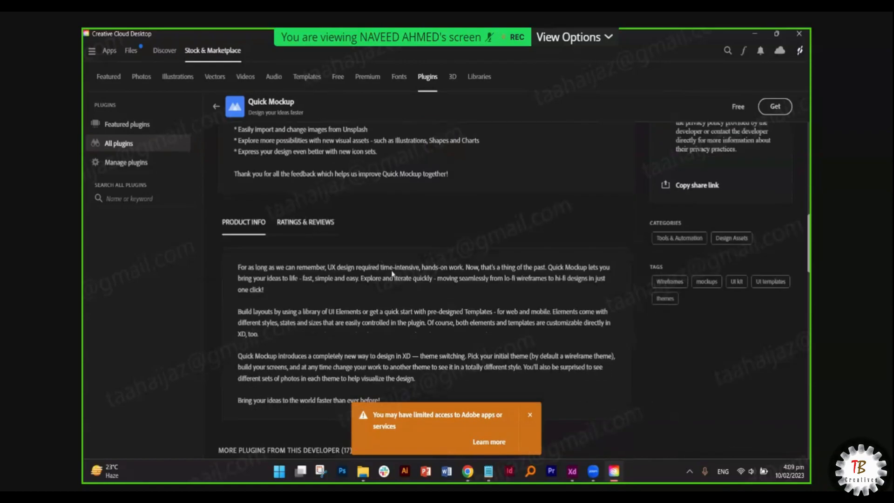
{"action": "left_click", "coordinate": [244, 222]}
{"action": "scroll", "coordinate": [252, 168], "scroll_direction": "down", "scroll_amount": 2}
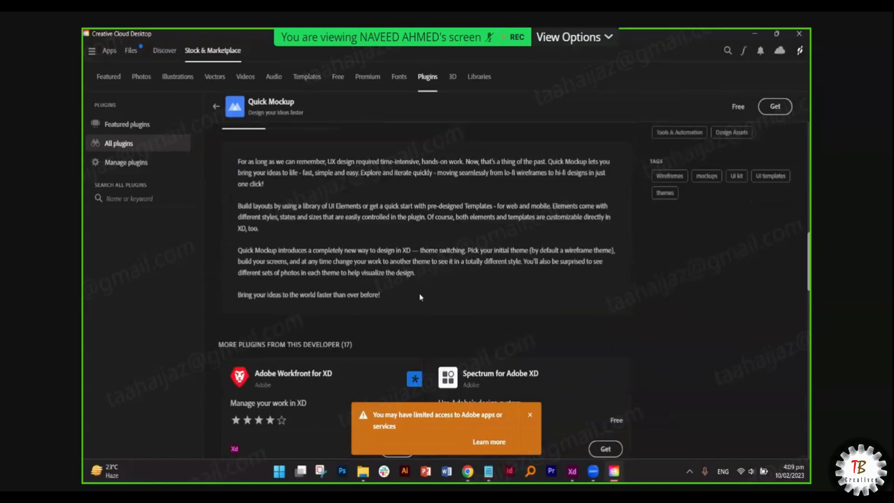
{"action": "scroll", "coordinate": [431, 313], "scroll_direction": "down", "scroll_amount": 5}
{"action": "scroll", "coordinate": [423, 319], "scroll_direction": "up", "scroll_amount": 14}
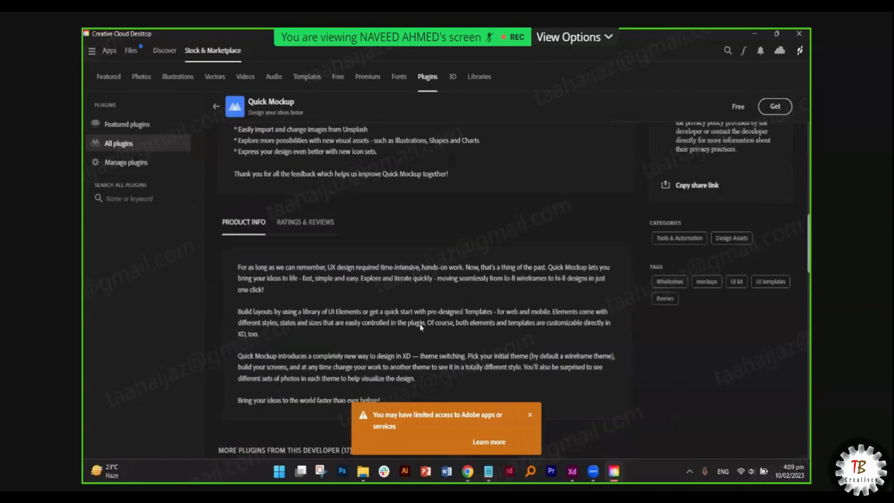
{"action": "scroll", "coordinate": [259, 120], "scroll_direction": "up", "scroll_amount": 5}
- Get and confirm installing Quick Mockup, then dismiss the limited-access warning
{"action": "left_click", "coordinate": [774, 106]}
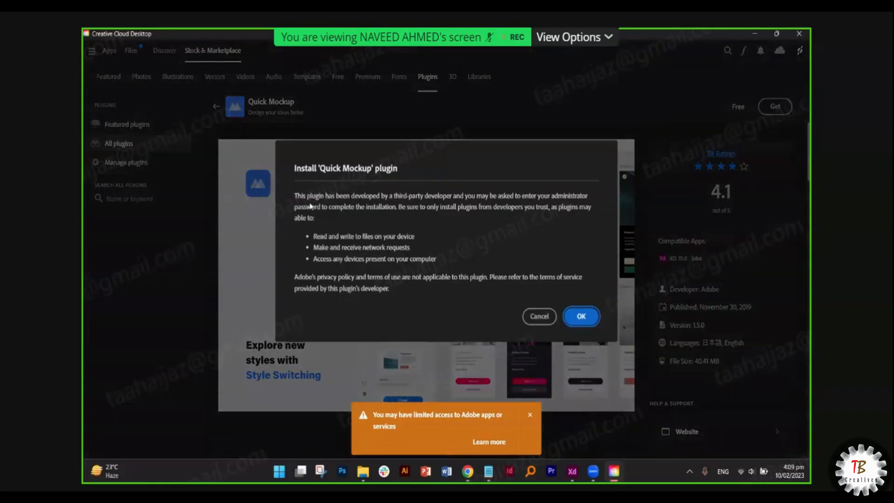
{"action": "left_click", "coordinate": [580, 318]}
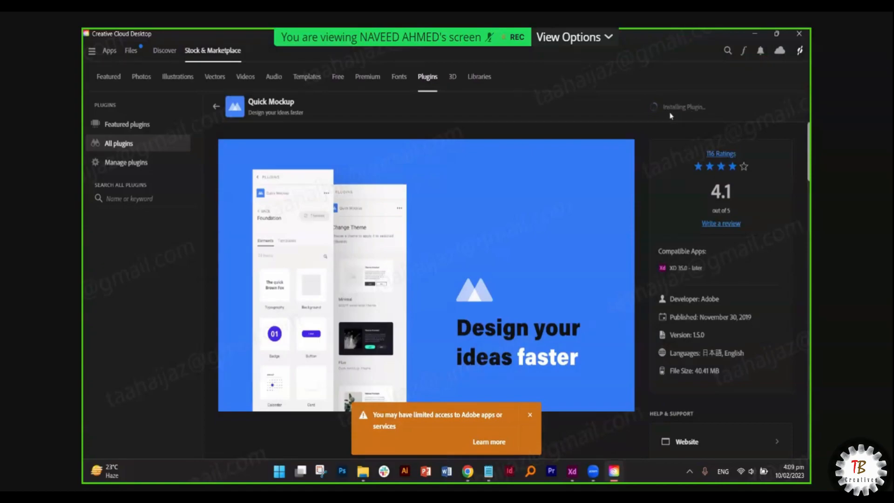
{"action": "scroll", "coordinate": [585, 206], "scroll_direction": "down", "scroll_amount": 5}
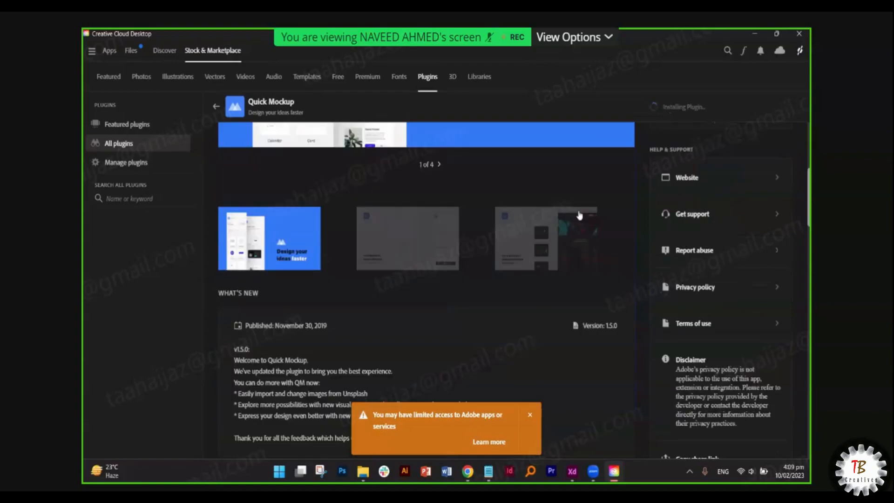
{"action": "scroll", "coordinate": [579, 215], "scroll_direction": "down", "scroll_amount": 4}
{"action": "scroll", "coordinate": [579, 215], "scroll_direction": "up", "scroll_amount": 10}
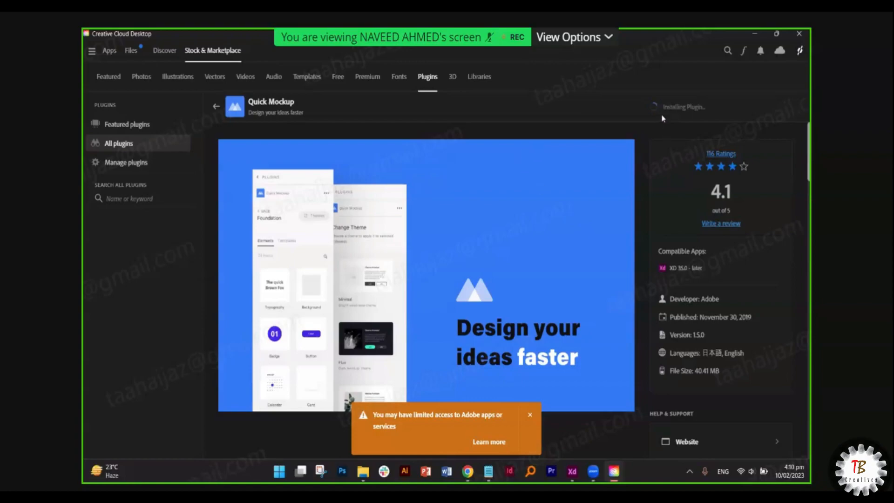
{"action": "left_click", "coordinate": [529, 415]}
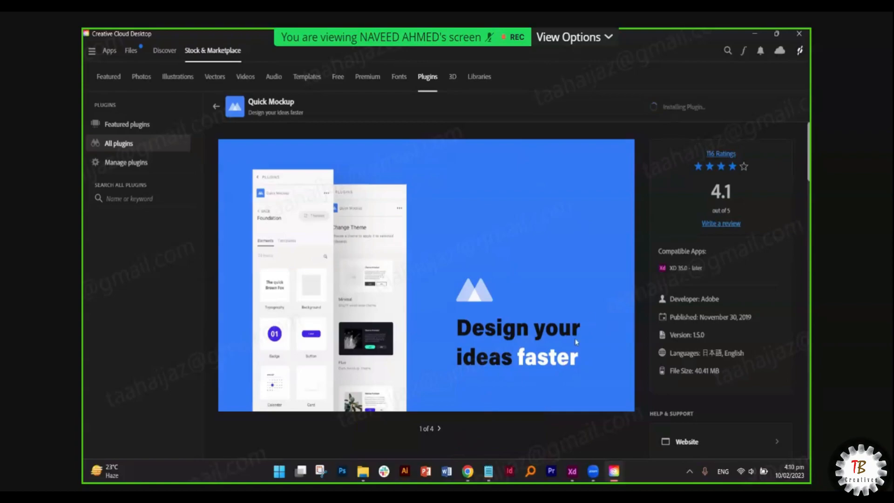
{"action": "mouse_move", "coordinate": [576, 472]}
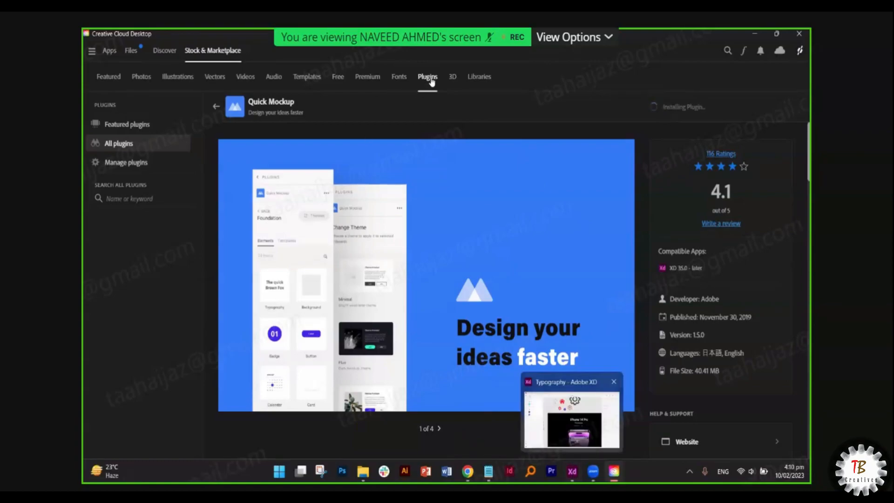
- Back on All plugins, get the Calendar plugin and confirm its installation
{"action": "left_click", "coordinate": [216, 106]}
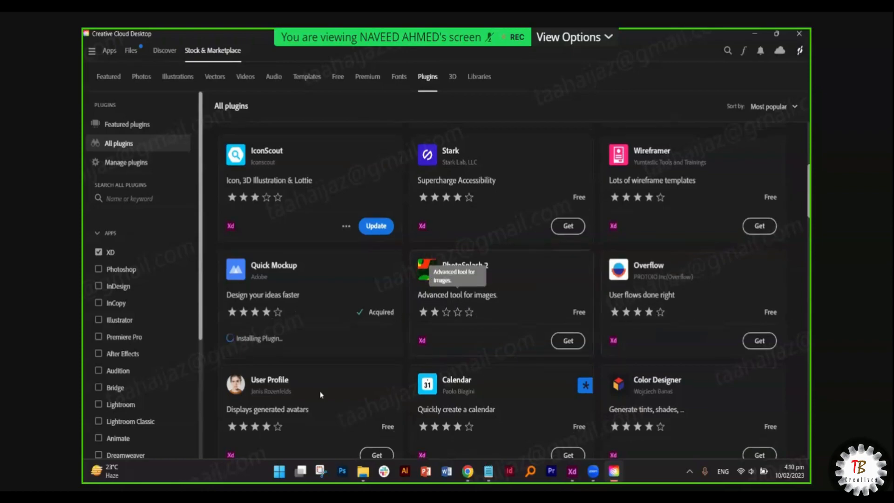
{"action": "scroll", "coordinate": [321, 395], "scroll_direction": "down", "scroll_amount": 1}
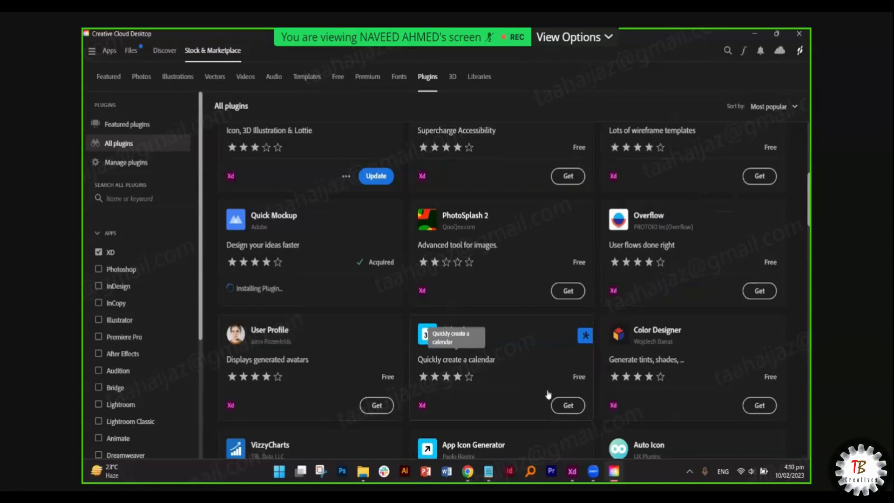
{"action": "left_click", "coordinate": [564, 405]}
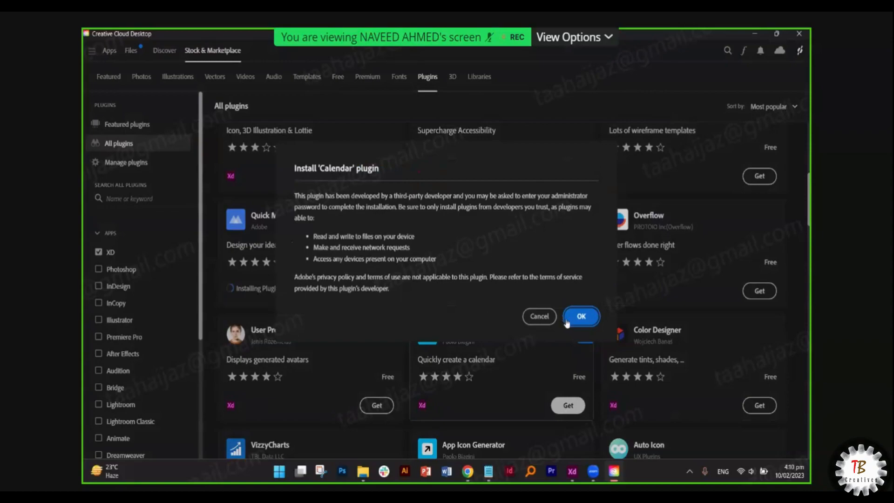
{"action": "left_click", "coordinate": [581, 316]}
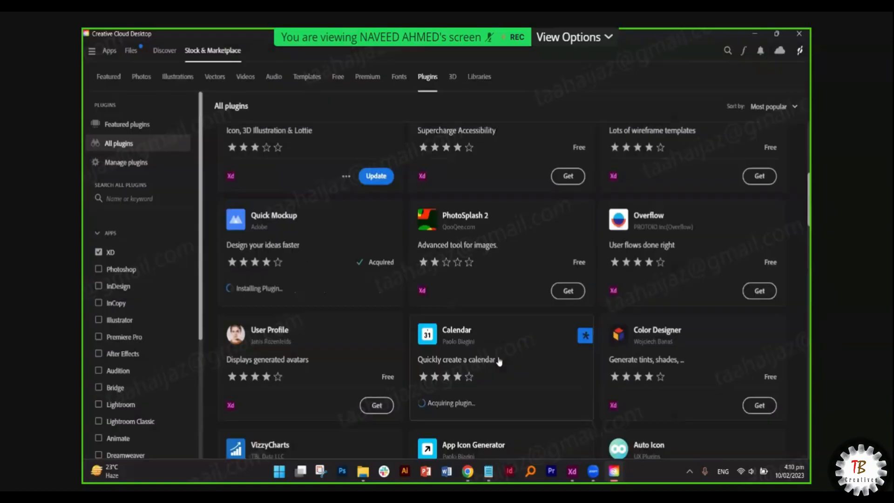
- Browse the Calendar plugin's detail page and its preview slides
{"action": "left_click", "coordinate": [499, 361]}
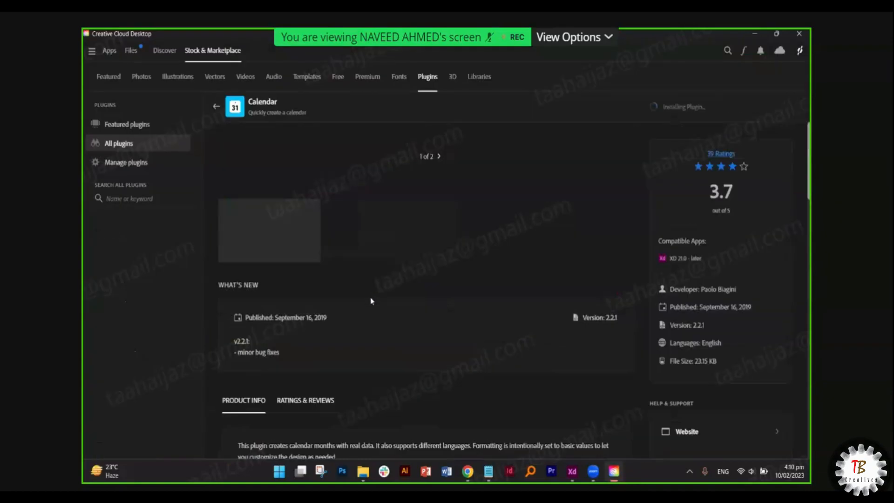
{"action": "scroll", "coordinate": [380, 290], "scroll_direction": "down", "scroll_amount": 3}
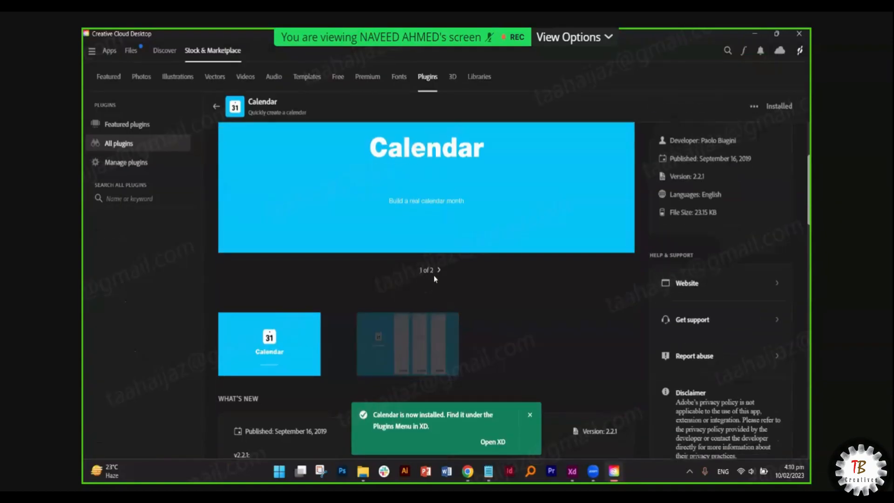
{"action": "left_click", "coordinate": [438, 267]}
{"action": "scroll", "coordinate": [463, 260], "scroll_direction": "up", "scroll_amount": 1}
{"action": "scroll", "coordinate": [425, 218], "scroll_direction": "up", "scroll_amount": 2}
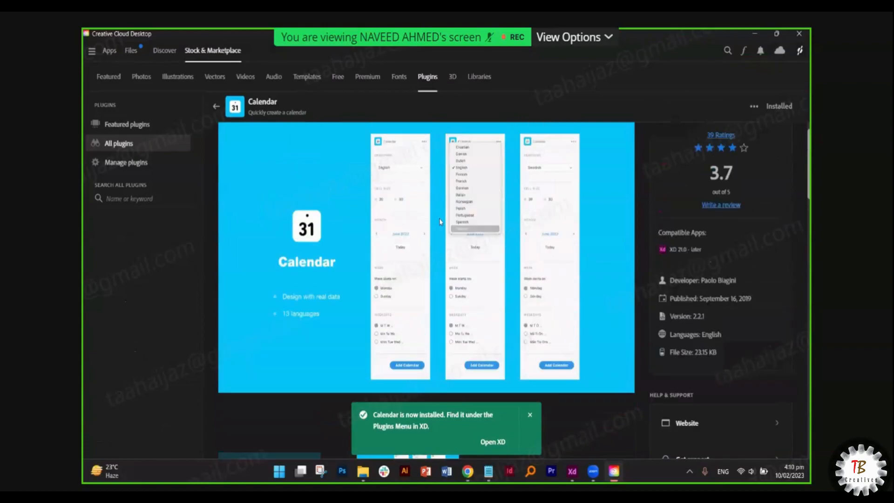
{"action": "scroll", "coordinate": [440, 221], "scroll_direction": "up", "scroll_amount": 1}
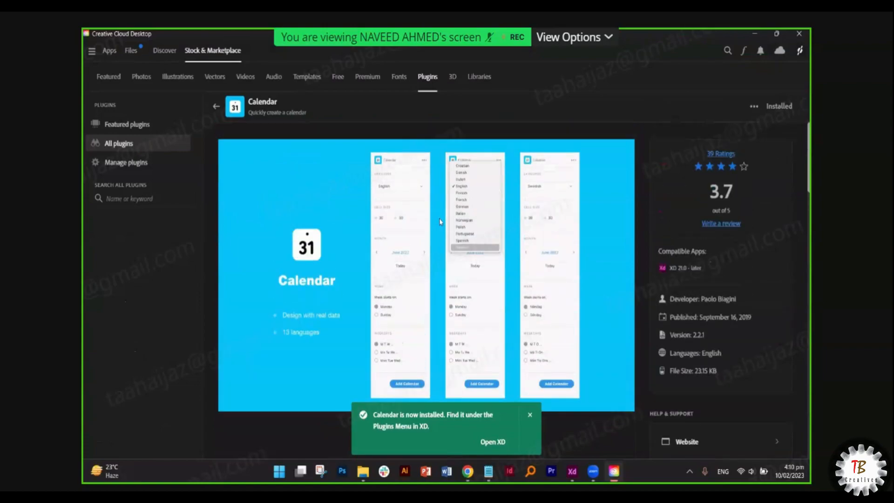
{"action": "scroll", "coordinate": [439, 224], "scroll_direction": "down", "scroll_amount": 3}
{"action": "scroll", "coordinate": [439, 224], "scroll_direction": "up", "scroll_amount": 3}
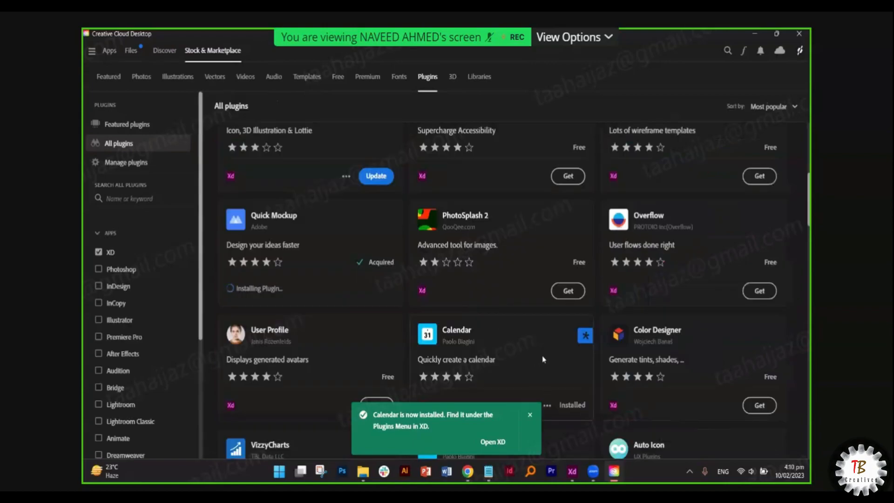
{"action": "scroll", "coordinate": [542, 356], "scroll_direction": "down", "scroll_amount": 2}
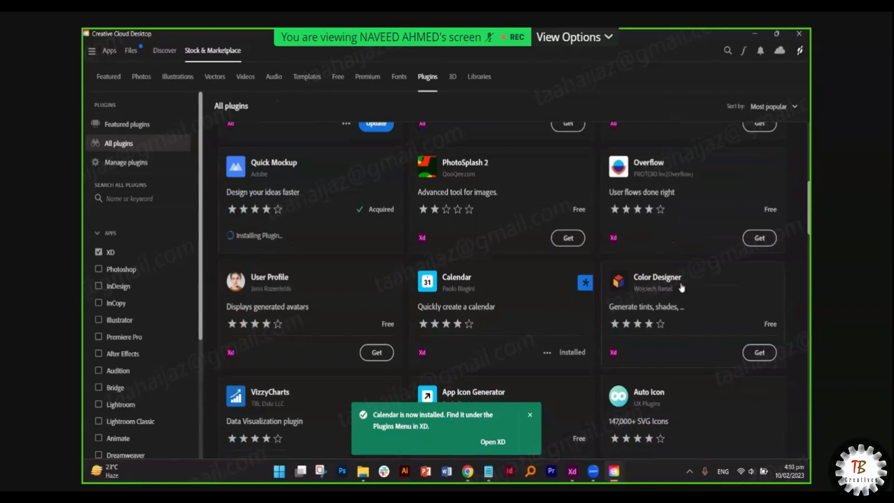
{"action": "scroll", "coordinate": [675, 249], "scroll_direction": "down", "scroll_amount": 4}
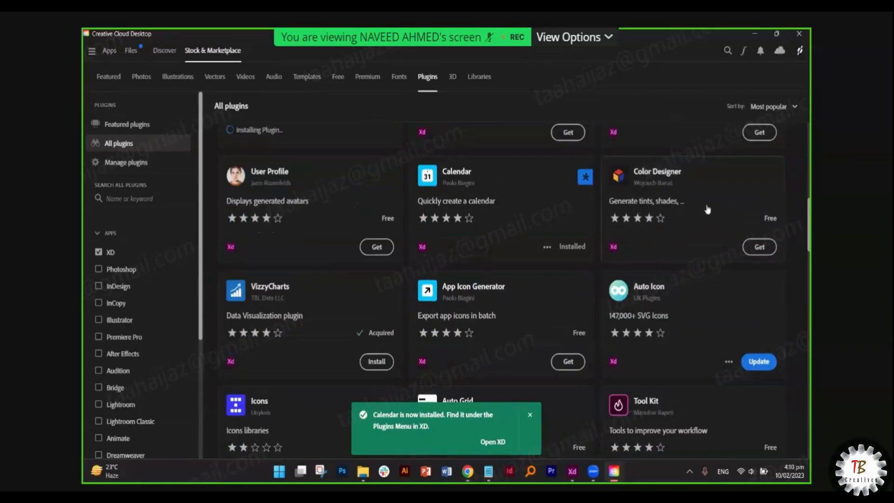
- Install the Color Designer plugin, then look over Auto Icon's page and its options
{"action": "left_click", "coordinate": [745, 257]}
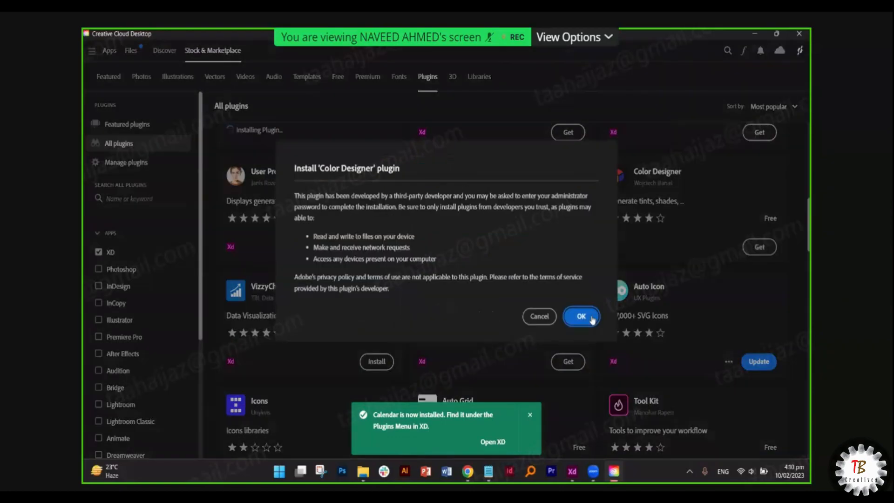
{"action": "left_click", "coordinate": [588, 317]}
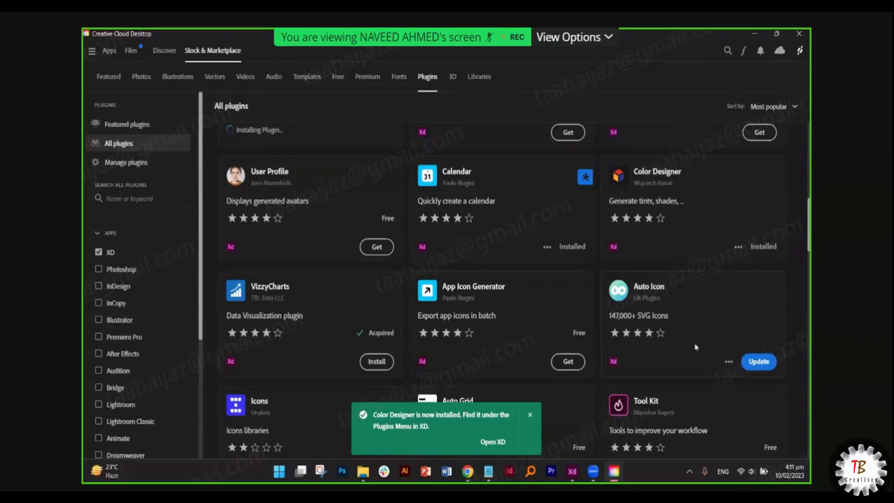
{"action": "left_click", "coordinate": [677, 305]}
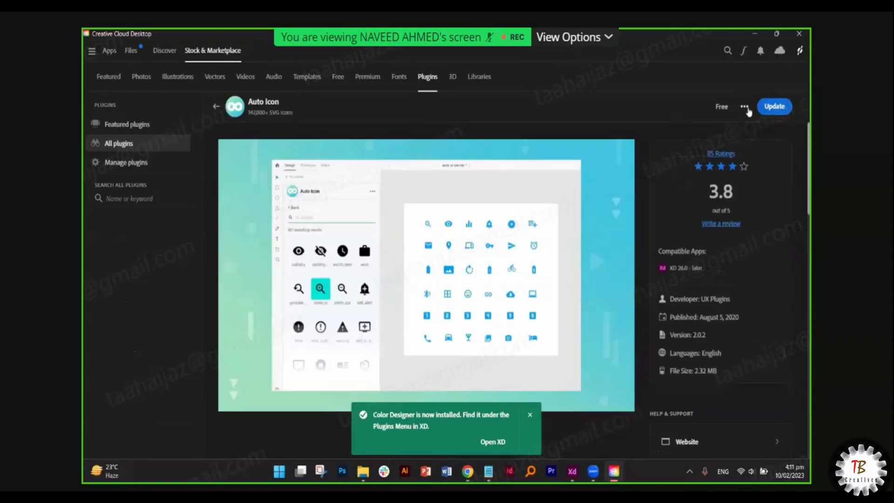
{"action": "left_click", "coordinate": [744, 106]}
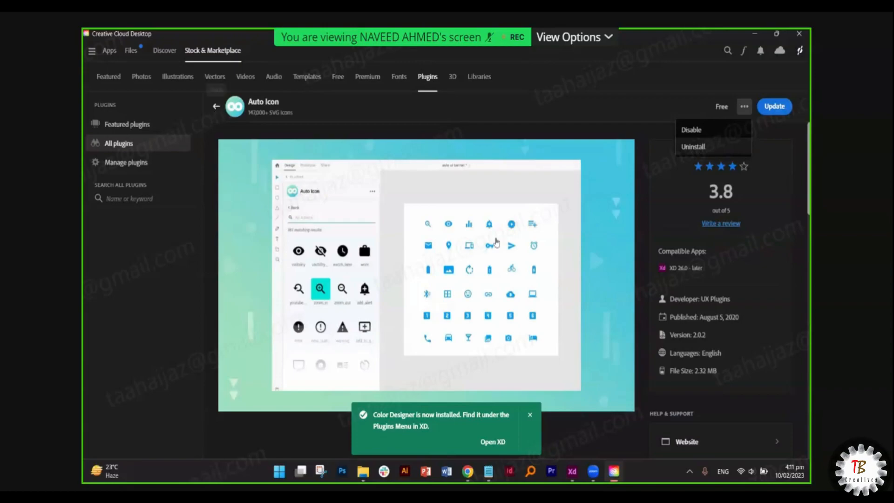
- Return to the full plugin list, scroll through it, and switch to Adobe XD
{"action": "left_click", "coordinate": [216, 106]}
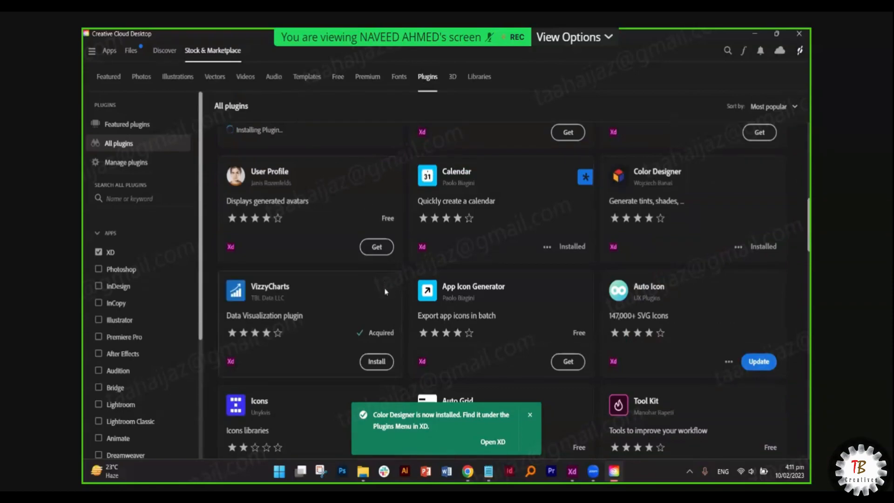
{"action": "scroll", "coordinate": [384, 292], "scroll_direction": "down", "scroll_amount": 1}
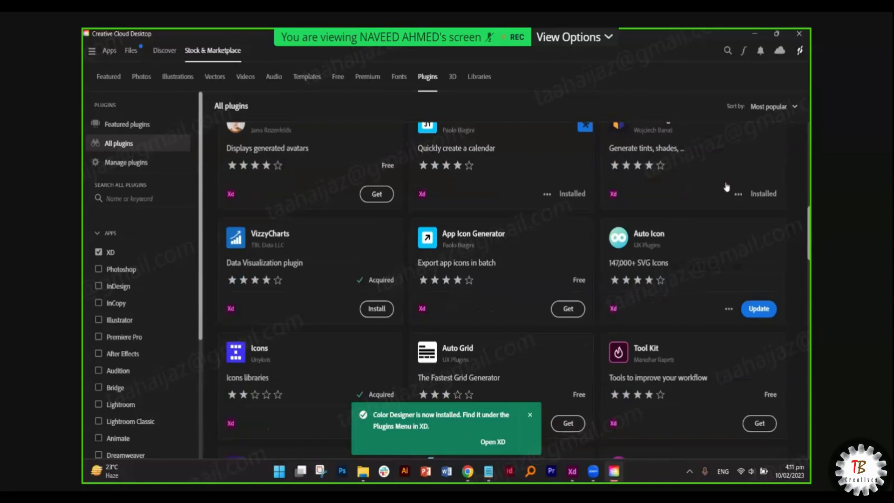
{"action": "scroll", "coordinate": [724, 188], "scroll_direction": "up", "scroll_amount": 1}
{"action": "scroll", "coordinate": [363, 225], "scroll_direction": "up", "scroll_amount": 2}
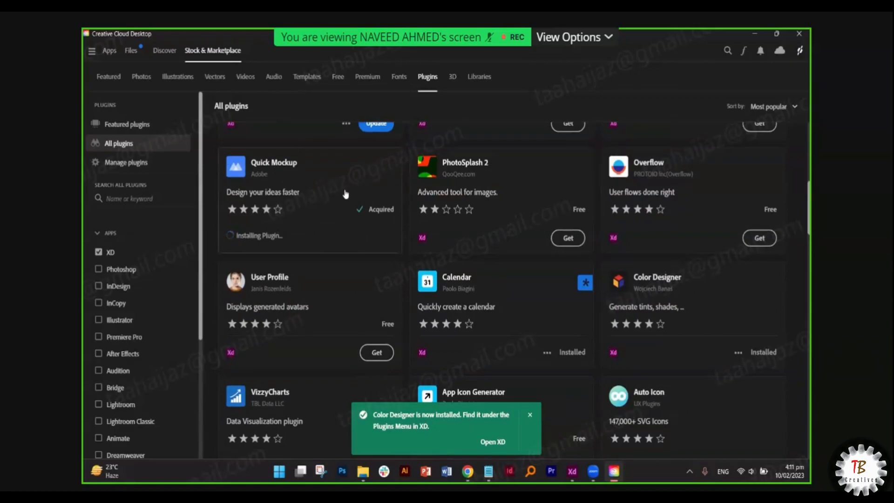
{"action": "scroll", "coordinate": [337, 200], "scroll_direction": "down", "scroll_amount": 5}
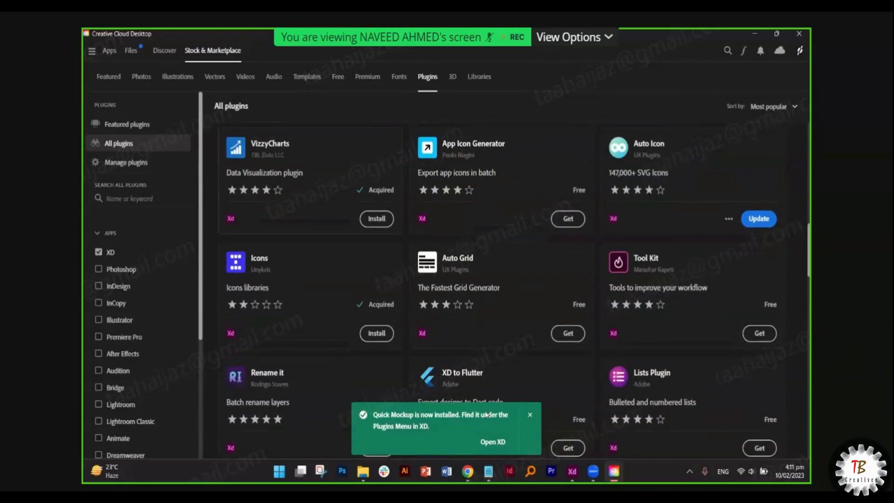
{"action": "scroll", "coordinate": [337, 199], "scroll_direction": "up", "scroll_amount": 3}
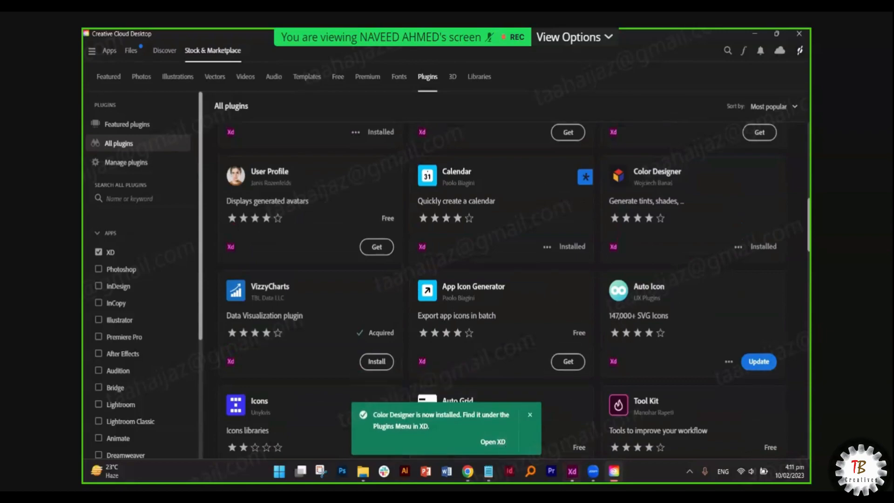
{"action": "left_click", "coordinate": [572, 471]}
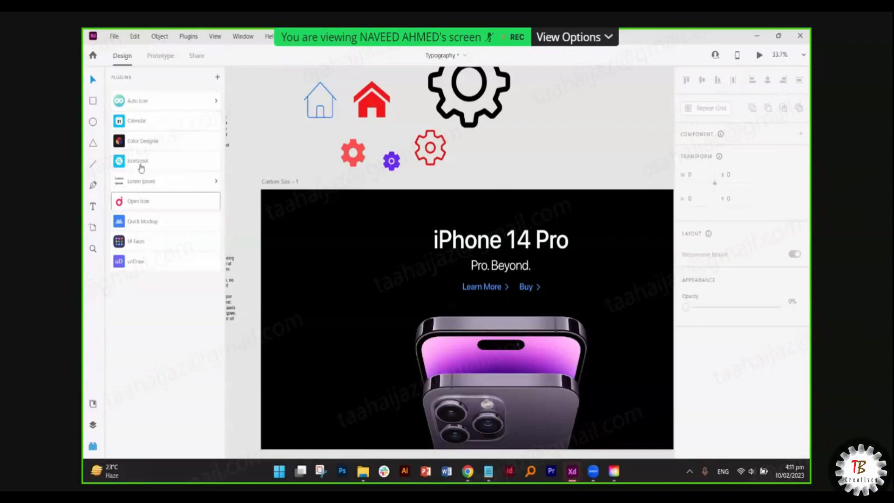
- In the Calendar plugin, keep 30×30 cells and try adding a calendar, dismissing the artboard-needed warning
{"action": "left_click", "coordinate": [138, 122]}
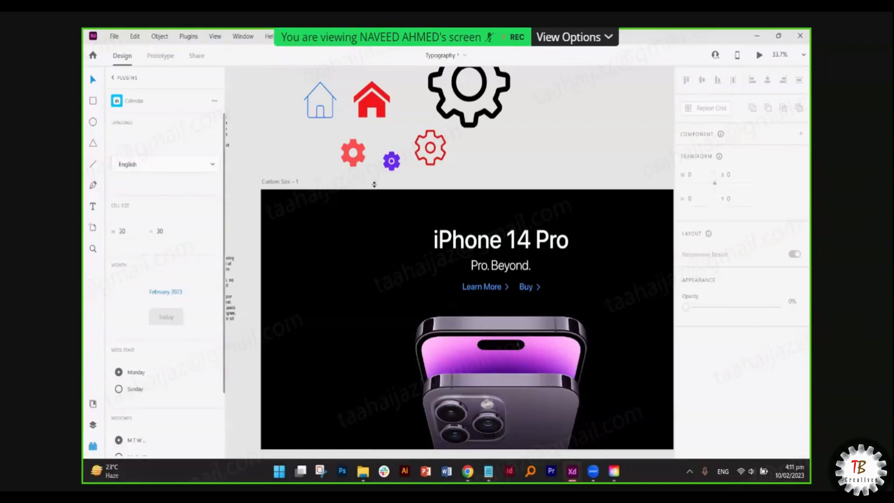
{"action": "scroll", "coordinate": [399, 181], "scroll_direction": "right", "scroll_amount": 3}
{"action": "scroll", "coordinate": [399, 181], "scroll_direction": "right", "scroll_amount": 3}
{"action": "scroll", "coordinate": [399, 182], "scroll_direction": "up", "scroll_amount": 5}
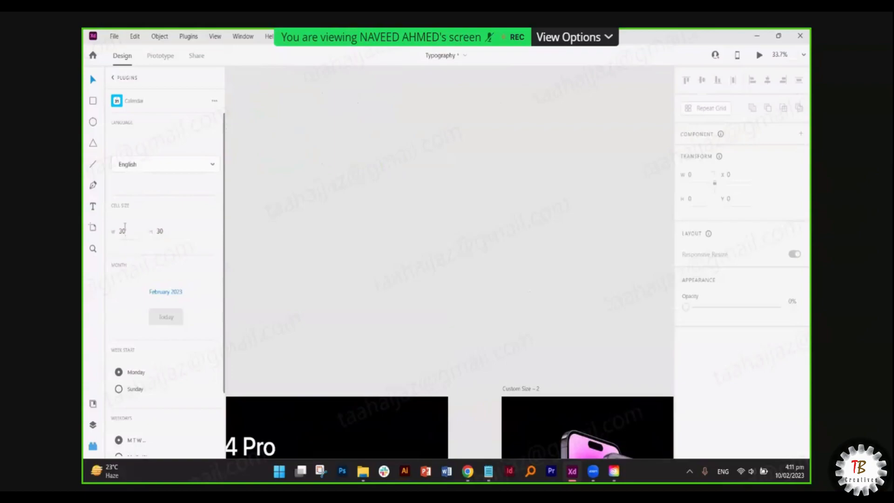
{"action": "left_click", "coordinate": [122, 231]}
{"action": "left_click", "coordinate": [165, 231]}
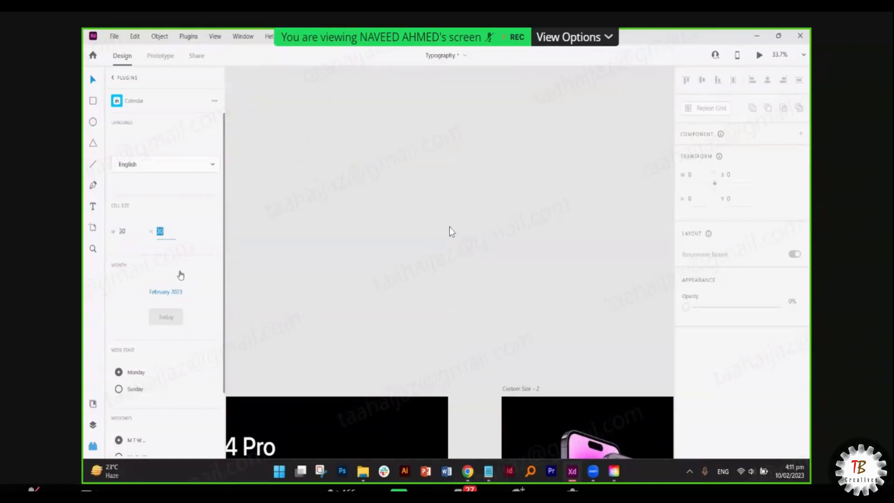
{"action": "scroll", "coordinate": [135, 371], "scroll_direction": "down", "scroll_amount": 1}
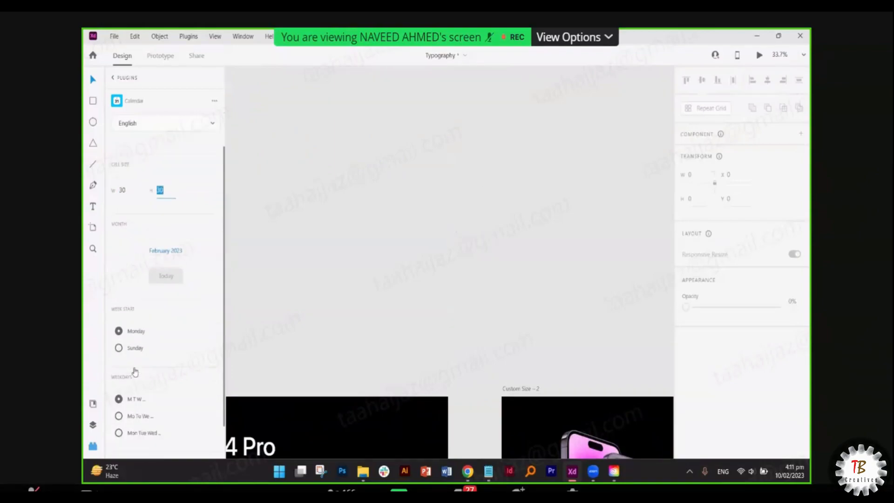
{"action": "scroll", "coordinate": [135, 371], "scroll_direction": "down", "scroll_amount": 1}
{"action": "left_click", "coordinate": [192, 437]}
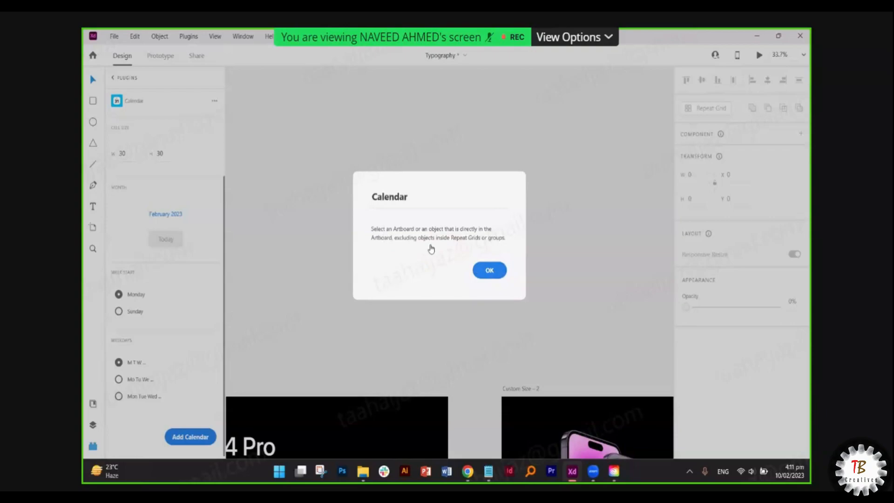
{"action": "left_click", "coordinate": [489, 270]}
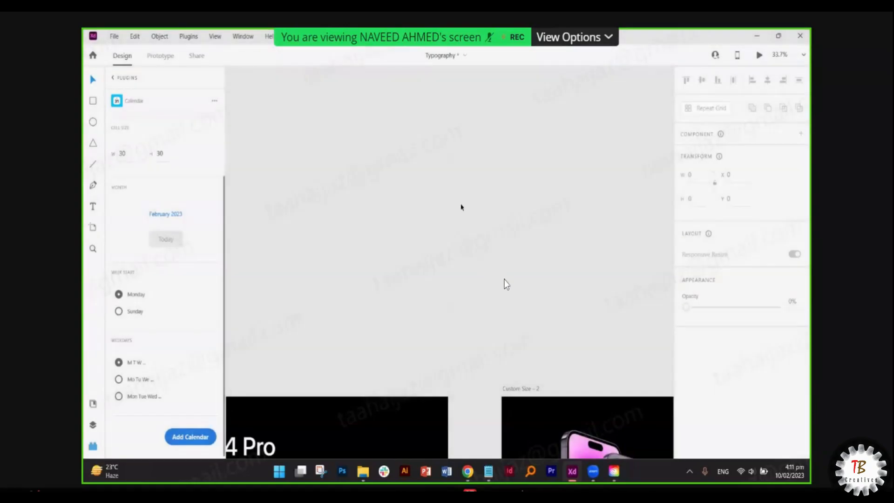
- Draw a blank artboard and add a Monday-first February 2023 calendar to it
{"action": "scroll", "coordinate": [461, 207], "scroll_direction": "down", "scroll_amount": 8}
{"action": "scroll", "coordinate": [465, 217], "scroll_direction": "right", "scroll_amount": 2}
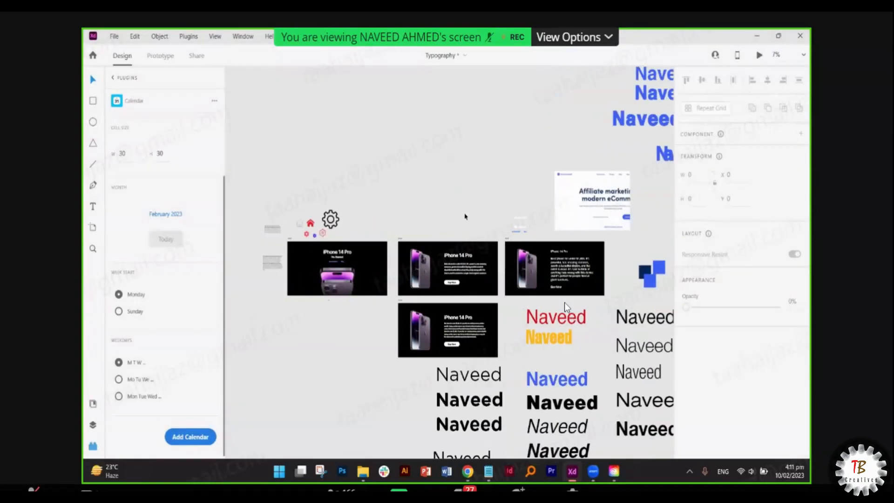
{"action": "scroll", "coordinate": [465, 217], "scroll_direction": "left", "scroll_amount": 3}
{"action": "left_click", "coordinate": [93, 227]}
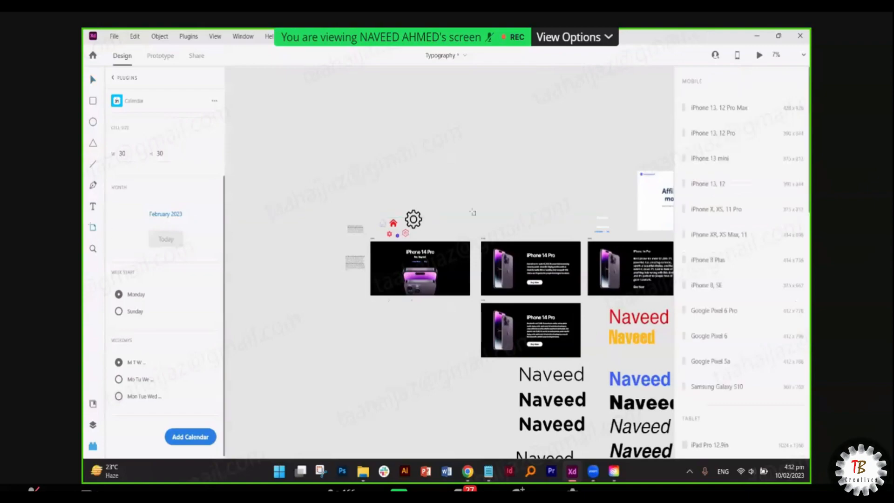
{"action": "left_click", "coordinate": [473, 212]}
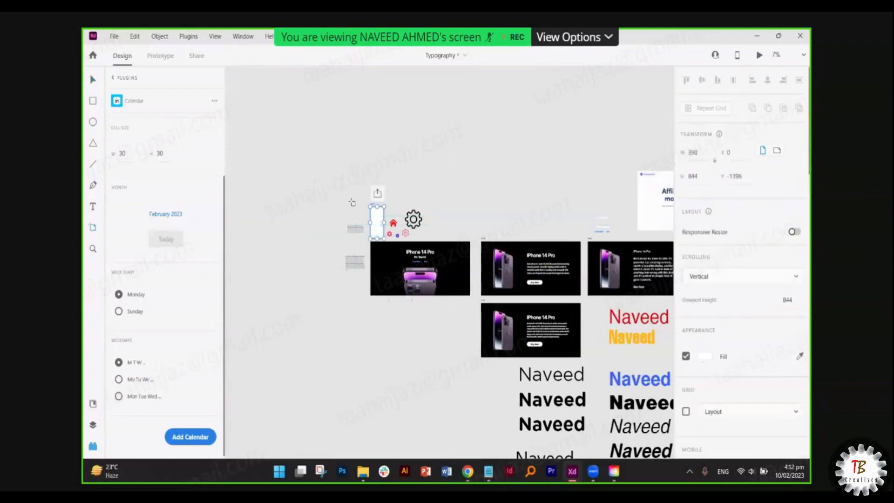
{"action": "key", "text": "ctrl+z"}
{"action": "left_click_drag", "start_coordinate": [459, 186], "coordinate": [521, 231]}
{"action": "scroll", "coordinate": [491, 201], "scroll_direction": "up", "scroll_amount": 5}
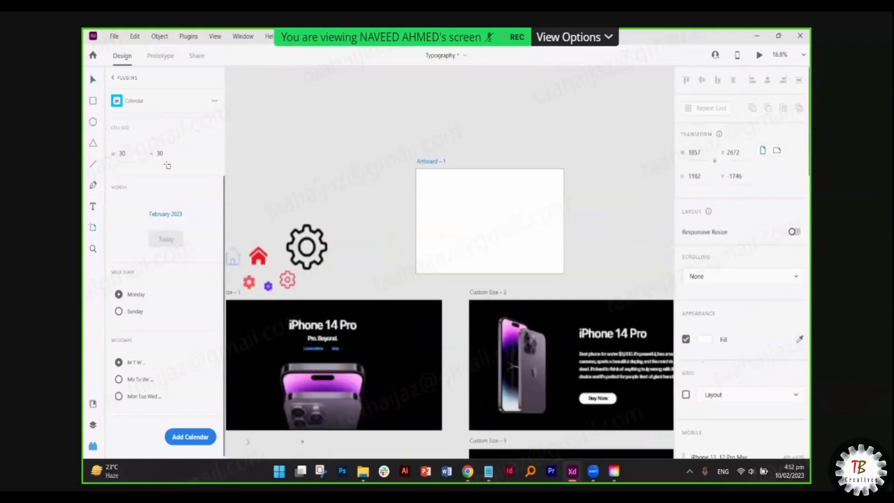
{"action": "left_click", "coordinate": [198, 436]}
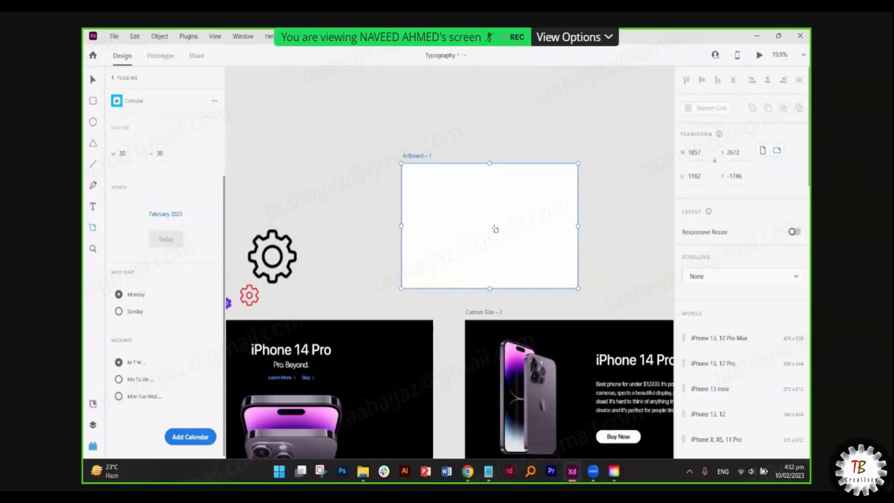
{"action": "scroll", "coordinate": [494, 229], "scroll_direction": "up", "scroll_amount": 6}
{"action": "scroll", "coordinate": [494, 230], "scroll_direction": "up", "scroll_amount": 4}
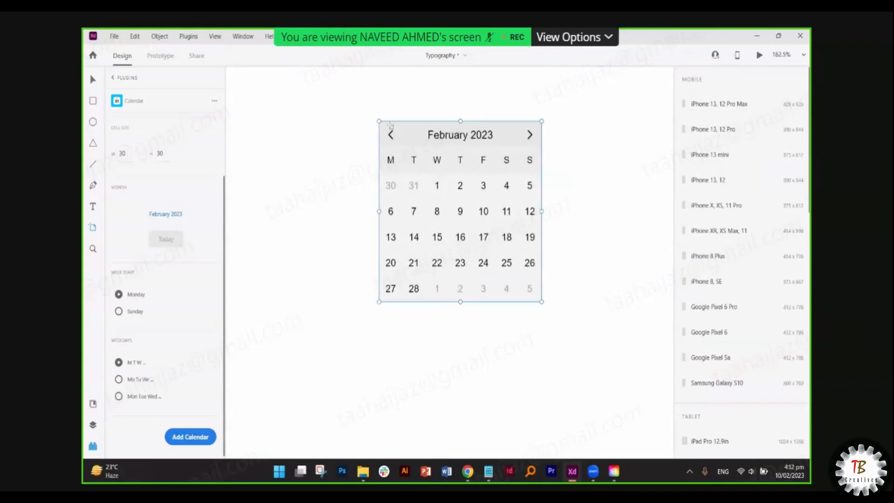
- Select the original calendar as a whole group
{"action": "left_click", "coordinate": [93, 79]}
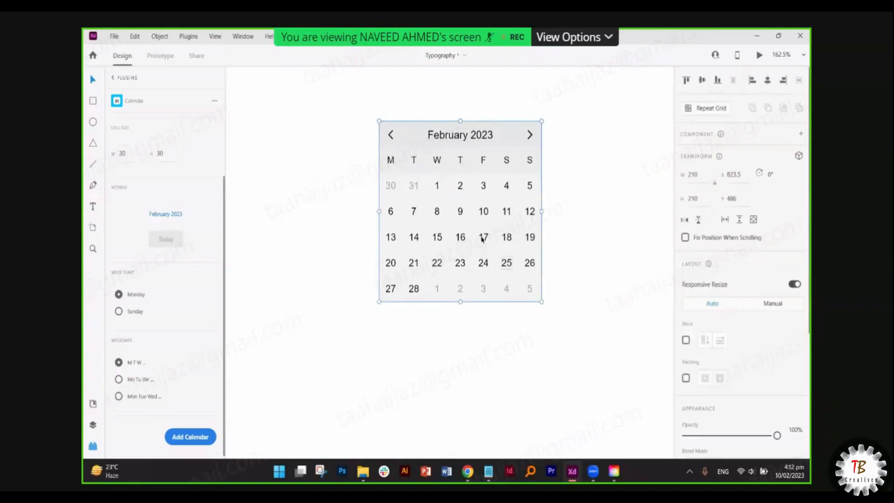
{"action": "mouse_move", "coordinate": [541, 120]}
{"action": "left_mouse_down"}
{"action": "mouse_move", "coordinate": [504, 164]}
{"action": "mouse_move", "coordinate": [471, 181]}
{"action": "mouse_move", "coordinate": [549, 120]}
{"action": "left_mouse_up"}
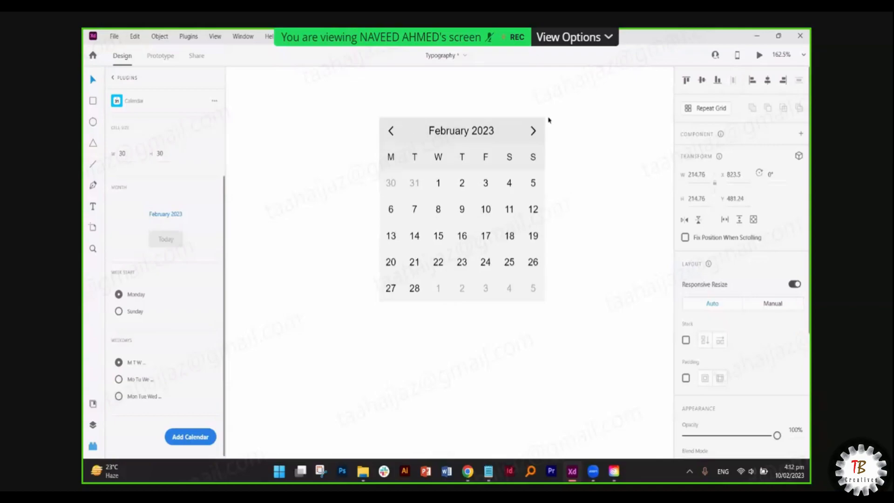
{"action": "left_click", "coordinate": [466, 233]}
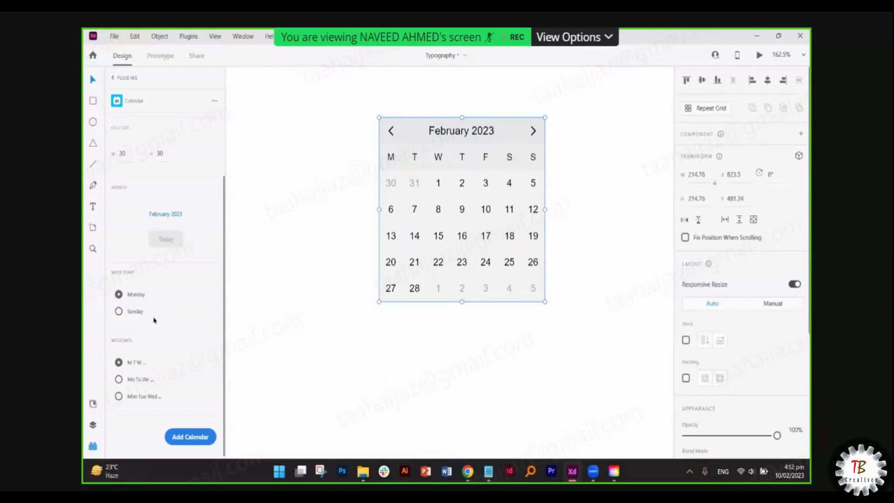
- Add 'Mo Tu We' and 'Mon Tue Wed' calendars, placing them left and right of the original
{"action": "left_click", "coordinate": [138, 383]}
{"action": "left_click", "coordinate": [185, 439]}
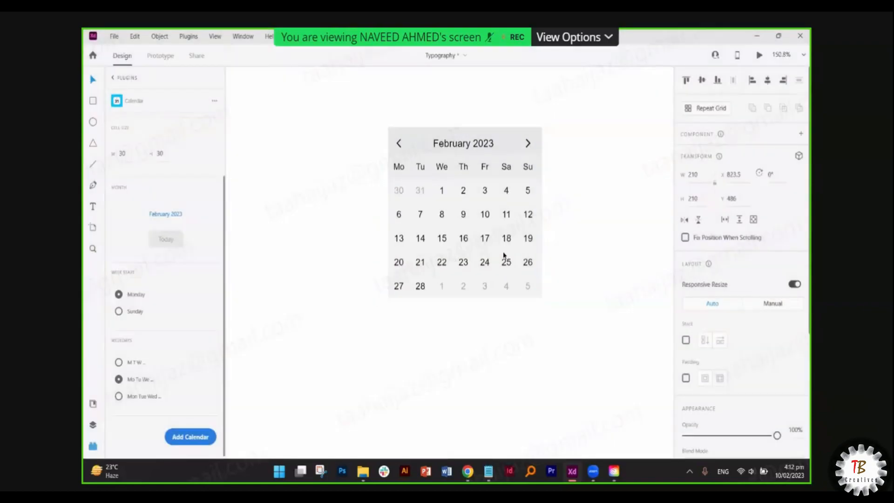
{"action": "scroll", "coordinate": [504, 258], "scroll_direction": "down", "scroll_amount": 2}
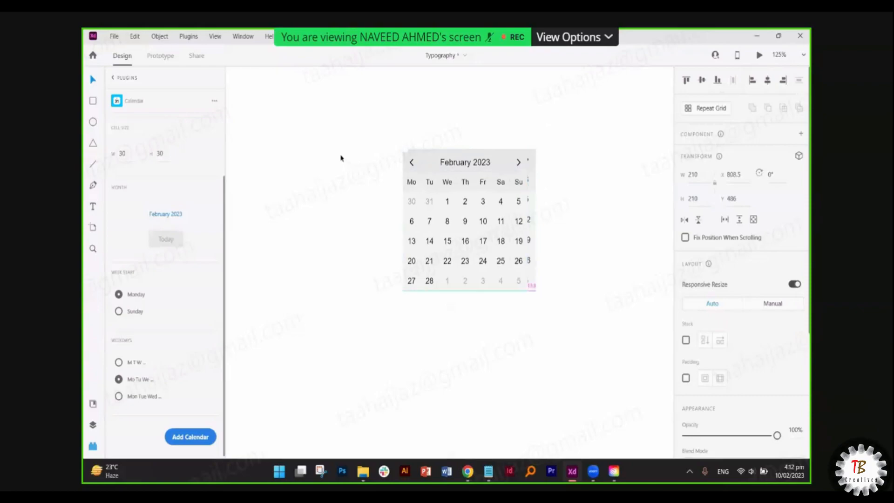
{"action": "left_click_drag", "start_coordinate": [482, 162], "coordinate": [353, 161]}
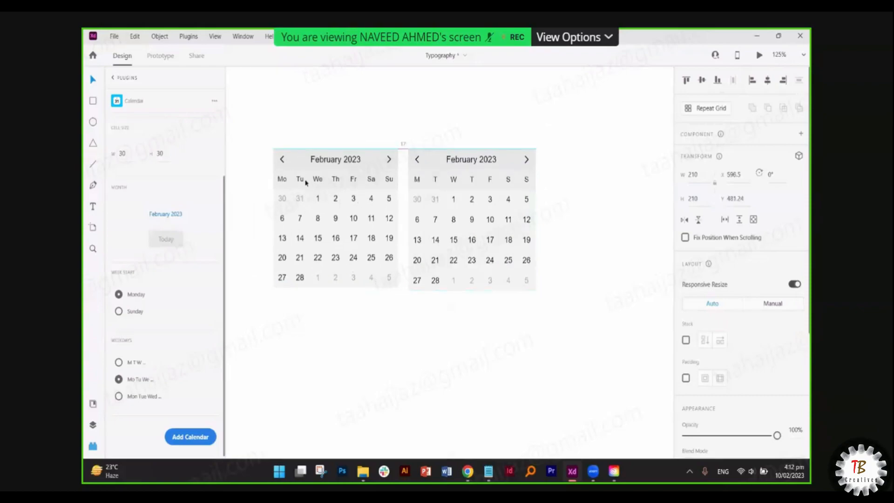
{"action": "left_click", "coordinate": [119, 397]}
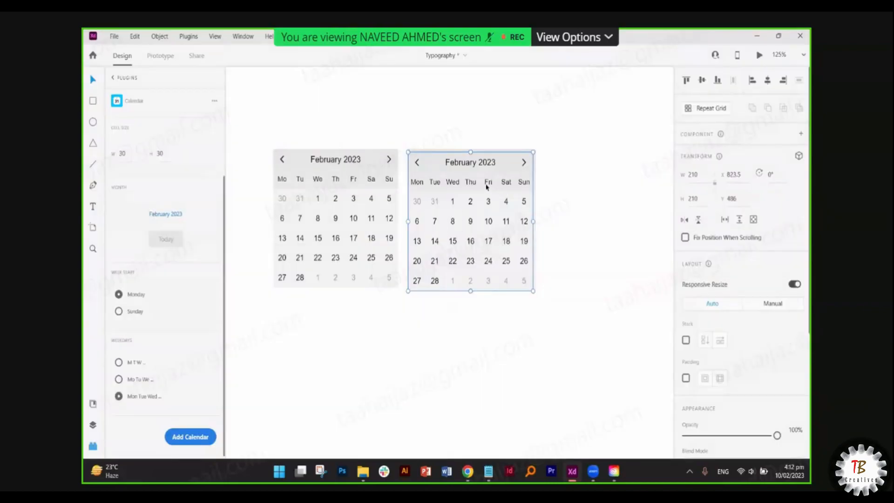
{"action": "left_click_drag", "start_coordinate": [487, 187], "coordinate": [616, 150]}
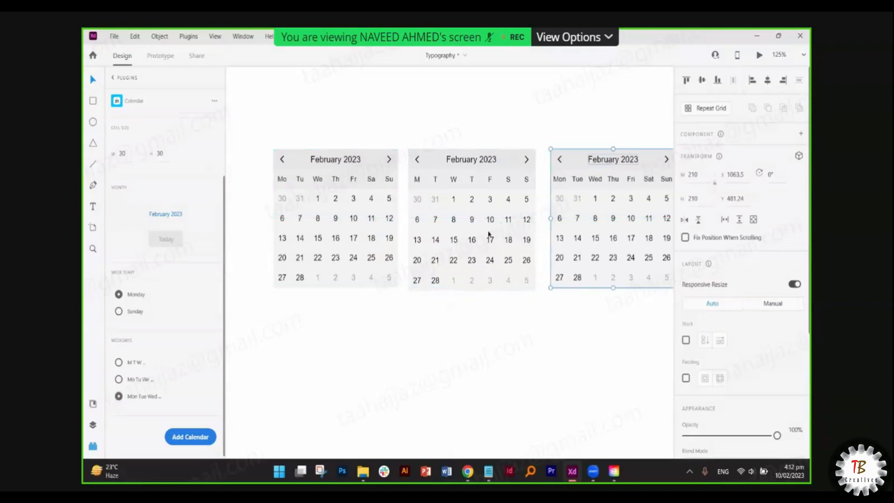
- Add a Sunday-start calendar and move it below the calendar row
{"action": "left_click", "coordinate": [119, 311]}
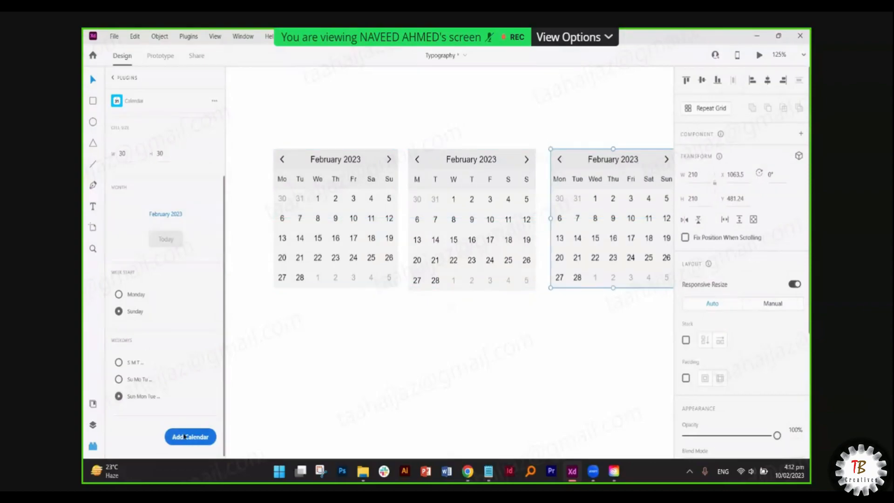
{"action": "left_click", "coordinate": [185, 437]}
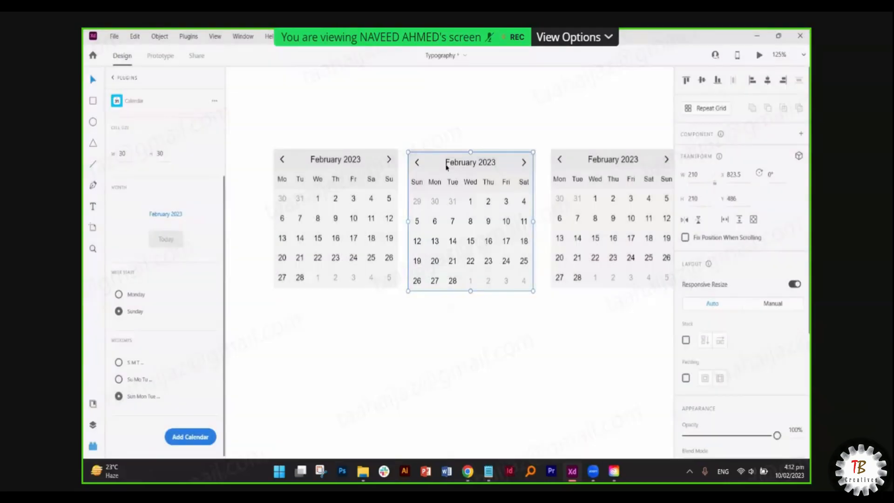
{"action": "left_click_drag", "start_coordinate": [447, 166], "coordinate": [445, 337]}
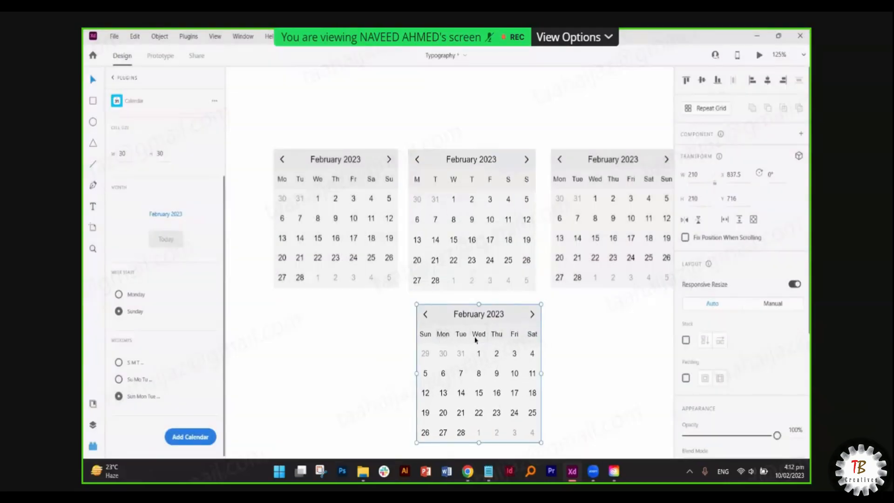
- Keeping English, set cell width to 100, add that calendar and move it above the others
{"action": "scroll", "coordinate": [171, 305], "scroll_direction": "up", "scroll_amount": 2}
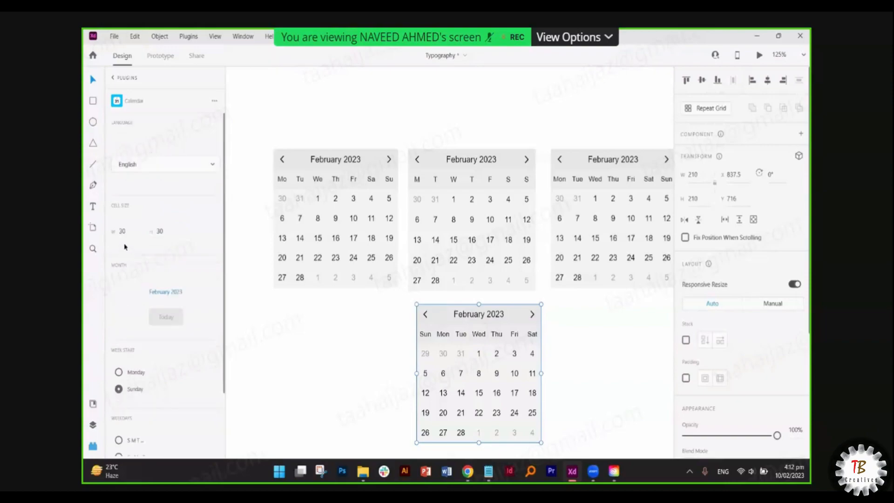
{"action": "left_click", "coordinate": [146, 168]}
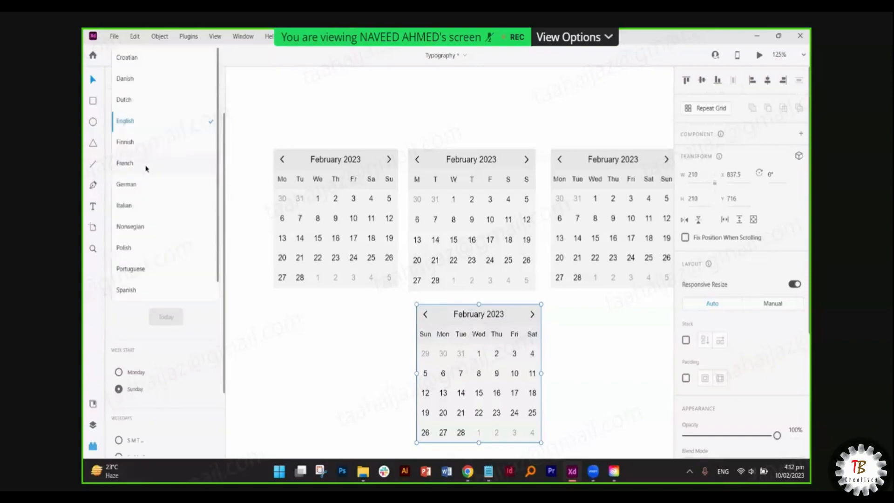
{"action": "left_click", "coordinate": [182, 330]}
{"action": "double_click", "coordinate": [128, 234]}
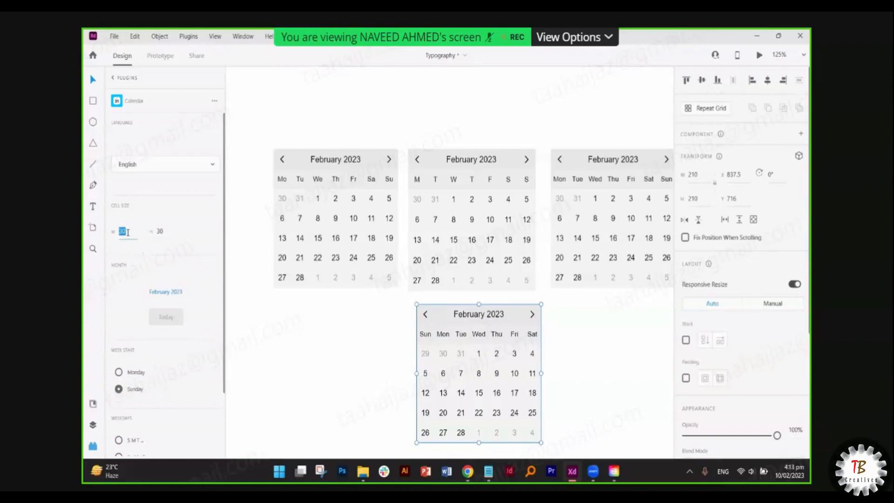
{"action": "type", "text": "100"}
{"action": "key", "text": "Tab"}
{"action": "scroll", "coordinate": [174, 383], "scroll_direction": "down", "scroll_amount": 3}
{"action": "left_click", "coordinate": [193, 435]}
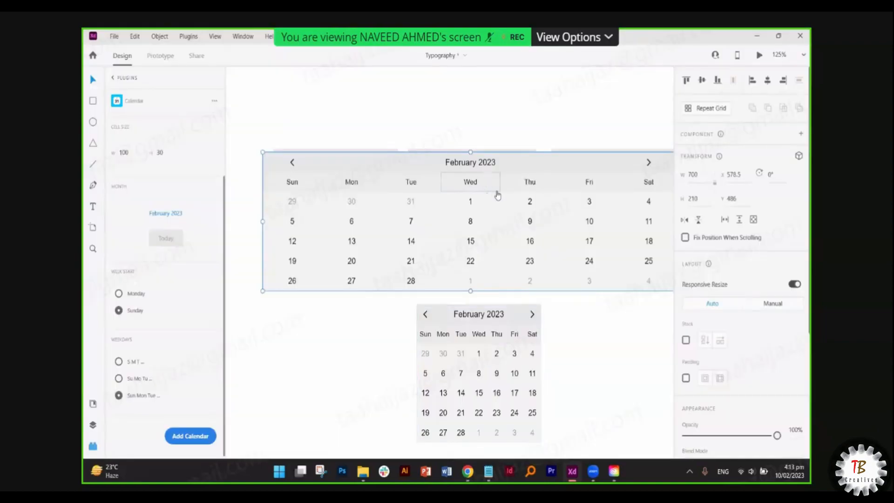
{"action": "left_click_drag", "start_coordinate": [497, 195], "coordinate": [512, 90]}
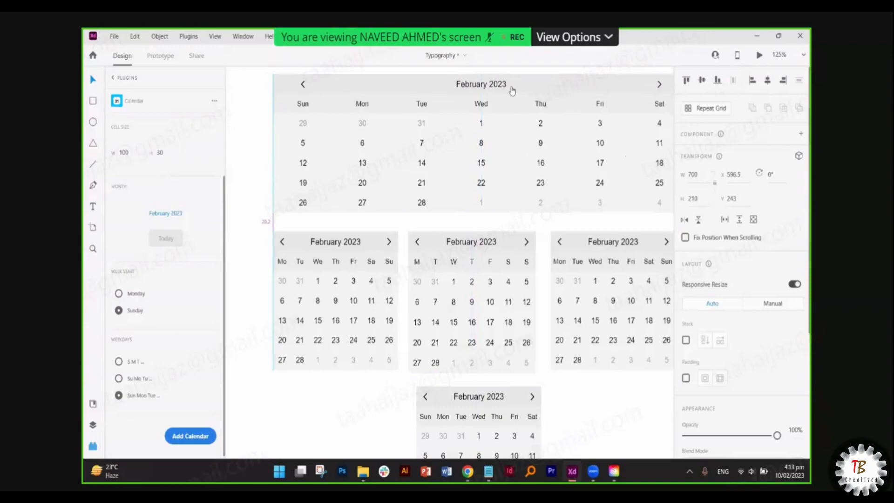
- Undo an accidental resize and centre the 700-wide calendar at X 580.88, Y 233
{"action": "key", "text": "ctrl+minus"}
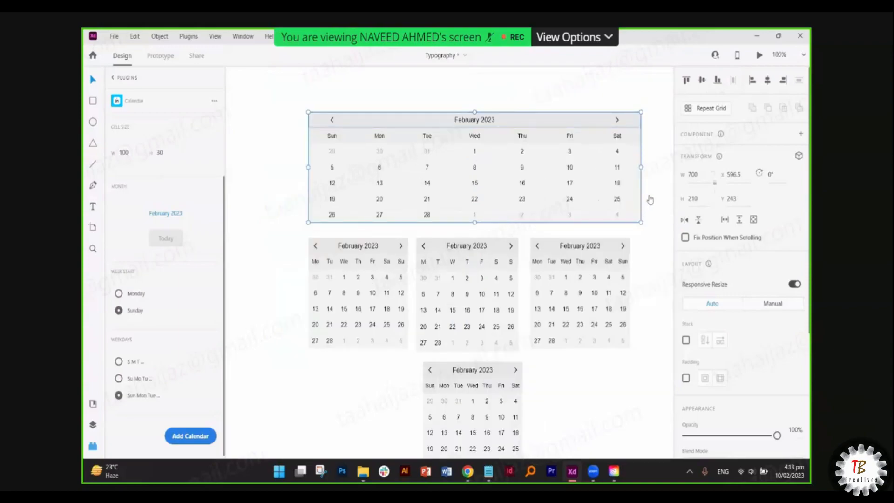
{"action": "left_click", "coordinate": [634, 239]}
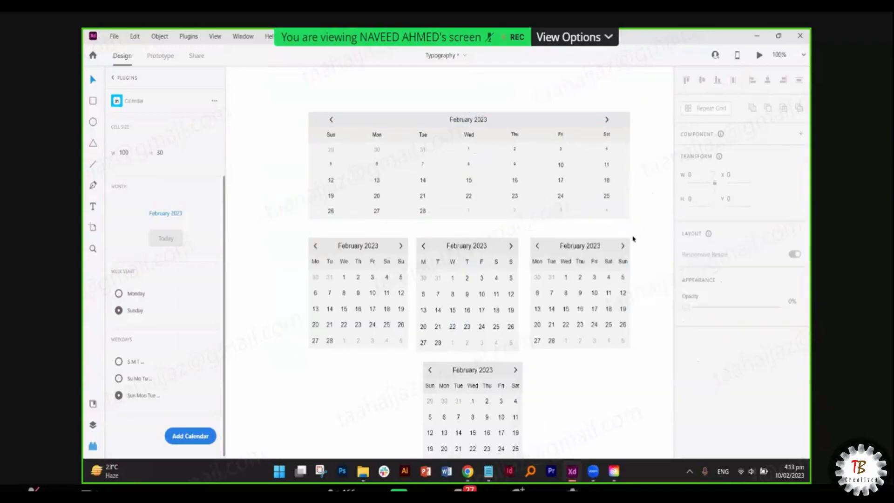
{"action": "scroll", "coordinate": [520, 169], "scroll_direction": "up", "scroll_amount": 5}
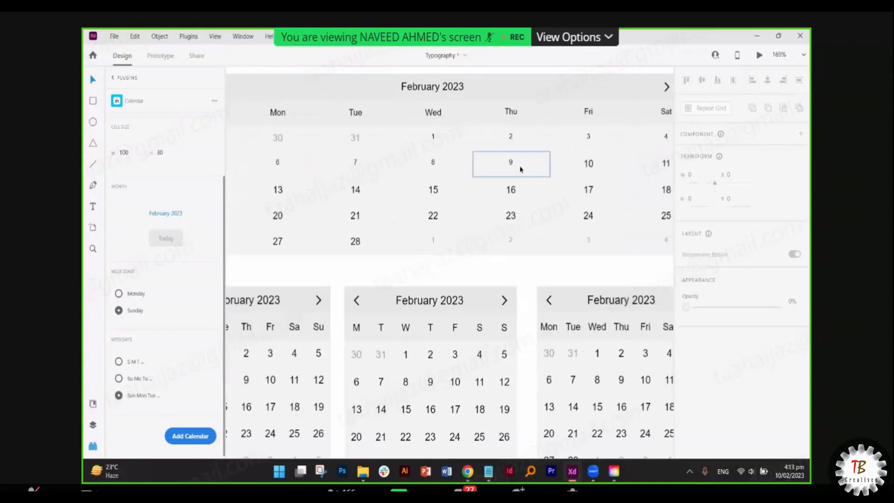
{"action": "left_click", "coordinate": [520, 170]}
{"action": "key", "text": "ctrl+1"}
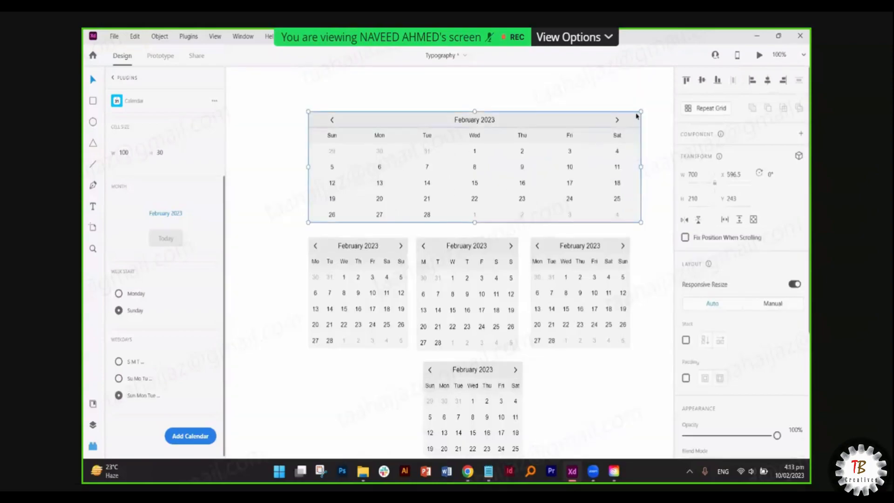
{"action": "left_click_drag", "start_coordinate": [640, 112], "coordinate": [620, 117]}
{"action": "scroll", "coordinate": [510, 173], "scroll_direction": "up", "scroll_amount": 5}
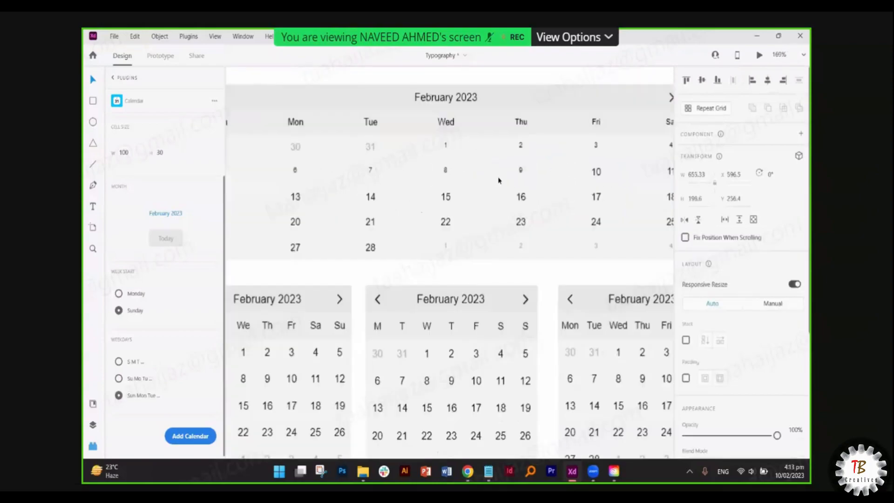
{"action": "key", "text": "ctrl+z"}
{"action": "key", "text": "ctrl+1"}
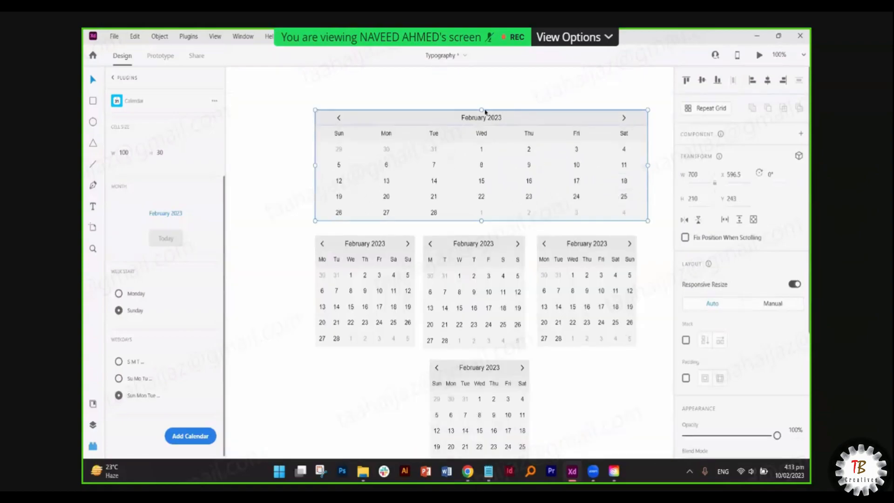
{"action": "mouse_move", "coordinate": [532, 117]}
{"action": "left_mouse_down"}
{"action": "mouse_move", "coordinate": [507, 115]}
{"action": "mouse_move", "coordinate": [541, 115]}
{"action": "mouse_move", "coordinate": [523, 114]}
{"action": "left_mouse_up"}
{"action": "scroll", "coordinate": [541, 116], "scroll_direction": "down", "scroll_amount": 5}
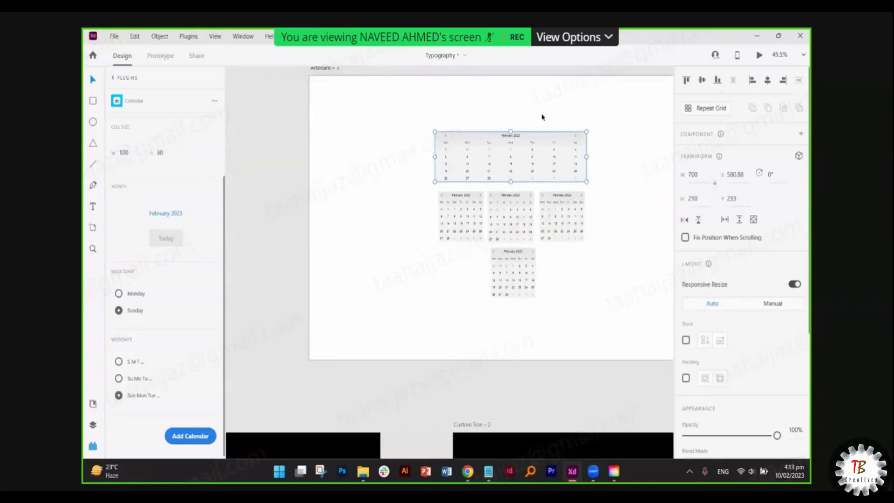
{"action": "scroll", "coordinate": [506, 192], "scroll_direction": "up", "scroll_amount": 3}
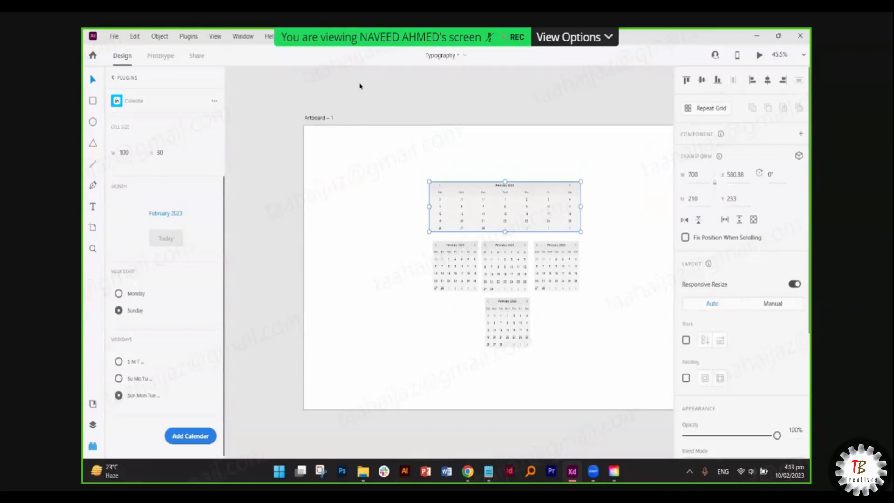
- Adjust the system volume, then nudge the wide calendar to X 627.88, Y 214
{"action": "scroll", "coordinate": [359, 87], "scroll_direction": "right", "scroll_amount": 2}
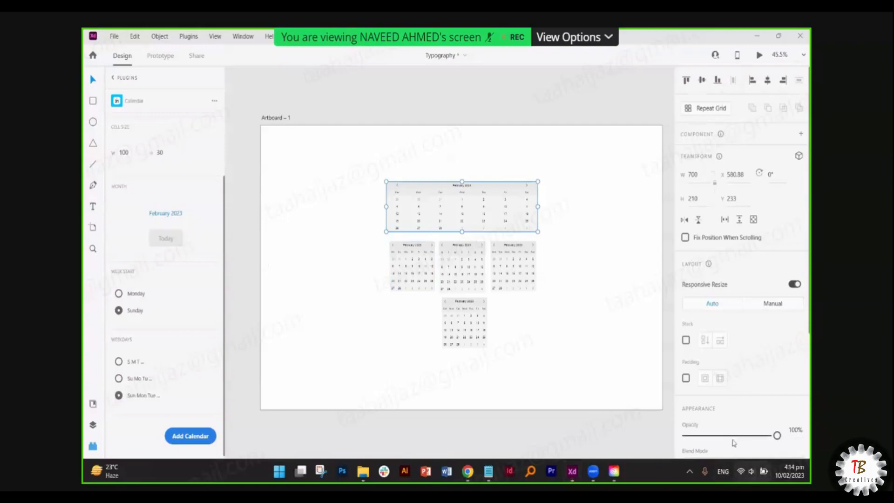
{"action": "left_click", "coordinate": [746, 471]}
{"action": "left_click", "coordinate": [710, 406]}
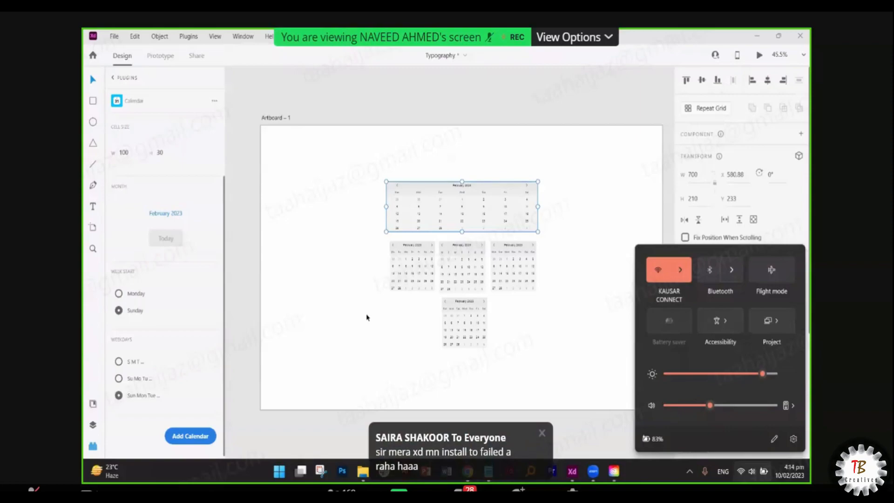
{"action": "left_click", "coordinate": [367, 111]}
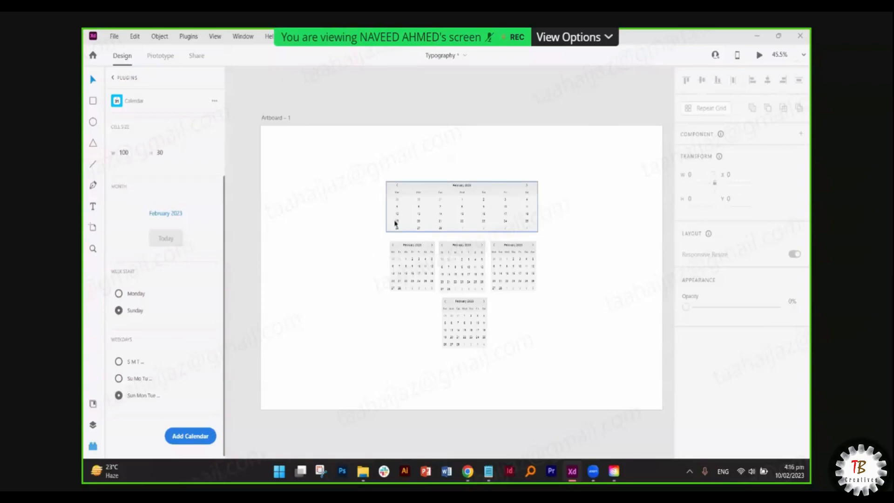
{"action": "left_click", "coordinate": [479, 205]}
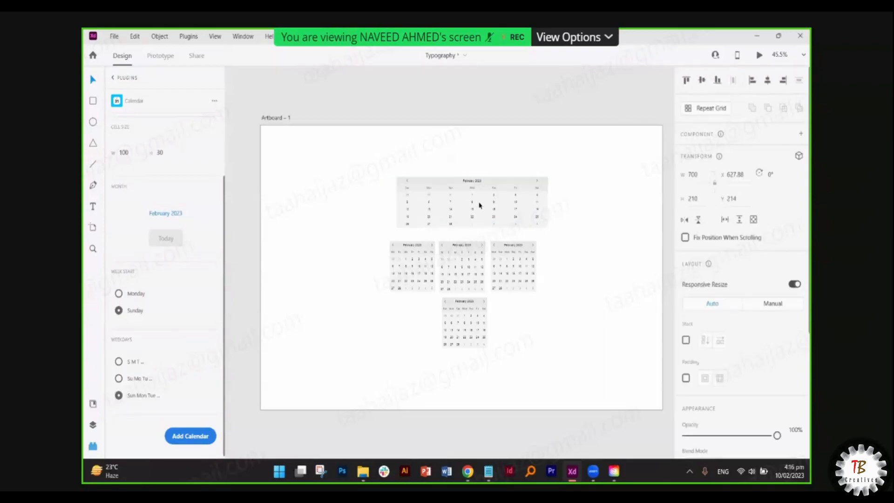
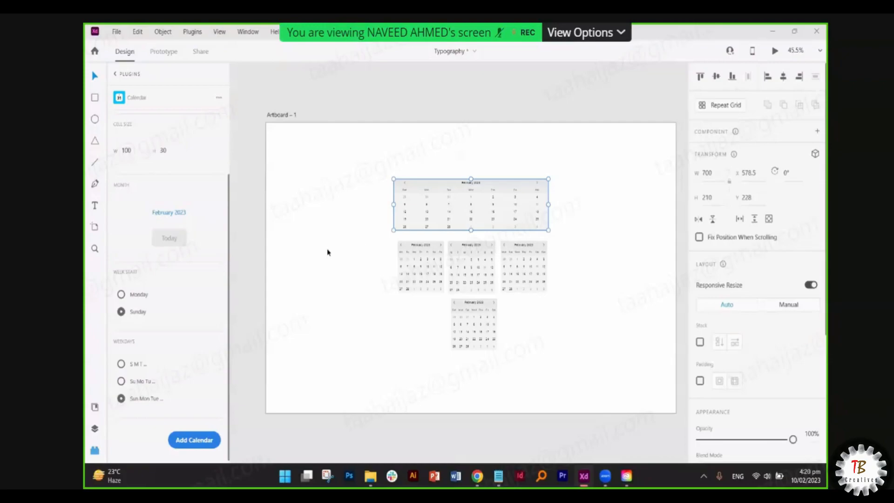
- Deselect the calendar, close the Calendar plugin settings and plugin list, and undo the last reposition
{"action": "left_click", "coordinate": [296, 263]}
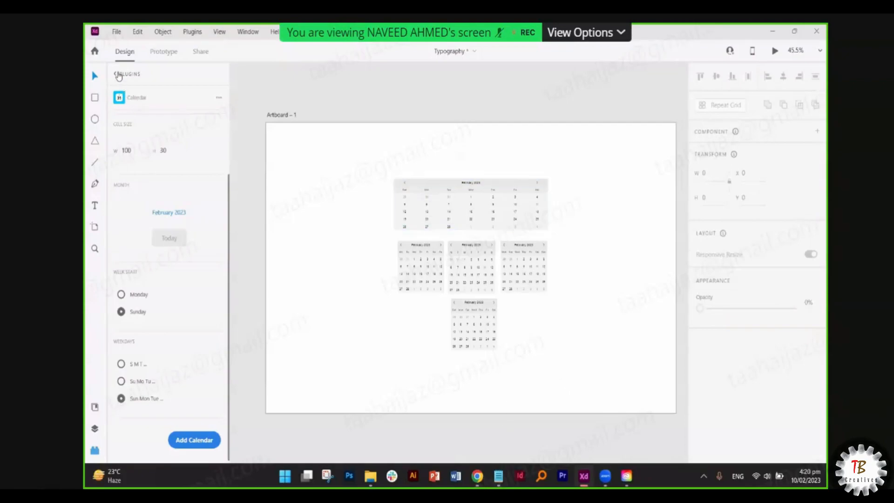
{"action": "left_click", "coordinate": [119, 76]}
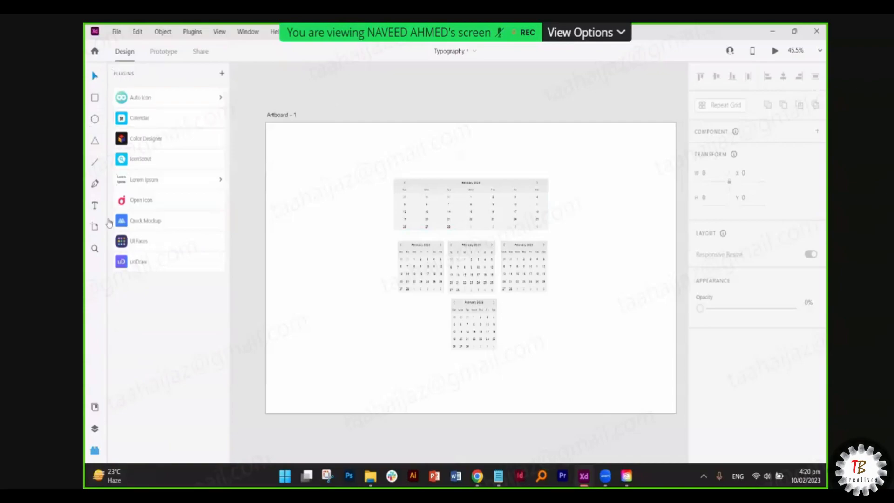
{"action": "left_click", "coordinate": [95, 450]}
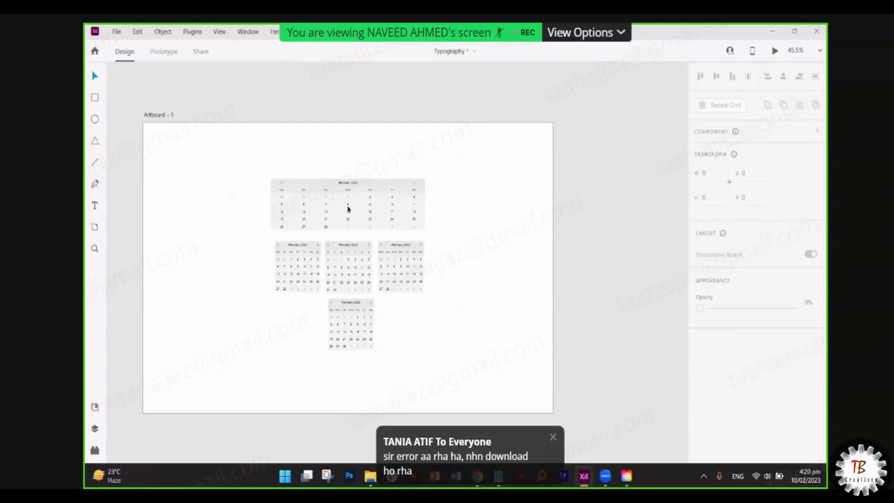
{"action": "key", "text": "ctrl+z"}
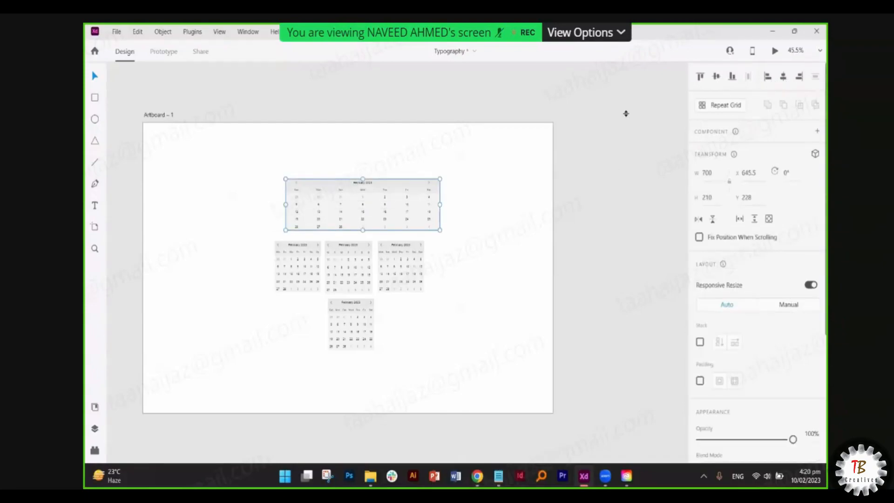
- Drag the wide calendar back toward centre, then open the XD plugin marketplace in Creative Cloud
{"action": "left_click_drag", "start_coordinate": [408, 204], "coordinate": [394, 215]}
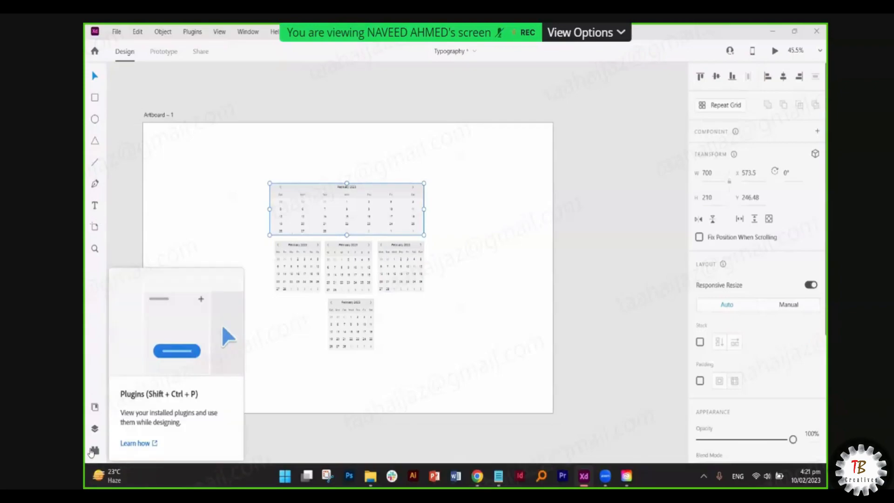
{"action": "left_click", "coordinate": [94, 450]}
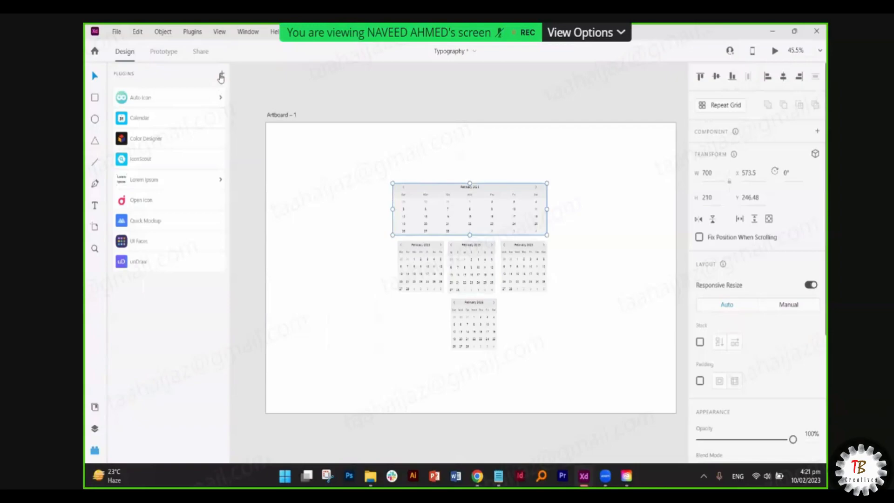
{"action": "left_click", "coordinate": [221, 75]}
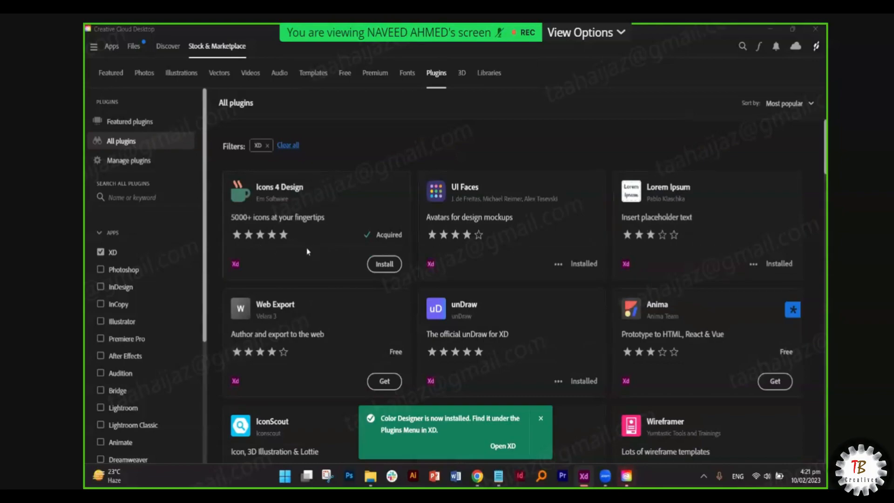
- Search the plugin marketplace for 'pictures', 'text' and 'mockups', then clear the search
{"action": "left_click", "coordinate": [134, 196]}
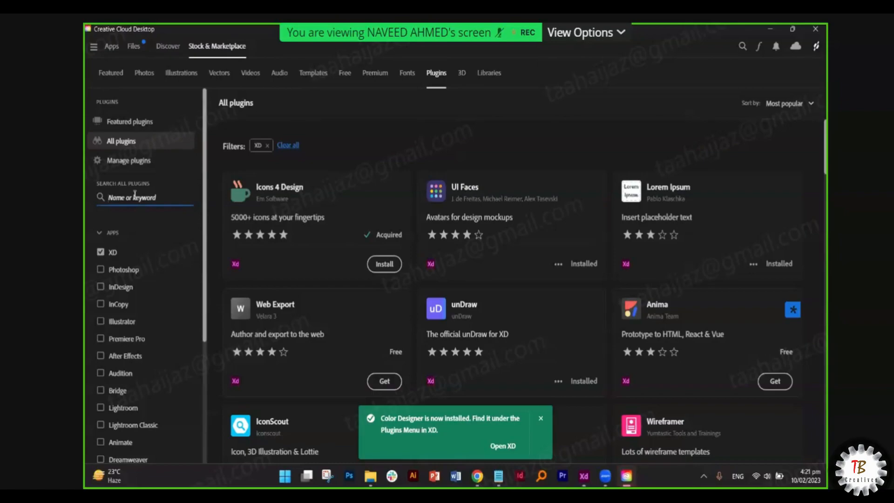
{"action": "type", "text": "pictures"}
{"action": "key", "text": "Return"}
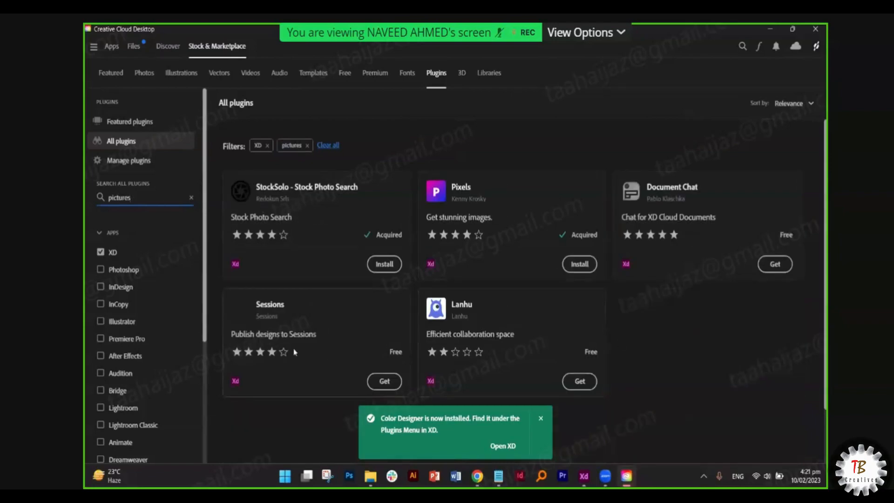
{"action": "key", "text": "ctrl+a"}
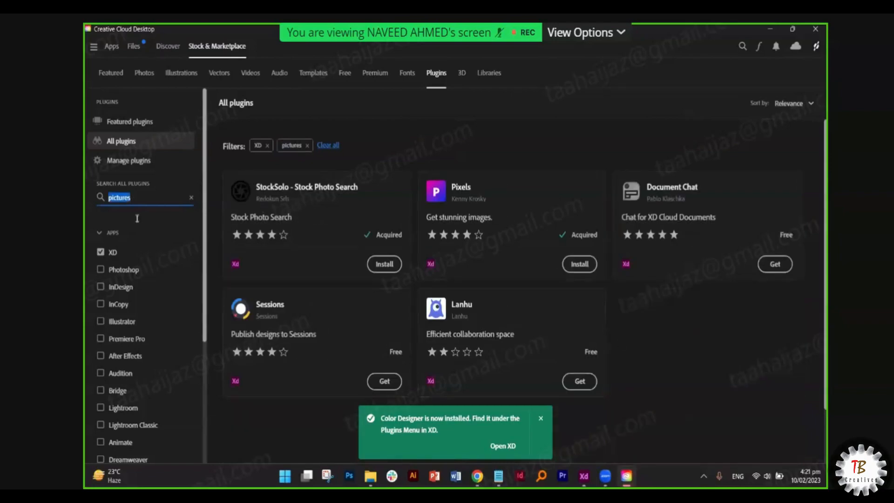
{"action": "type", "text": "text"}
{"action": "key", "text": "Return"}
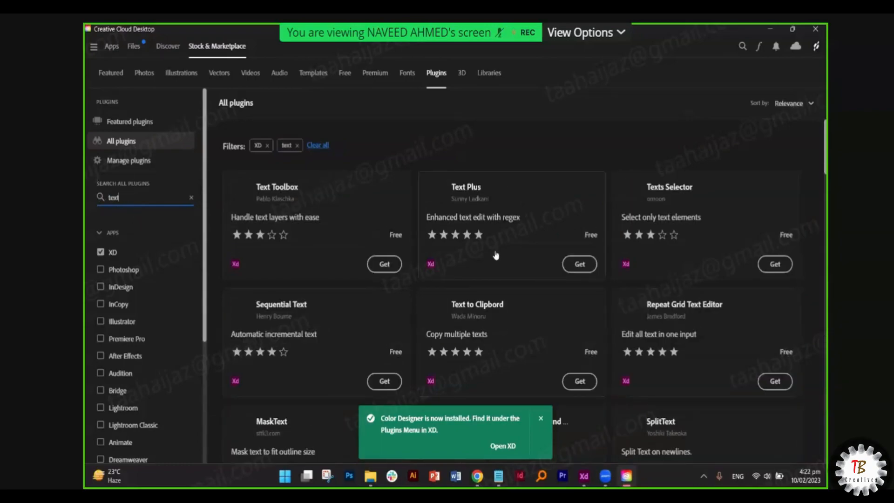
{"action": "key", "text": "ctrl+a"}
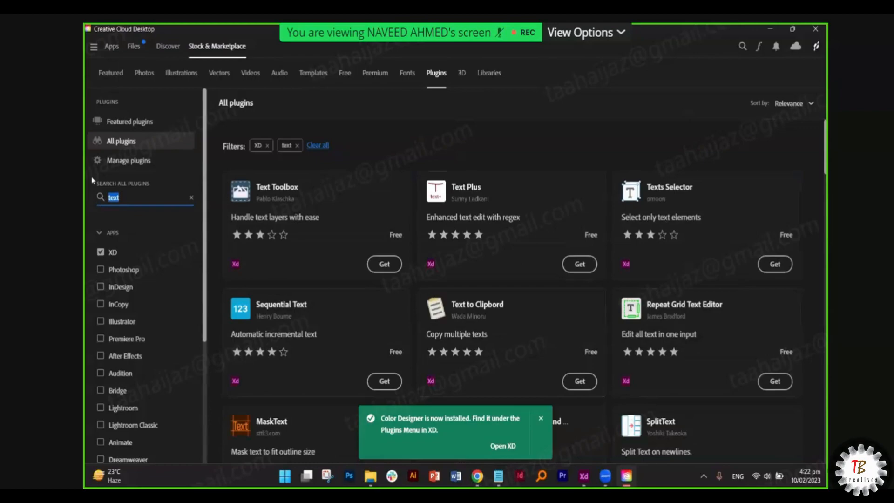
{"action": "type", "text": "mockups"}
{"action": "key", "text": "Return"}
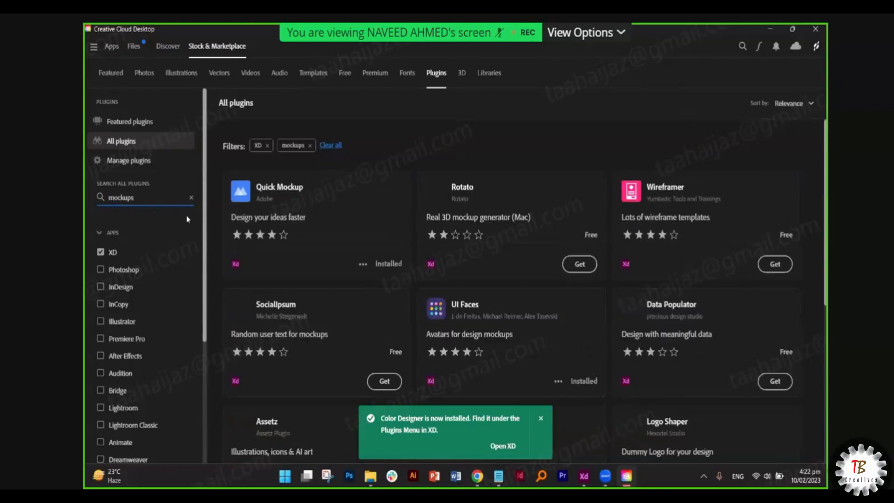
{"action": "scroll", "coordinate": [423, 215], "scroll_direction": "down", "scroll_amount": 5}
{"action": "scroll", "coordinate": [423, 214], "scroll_direction": "up", "scroll_amount": 6}
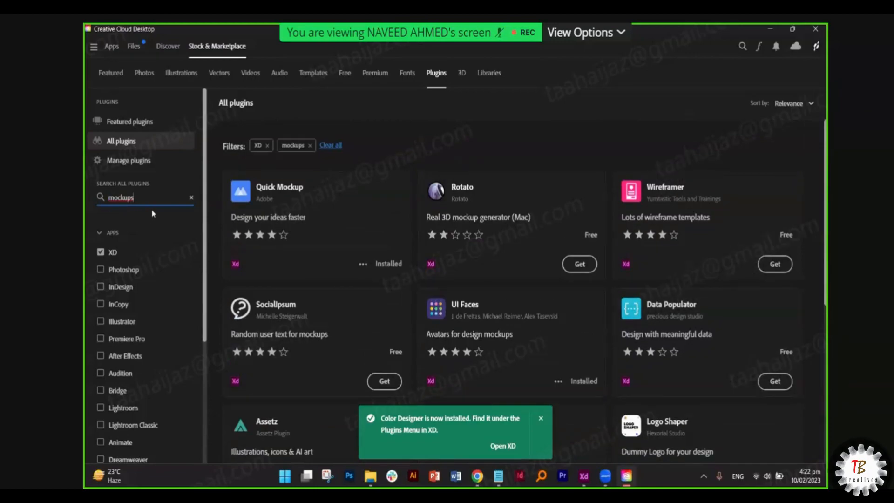
{"action": "left_click", "coordinate": [191, 198]}
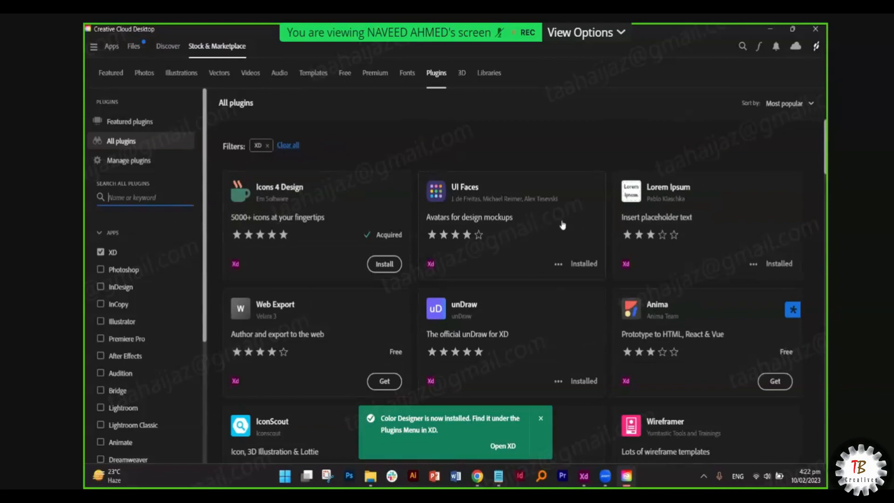
- Sort the XD plugin list by Most recent, then by Top rated
{"action": "left_click", "coordinate": [799, 108]}
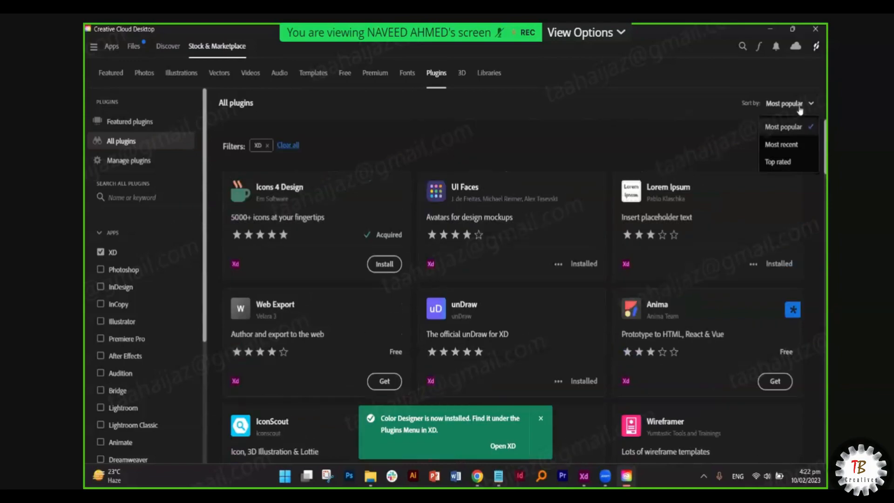
{"action": "left_click", "coordinate": [790, 148]}
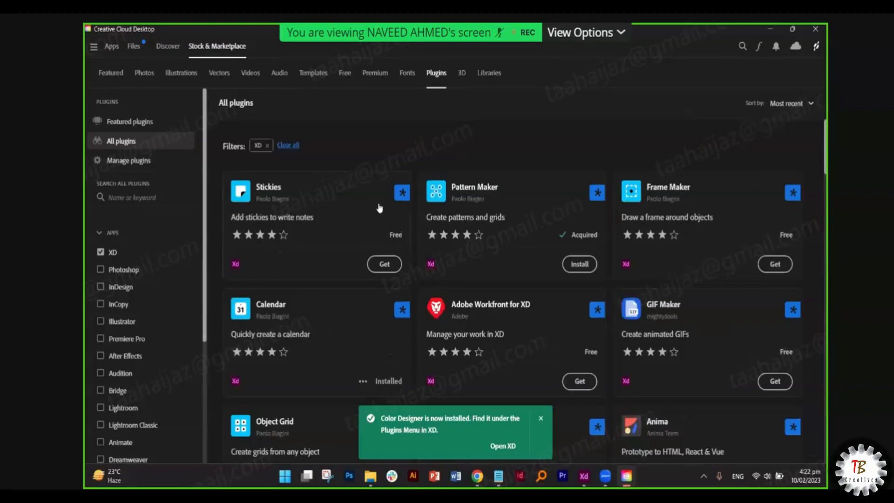
{"action": "left_click", "coordinate": [798, 112]}
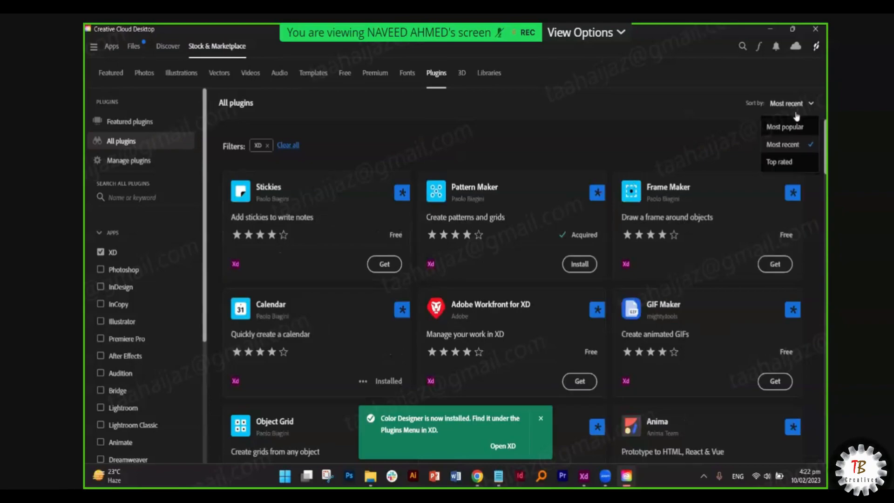
{"action": "left_click", "coordinate": [786, 162]}
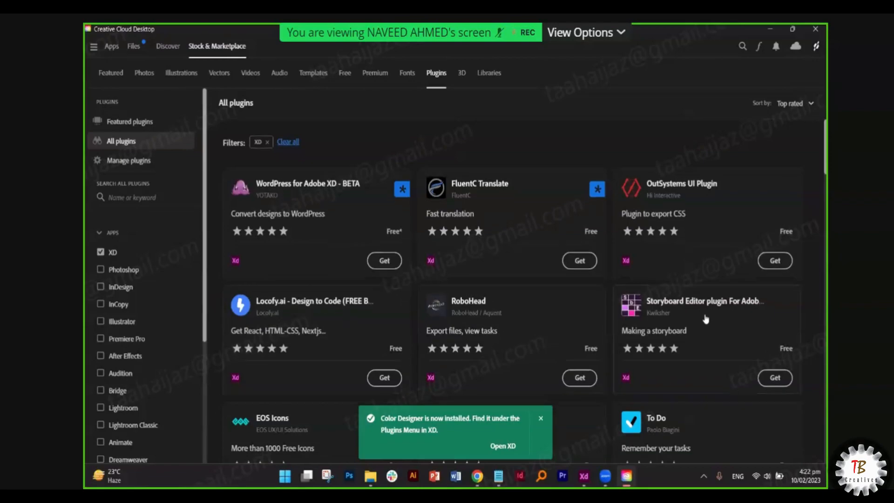
- Browse the Top rated plugins, then re-sort the list by Most popular and scroll through it
{"action": "scroll", "coordinate": [605, 316], "scroll_direction": "down", "scroll_amount": 2}
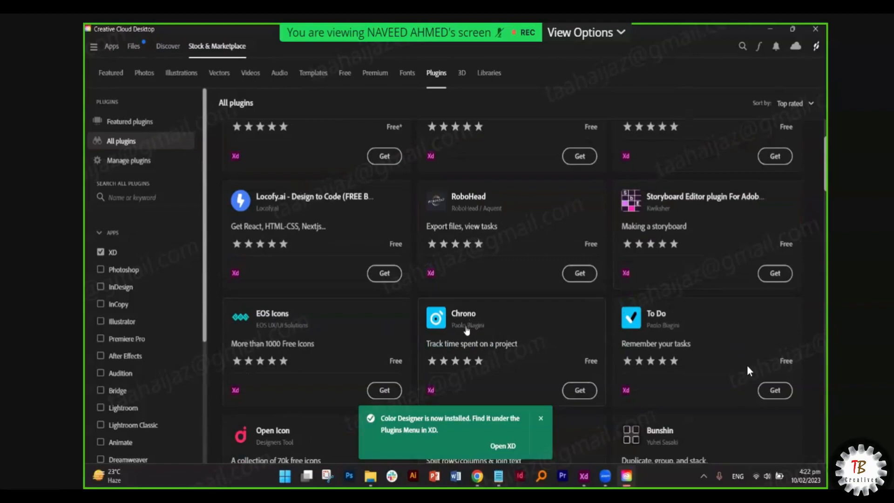
{"action": "scroll", "coordinate": [750, 357], "scroll_direction": "down", "scroll_amount": 3}
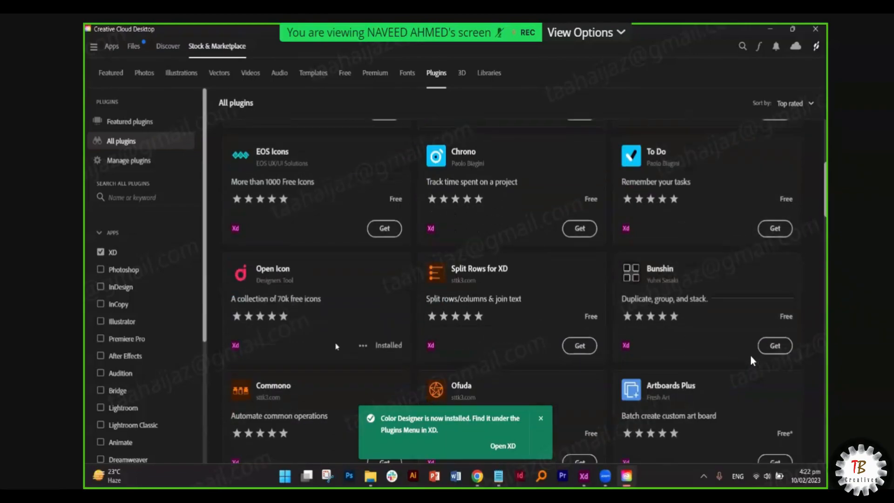
{"action": "scroll", "coordinate": [752, 351], "scroll_direction": "up", "scroll_amount": 5}
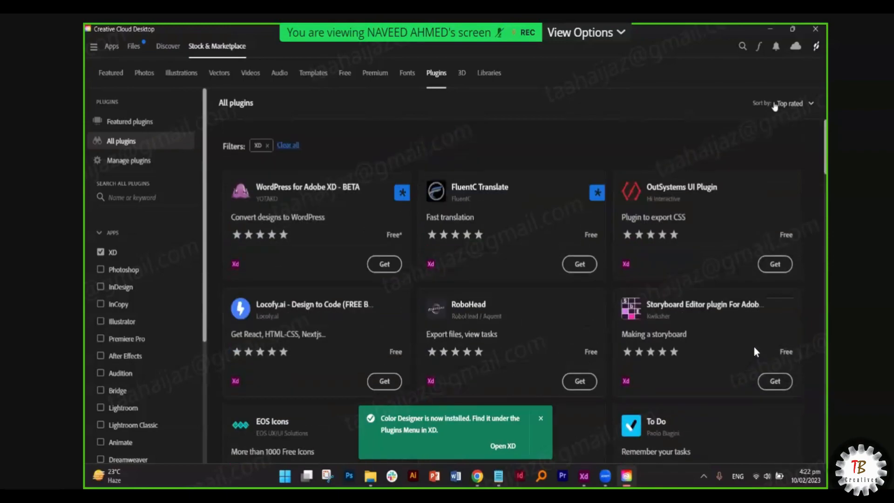
{"action": "left_click", "coordinate": [791, 103]}
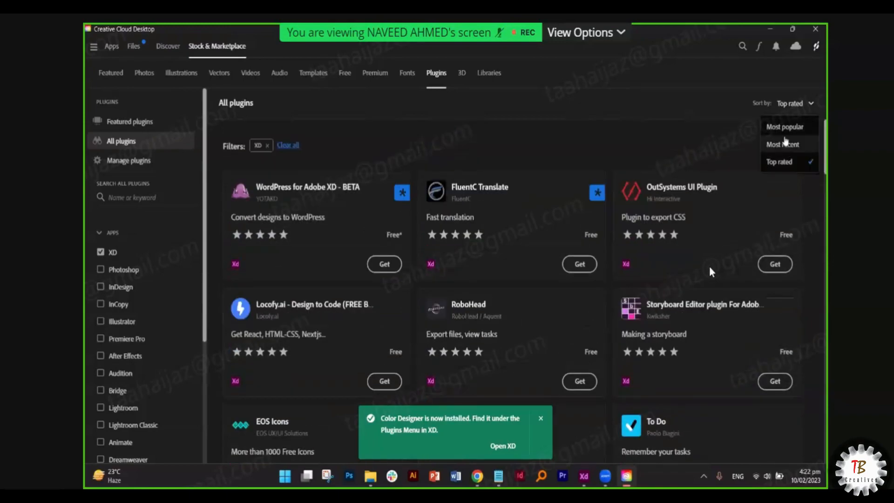
{"action": "left_click", "coordinate": [782, 125]}
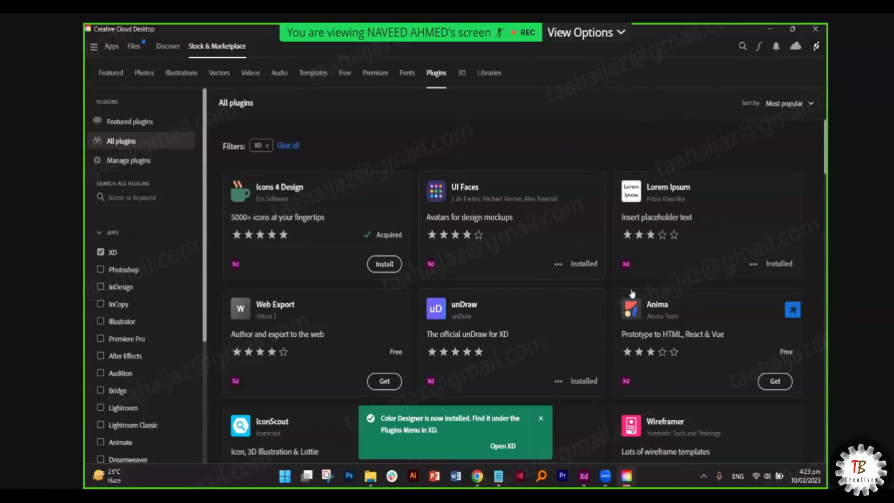
{"action": "scroll", "coordinate": [734, 295], "scroll_direction": "down", "scroll_amount": 2}
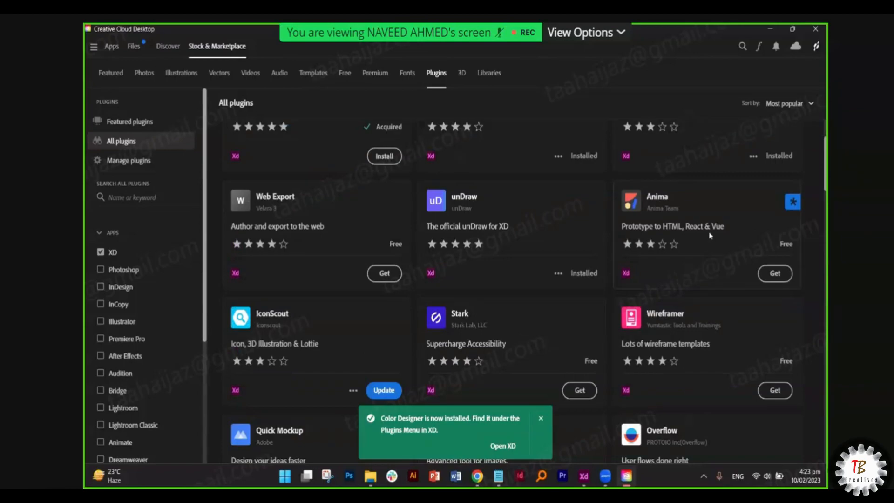
{"action": "left_click", "coordinate": [723, 262]}
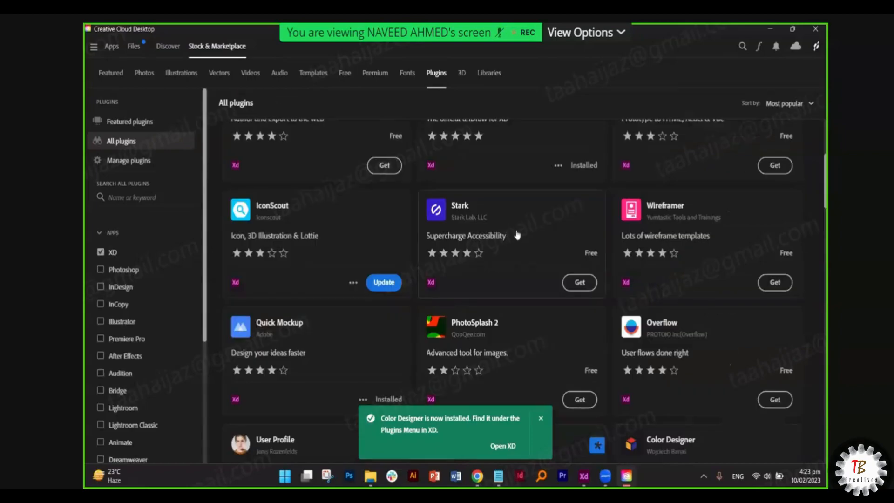
- Install the Wireframer plugin from its details page, then return to Adobe XD
{"action": "left_click", "coordinate": [733, 241]}
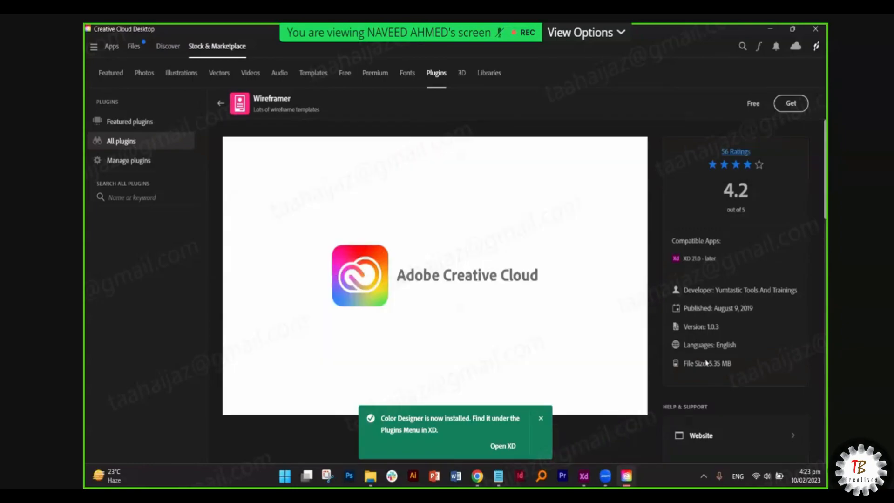
{"action": "left_click", "coordinate": [790, 104]}
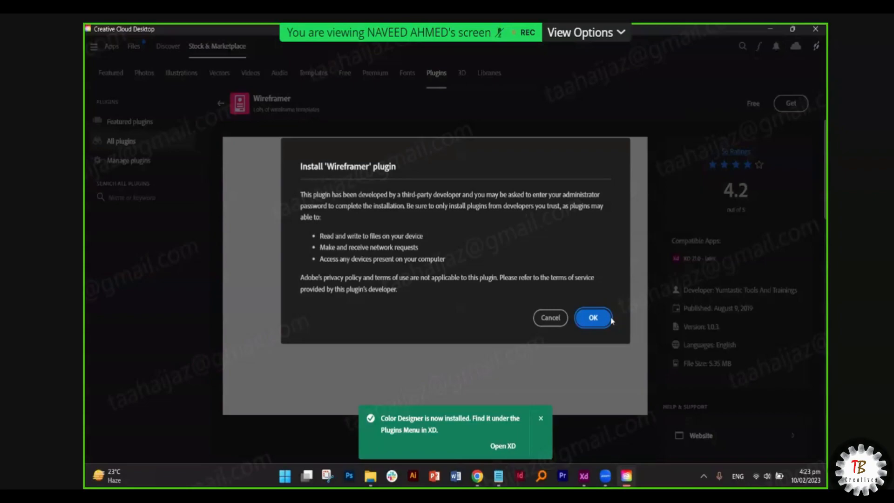
{"action": "key", "text": "Return"}
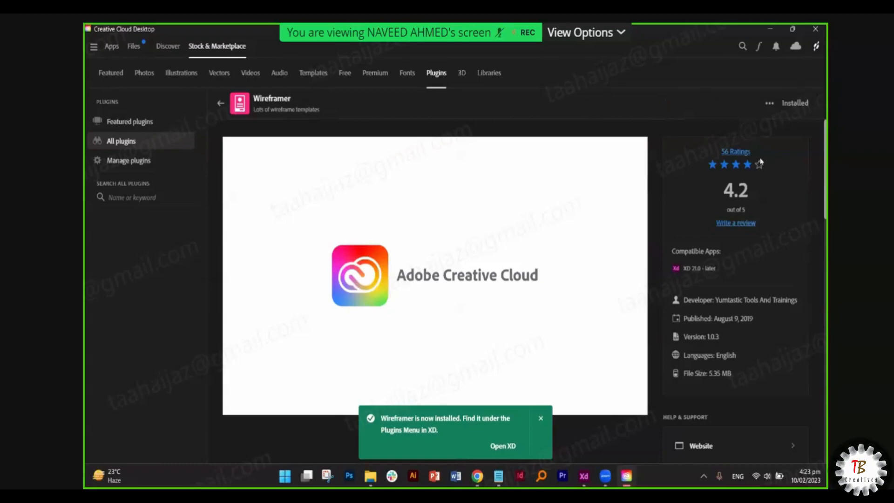
{"action": "left_click", "coordinate": [588, 484]}
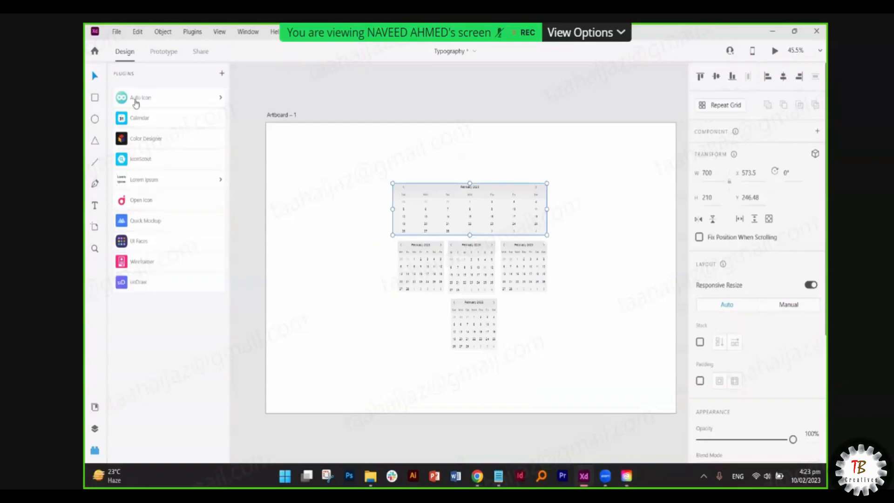
- Launch Color Designer and browse its shades, harmonies, tints and the blue, red, orange, purple, yellow and gray swatches
{"action": "left_click", "coordinate": [143, 145]}
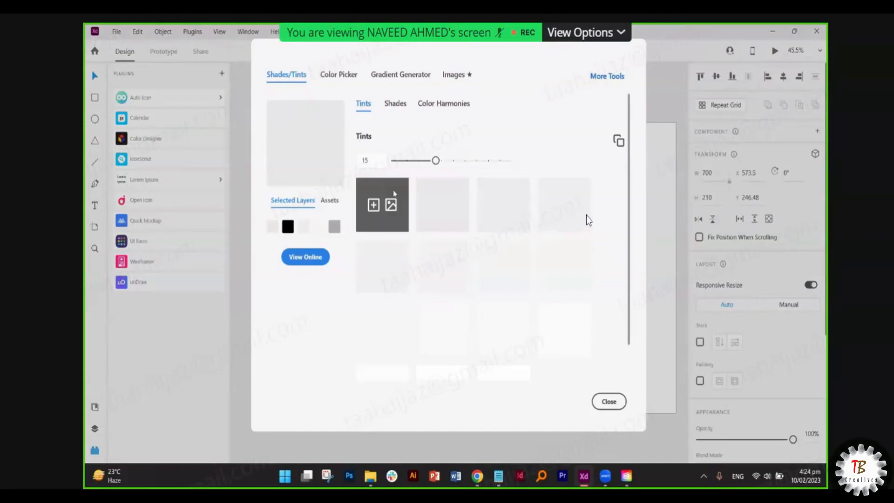
{"action": "left_click", "coordinate": [397, 107]}
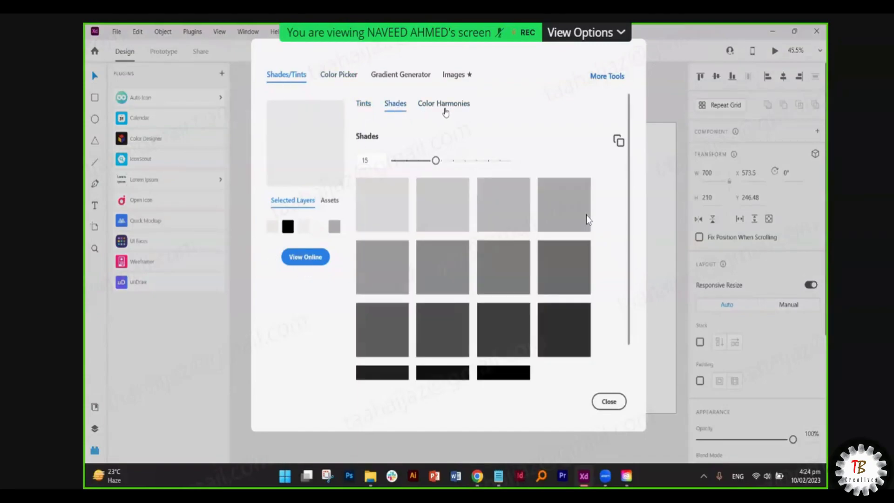
{"action": "left_click", "coordinate": [444, 106]}
{"action": "left_click", "coordinate": [373, 107]}
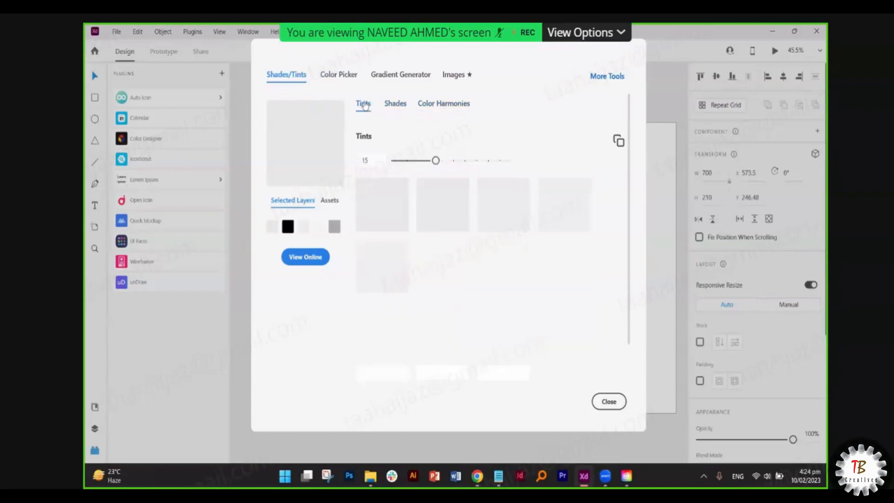
{"action": "left_click", "coordinate": [345, 83]}
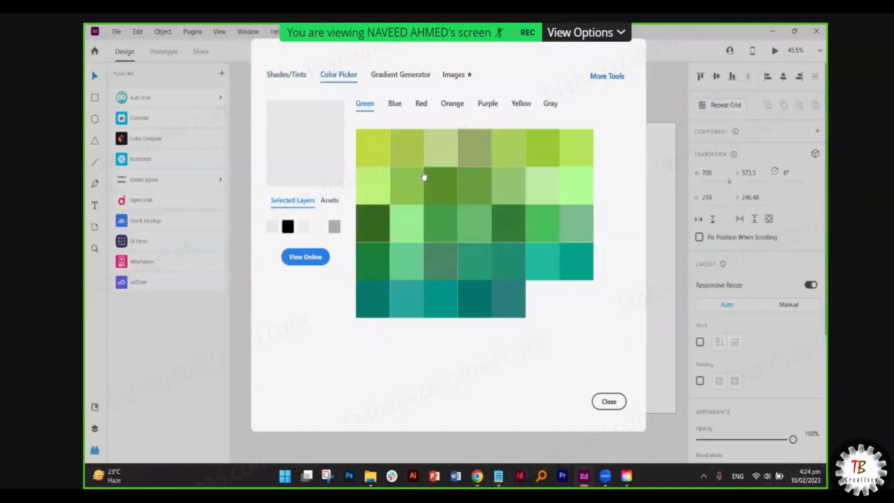
{"action": "left_click", "coordinate": [396, 108]}
{"action": "left_click", "coordinate": [421, 108]}
{"action": "left_click", "coordinate": [451, 111]}
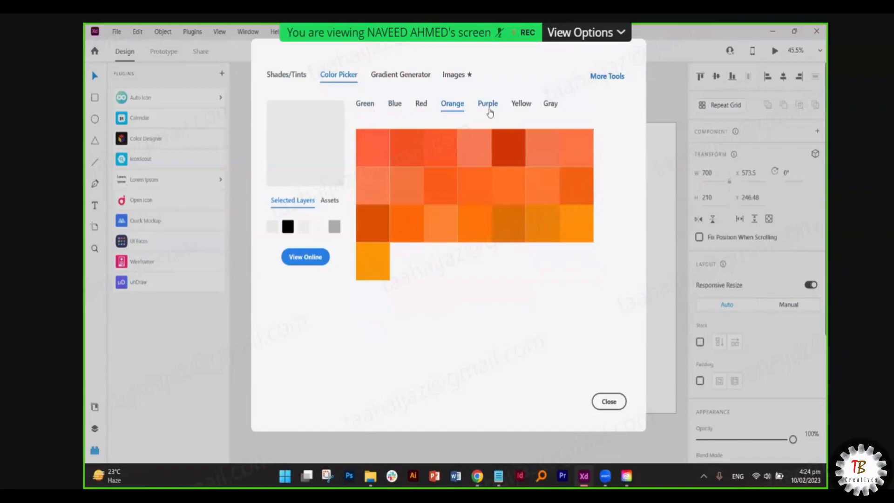
{"action": "left_click", "coordinate": [488, 110]}
{"action": "left_click", "coordinate": [517, 109]}
{"action": "left_click", "coordinate": [551, 109]}
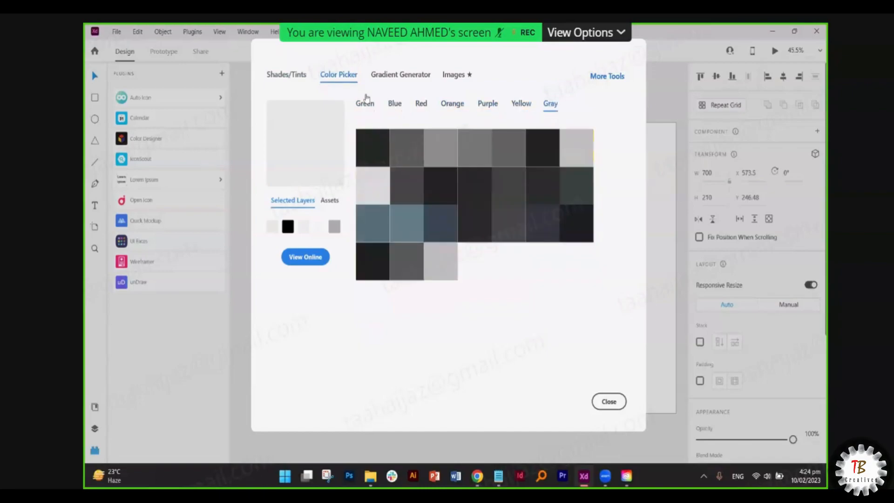
{"action": "left_click", "coordinate": [362, 110]}
- In the Gradient Generator, add #fafa6e and #d7f171 to the document assets
{"action": "left_click", "coordinate": [400, 76]}
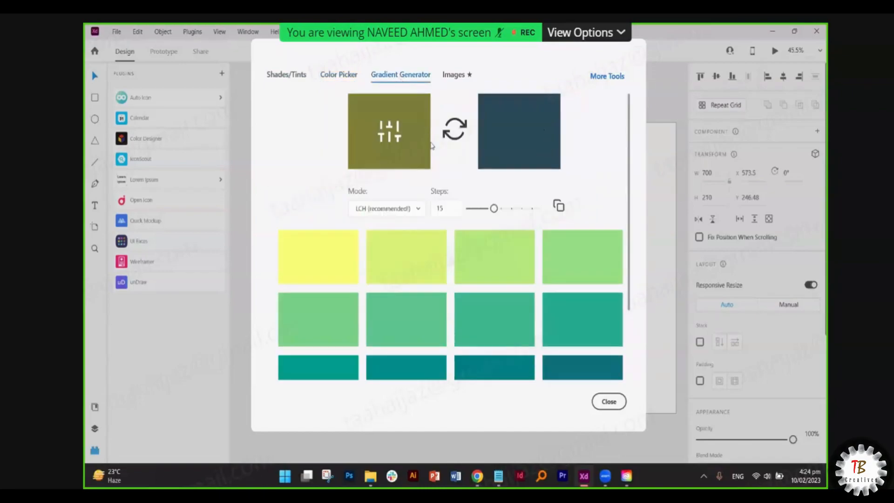
{"action": "scroll", "coordinate": [447, 192], "scroll_direction": "down", "scroll_amount": 3}
{"action": "scroll", "coordinate": [447, 191], "scroll_direction": "up", "scroll_amount": 3}
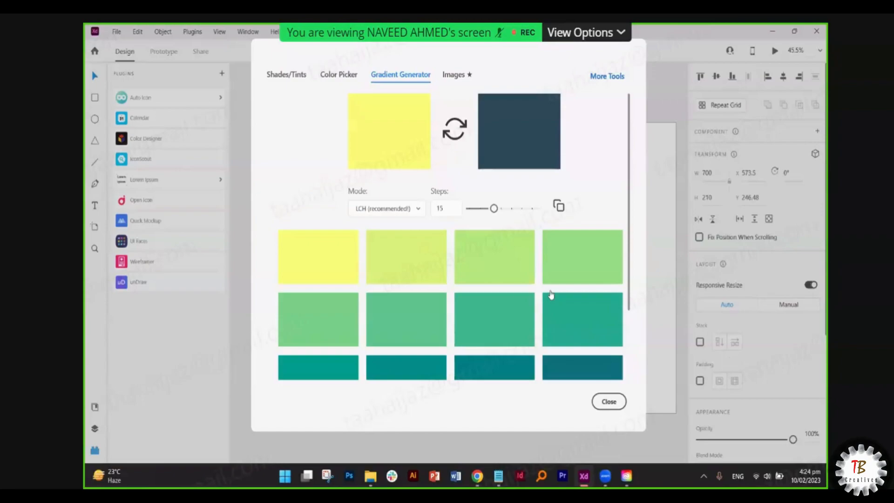
{"action": "left_click", "coordinate": [309, 256]}
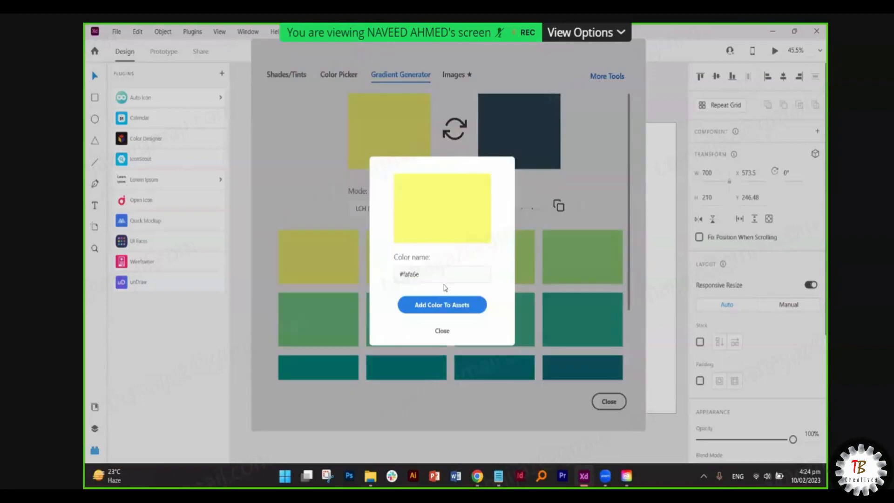
{"action": "left_click", "coordinate": [453, 330]}
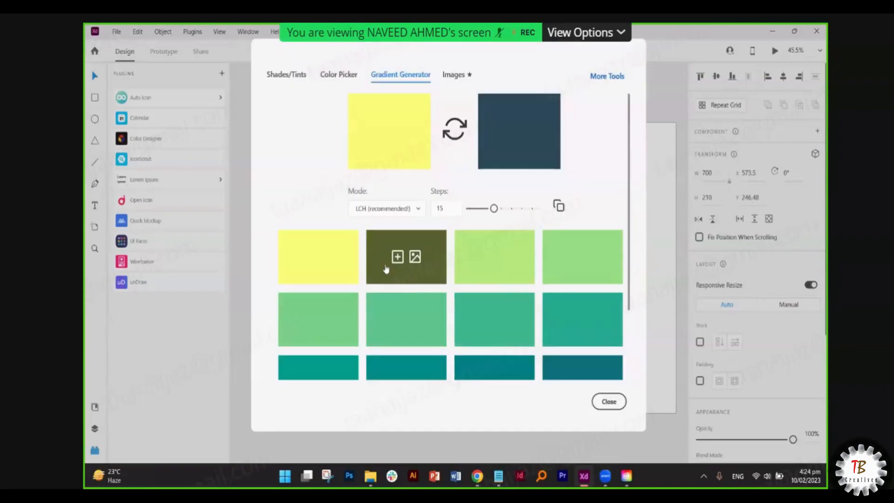
{"action": "left_click", "coordinate": [397, 257]}
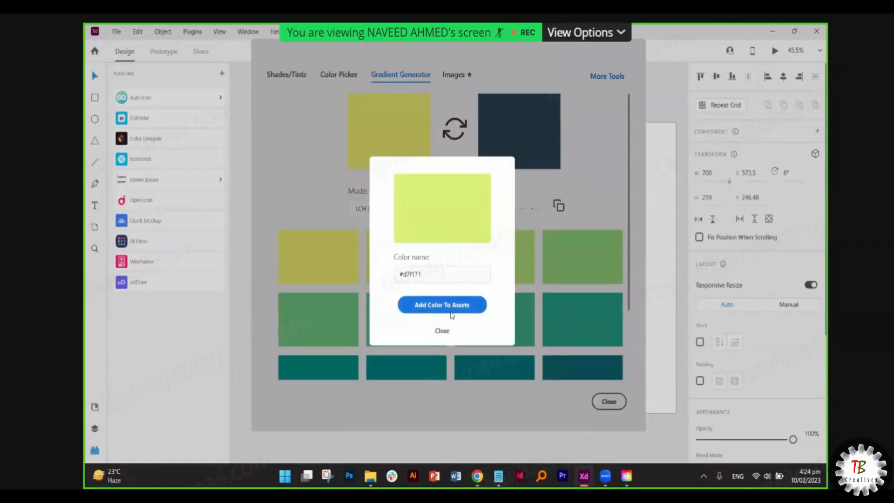
{"action": "left_click", "coordinate": [611, 299]}
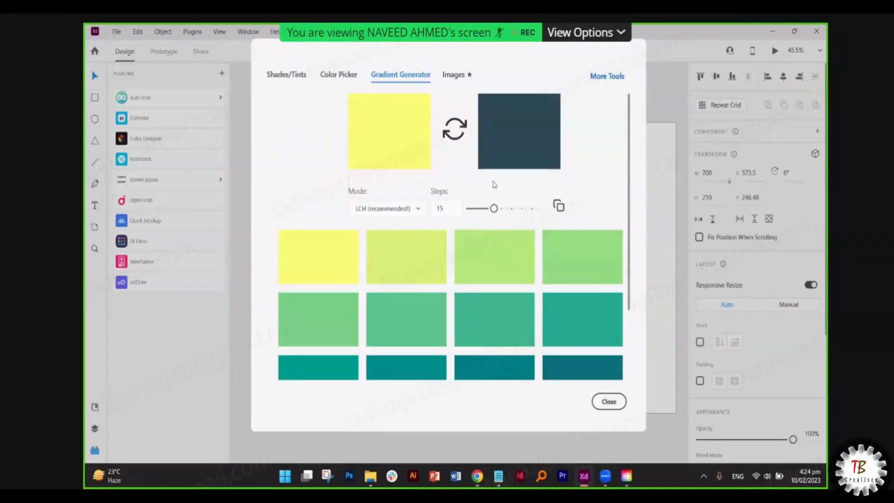
- Swap the gradient colours and back, and change the number of gradient steps
{"action": "left_click", "coordinate": [459, 135]}
{"action": "left_click", "coordinate": [453, 135]}
{"action": "mouse_move", "coordinate": [493, 208]}
{"action": "left_mouse_down"}
{"action": "mouse_move", "coordinate": [512, 208]}
{"action": "mouse_move", "coordinate": [479, 208]}
{"action": "mouse_move", "coordinate": [533, 208]}
{"action": "mouse_move", "coordinate": [449, 205]}
{"action": "mouse_move", "coordinate": [498, 209]}
{"action": "left_mouse_up"}
{"action": "scroll", "coordinate": [582, 257], "scroll_direction": "down", "scroll_amount": 3}
{"action": "scroll", "coordinate": [582, 256], "scroll_direction": "up", "scroll_amount": 3}
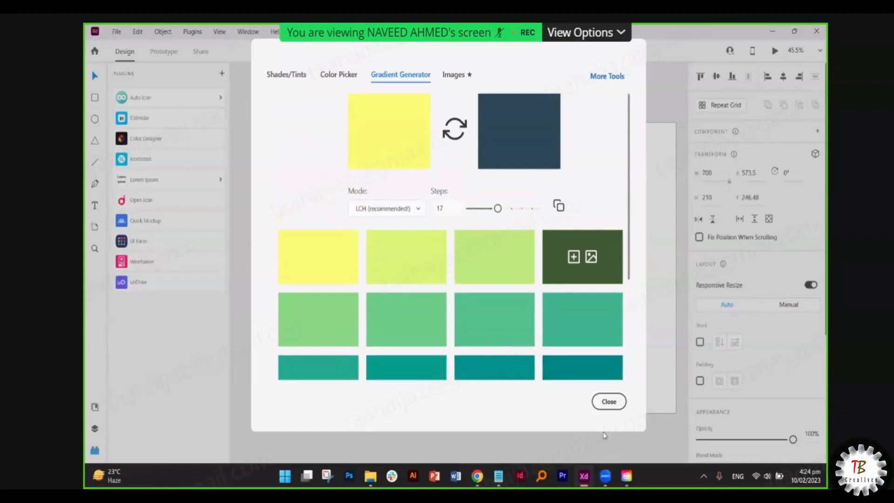
- Close Color Designer and check the document assets for the new colours
{"action": "left_click", "coordinate": [607, 401]}
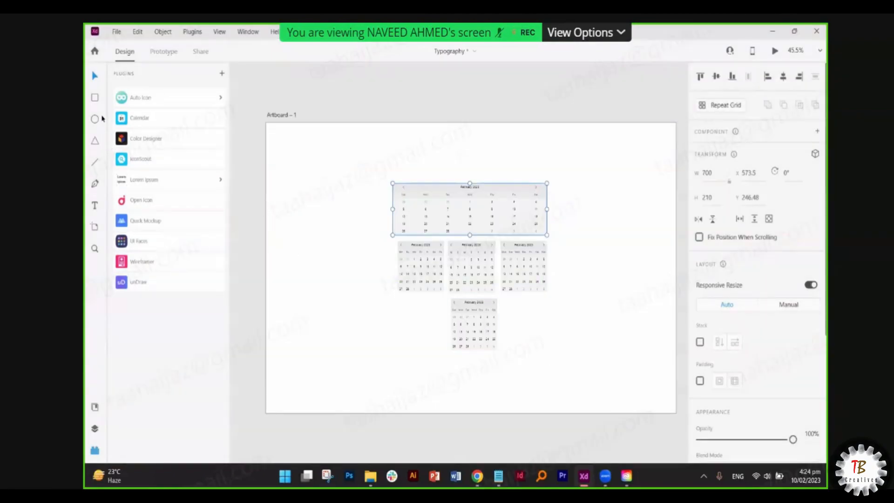
{"action": "left_click", "coordinate": [95, 407]}
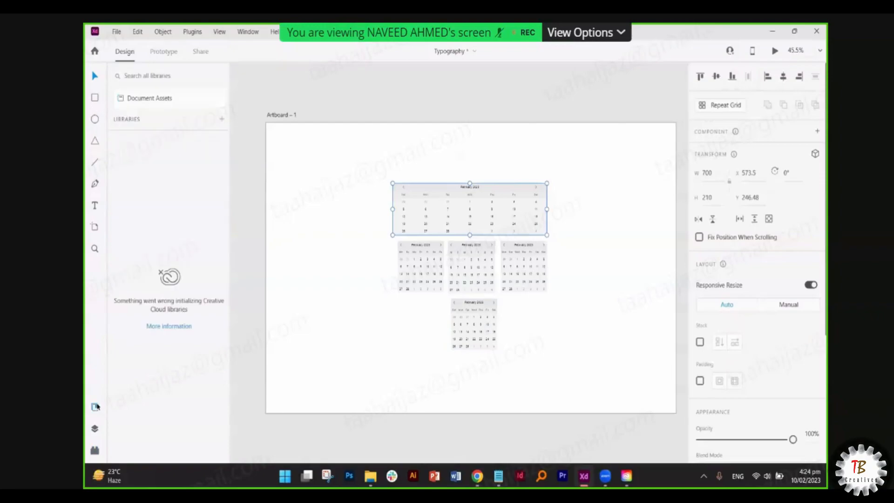
{"action": "left_click", "coordinate": [145, 96]}
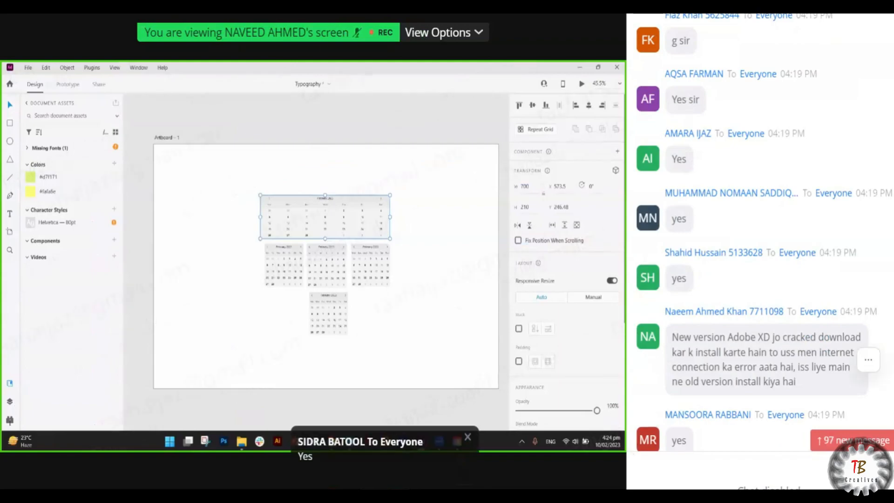
- Reopen Color Designer, inspect dark green #33691E, browse swatches, and search background images from a gradient swatch
{"action": "left_click", "coordinate": [95, 451]}
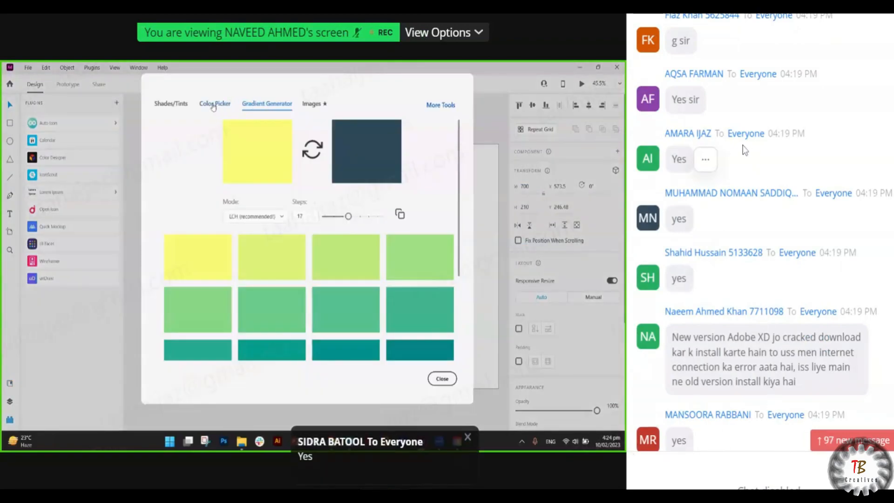
{"action": "left_click", "coordinate": [213, 104]}
{"action": "left_click", "coordinate": [233, 229]}
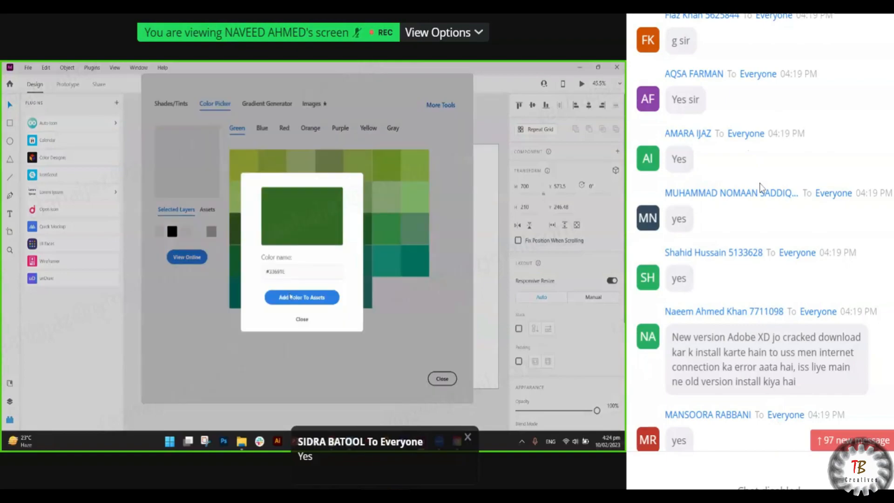
{"action": "left_click", "coordinate": [303, 320]}
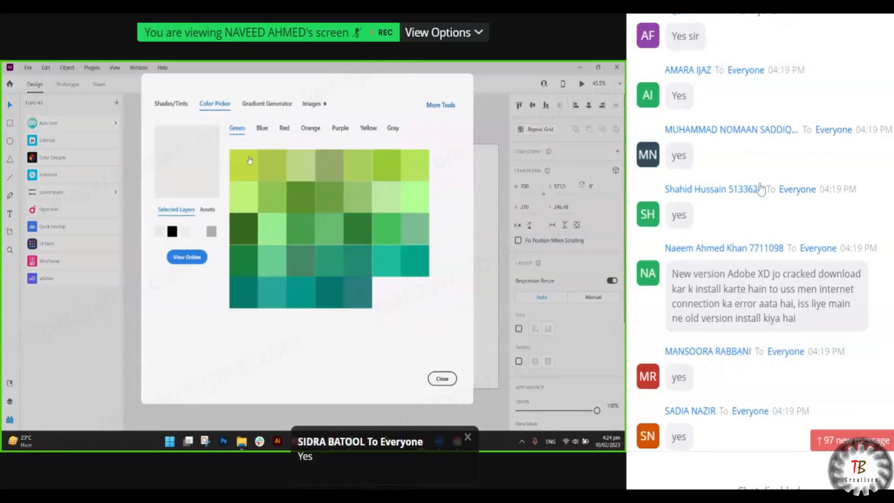
{"action": "left_click", "coordinate": [262, 130]}
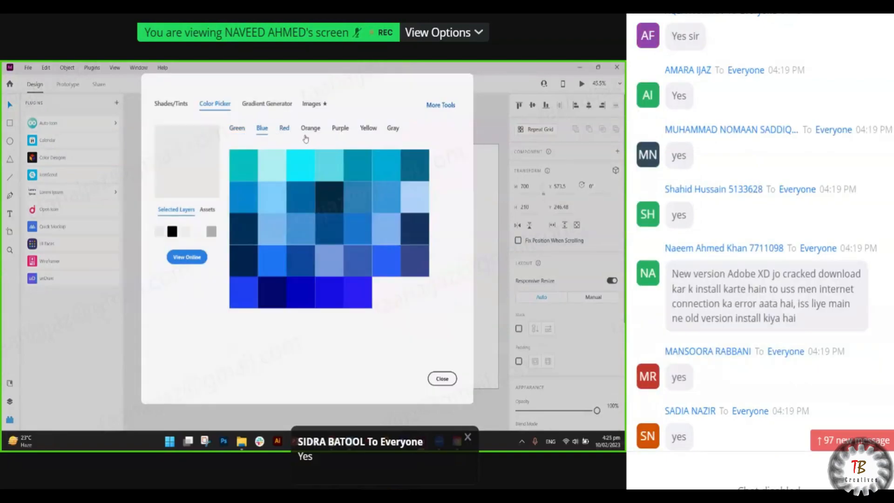
{"action": "left_click", "coordinate": [284, 128]}
{"action": "left_click", "coordinate": [310, 129]}
{"action": "left_click", "coordinate": [340, 129]}
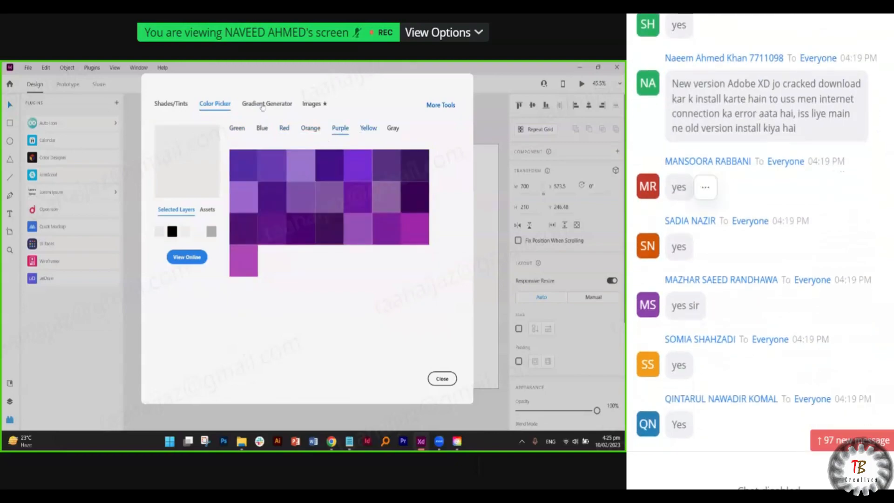
{"action": "left_click", "coordinate": [368, 128]}
{"action": "left_click", "coordinate": [263, 105]}
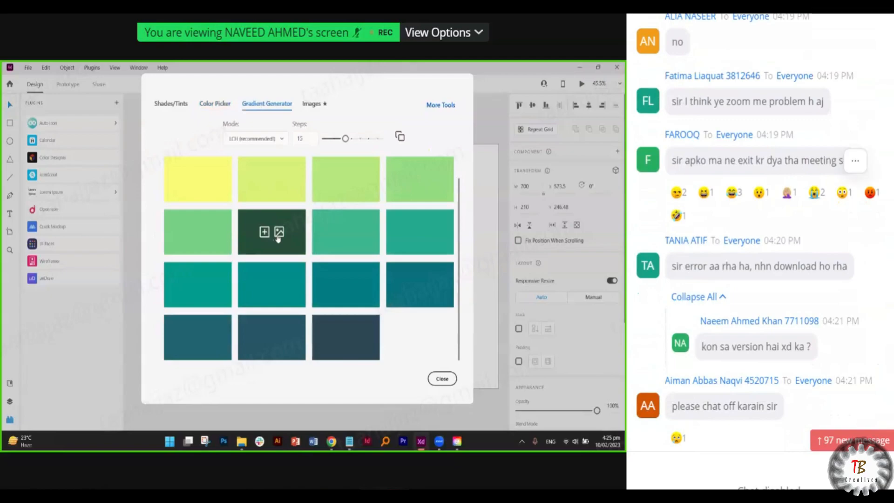
{"action": "left_click", "coordinate": [278, 233]}
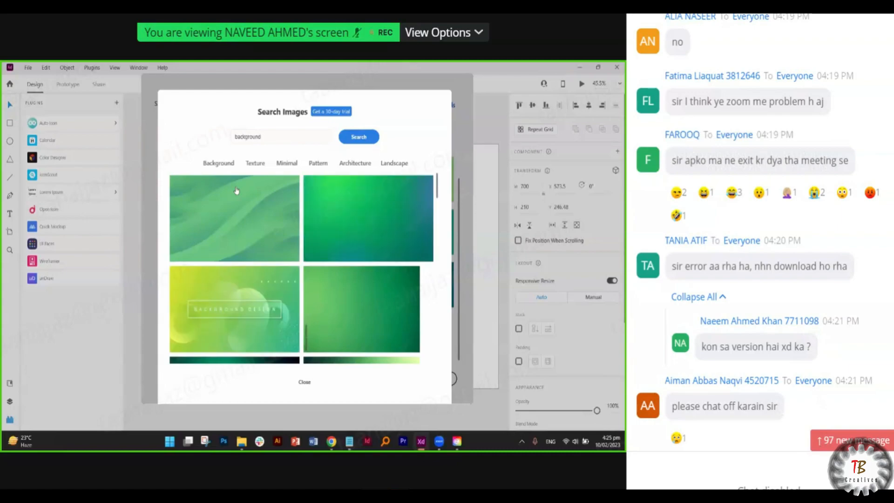
- Scroll the background image results and open one image on Adobe Stock
{"action": "scroll", "coordinate": [279, 215], "scroll_direction": "down", "scroll_amount": 5}
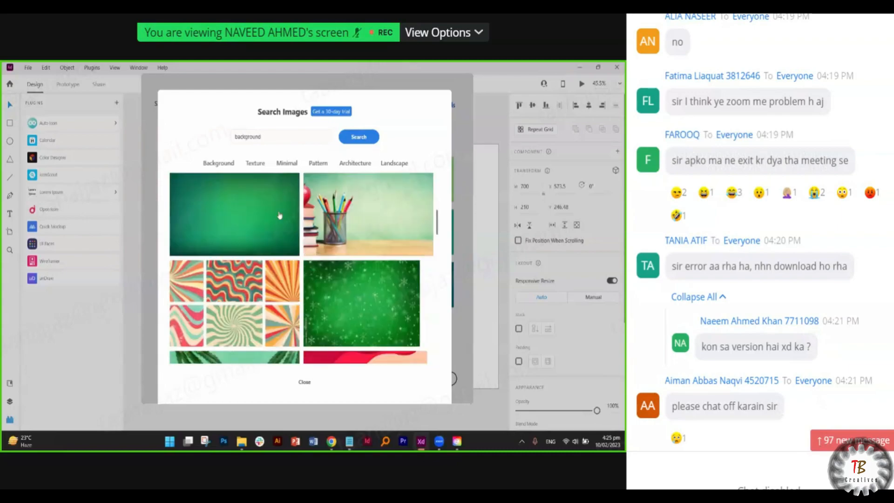
{"action": "scroll", "coordinate": [279, 215], "scroll_direction": "down", "scroll_amount": 5}
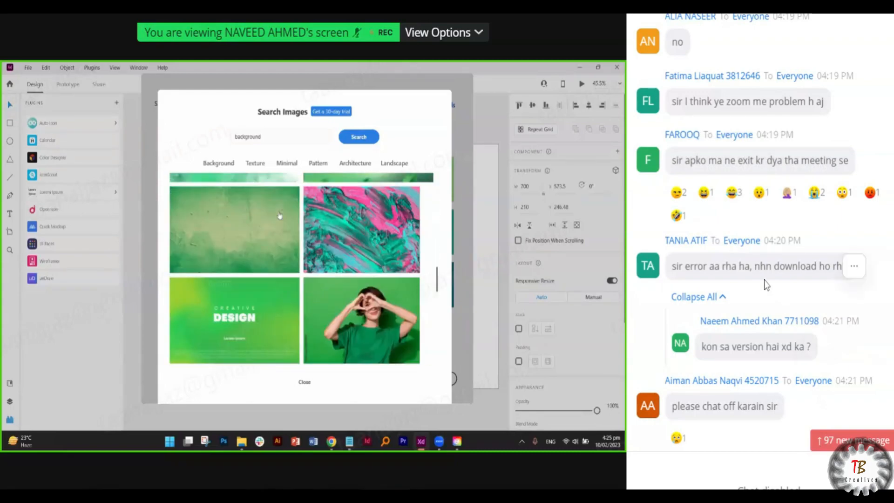
{"action": "scroll", "coordinate": [280, 215], "scroll_direction": "down", "scroll_amount": 5}
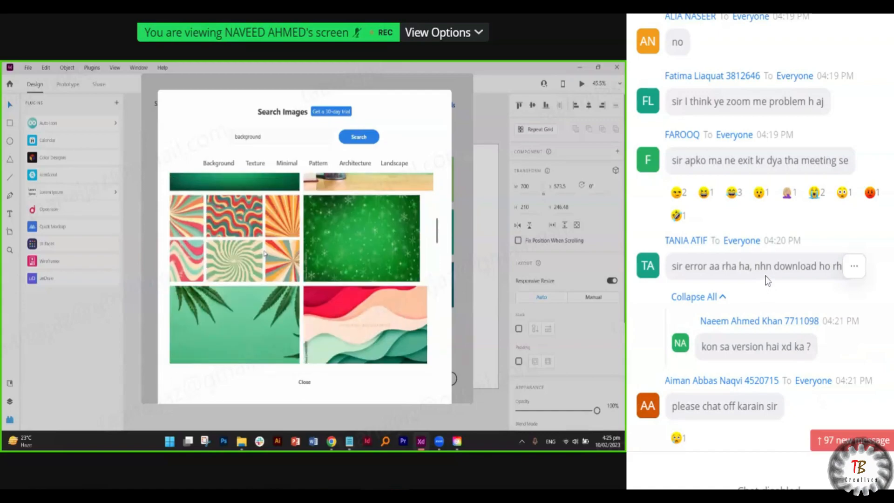
{"action": "left_click", "coordinate": [264, 254]}
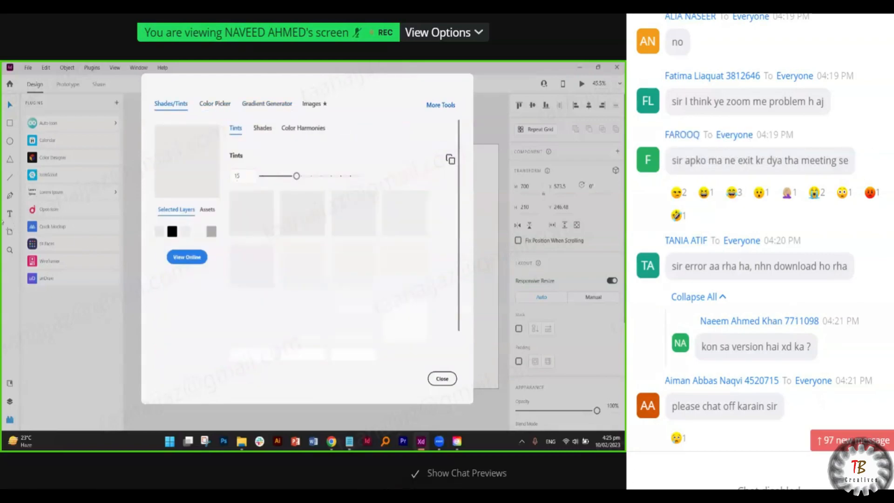
{"action": "key", "text": "alt+h"}
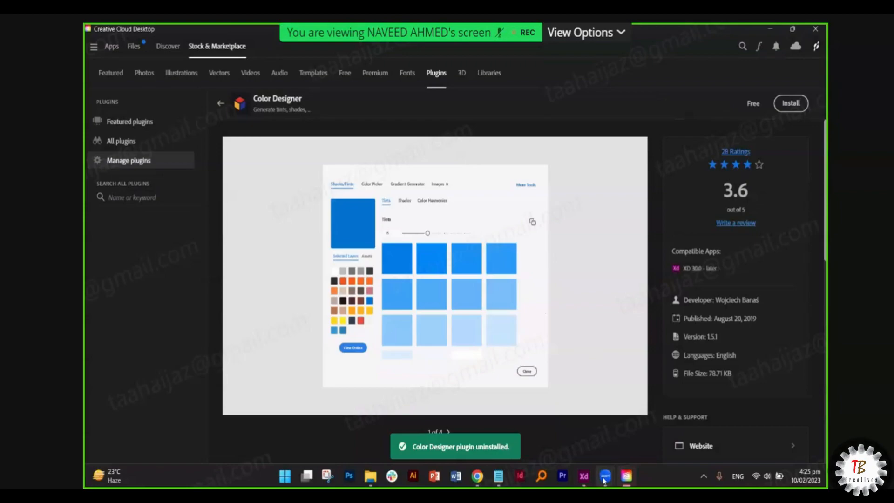
- Return to Adobe XD, where Color Designer no longer appears among the plugins
{"action": "left_click", "coordinate": [582, 477]}
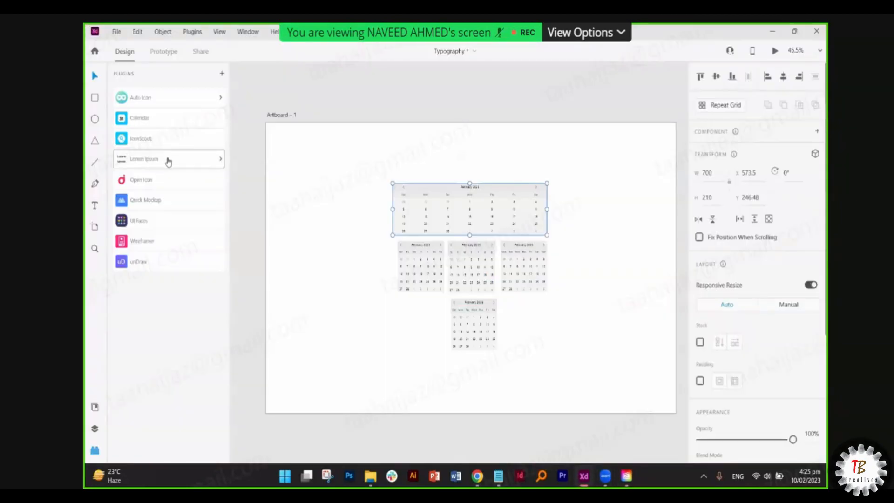
- Open Quick Mockup, apply the Kyoto theme, and browse its assets and page templates
{"action": "left_click", "coordinate": [140, 206]}
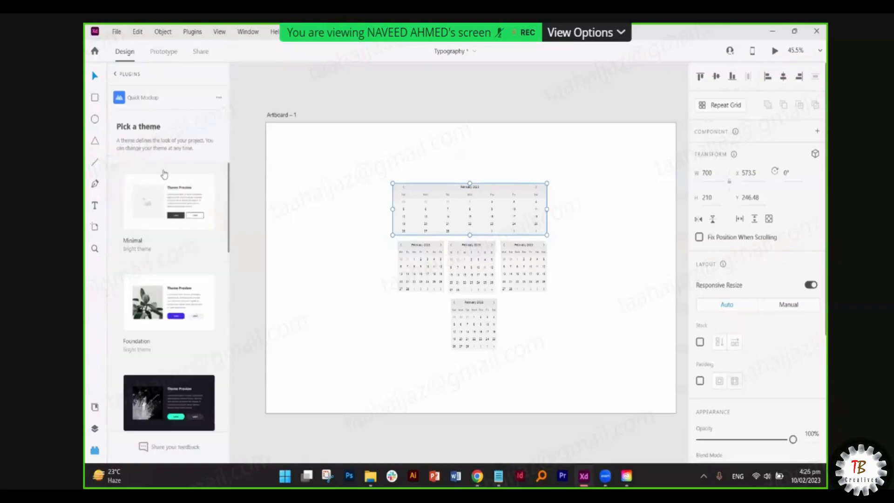
{"action": "left_click", "coordinate": [218, 97]}
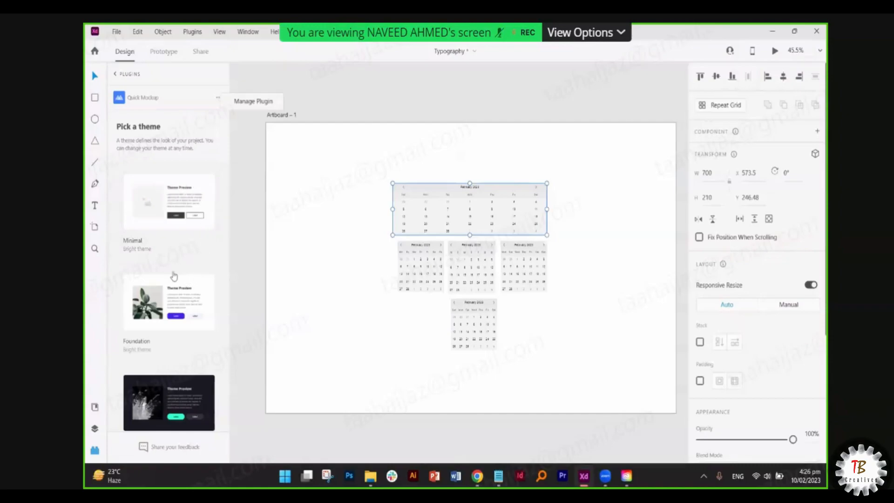
{"action": "scroll", "coordinate": [176, 174], "scroll_direction": "down", "scroll_amount": 5}
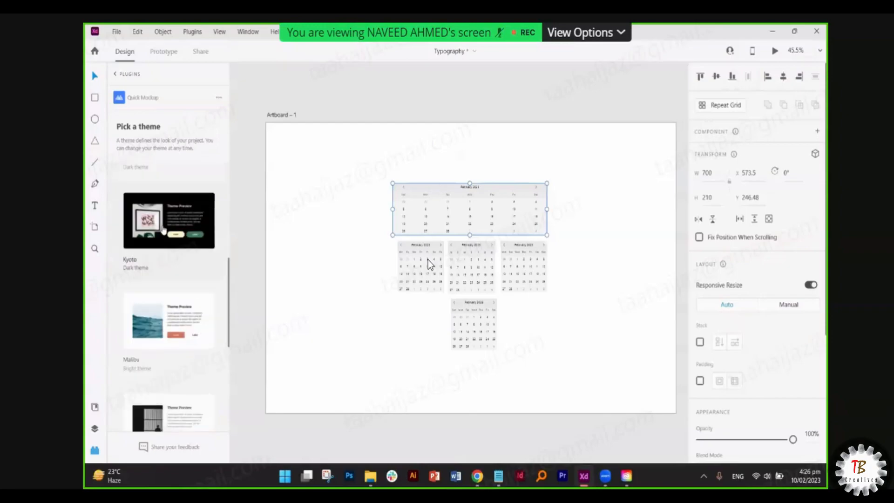
{"action": "left_click", "coordinate": [177, 176]}
{"action": "scroll", "coordinate": [209, 278], "scroll_direction": "down", "scroll_amount": 4}
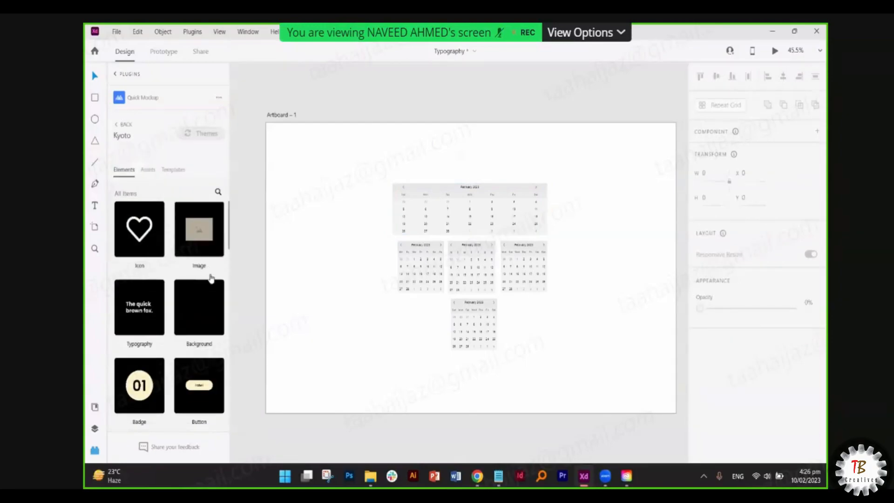
{"action": "scroll", "coordinate": [210, 279], "scroll_direction": "down", "scroll_amount": 10}
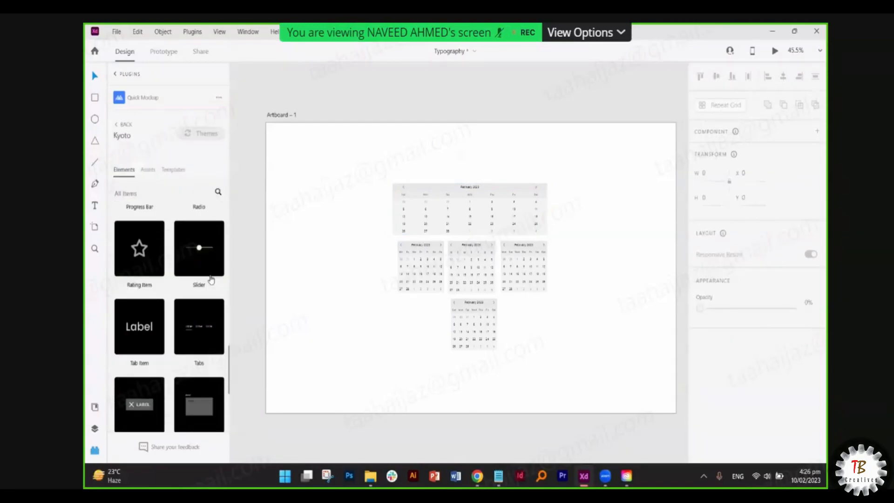
{"action": "left_click", "coordinate": [148, 170]}
{"action": "scroll", "coordinate": [178, 255], "scroll_direction": "down", "scroll_amount": 5}
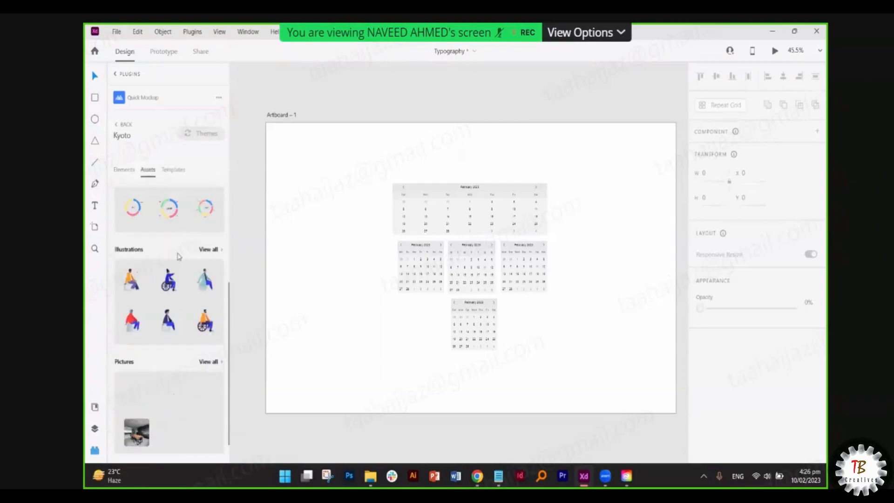
{"action": "scroll", "coordinate": [176, 270], "scroll_direction": "up", "scroll_amount": 6}
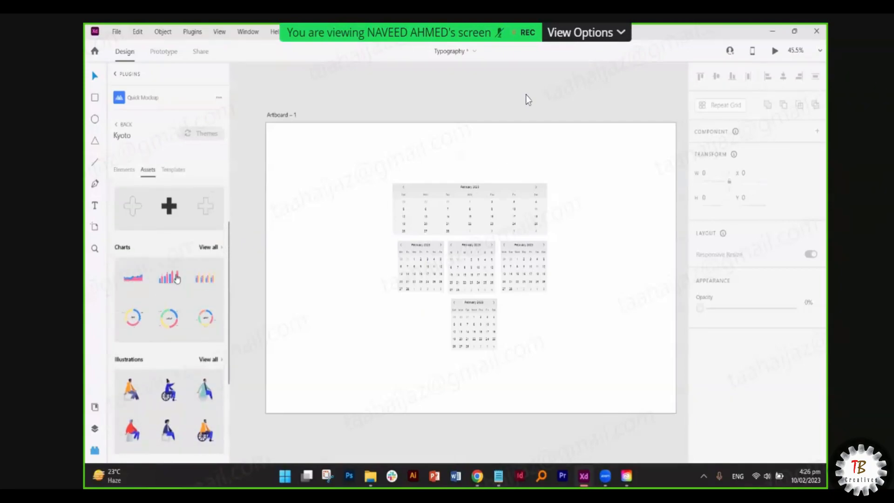
{"action": "scroll", "coordinate": [154, 267], "scroll_direction": "up", "scroll_amount": 1}
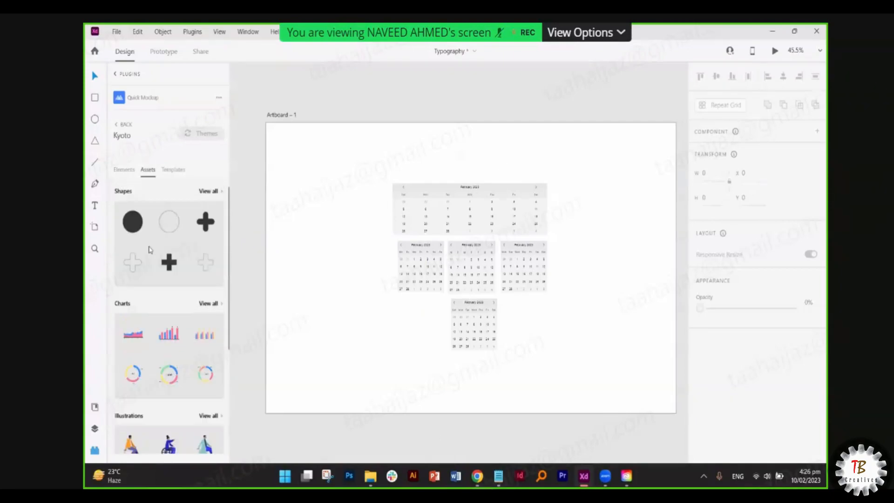
{"action": "left_click", "coordinate": [177, 172]}
{"action": "scroll", "coordinate": [186, 270], "scroll_direction": "down", "scroll_amount": 5}
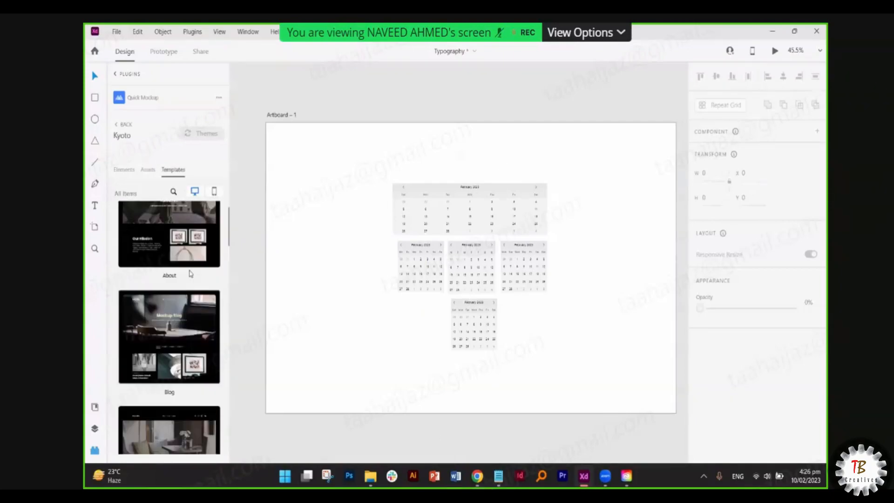
- Insert the Kyoto About template, undo a trial move of the phone mockups, and shift the About artboard left
{"action": "scroll", "coordinate": [189, 275], "scroll_direction": "up", "scroll_amount": 1}
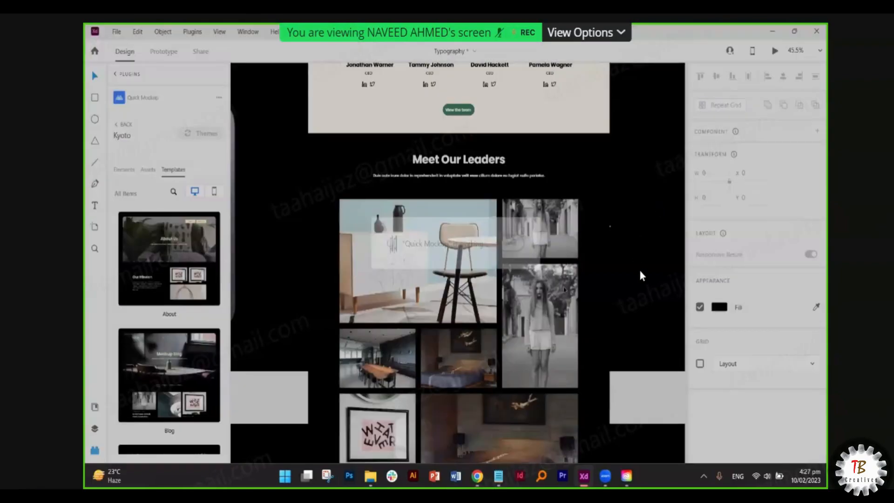
{"action": "scroll", "coordinate": [563, 287], "scroll_direction": "down", "scroll_amount": 7}
{"action": "scroll", "coordinate": [664, 214], "scroll_direction": "down", "scroll_amount": 3}
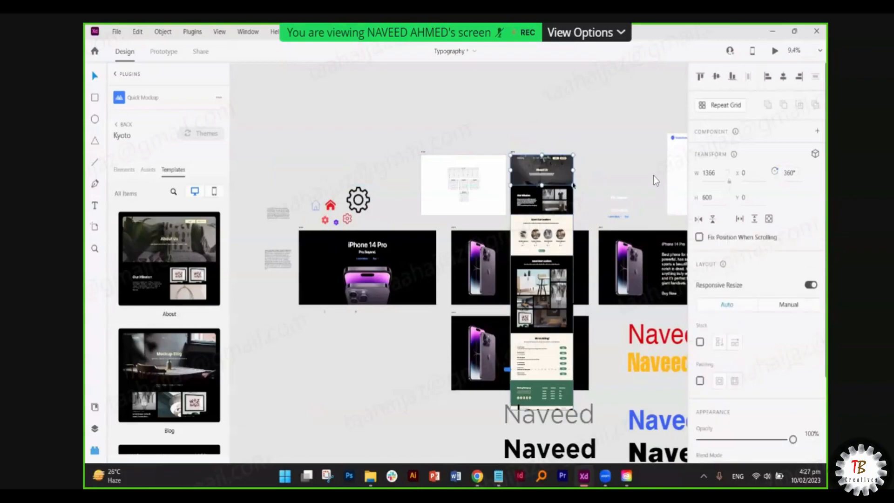
{"action": "scroll", "coordinate": [654, 177], "scroll_direction": "down", "scroll_amount": 2}
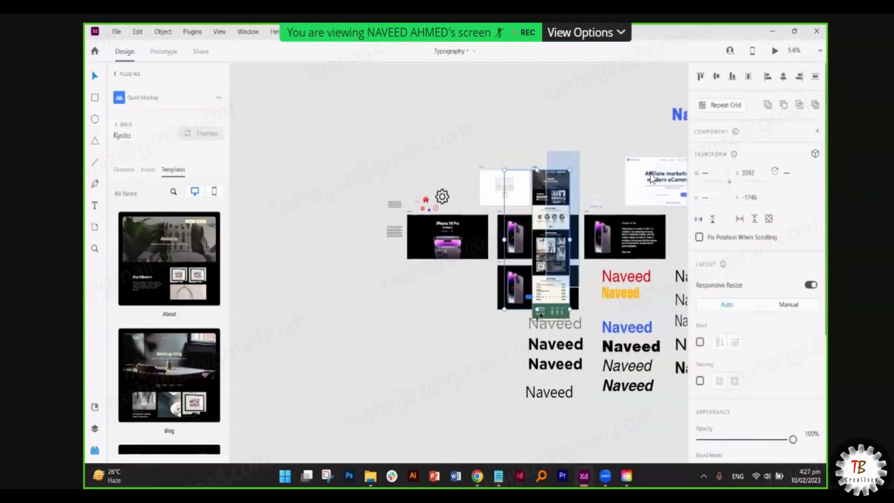
{"action": "left_click", "coordinate": [267, 279]}
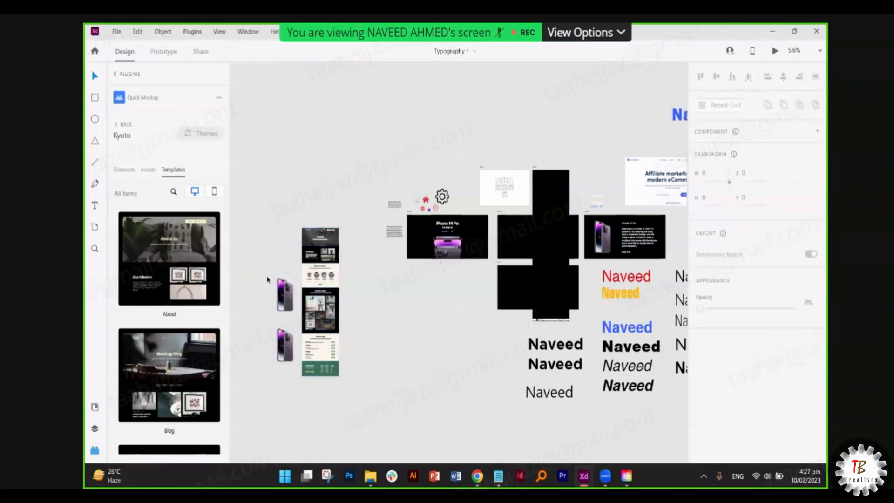
{"action": "left_click_drag", "start_coordinate": [300, 373], "coordinate": [267, 263]}
{"action": "left_click_drag", "start_coordinate": [302, 312], "coordinate": [420, 335]}
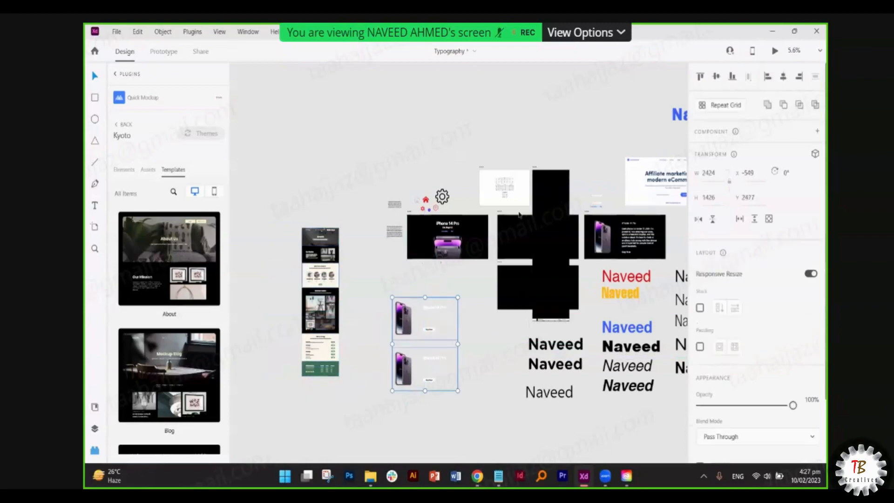
{"action": "left_click_drag", "start_coordinate": [552, 184], "coordinate": [321, 280]}
{"action": "left_click", "coordinate": [575, 186]}
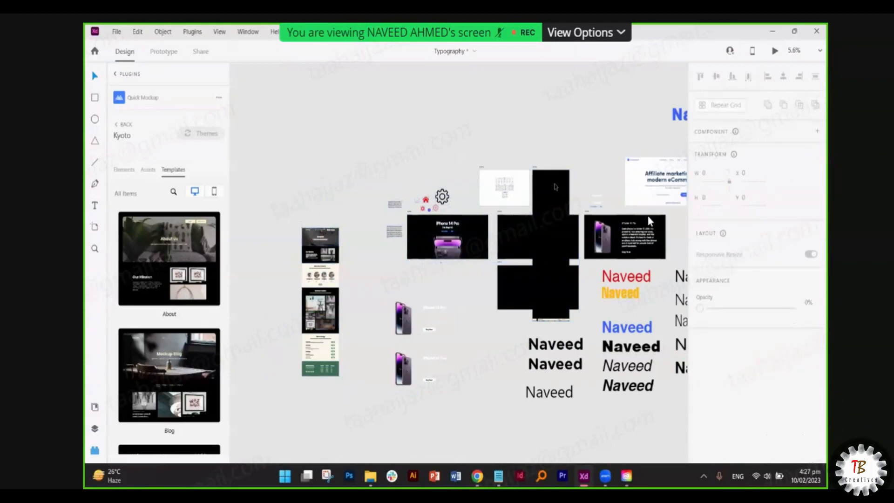
{"action": "key", "text": "ctrl+z"}
{"action": "key", "text": "ctrl+z"}
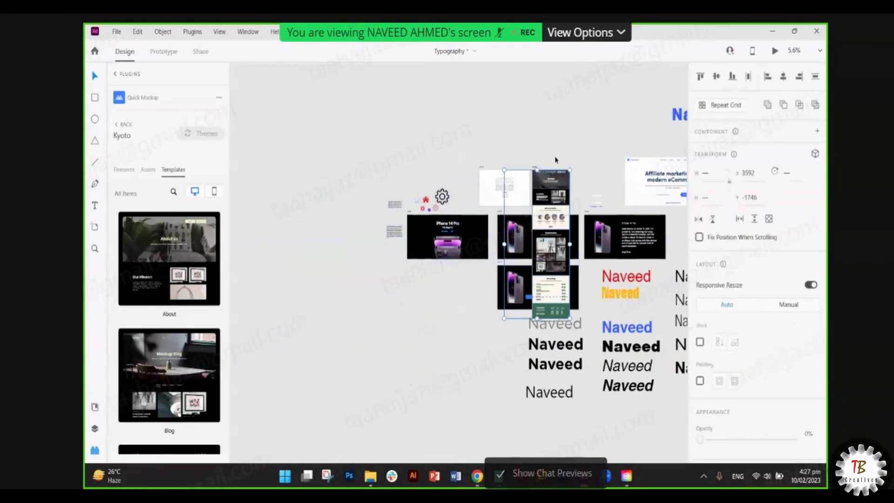
{"action": "left_click", "coordinate": [557, 159]}
{"action": "left_click_drag", "start_coordinate": [534, 167], "coordinate": [319, 163]}
- Scroll through the About artboard, selecting the About Us hero and the Our Mission photos
{"action": "scroll", "coordinate": [561, 145], "scroll_direction": "left", "scroll_amount": 3}
{"action": "scroll", "coordinate": [488, 174], "scroll_direction": "up", "scroll_amount": 12}
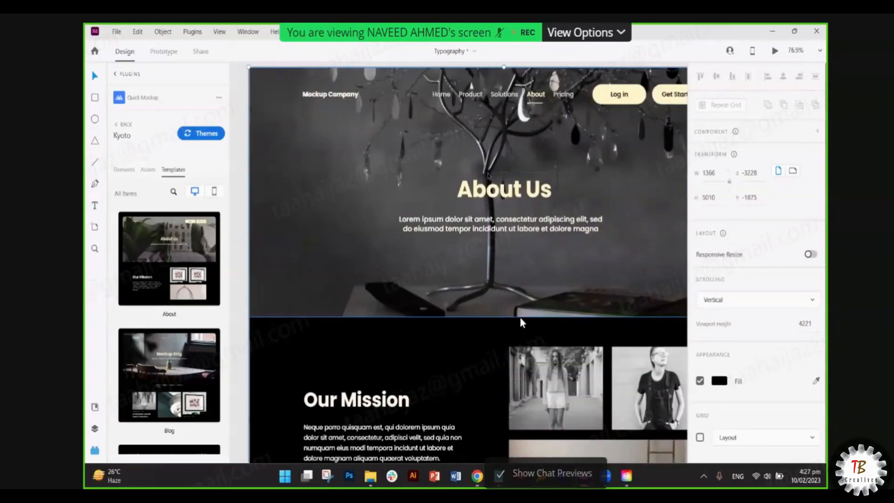
{"action": "scroll", "coordinate": [528, 252], "scroll_direction": "down", "scroll_amount": 2}
{"action": "left_click", "coordinate": [522, 252]}
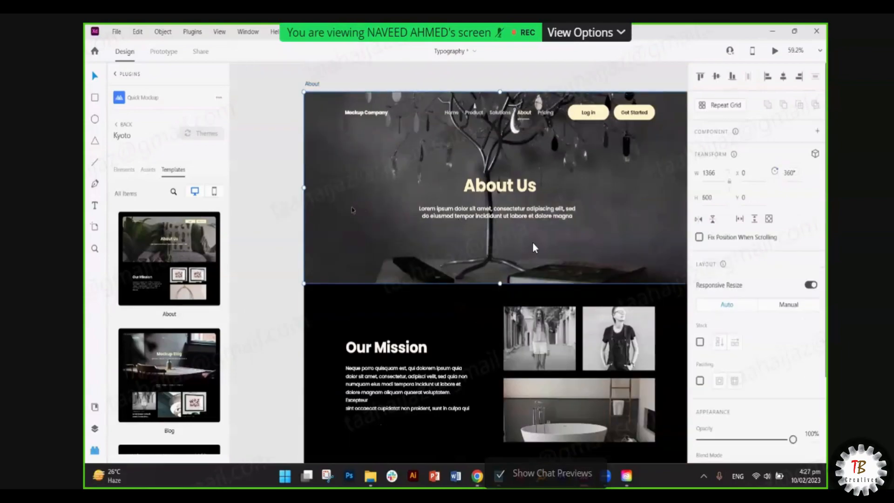
{"action": "scroll", "coordinate": [533, 248], "scroll_direction": "down", "scroll_amount": 3}
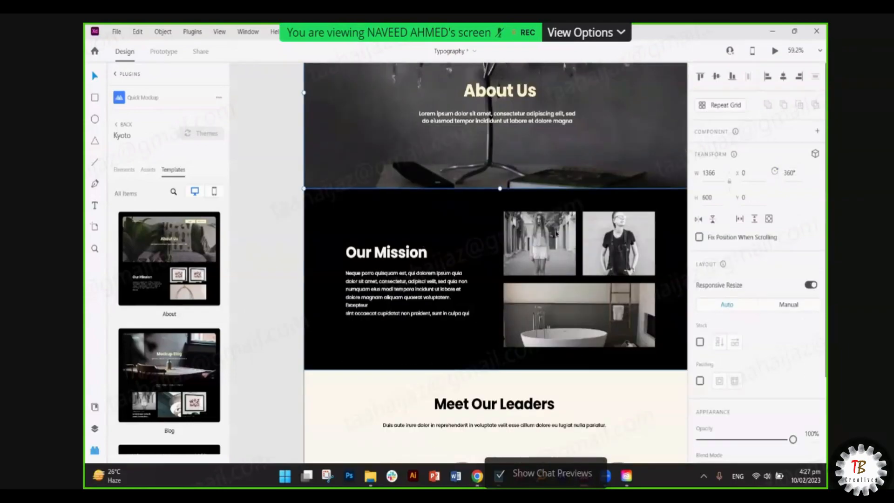
{"action": "left_click", "coordinate": [556, 234]}
{"action": "double_click", "coordinate": [555, 238]}
{"action": "left_click", "coordinate": [605, 244]}
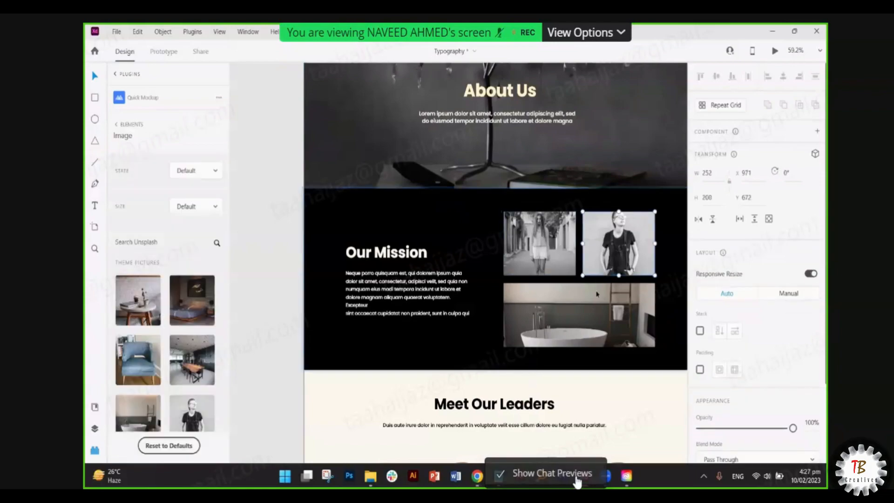
{"action": "left_click", "coordinate": [597, 294]}
{"action": "scroll", "coordinate": [400, 292], "scroll_direction": "down", "scroll_amount": 3}
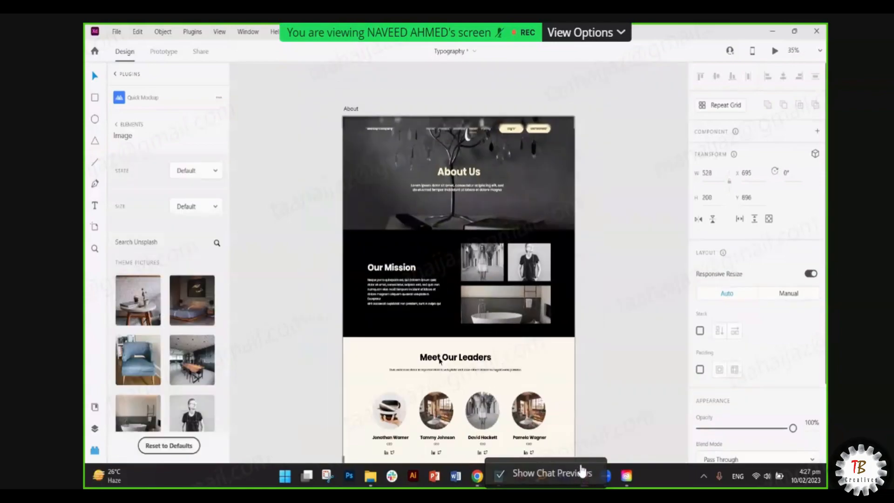
{"action": "scroll", "coordinate": [439, 361], "scroll_direction": "down", "scroll_amount": 10}
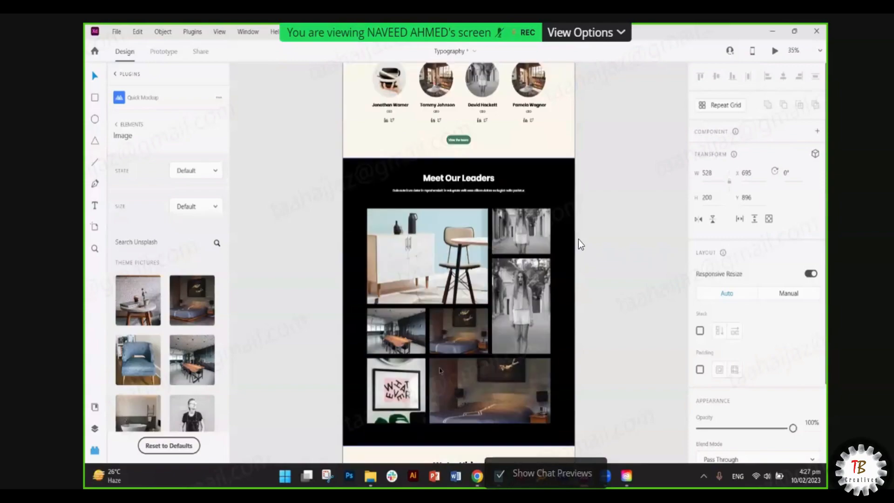
{"action": "scroll", "coordinate": [586, 236], "scroll_direction": "up", "scroll_amount": 10}
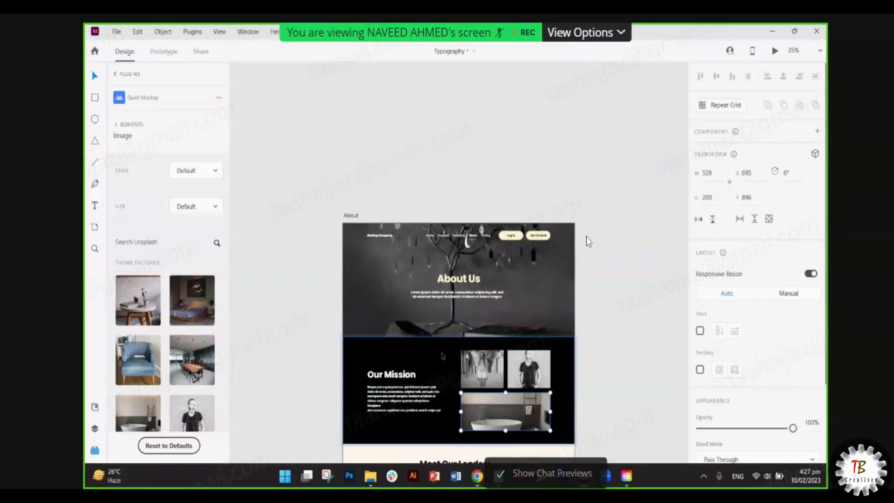
- Select the whole About artboard and try extending its height, then undo the change
{"action": "left_click", "coordinate": [351, 216]}
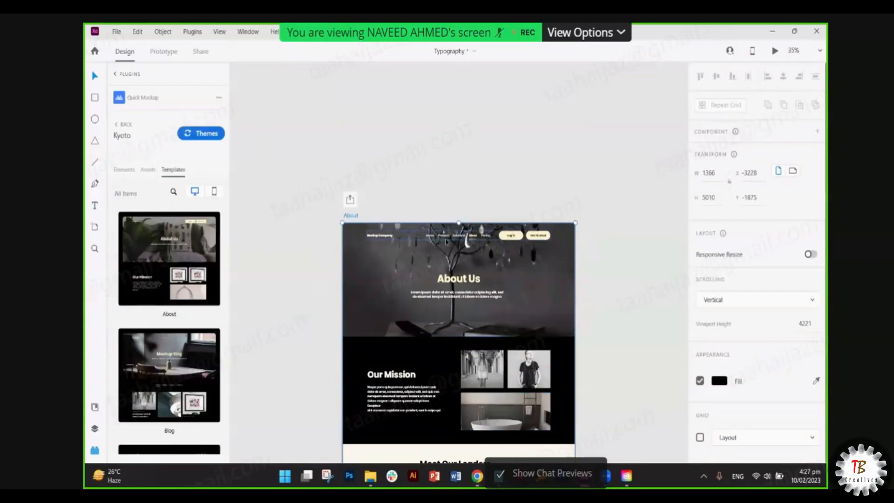
{"action": "scroll", "coordinate": [446, 242], "scroll_direction": "down", "scroll_amount": 5}
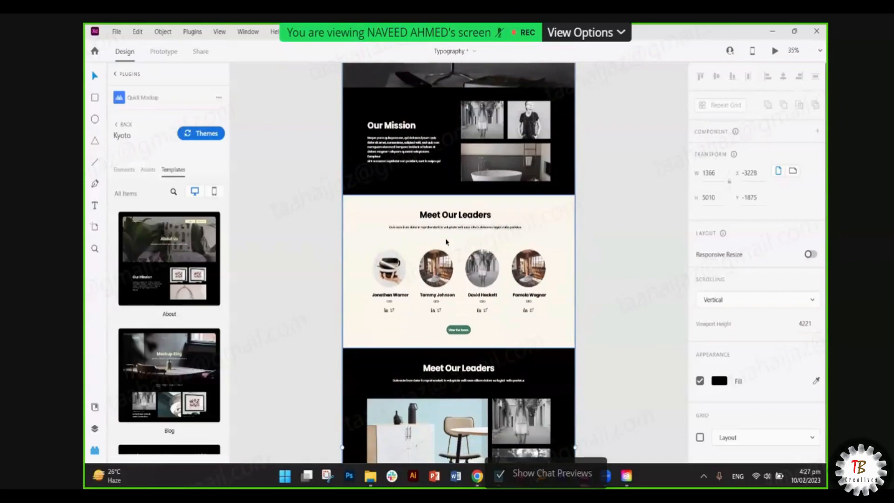
{"action": "scroll", "coordinate": [446, 242], "scroll_direction": "down", "scroll_amount": 9}
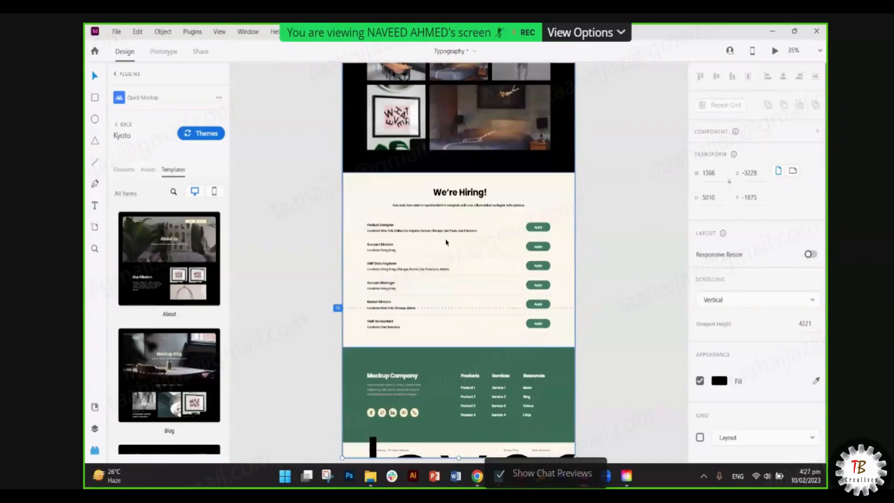
{"action": "scroll", "coordinate": [446, 242], "scroll_direction": "up", "scroll_amount": 1}
{"action": "scroll", "coordinate": [446, 240], "scroll_direction": "down", "scroll_amount": 4}
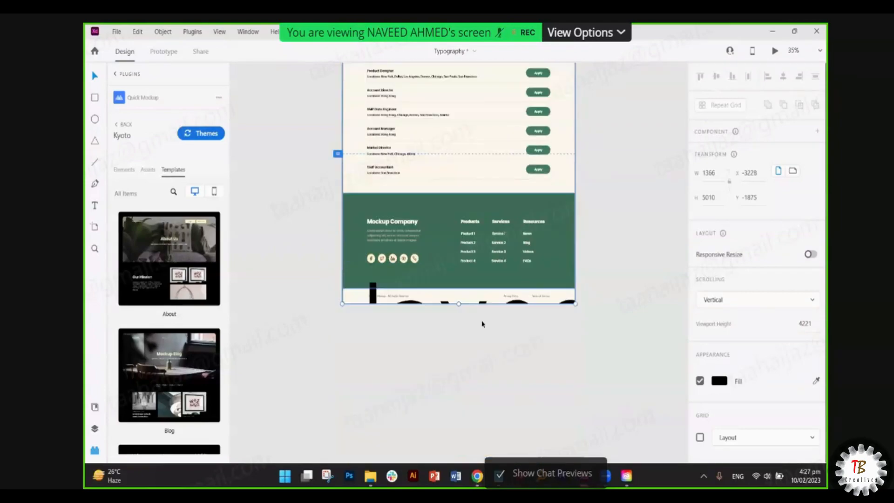
{"action": "left_click_drag", "start_coordinate": [461, 361], "coordinate": [467, 386]}
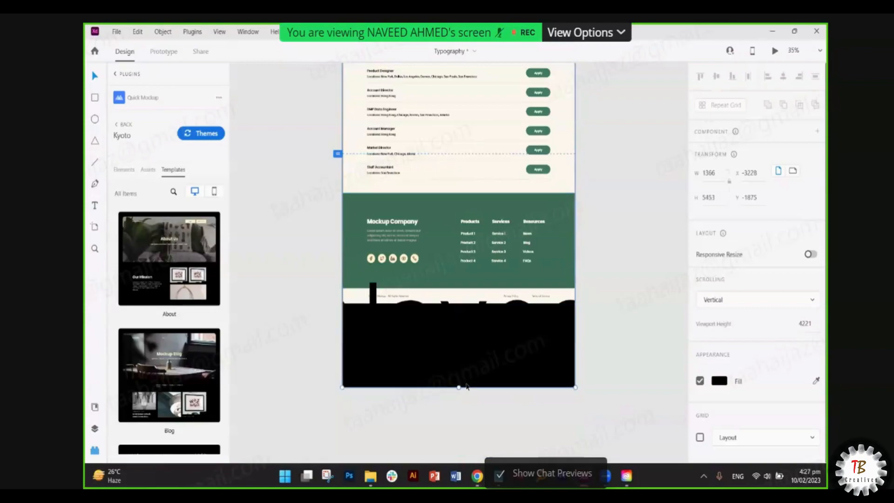
{"action": "key", "text": "ctrl+z"}
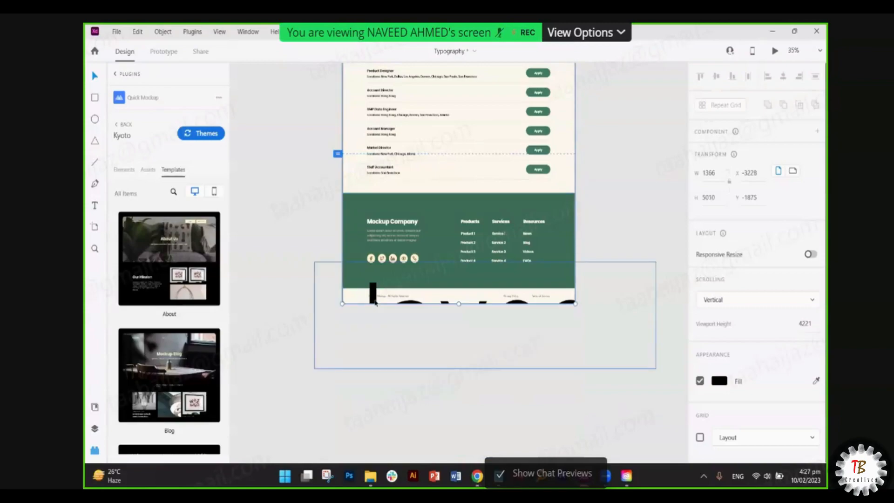
- Move the large name text off the About artboard to below it
{"action": "double_click", "coordinate": [375, 302]}
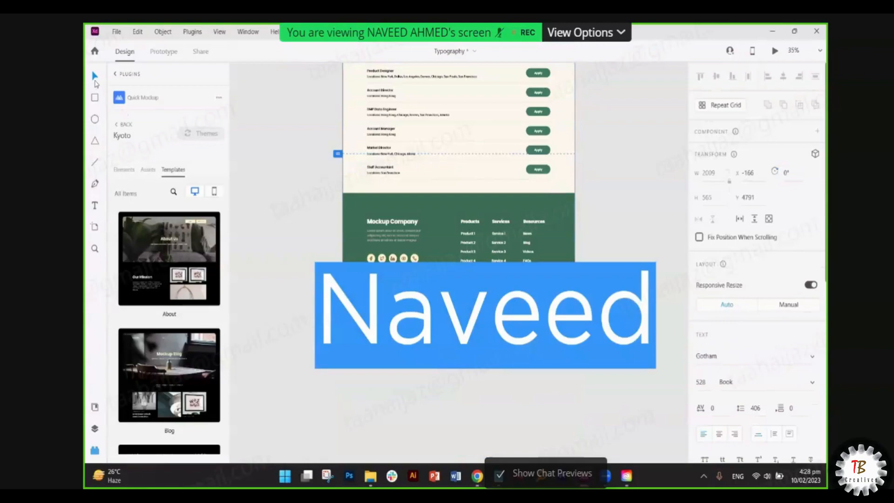
{"action": "left_click", "coordinate": [95, 81]}
{"action": "left_click_drag", "start_coordinate": [435, 315], "coordinate": [400, 397]}
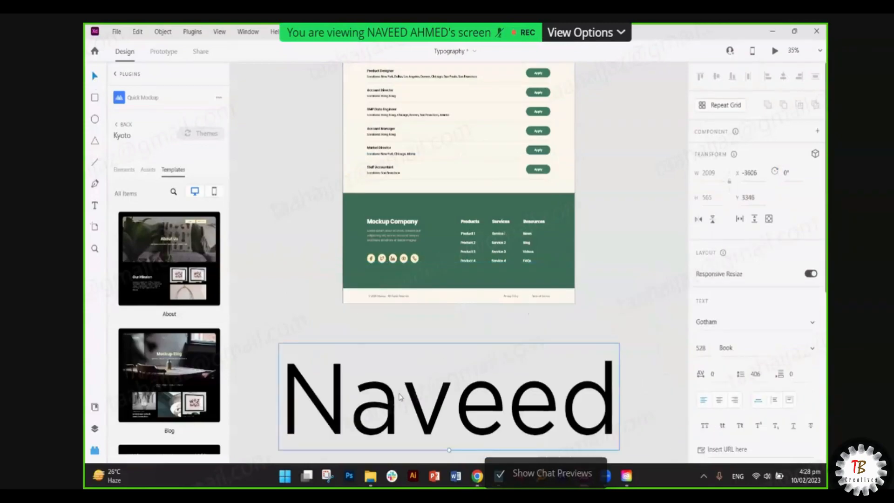
{"action": "left_click", "coordinate": [385, 340]}
- Scroll back over the About artboard and zoom out to about 12% to see it whole
{"action": "scroll", "coordinate": [414, 295], "scroll_direction": "up", "scroll_amount": 5}
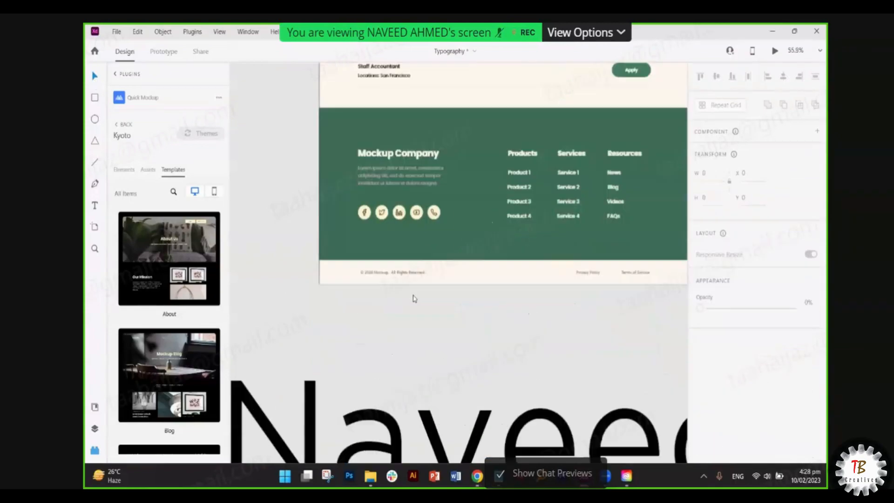
{"action": "scroll", "coordinate": [538, 269], "scroll_direction": "up", "scroll_amount": 15}
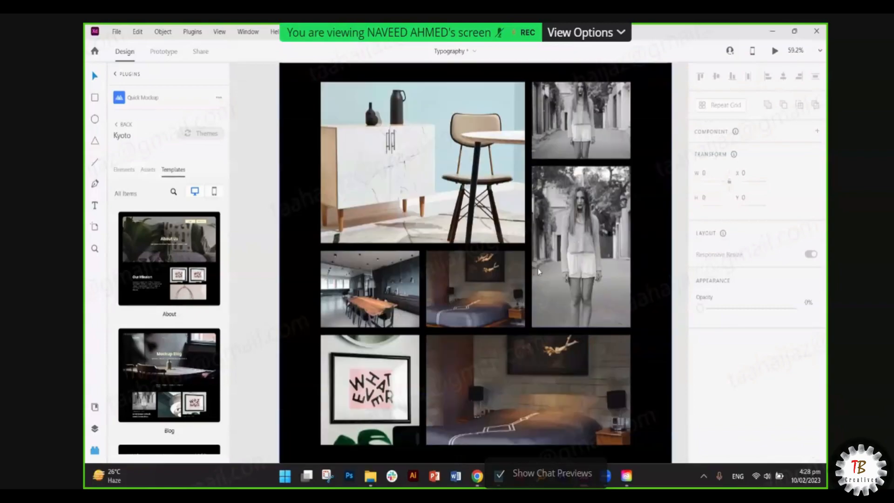
{"action": "scroll", "coordinate": [537, 279], "scroll_direction": "up", "scroll_amount": 6}
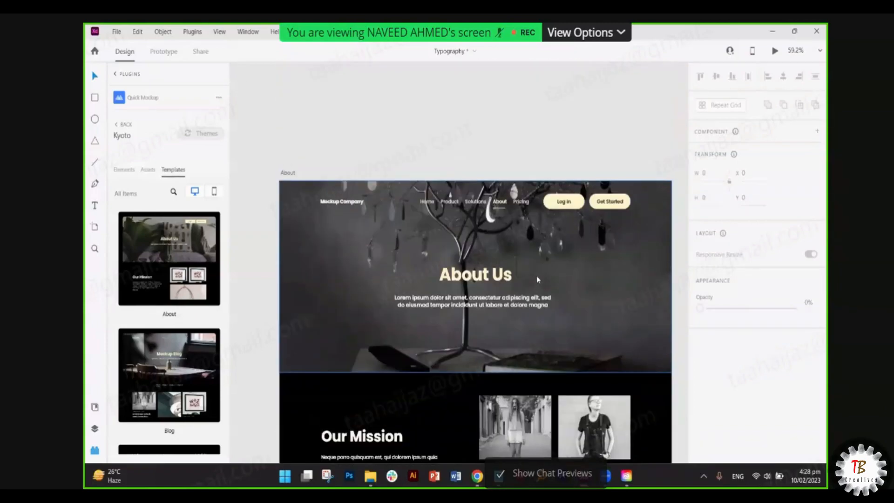
{"action": "scroll", "coordinate": [537, 280], "scroll_direction": "down", "scroll_amount": 10}
{"action": "scroll", "coordinate": [537, 279], "scroll_direction": "down", "scroll_amount": 2}
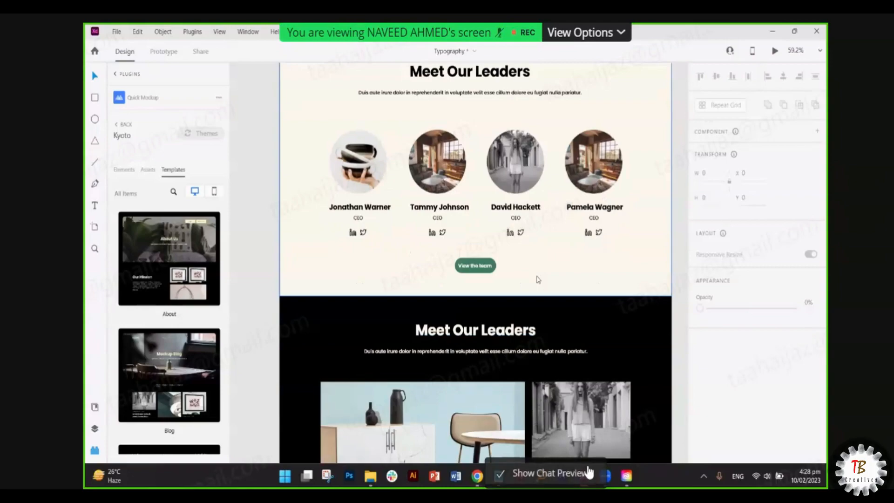
{"action": "scroll", "coordinate": [538, 279], "scroll_direction": "down", "scroll_amount": 7}
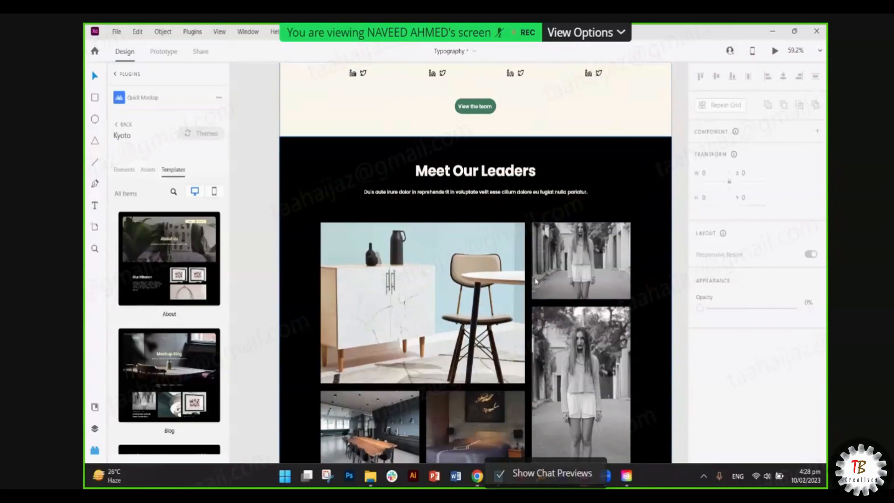
{"action": "scroll", "coordinate": [536, 279], "scroll_direction": "down", "scroll_amount": 1}
{"action": "scroll", "coordinate": [535, 279], "scroll_direction": "down", "scroll_amount": 10}
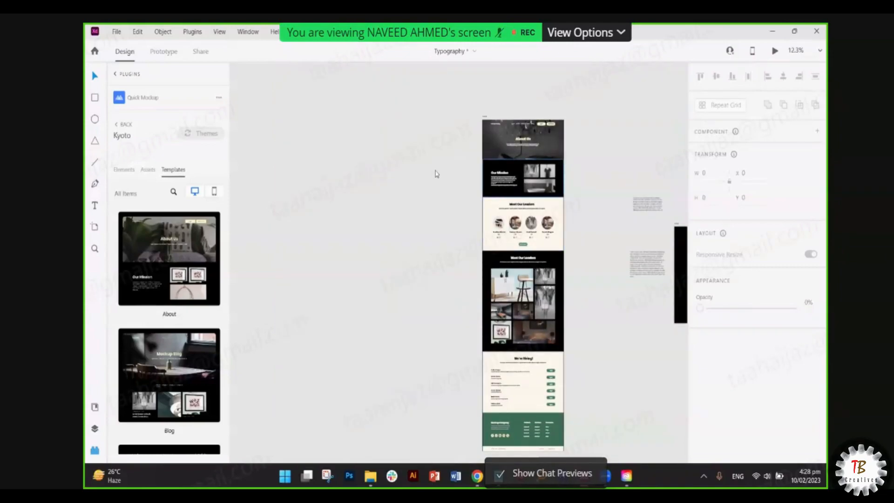
- Filter the Kyoto templates to mobile format, then return to the Pick a theme list
{"action": "scroll", "coordinate": [182, 312], "scroll_direction": "down", "scroll_amount": 6}
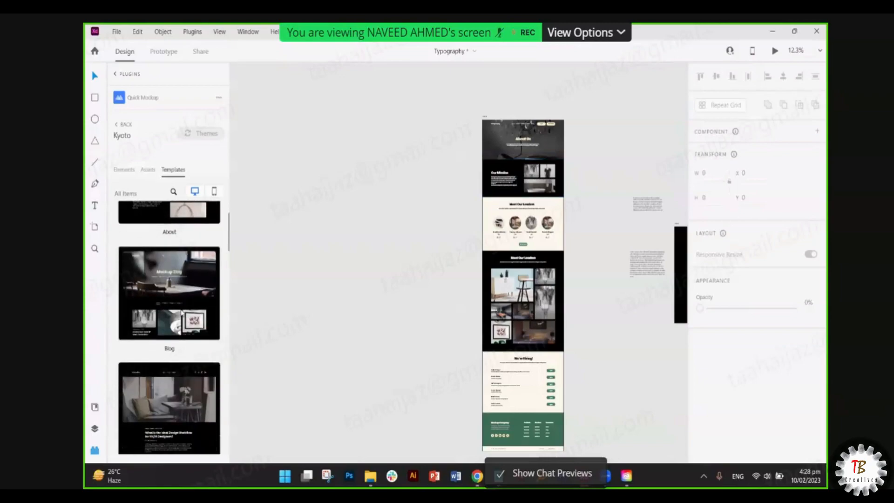
{"action": "scroll", "coordinate": [182, 312], "scroll_direction": "down", "scroll_amount": 8}
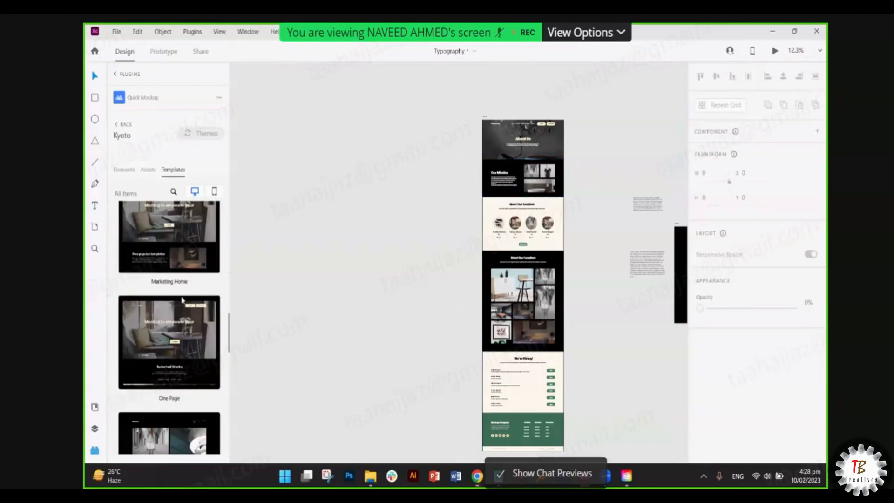
{"action": "left_click", "coordinate": [214, 191]}
{"action": "scroll", "coordinate": [183, 306], "scroll_direction": "down", "scroll_amount": 5}
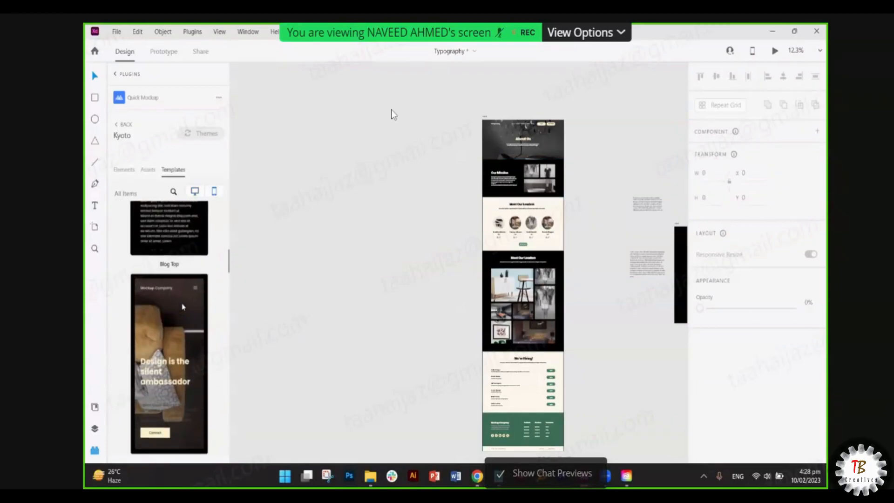
{"action": "scroll", "coordinate": [182, 306], "scroll_direction": "up", "scroll_amount": 5}
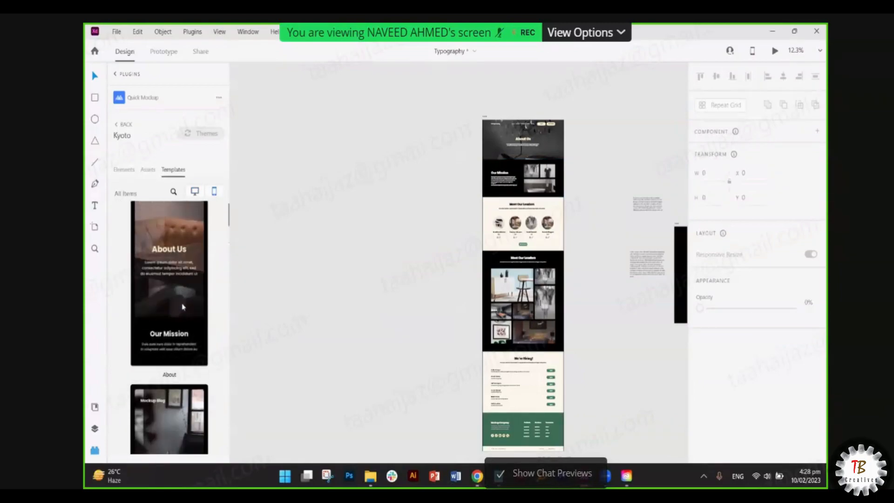
{"action": "scroll", "coordinate": [183, 307], "scroll_direction": "down", "scroll_amount": 2}
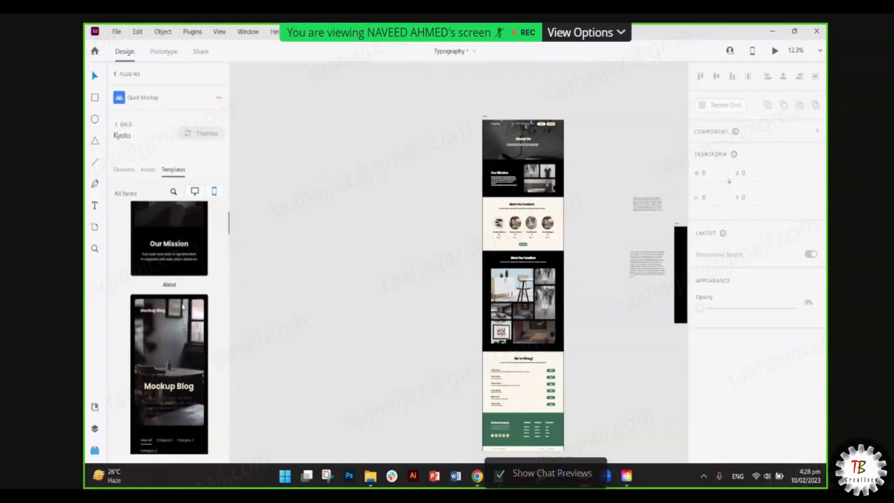
{"action": "left_click", "coordinate": [123, 171]}
{"action": "left_click", "coordinate": [124, 125]}
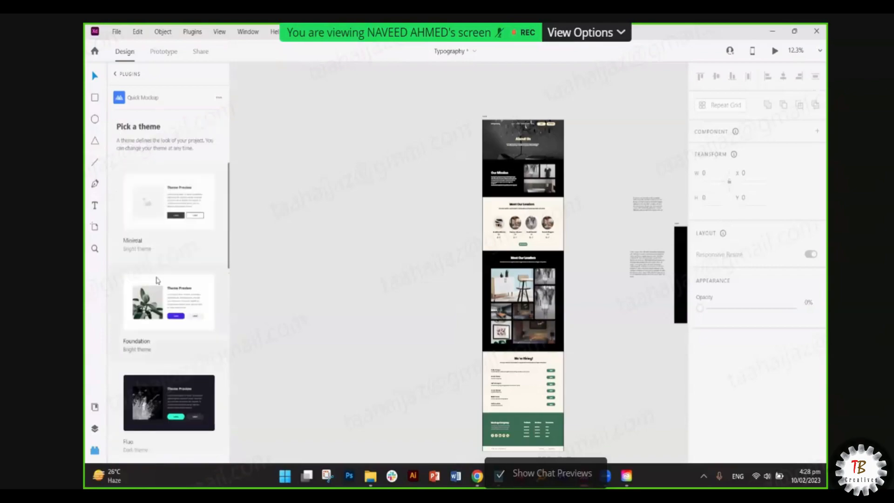
- Scroll the theme list and choose the Pink Elegant theme card
{"action": "scroll", "coordinate": [157, 280], "scroll_direction": "down", "scroll_amount": 10}
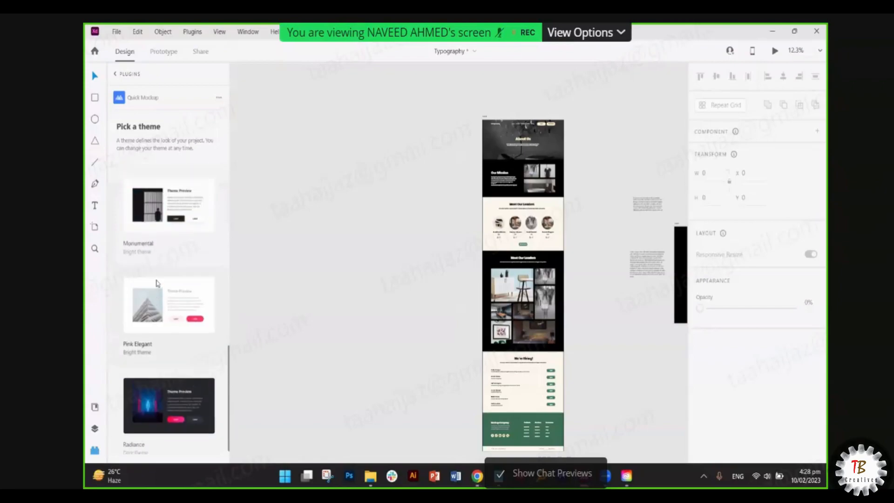
{"action": "scroll", "coordinate": [157, 283], "scroll_direction": "up", "scroll_amount": 5}
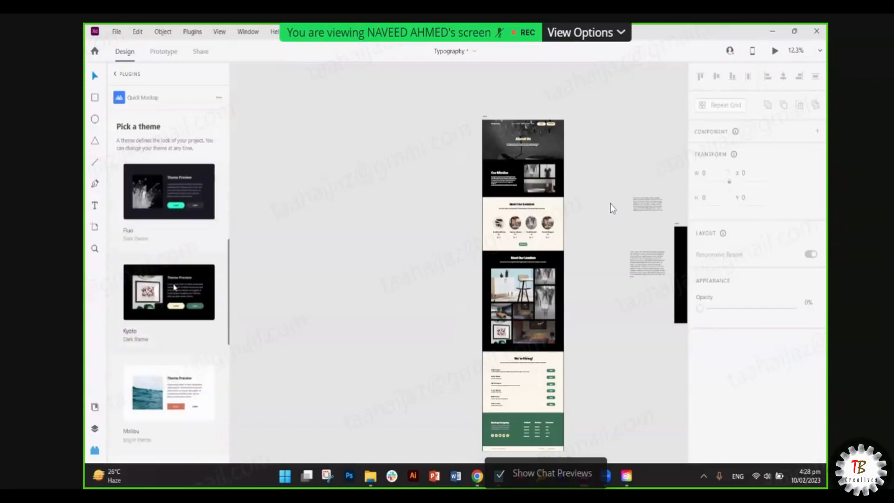
{"action": "scroll", "coordinate": [174, 287], "scroll_direction": "down", "scroll_amount": 5}
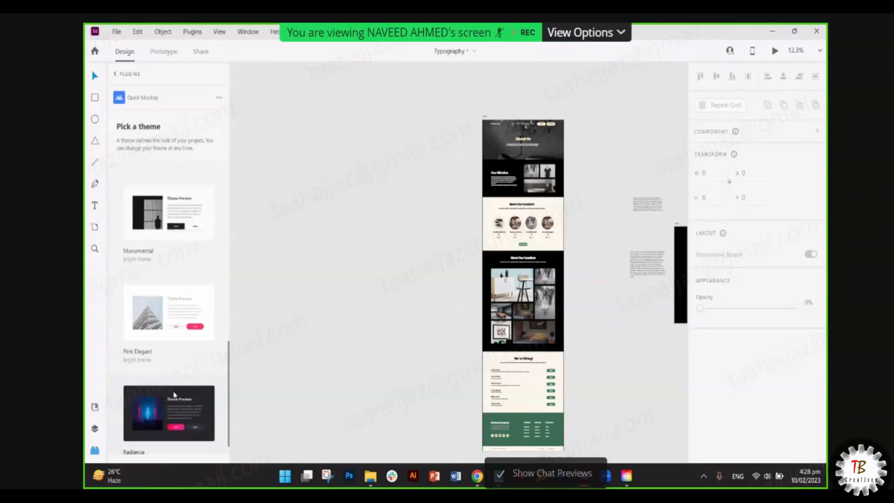
{"action": "scroll", "coordinate": [156, 276], "scroll_direction": "up", "scroll_amount": 3}
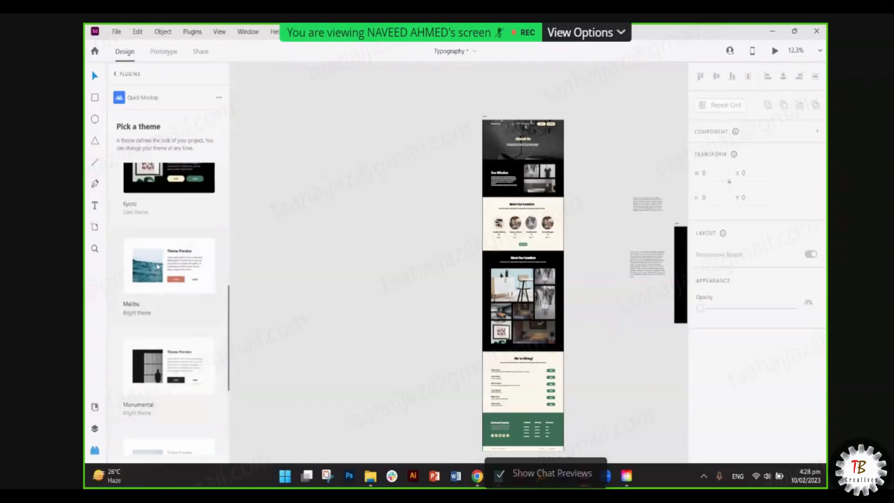
{"action": "scroll", "coordinate": [169, 303], "scroll_direction": "down", "scroll_amount": 2}
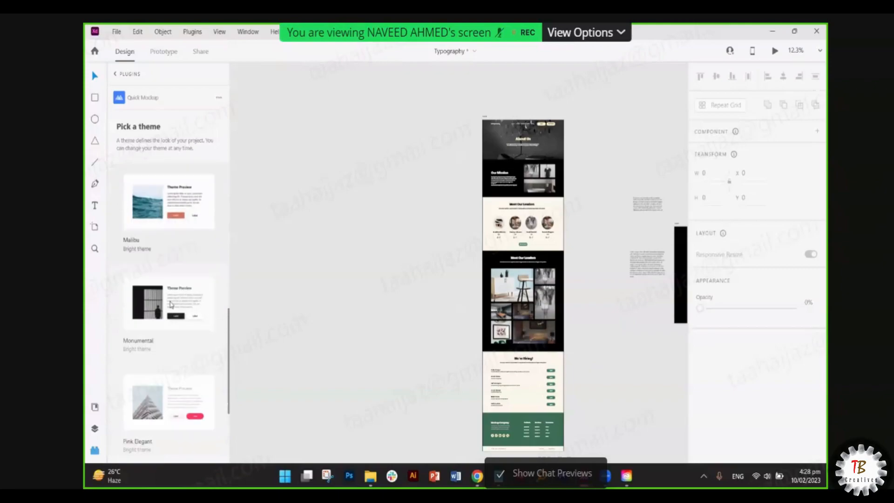
{"action": "scroll", "coordinate": [168, 292], "scroll_direction": "down", "scroll_amount": 2}
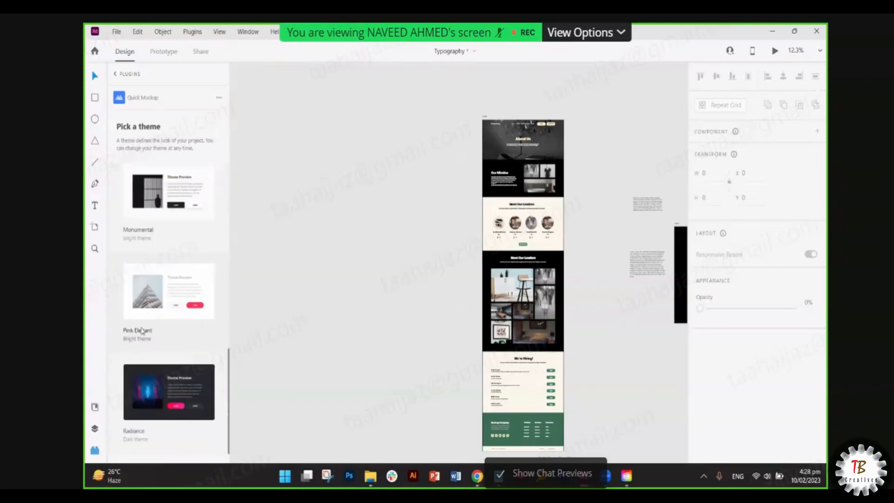
{"action": "left_click", "coordinate": [143, 330]}
{"action": "scroll", "coordinate": [154, 273], "scroll_direction": "down", "scroll_amount": 10}
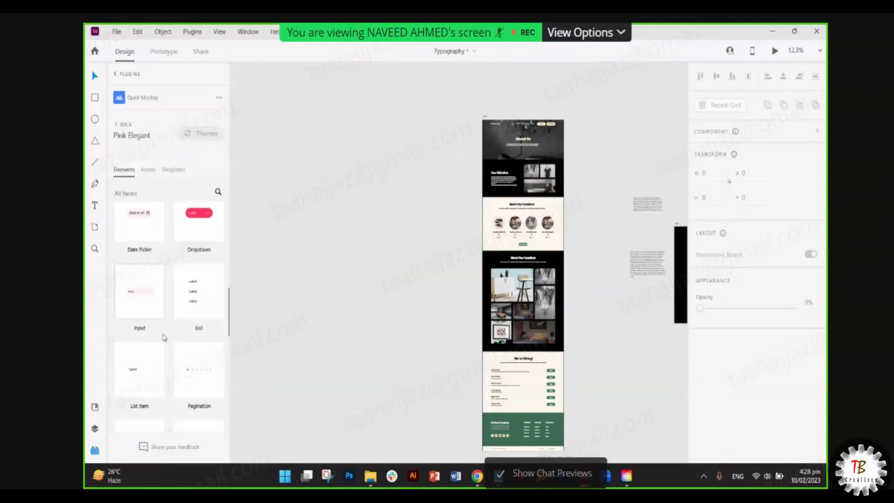
- Show Pink Elegant's mobile templates under Assets > Templates and insert Ecommerce Classic
{"action": "left_click", "coordinate": [148, 169]}
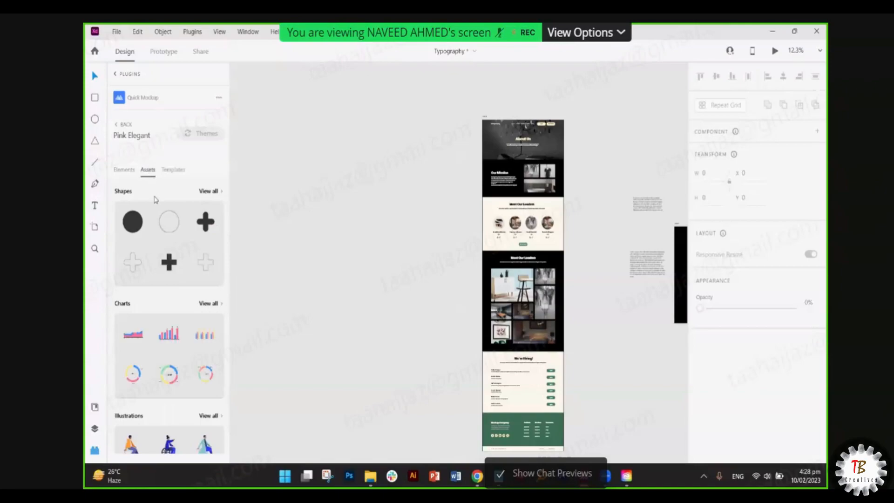
{"action": "scroll", "coordinate": [169, 284], "scroll_direction": "down", "scroll_amount": 5}
{"action": "left_click", "coordinate": [173, 169]}
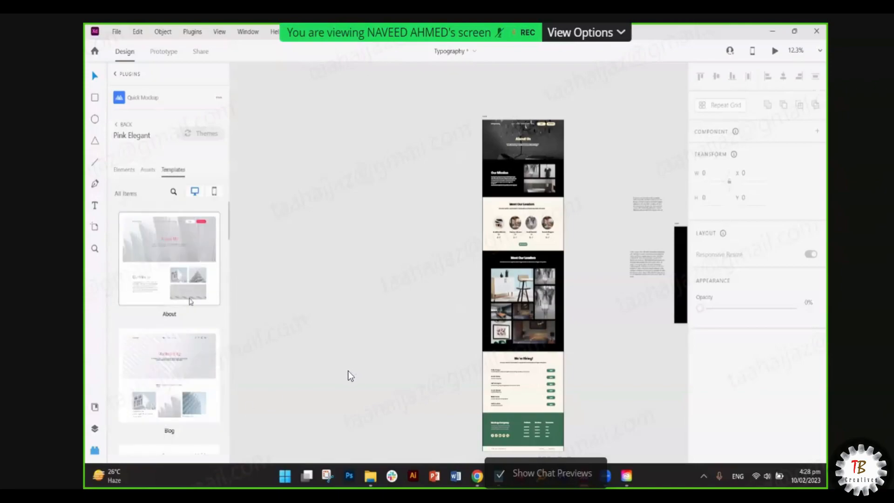
{"action": "scroll", "coordinate": [191, 301], "scroll_direction": "down", "scroll_amount": 15}
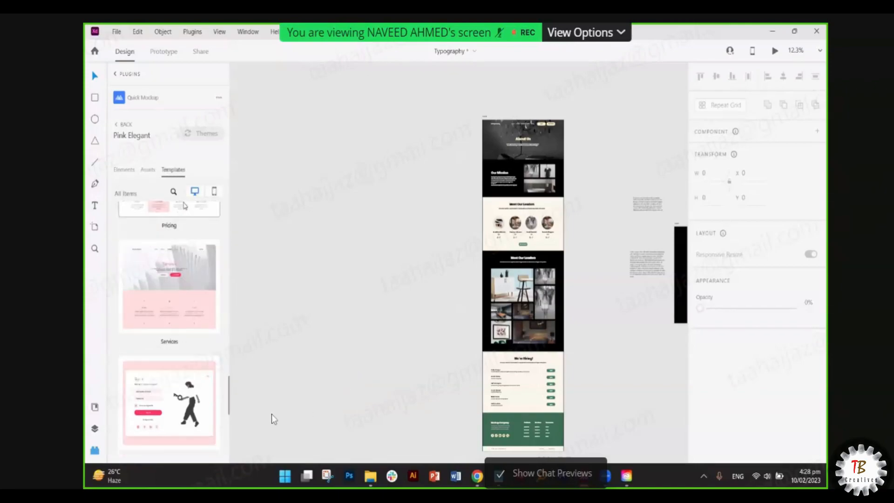
{"action": "left_click", "coordinate": [214, 191]}
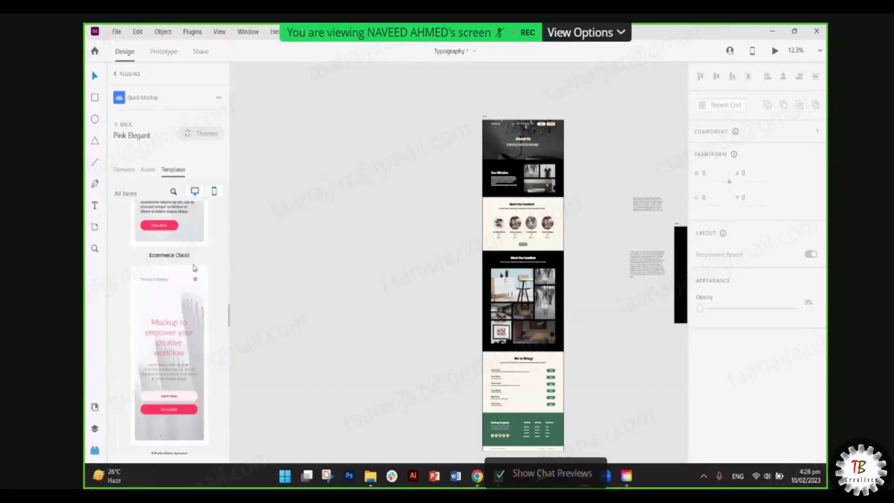
{"action": "scroll", "coordinate": [195, 268], "scroll_direction": "down", "scroll_amount": 10}
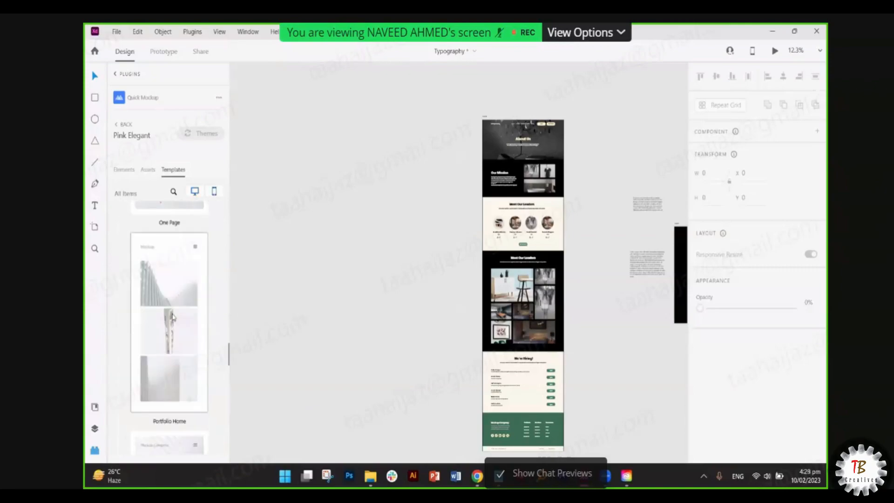
{"action": "scroll", "coordinate": [173, 317], "scroll_direction": "up", "scroll_amount": 5}
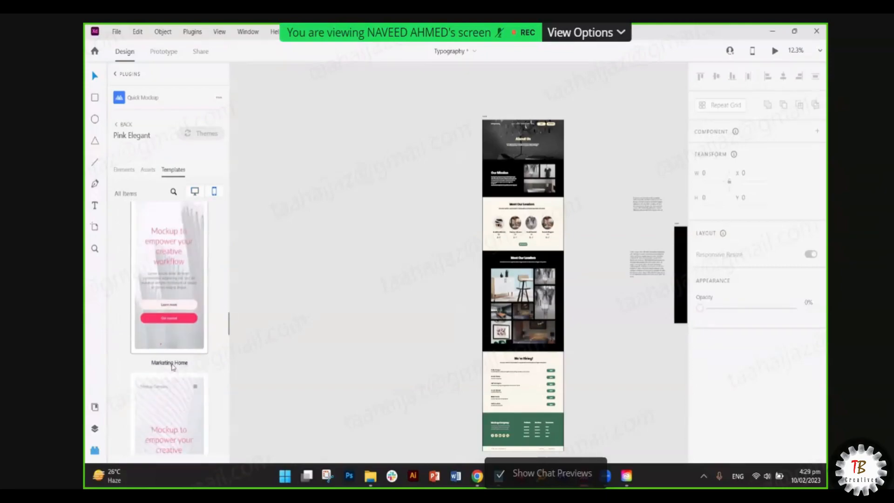
{"action": "scroll", "coordinate": [167, 313], "scroll_direction": "up", "scroll_amount": 3}
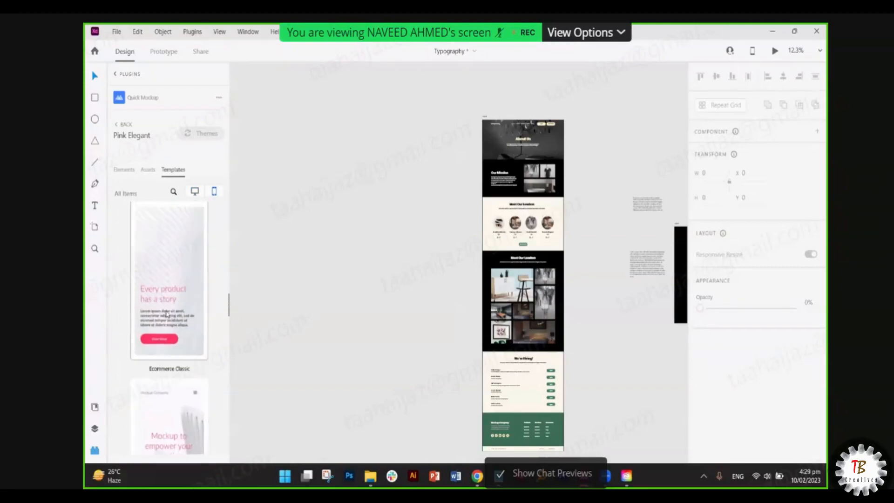
{"action": "scroll", "coordinate": [166, 314], "scroll_direction": "up", "scroll_amount": 3}
{"action": "scroll", "coordinate": [168, 293], "scroll_direction": "down", "scroll_amount": 3}
{"action": "left_click", "coordinate": [169, 274]}
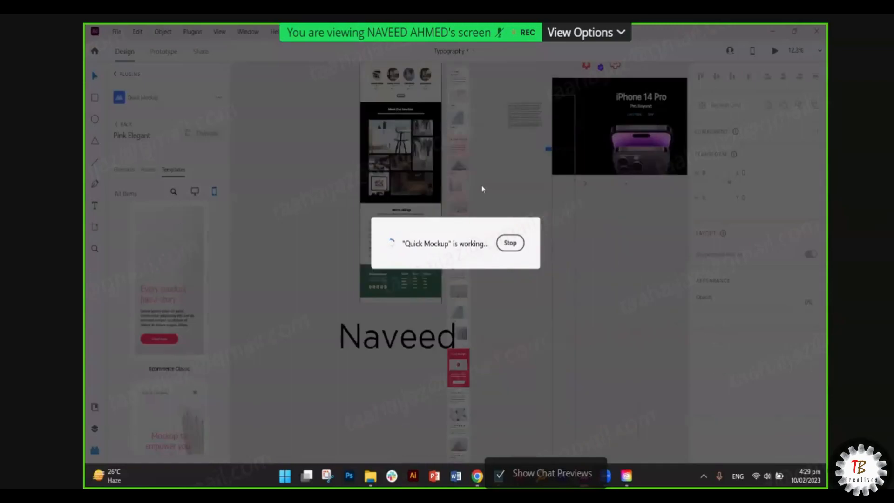
- Scroll the Ecommerce artboard down to the Product Spotlight section
{"action": "scroll", "coordinate": [468, 96], "scroll_direction": "up", "scroll_amount": 5}
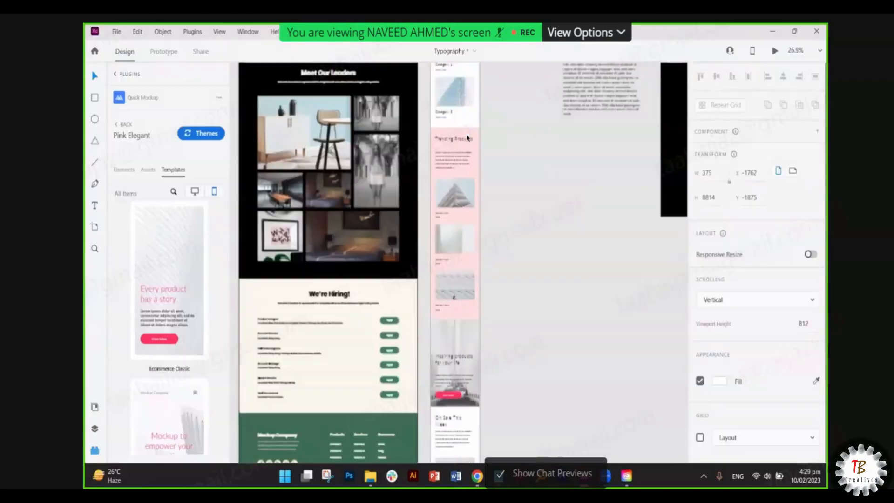
{"action": "scroll", "coordinate": [468, 94], "scroll_direction": "up", "scroll_amount": 3}
{"action": "scroll", "coordinate": [463, 171], "scroll_direction": "up", "scroll_amount": 10}
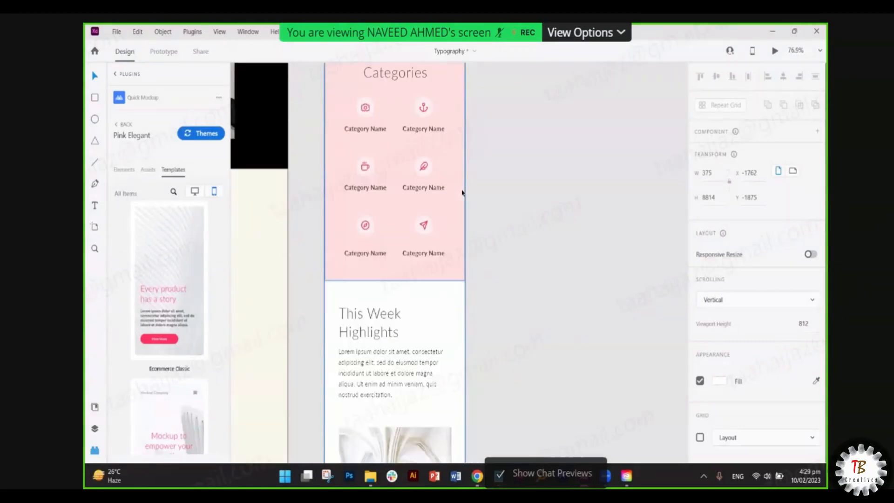
{"action": "scroll", "coordinate": [445, 209], "scroll_direction": "up", "scroll_amount": 8}
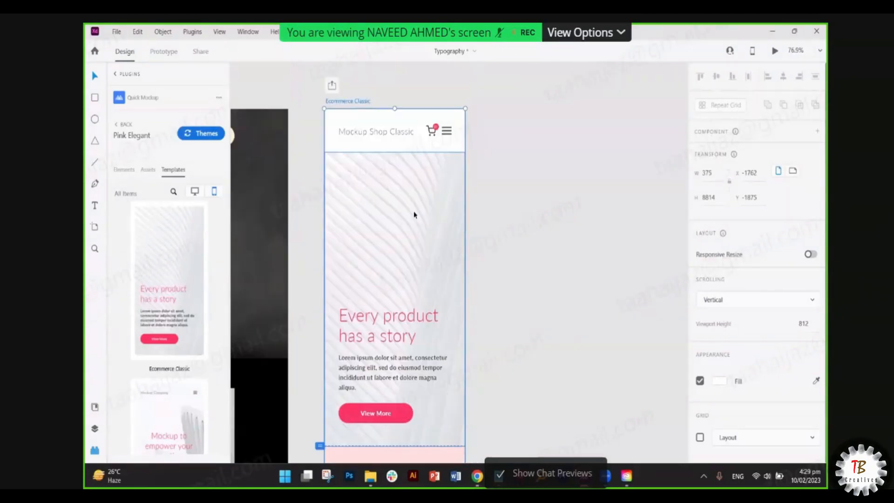
{"action": "scroll", "coordinate": [373, 225], "scroll_direction": "down", "scroll_amount": 6}
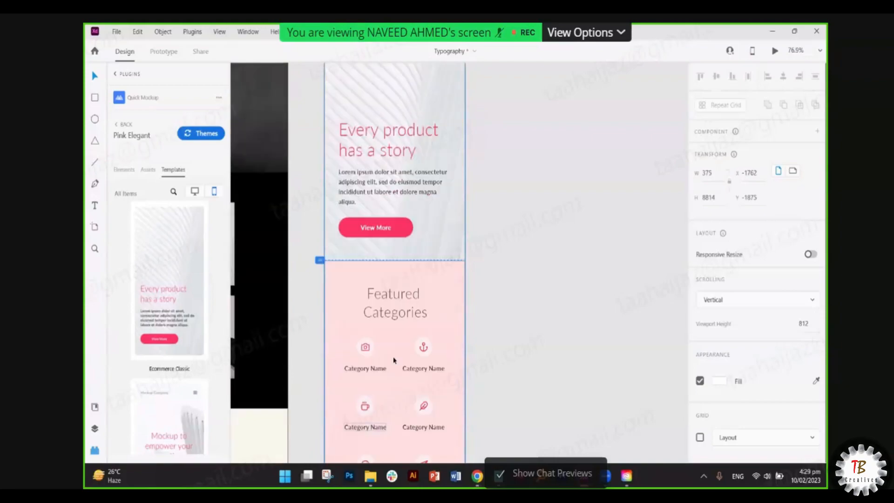
{"action": "scroll", "coordinate": [408, 283], "scroll_direction": "down", "scroll_amount": 5}
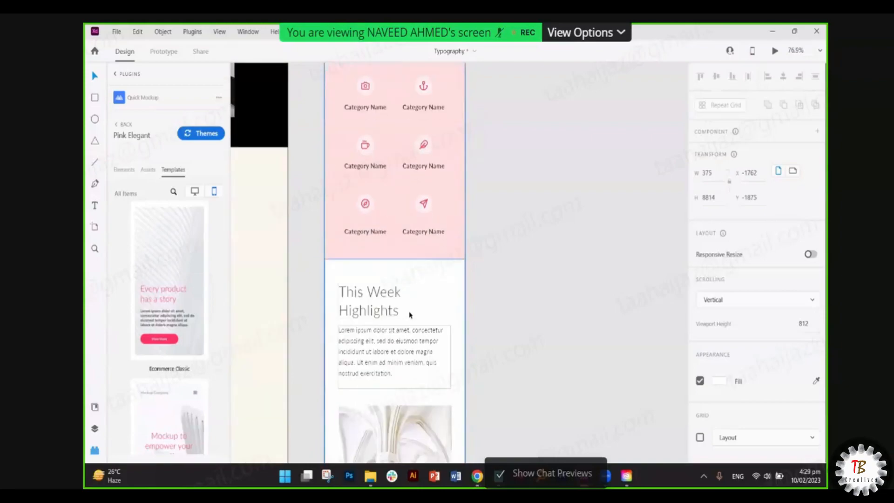
{"action": "scroll", "coordinate": [405, 254], "scroll_direction": "down", "scroll_amount": 6}
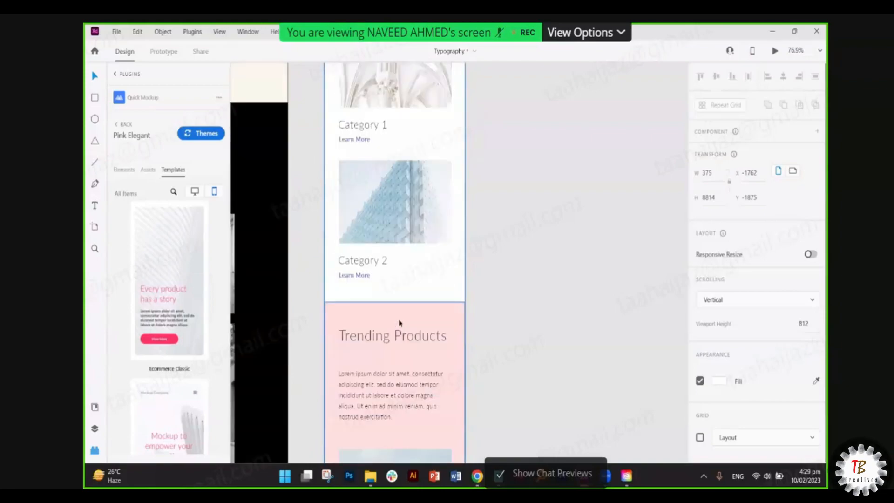
{"action": "scroll", "coordinate": [399, 323], "scroll_direction": "up", "scroll_amount": 2}
{"action": "scroll", "coordinate": [401, 280], "scroll_direction": "down", "scroll_amount": 6}
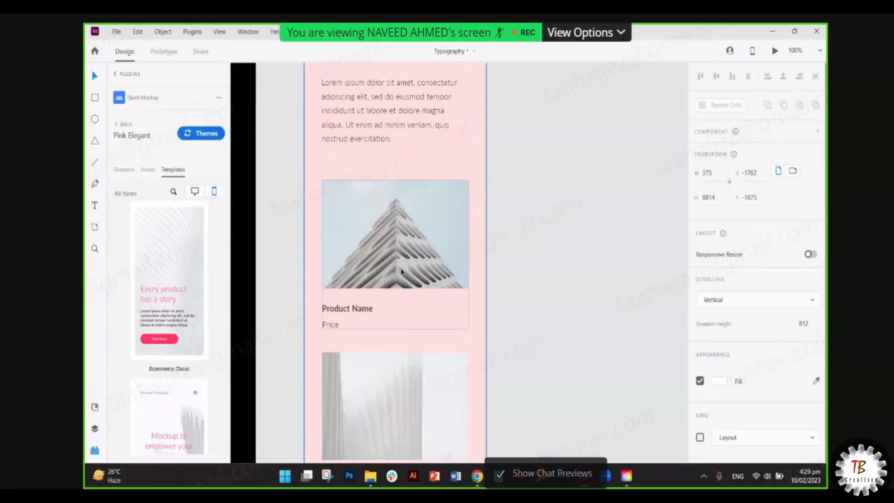
{"action": "scroll", "coordinate": [402, 274], "scroll_direction": "down", "scroll_amount": 8}
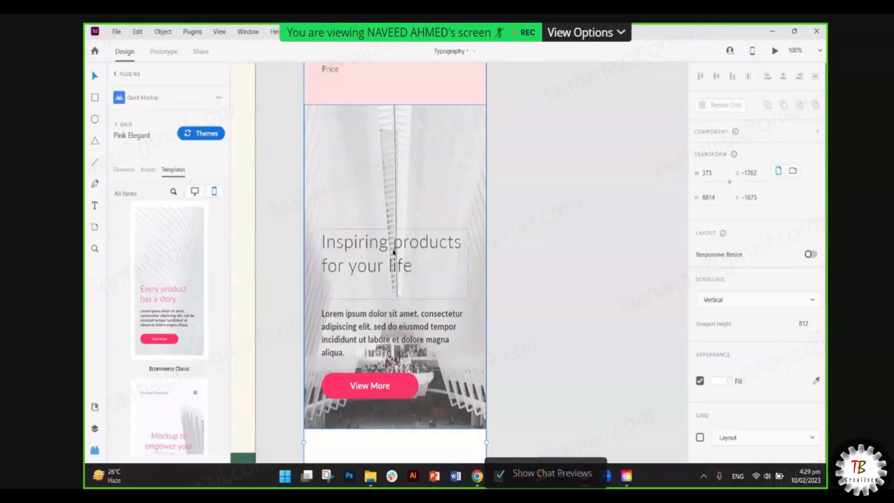
{"action": "scroll", "coordinate": [386, 267], "scroll_direction": "down", "scroll_amount": 8}
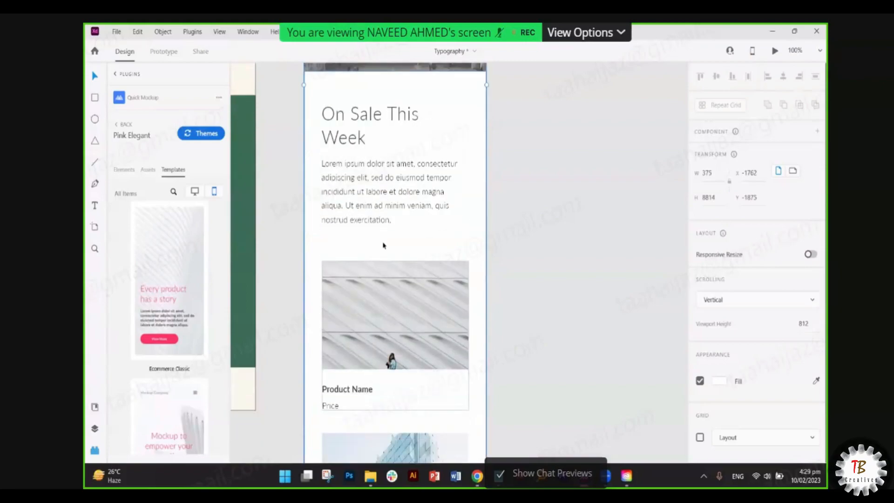
{"action": "scroll", "coordinate": [341, 146], "scroll_direction": "down", "scroll_amount": 8}
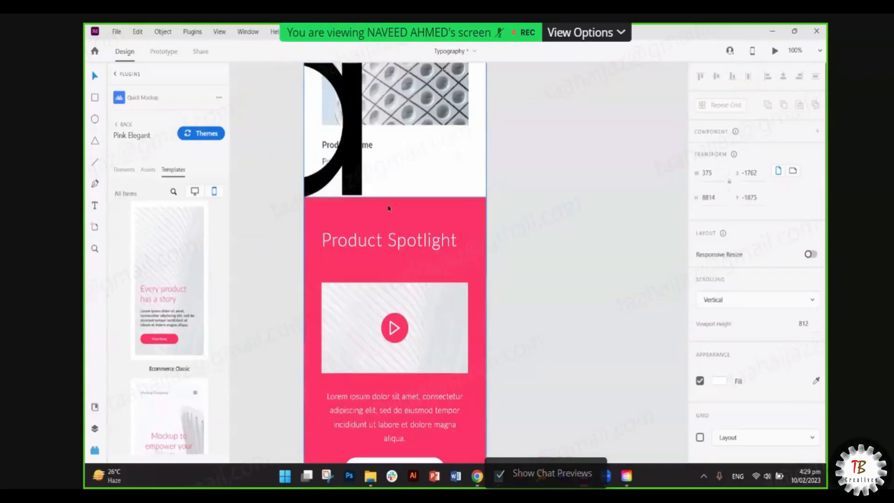
- Delete the oversized letter 'd' layer overlapping the product card
{"action": "left_click", "coordinate": [354, 234]}
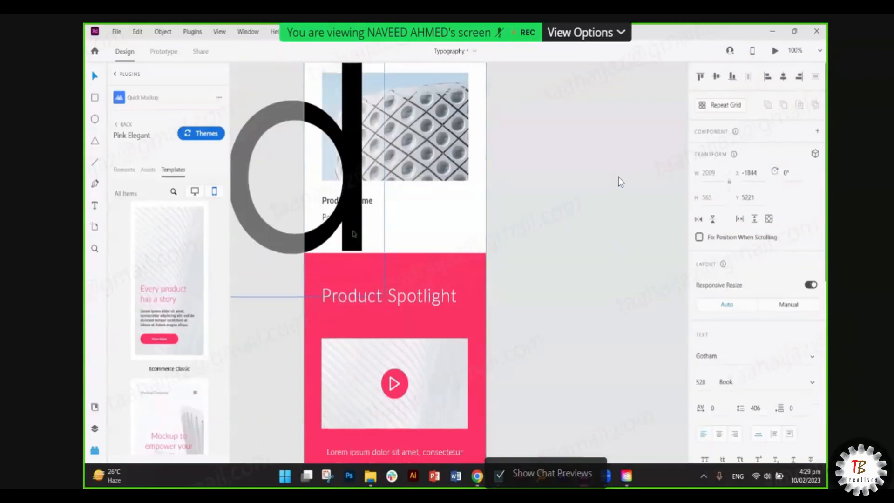
{"action": "key", "text": "Delete"}
{"action": "scroll", "coordinate": [399, 255], "scroll_direction": "down", "scroll_amount": 10}
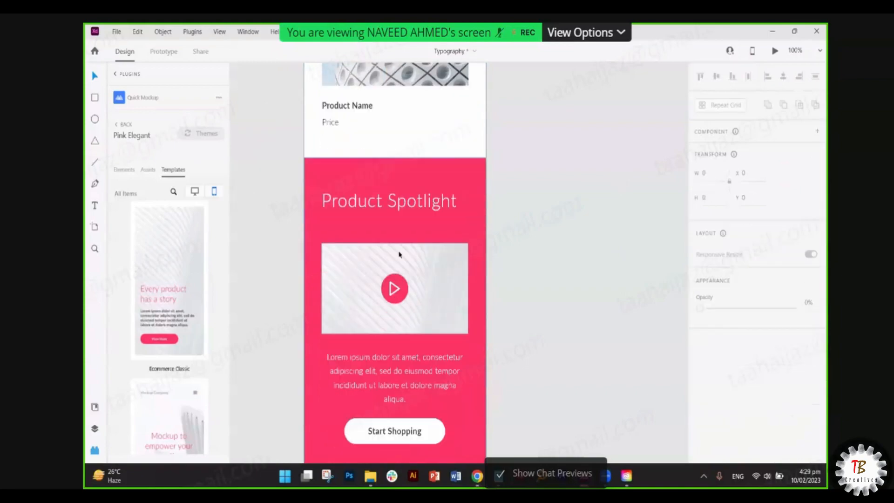
{"action": "scroll", "coordinate": [392, 243], "scroll_direction": "down", "scroll_amount": 10}
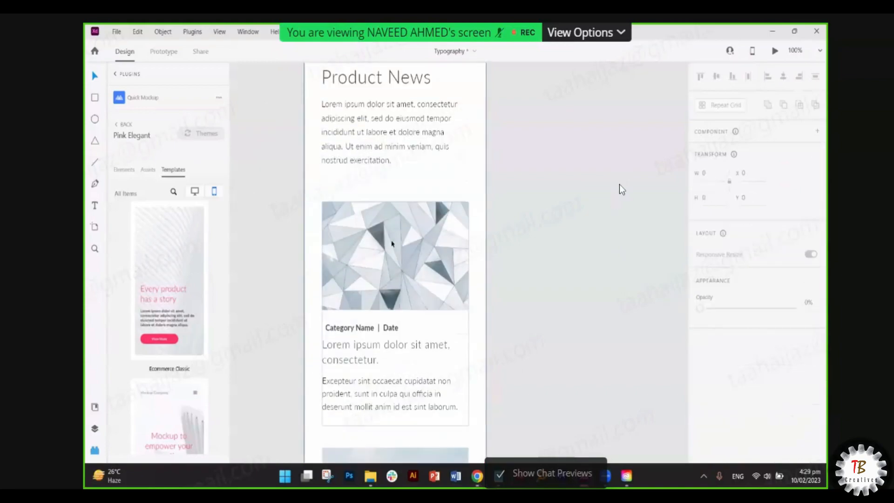
{"action": "scroll", "coordinate": [391, 243], "scroll_direction": "down", "scroll_amount": 10}
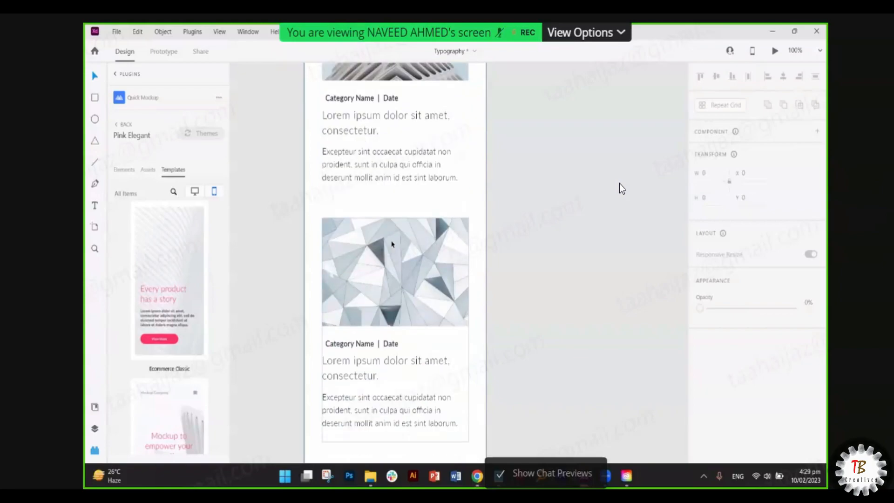
{"action": "scroll", "coordinate": [394, 242], "scroll_direction": "down", "scroll_amount": 8}
- Zoom the canvas out and back in, then go back to the installed plugins list
{"action": "scroll", "coordinate": [409, 264], "scroll_direction": "up", "scroll_amount": 10}
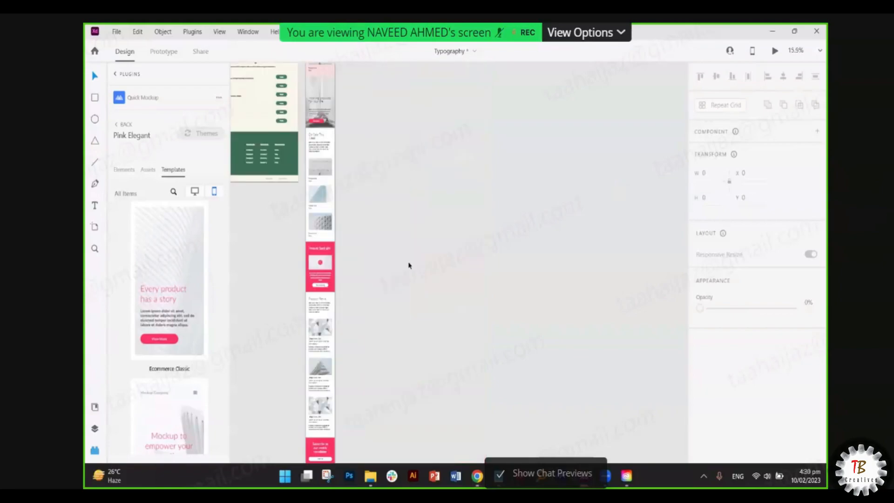
{"action": "scroll", "coordinate": [360, 139], "scroll_direction": "left", "scroll_amount": 2}
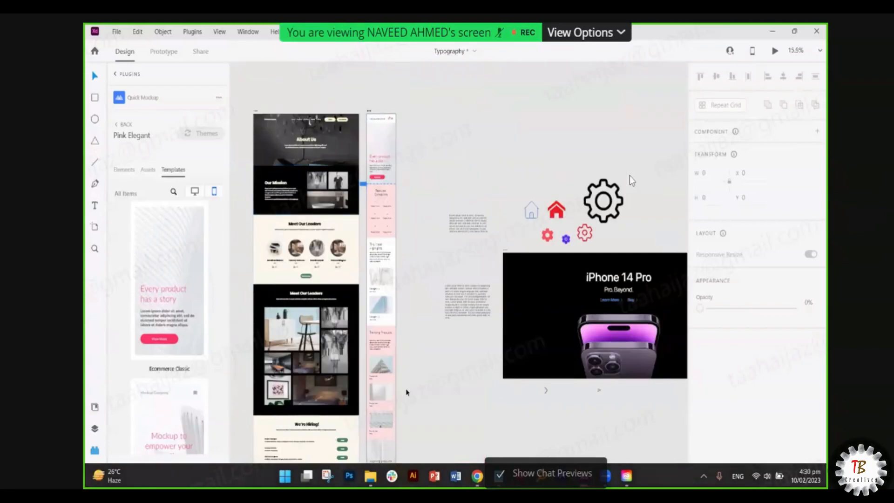
{"action": "scroll", "coordinate": [392, 205], "scroll_direction": "up", "scroll_amount": 5}
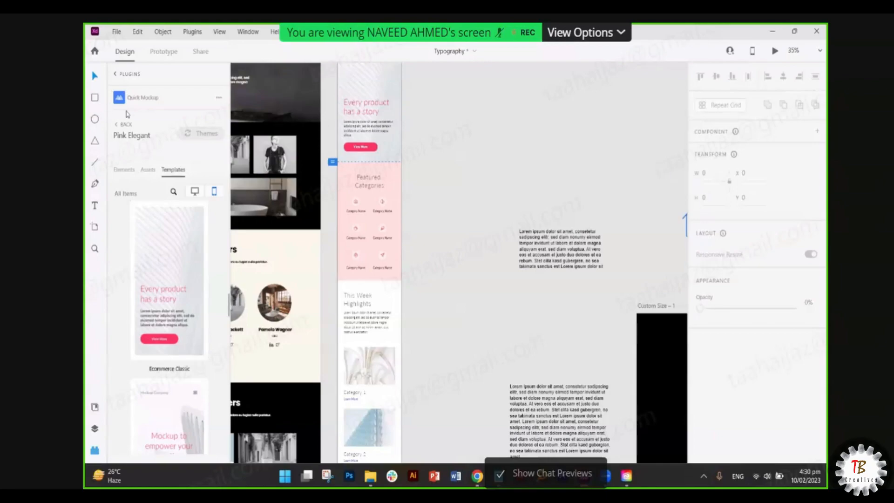
{"action": "left_click", "coordinate": [120, 74]}
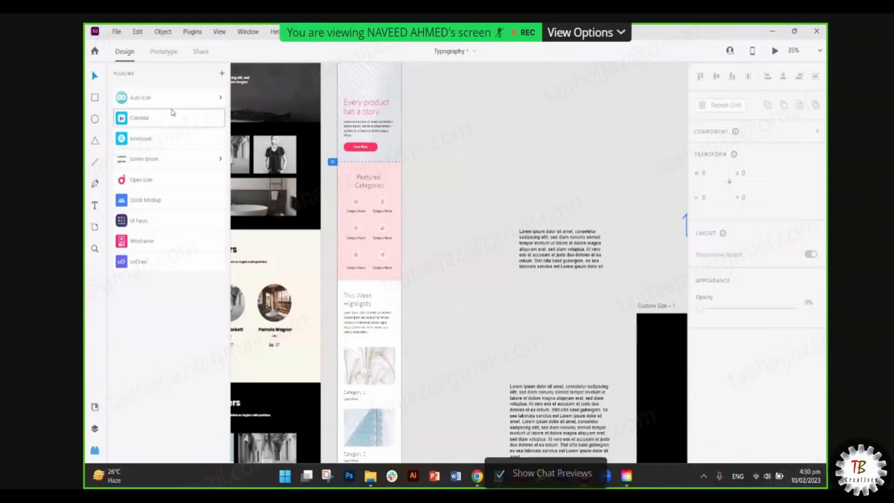
- Start the Auto Icon plugin and search its library for 'home'
{"action": "left_click", "coordinate": [172, 98]}
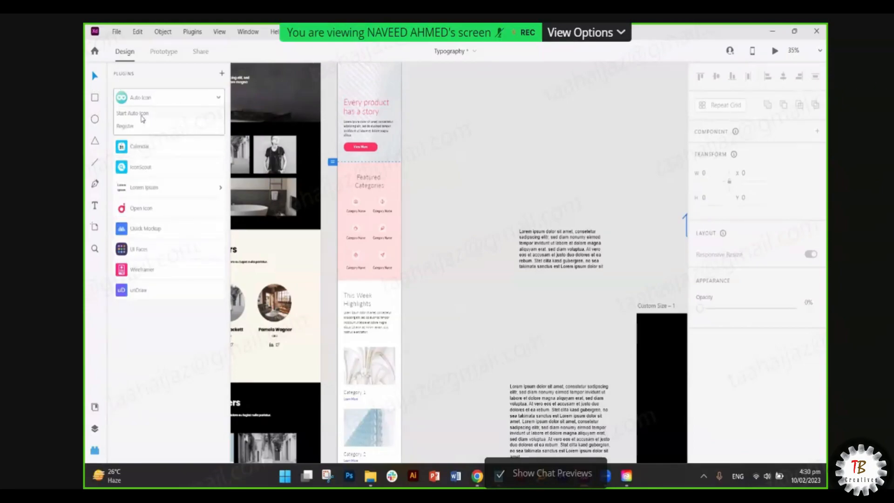
{"action": "left_click", "coordinate": [142, 116]}
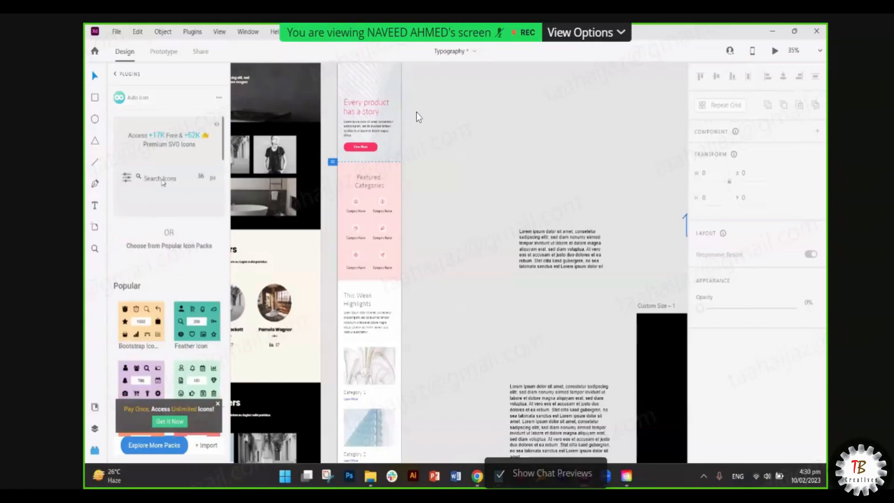
{"action": "left_click", "coordinate": [162, 182]}
{"action": "type", "text": "home"}
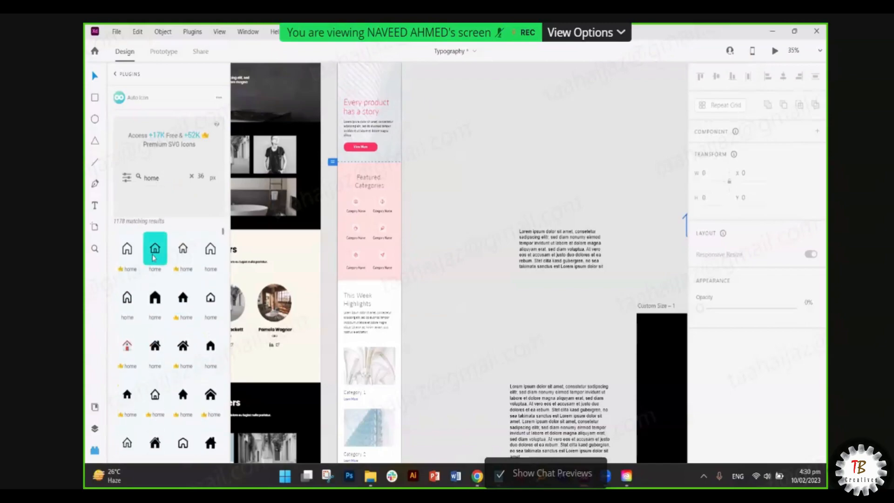
- Drag two home icons onto the canvas, enlarging the second to about 297 × 312
{"action": "left_click_drag", "start_coordinate": [250, 249], "coordinate": [437, 167]}
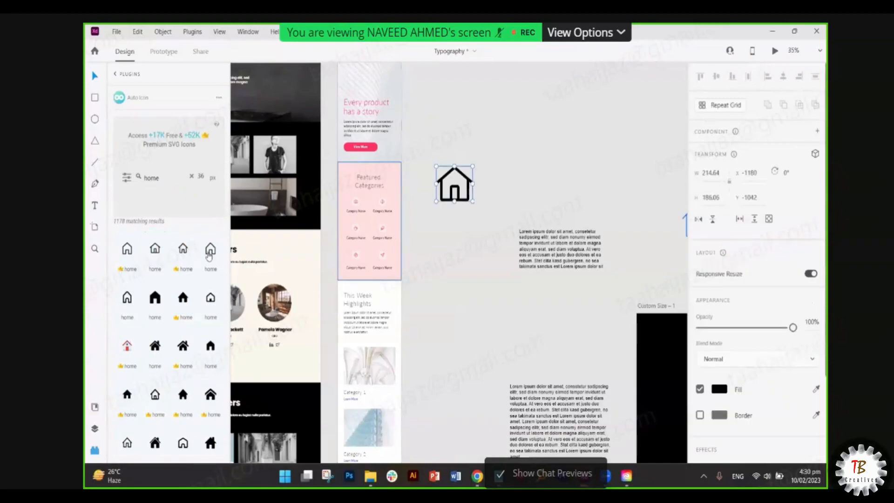
{"action": "left_click_drag", "start_coordinate": [208, 250], "coordinate": [502, 189]}
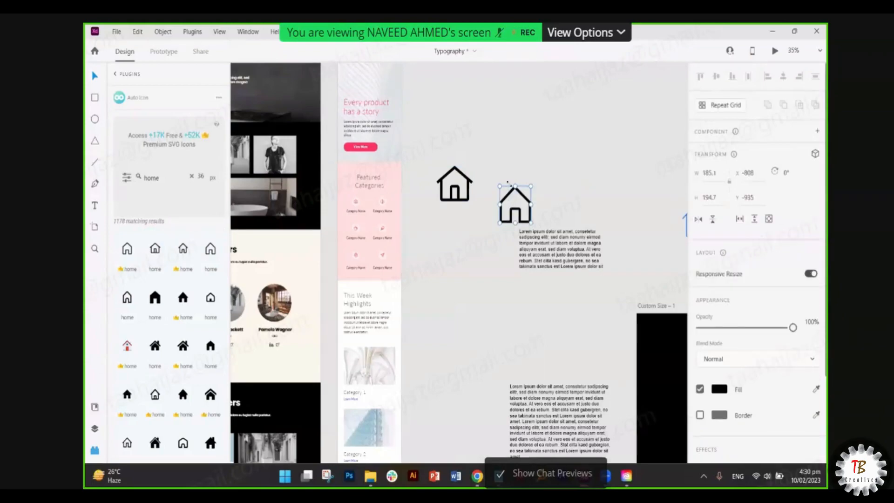
{"action": "left_click_drag", "start_coordinate": [514, 203], "coordinate": [573, 93]}
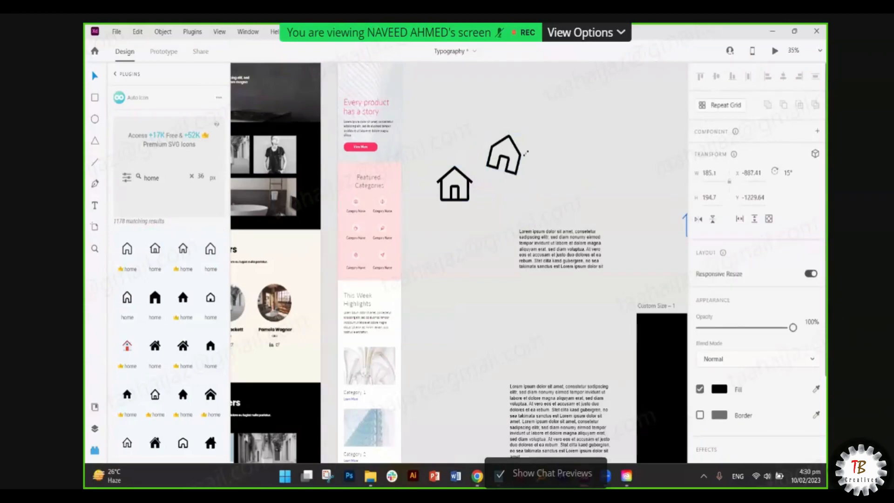
{"action": "key", "text": "ctrl+z"}
{"action": "left_click_drag", "start_coordinate": [532, 184], "coordinate": [568, 193]}
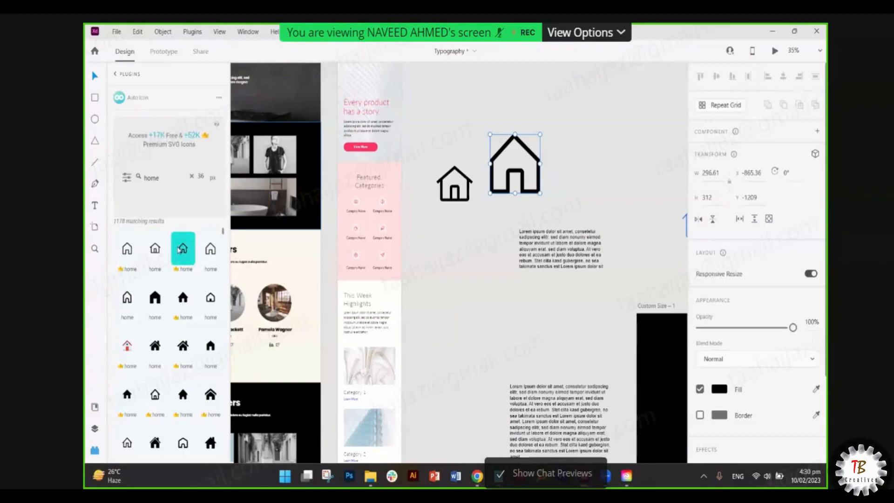
{"action": "scroll", "coordinate": [179, 251], "scroll_direction": "down", "scroll_amount": 3}
{"action": "scroll", "coordinate": [175, 267], "scroll_direction": "down", "scroll_amount": 10}
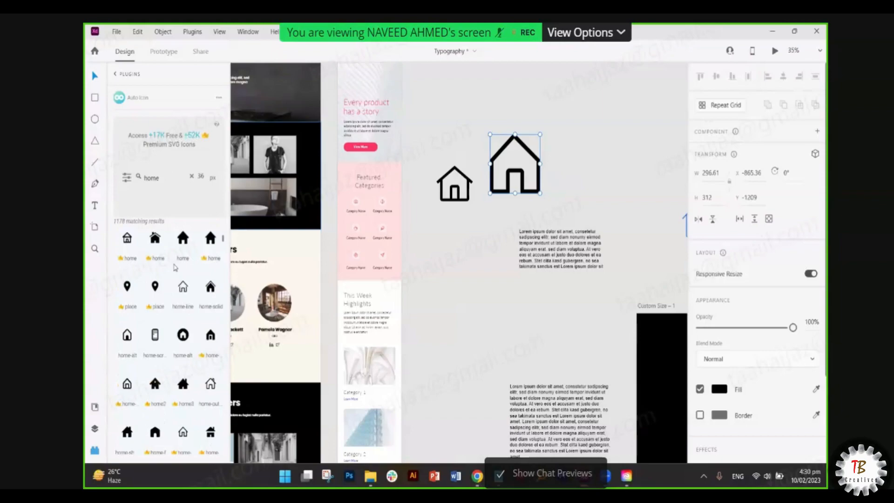
{"action": "scroll", "coordinate": [175, 267], "scroll_direction": "up", "scroll_amount": 10}
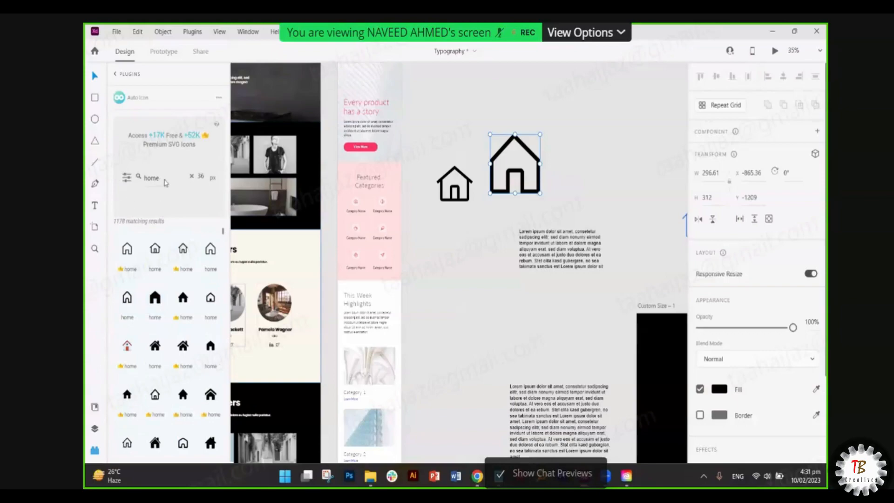
- Set the Auto Icon size to 100 px, search 'setting', and place a gear icon
{"action": "double_click", "coordinate": [204, 176]}
{"action": "left_click_drag", "start_coordinate": [205, 177], "coordinate": [194, 176]}
{"action": "double_click", "coordinate": [166, 181]}
{"action": "type", "text": "setting"}
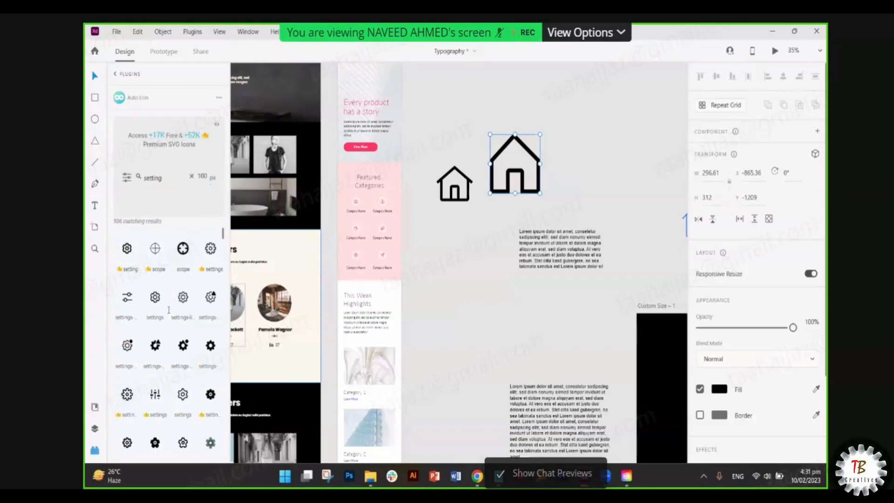
{"action": "left_click_drag", "start_coordinate": [155, 296], "coordinate": [624, 163]}
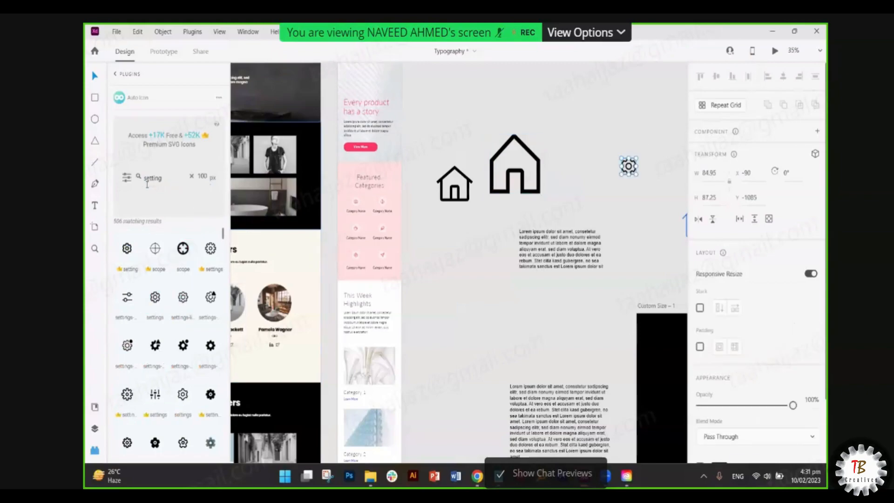
- Search 'sear' and place a magnifier search icon beside the gear
{"action": "double_click", "coordinate": [170, 177]}
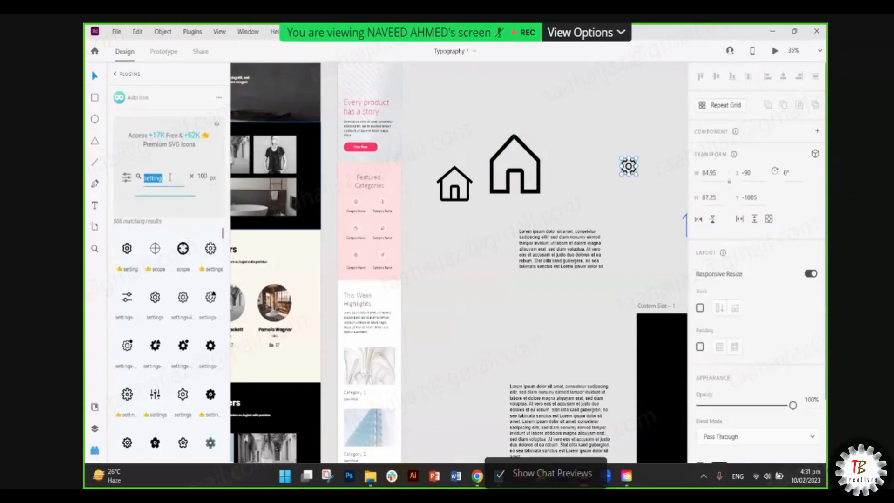
{"action": "type", "text": "search"}
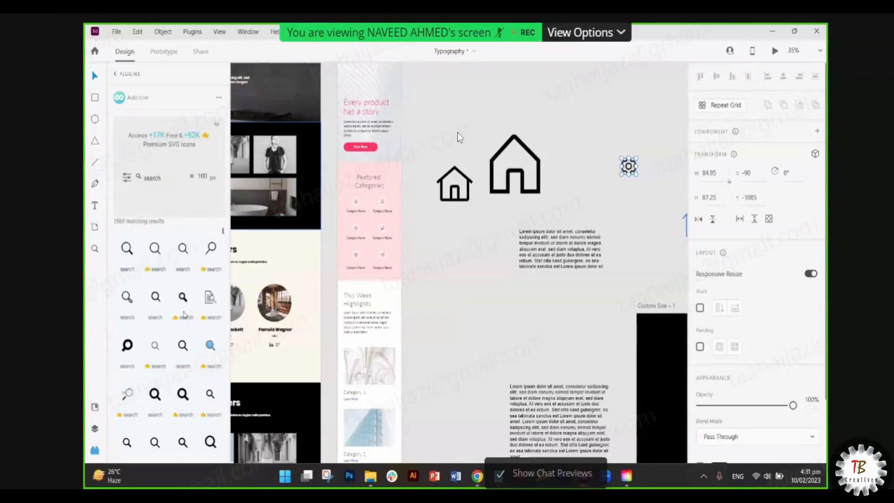
{"action": "left_click_drag", "start_coordinate": [155, 297], "coordinate": [654, 172]}
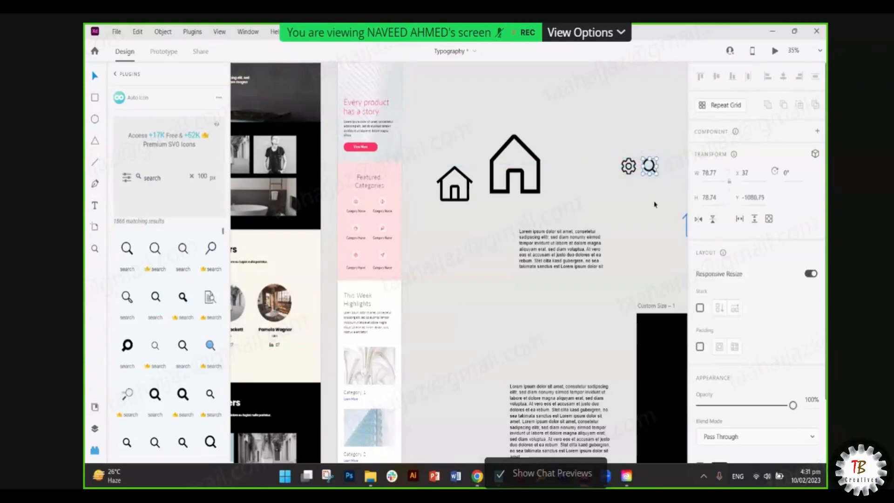
{"action": "left_click", "coordinate": [655, 205]}
{"action": "scroll", "coordinate": [655, 205], "scroll_direction": "right", "scroll_amount": 1}
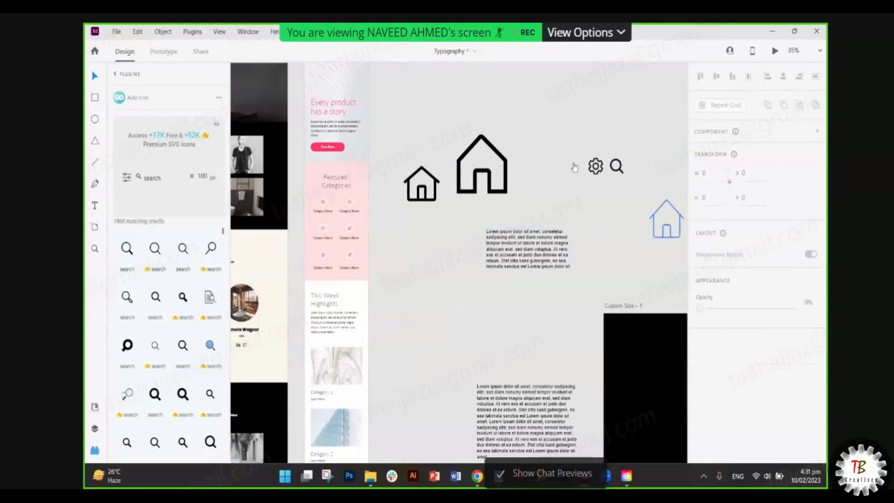
{"action": "scroll", "coordinate": [607, 174], "scroll_direction": "up", "scroll_amount": 5}
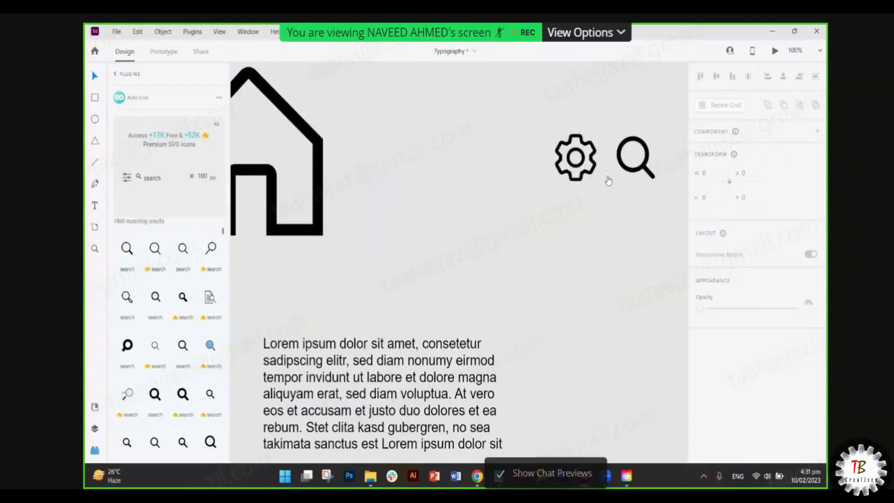
{"action": "scroll", "coordinate": [608, 177], "scroll_direction": "down", "scroll_amount": 3}
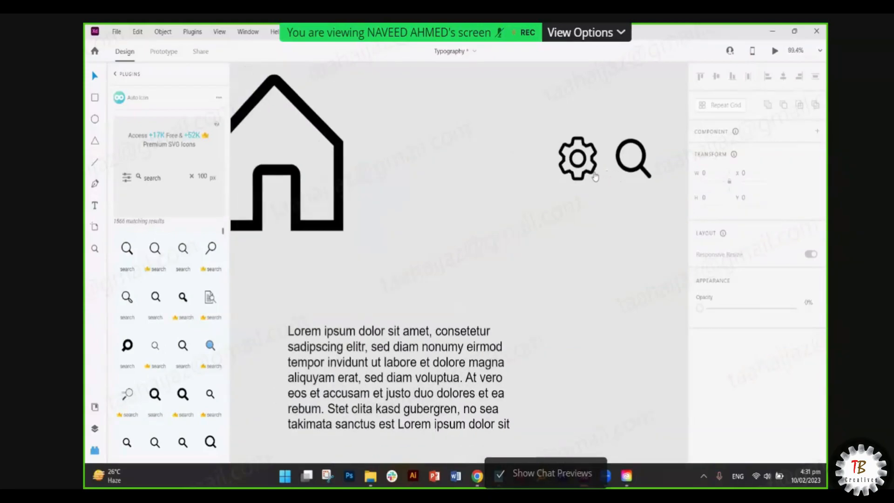
- Search 'home' again and drag a filled house, then an outline house, onto the canvas
{"action": "left_click", "coordinate": [140, 188]}
{"action": "type", "text": "home"}
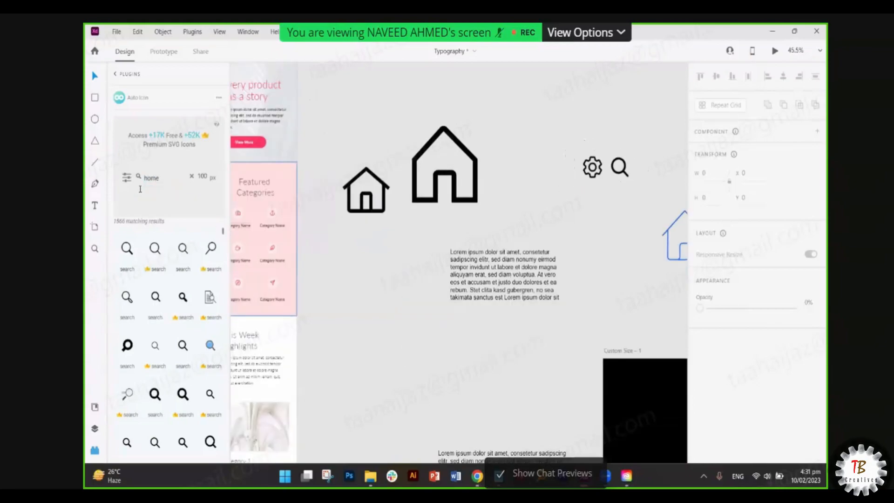
{"action": "left_click_drag", "start_coordinate": [603, 217], "coordinate": [652, 168]}
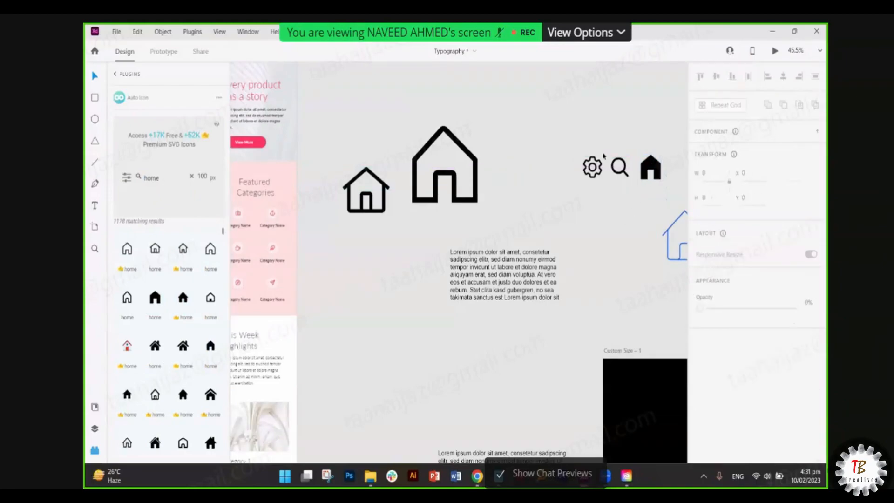
{"action": "left_click", "coordinate": [648, 174]}
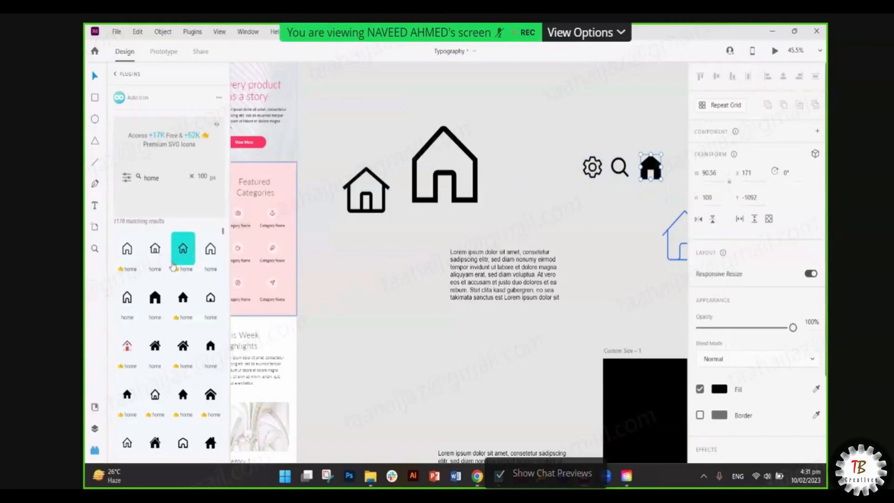
{"action": "double_click", "coordinate": [164, 182]}
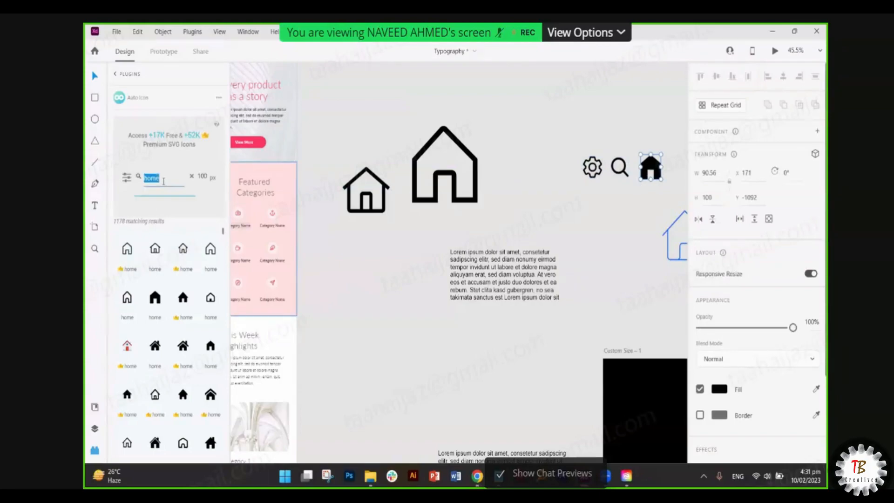
{"action": "left_click_drag", "start_coordinate": [210, 248], "coordinate": [568, 162]}
- Delete the solid black house, leaving outline house, gear and magnifier as the small row
{"action": "left_click", "coordinate": [665, 169]}
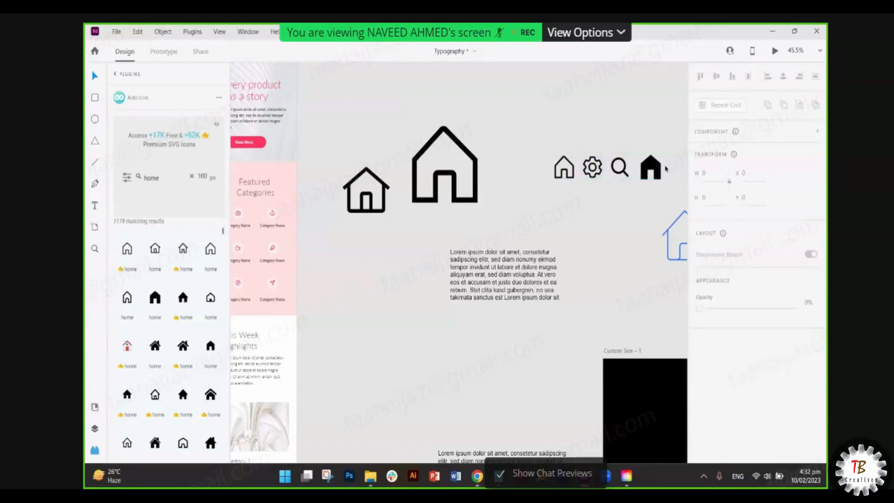
{"action": "left_click_drag", "start_coordinate": [645, 209], "coordinate": [657, 167]}
{"action": "left_click", "coordinate": [661, 156]}
{"action": "left_click", "coordinate": [653, 166]}
{"action": "key", "text": "Delete"}
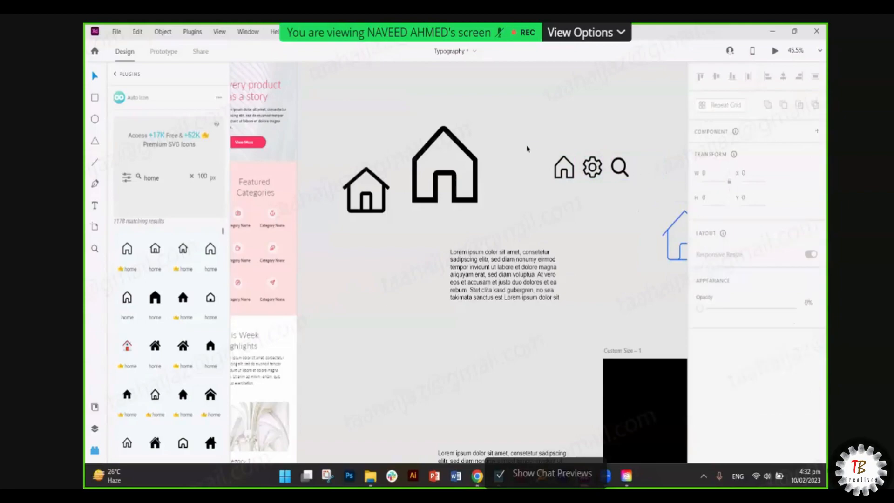
{"action": "left_click_drag", "start_coordinate": [525, 144], "coordinate": [623, 185]}
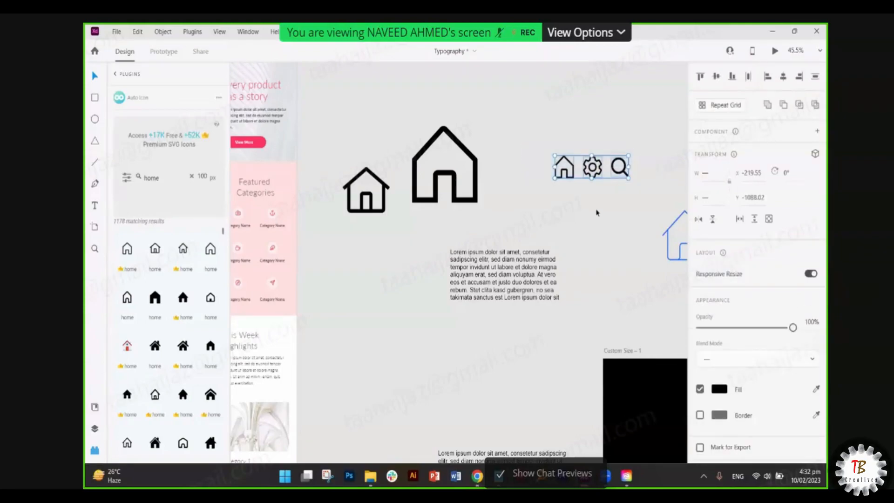
{"action": "scroll", "coordinate": [123, 289], "scroll_direction": "down", "scroll_amount": 3}
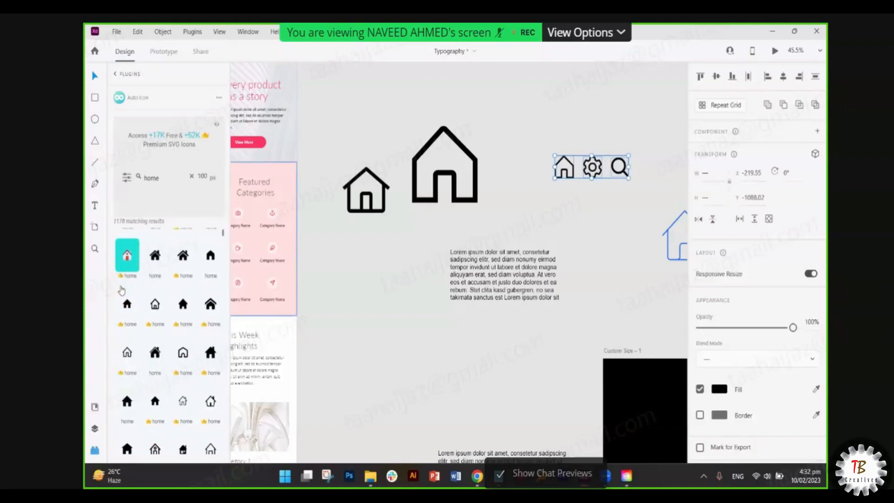
{"action": "left_click", "coordinate": [125, 286]}
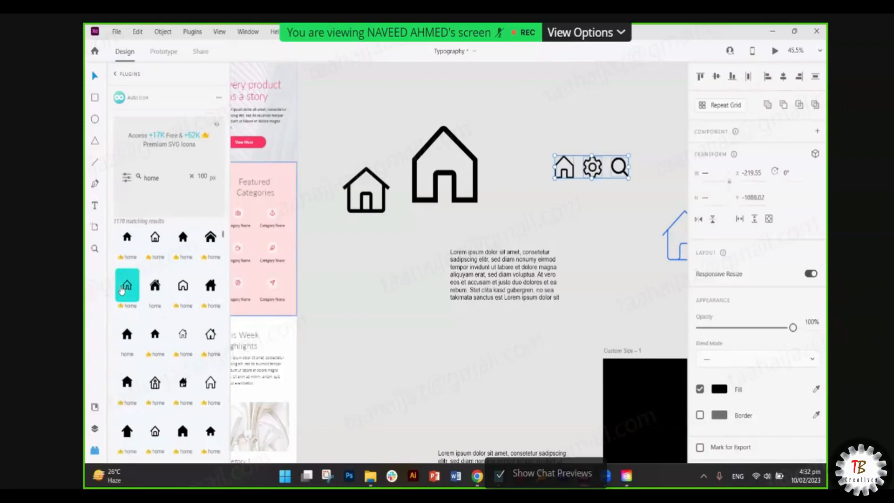
{"action": "left_click", "coordinate": [336, 365]}
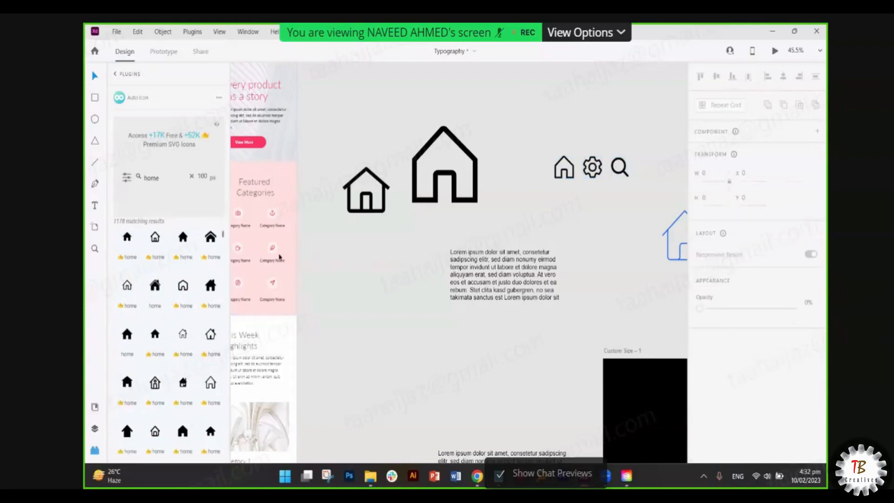
- Delete the old search icon from the small icon row
{"action": "scroll", "coordinate": [377, 184], "scroll_direction": "up", "scroll_amount": 5}
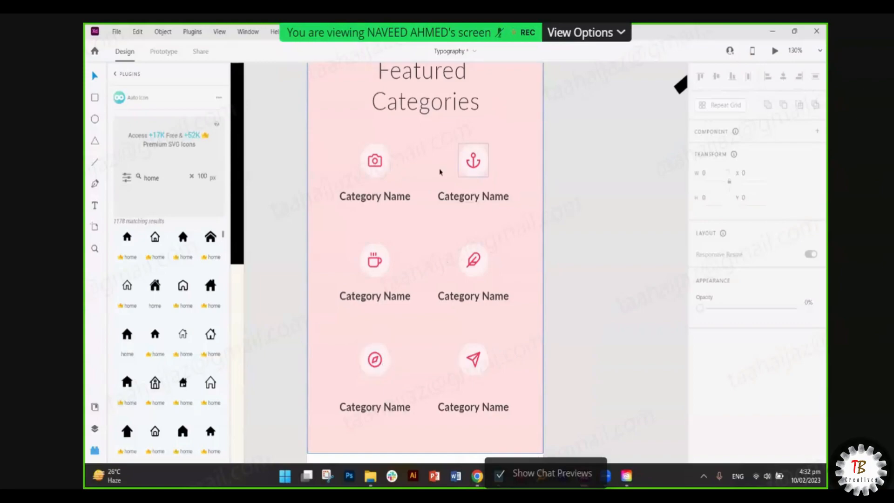
{"action": "scroll", "coordinate": [461, 203], "scroll_direction": "down", "scroll_amount": 3}
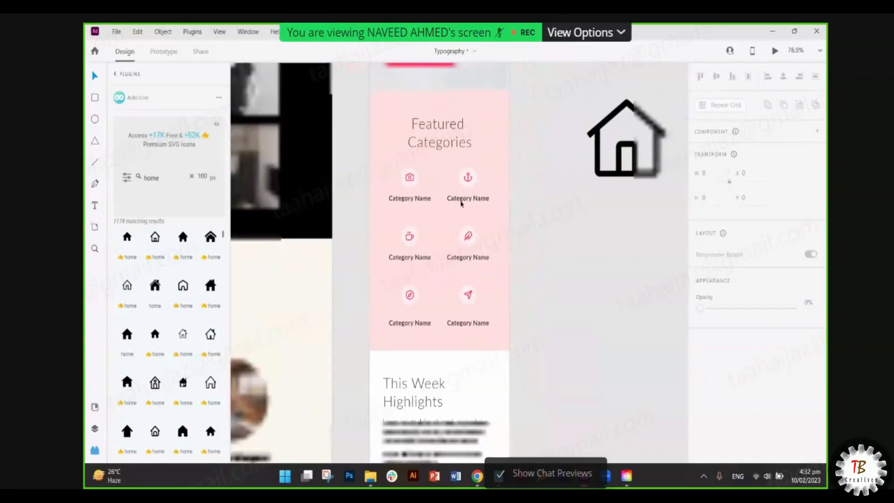
{"action": "scroll", "coordinate": [461, 203], "scroll_direction": "right", "scroll_amount": 10}
{"action": "scroll", "coordinate": [462, 203], "scroll_direction": "up", "scroll_amount": 2}
{"action": "scroll", "coordinate": [463, 203], "scroll_direction": "left", "scroll_amount": 5}
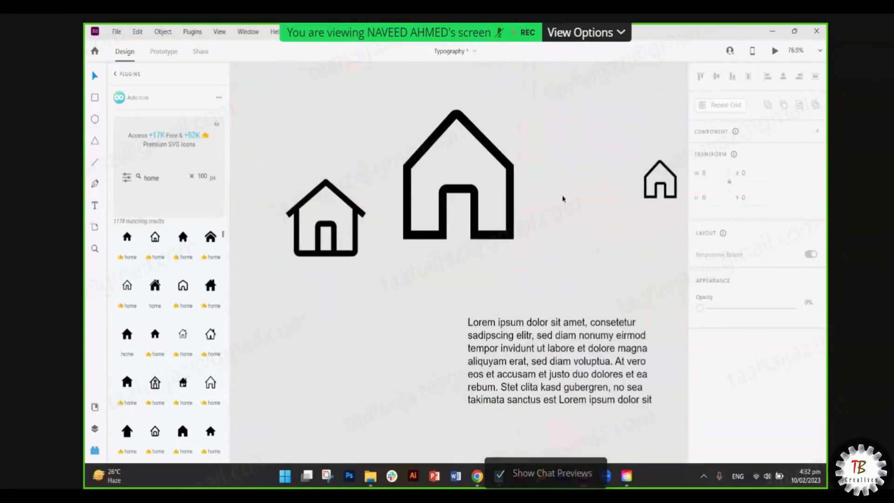
{"action": "scroll", "coordinate": [563, 199], "scroll_direction": "right", "scroll_amount": 4}
{"action": "scroll", "coordinate": [428, 190], "scroll_direction": "right", "scroll_amount": 4}
{"action": "left_click", "coordinate": [427, 189]}
{"action": "scroll", "coordinate": [428, 189], "scroll_direction": "up", "scroll_amount": 3}
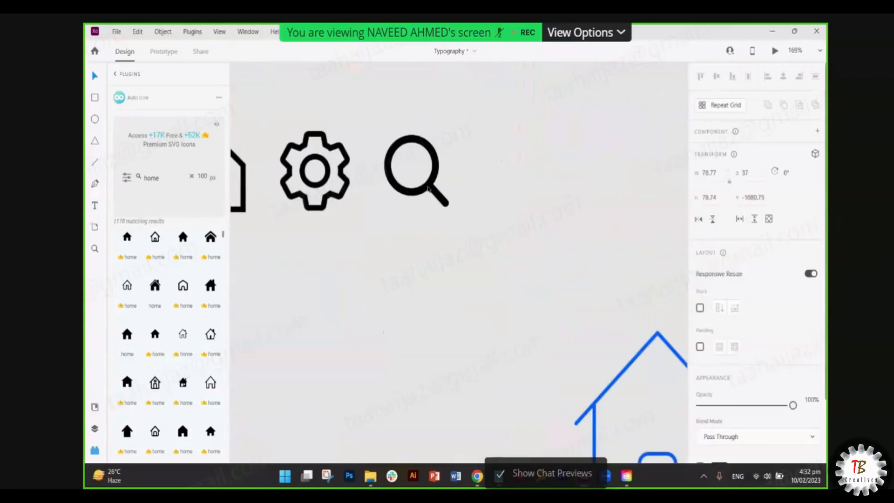
{"action": "scroll", "coordinate": [428, 190], "scroll_direction": "down", "scroll_amount": 3}
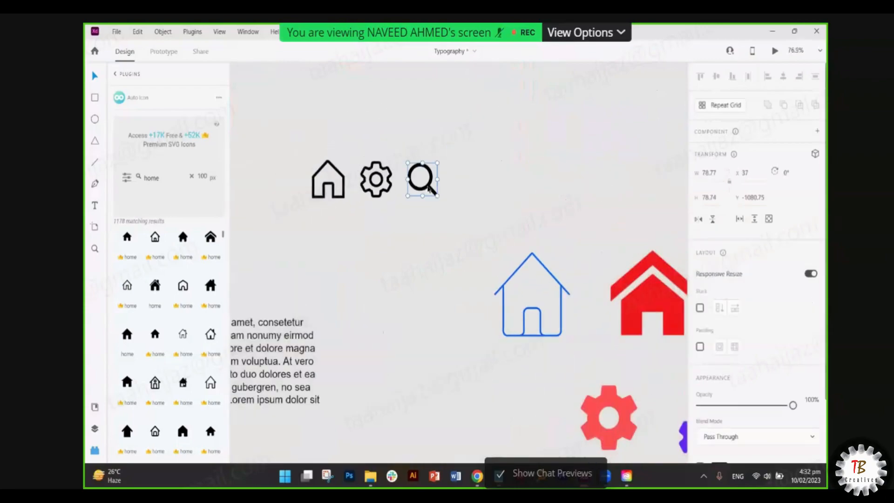
{"action": "key", "text": "Delete"}
- Search 'search' in Auto Icon and place three magnifier candidates on the canvas
{"action": "double_click", "coordinate": [158, 180]}
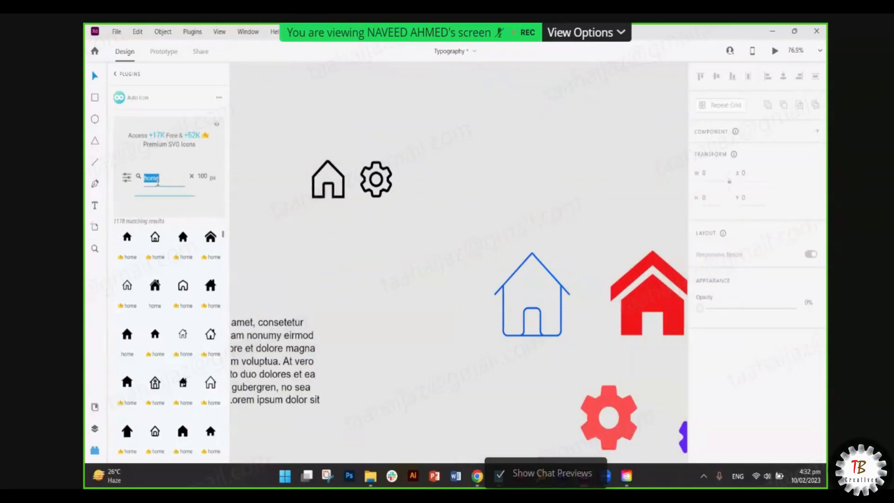
{"action": "type", "text": "searc"}
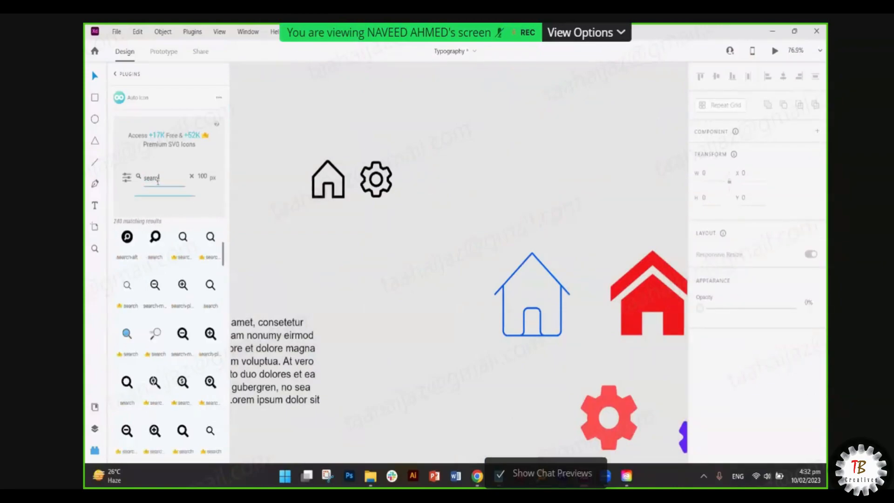
{"action": "type", "text": "h"}
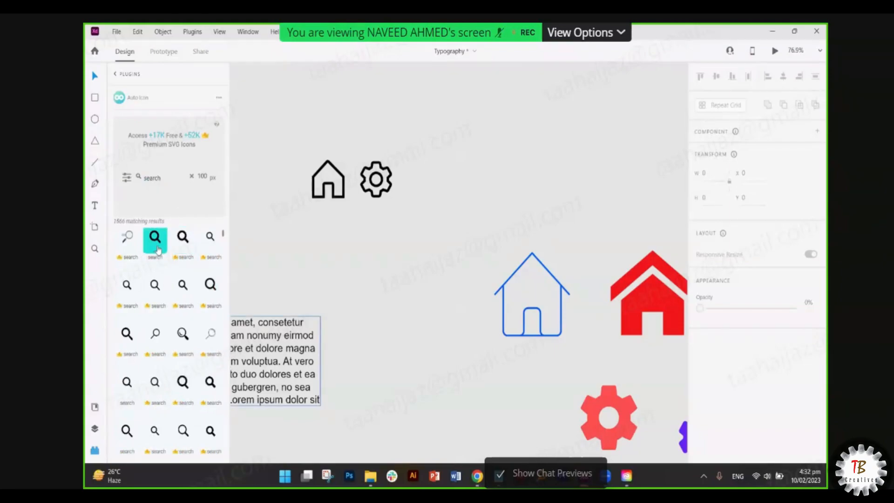
{"action": "scroll", "coordinate": [160, 254], "scroll_direction": "up", "scroll_amount": 2}
{"action": "scroll", "coordinate": [161, 254], "scroll_direction": "up", "scroll_amount": 2}
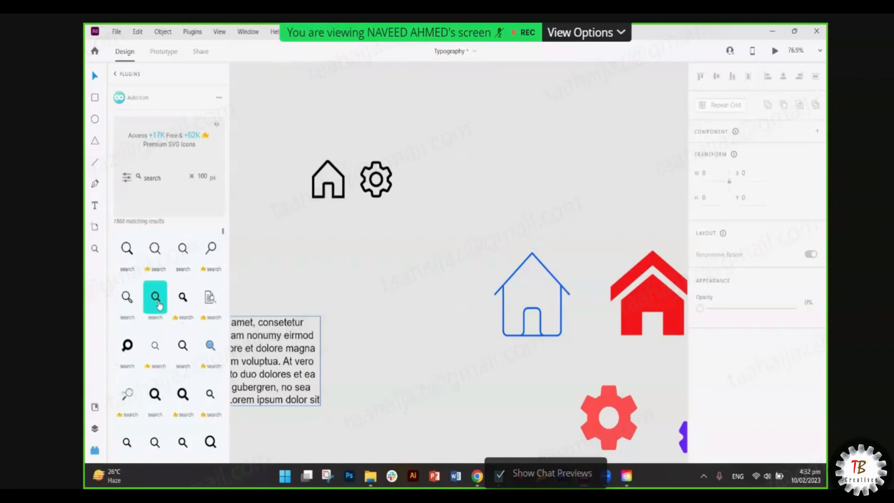
{"action": "left_click_drag", "start_coordinate": [156, 296], "coordinate": [359, 244]}
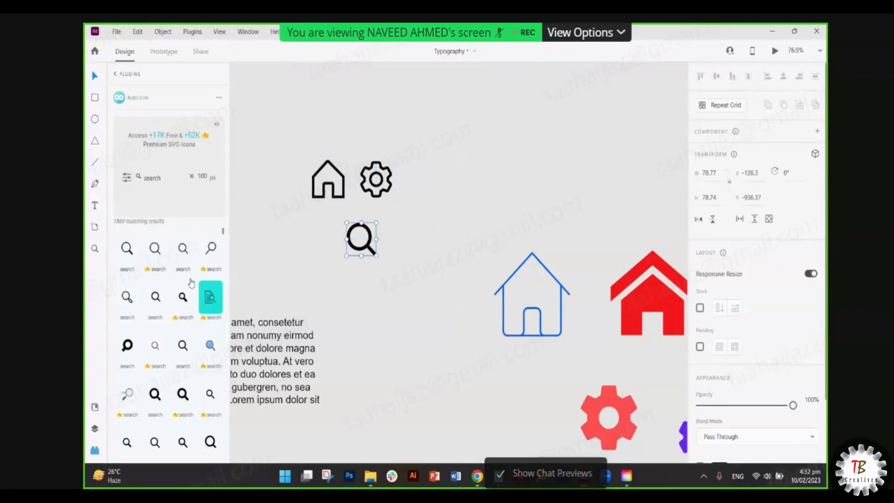
{"action": "left_click_drag", "start_coordinate": [183, 247], "coordinate": [414, 260]}
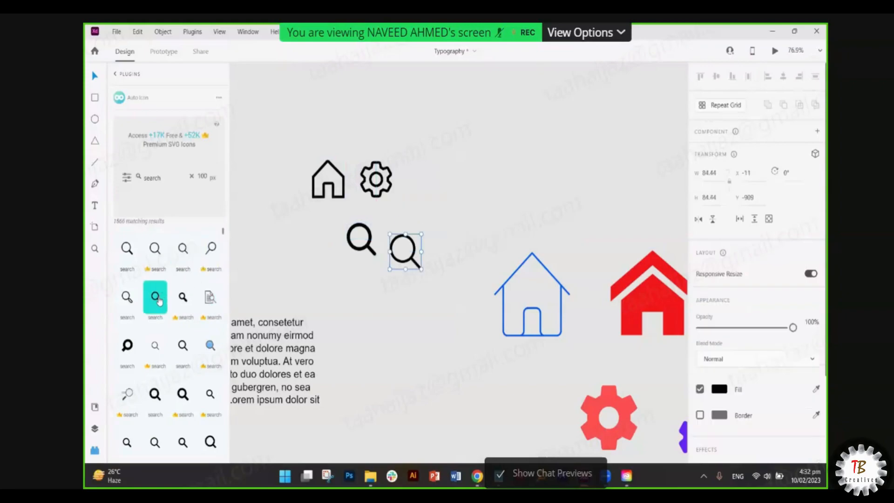
{"action": "left_click_drag", "start_coordinate": [177, 344], "coordinate": [431, 184]}
- Set one magnifier evenly beside the gear and delete the two unused ones
{"action": "left_click", "coordinate": [445, 242]}
{"action": "scroll", "coordinate": [444, 242], "scroll_direction": "down", "scroll_amount": 2}
{"action": "scroll", "coordinate": [445, 242], "scroll_direction": "down", "scroll_amount": 3}
{"action": "scroll", "coordinate": [443, 244], "scroll_direction": "up", "scroll_amount": 4}
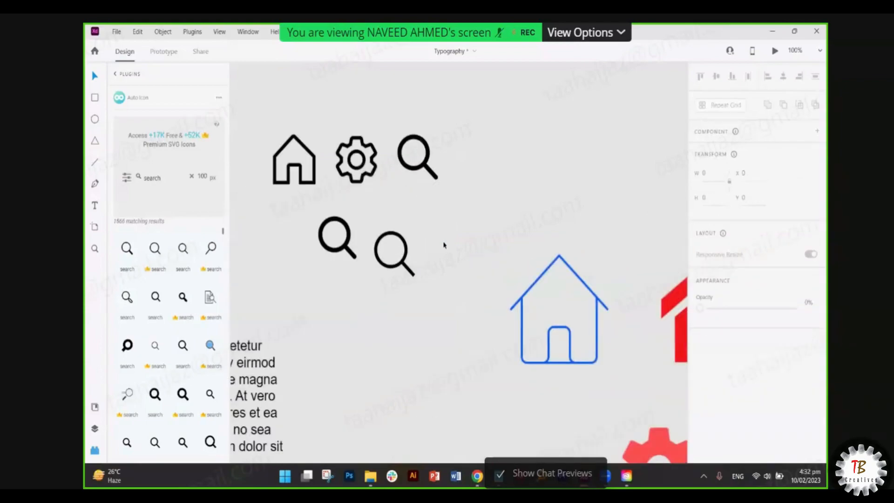
{"action": "left_click_drag", "start_coordinate": [295, 227], "coordinate": [437, 319]}
{"action": "key", "text": "Delete"}
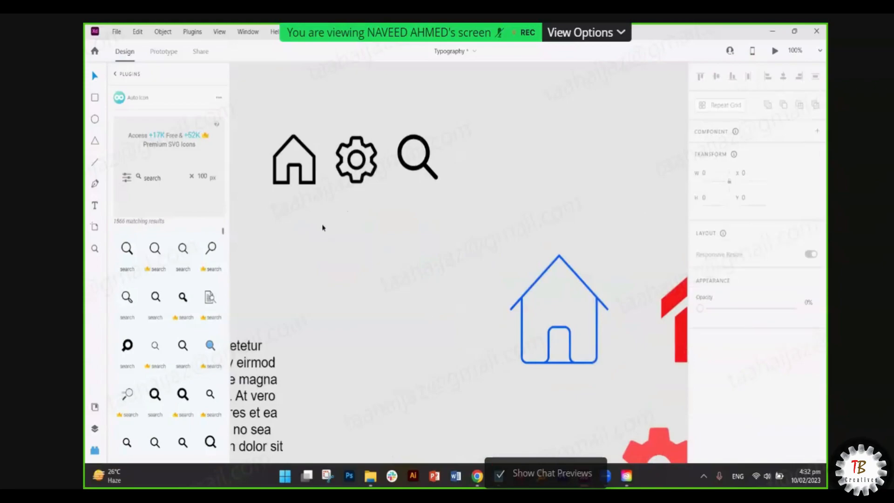
- Search 'home' in the Open Icon plugin
{"action": "left_click", "coordinate": [115, 74]}
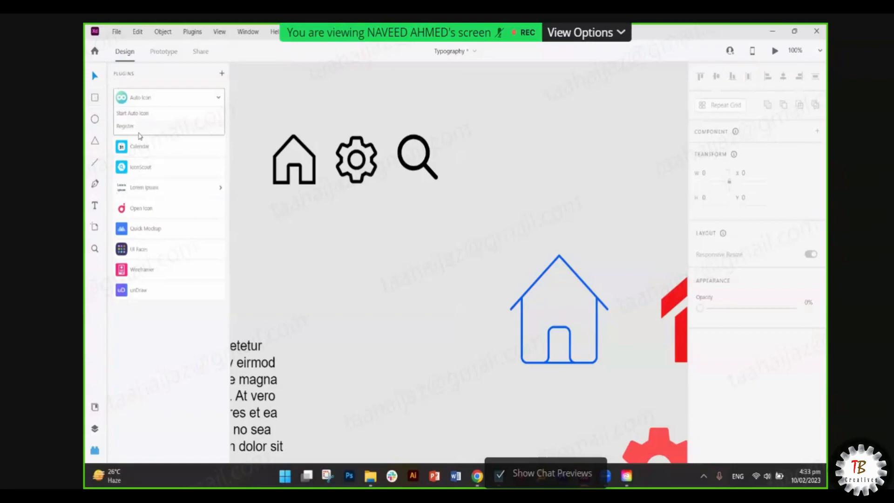
{"action": "left_click", "coordinate": [159, 209]}
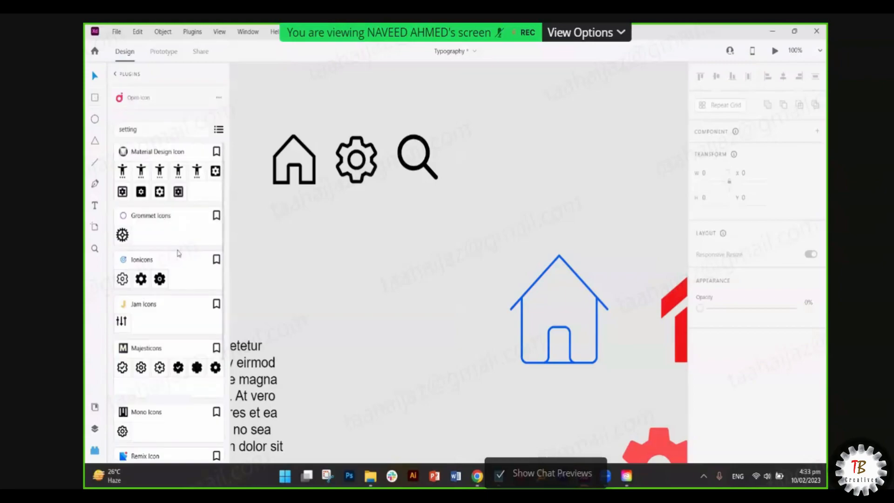
{"action": "double_click", "coordinate": [144, 130]}
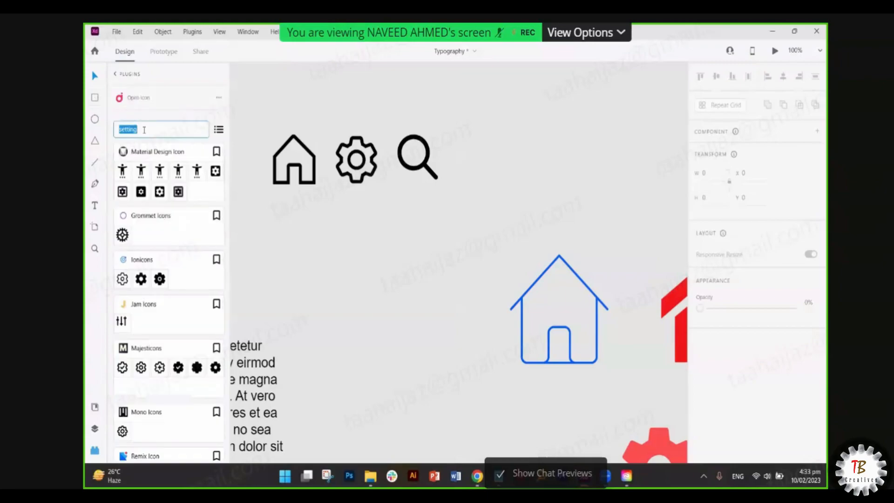
{"action": "type", "text": "home"}
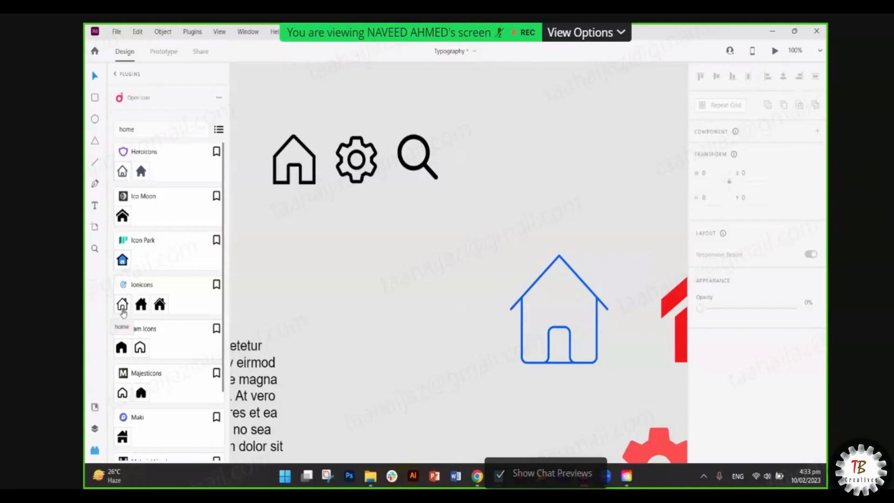
- Place the Ionicons home icon on the canvas and align it under the large house
{"action": "left_click_drag", "start_coordinate": [123, 312], "coordinate": [300, 256]}
{"action": "scroll", "coordinate": [675, 330], "scroll_direction": "down", "scroll_amount": 1}
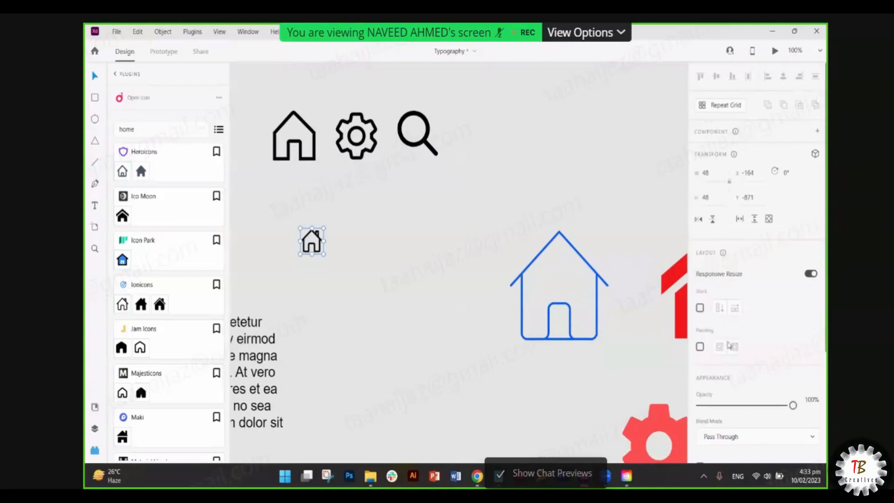
{"action": "scroll", "coordinate": [729, 345], "scroll_direction": "down", "scroll_amount": 3}
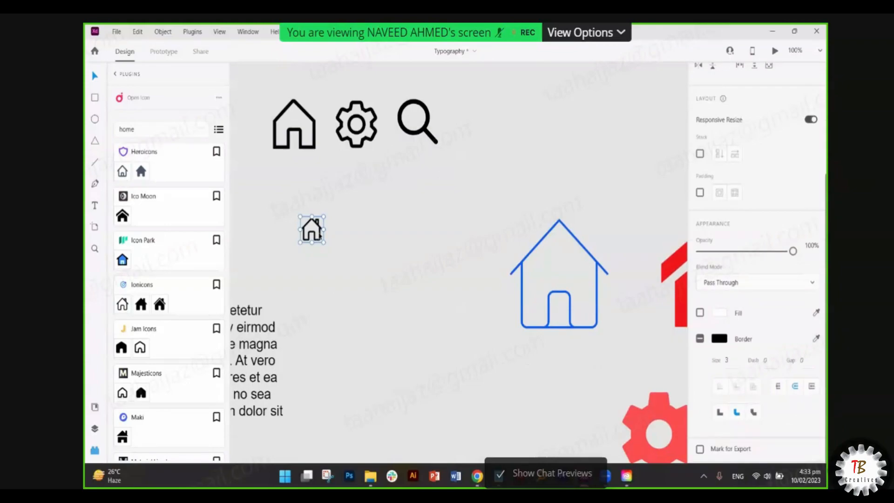
{"action": "scroll", "coordinate": [745, 298], "scroll_direction": "up", "scroll_amount": 3}
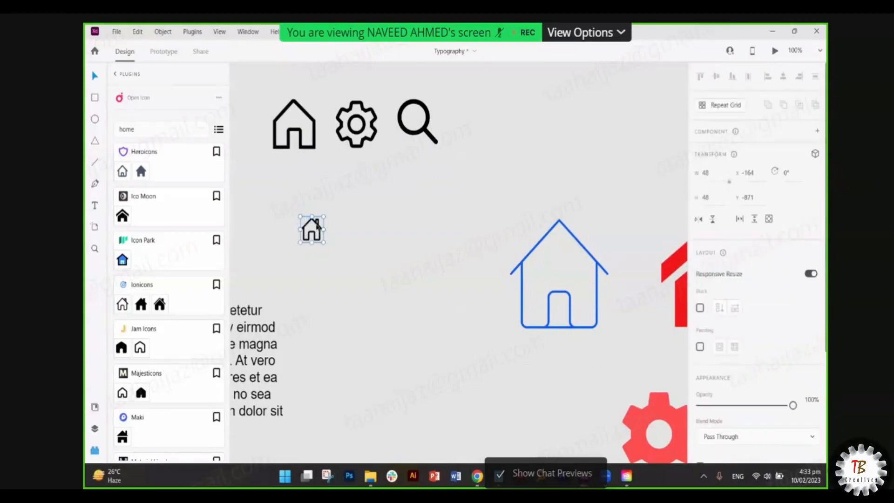
{"action": "left_click_drag", "start_coordinate": [317, 226], "coordinate": [296, 203]}
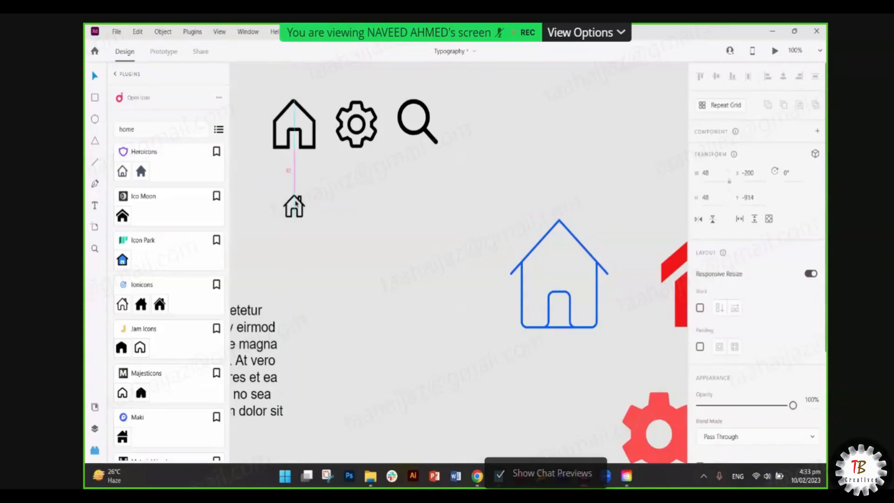
{"action": "double_click", "coordinate": [145, 129]}
- Search 'search' in Open Icon and try bold, Fluent UI and Gridicons magnifiers, deleting each
{"action": "type", "text": "s"}
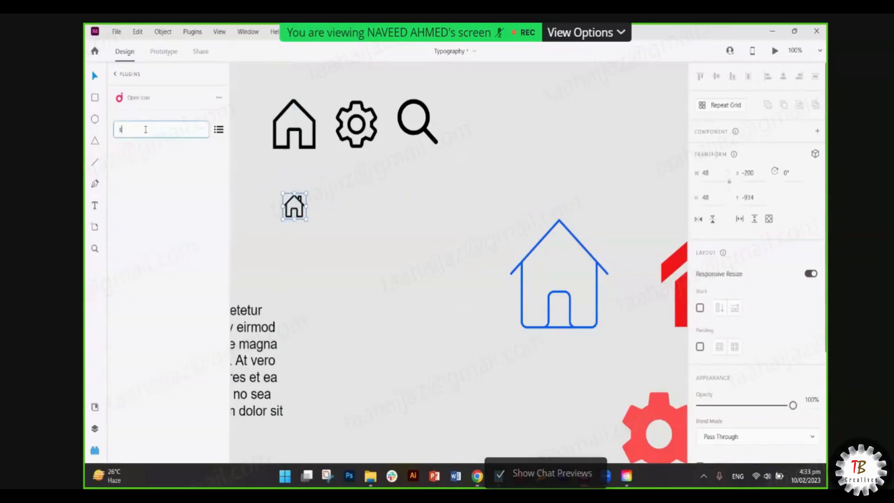
{"action": "type", "text": "earch"}
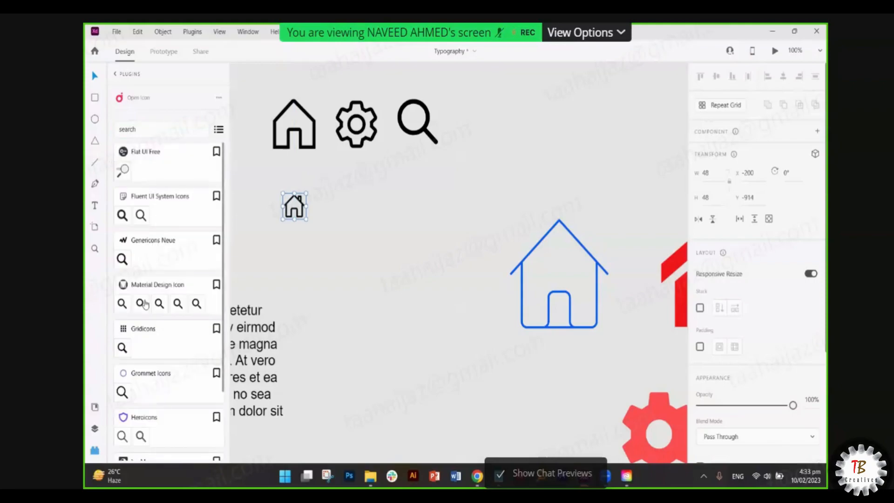
{"action": "left_click_drag", "start_coordinate": [141, 304], "coordinate": [352, 214]}
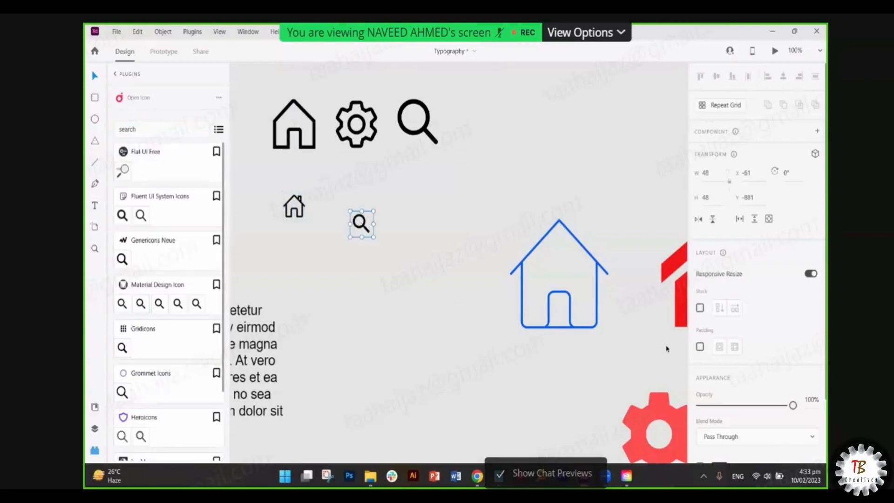
{"action": "scroll", "coordinate": [774, 387], "scroll_direction": "down", "scroll_amount": 2}
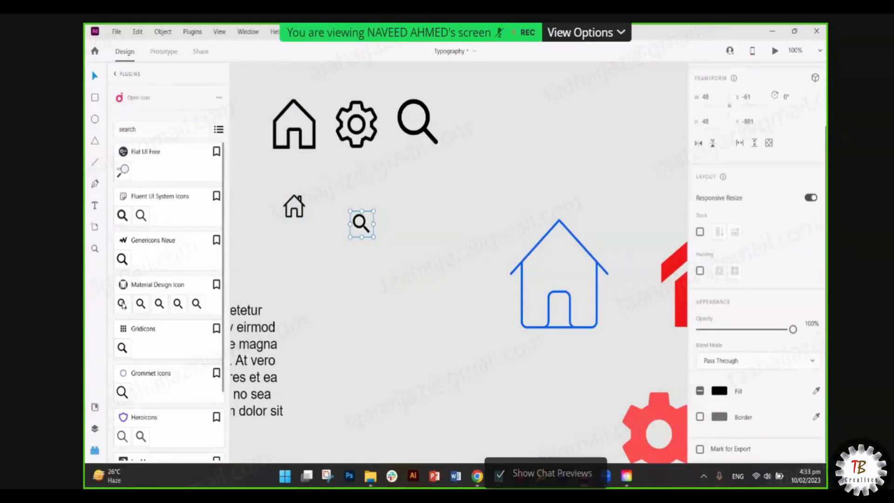
{"action": "key", "text": "ctrl+d"}
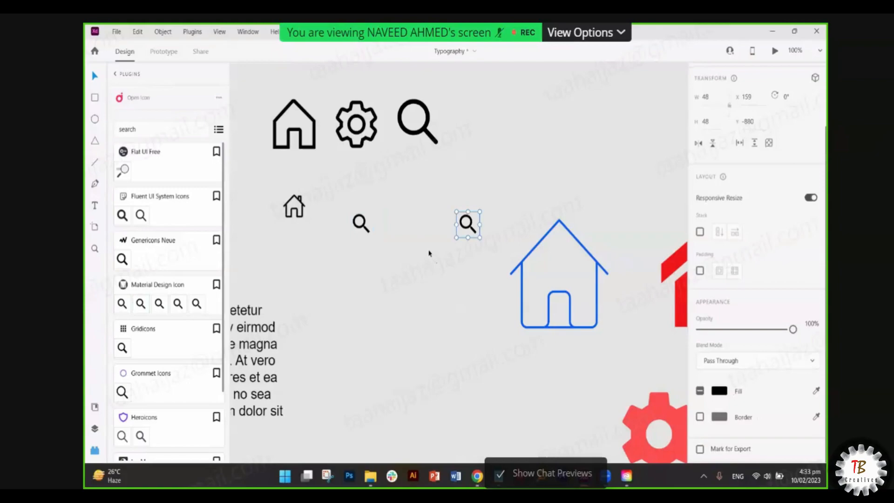
{"action": "key", "text": "Delete"}
{"action": "left_click", "coordinate": [362, 224]}
{"action": "key", "text": "Delete"}
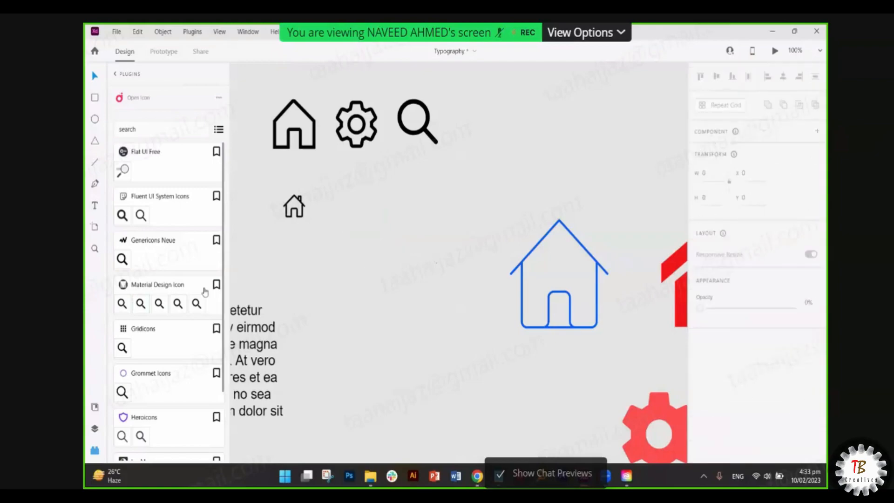
{"action": "left_click_drag", "start_coordinate": [122, 215], "coordinate": [323, 198]}
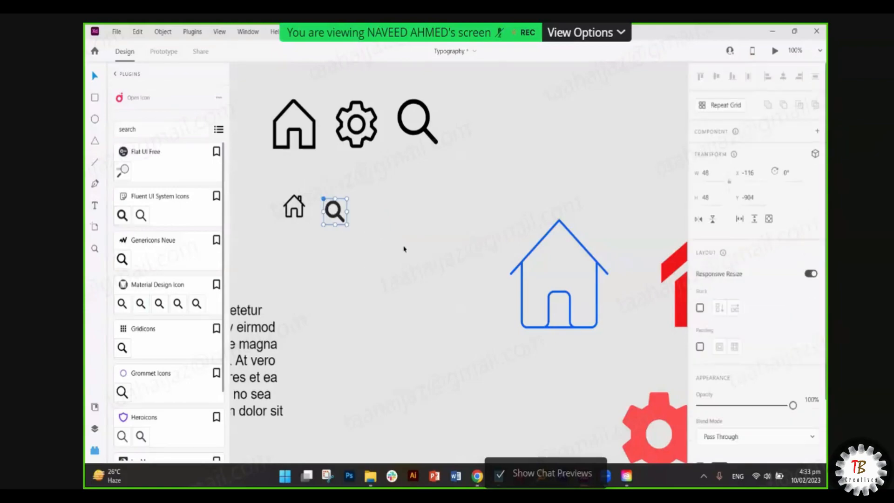
{"action": "key", "text": "Delete"}
{"action": "left_click_drag", "start_coordinate": [141, 214], "coordinate": [401, 218]}
{"action": "key", "text": "Delete"}
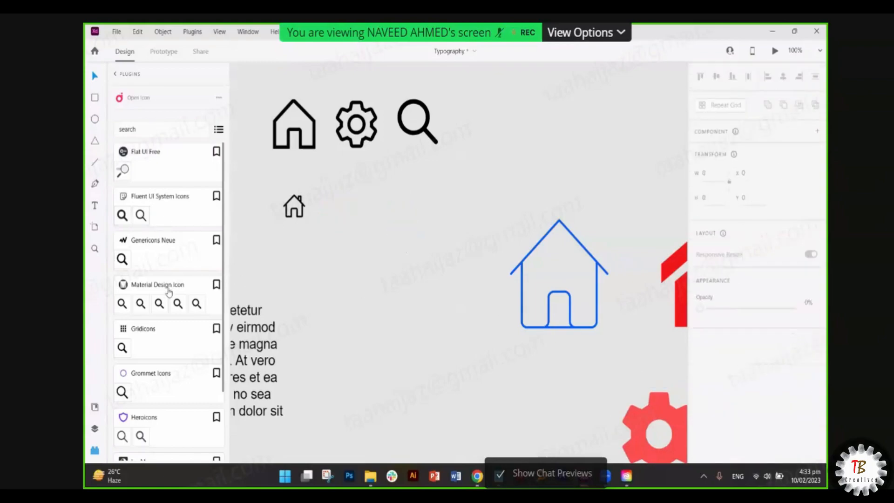
{"action": "left_click_drag", "start_coordinate": [123, 348], "coordinate": [390, 250]}
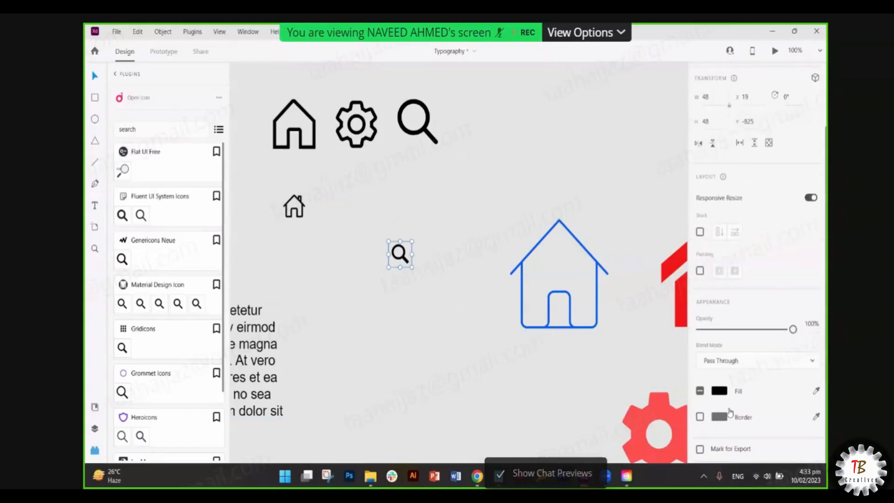
{"action": "key", "text": "Delete"}
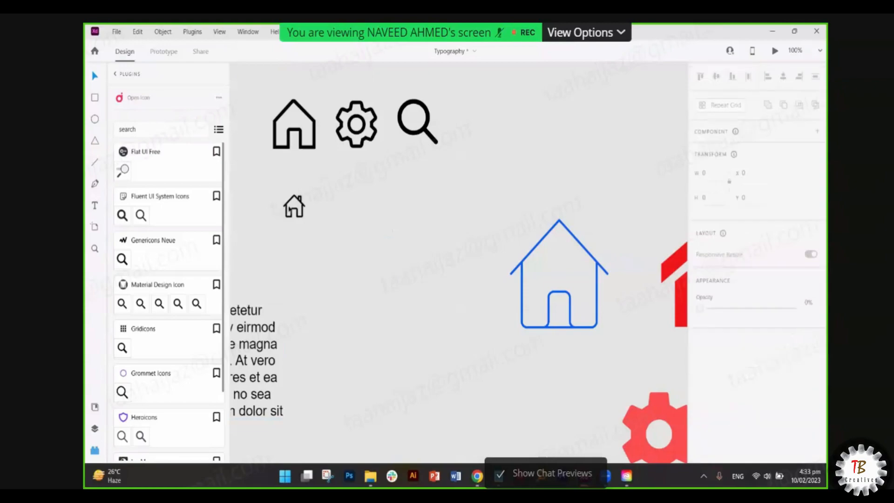
- Place a thin outlined magnifier with border size 3 beside the small house
{"action": "left_click", "coordinate": [294, 206]}
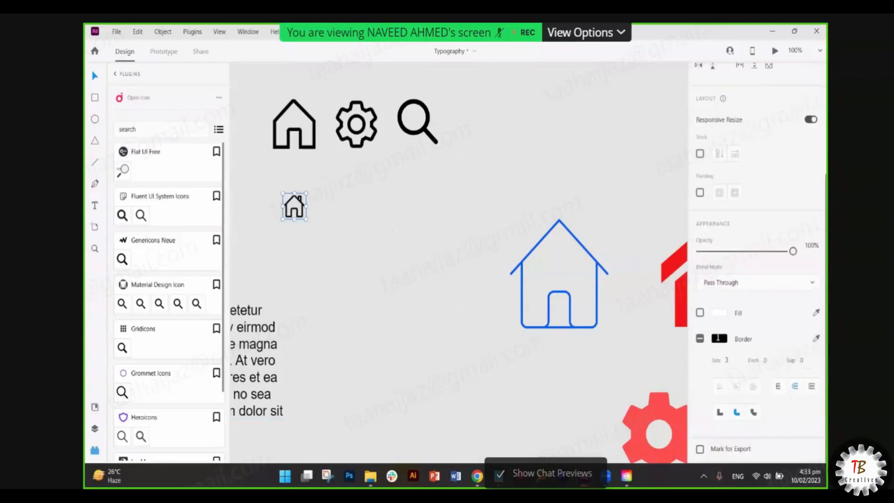
{"action": "scroll", "coordinate": [200, 361], "scroll_direction": "down", "scroll_amount": 3}
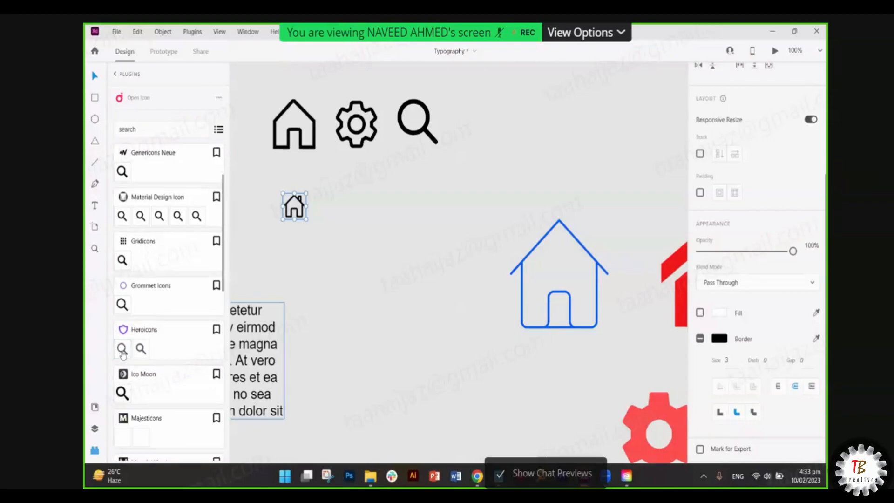
{"action": "left_click_drag", "start_coordinate": [438, 209], "coordinate": [371, 197]}
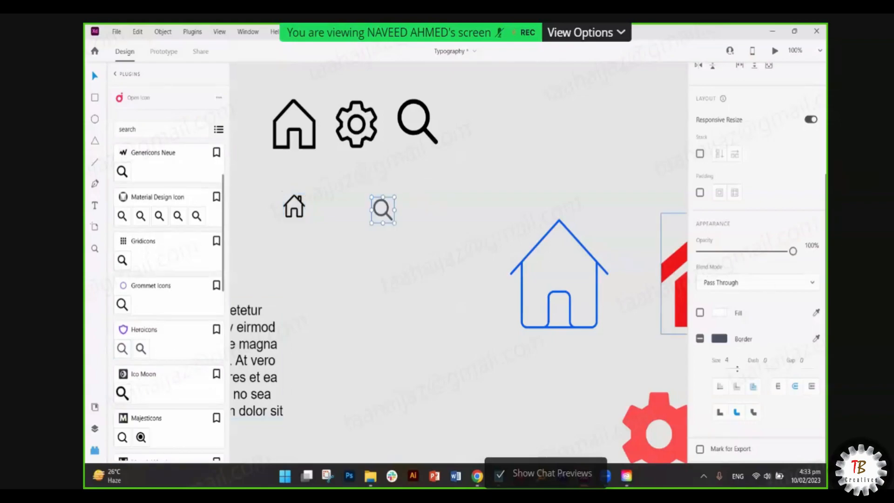
{"action": "left_click", "coordinate": [736, 363]}
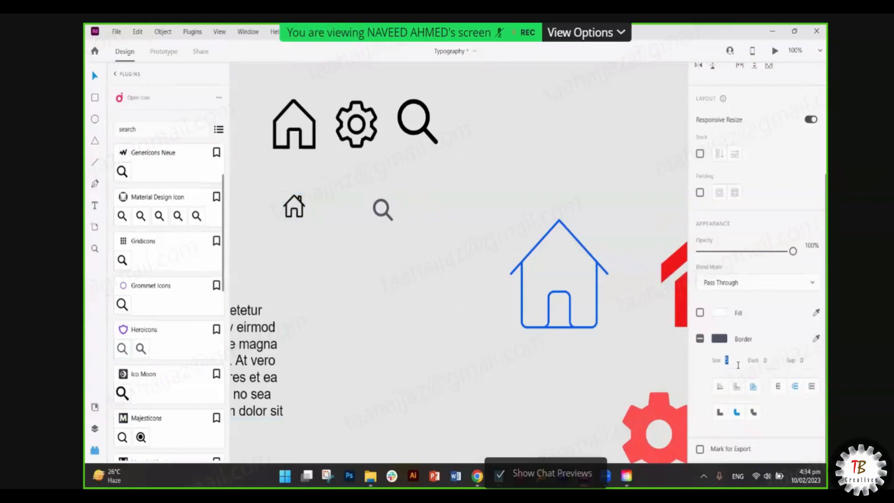
{"action": "left_click", "coordinate": [387, 226]}
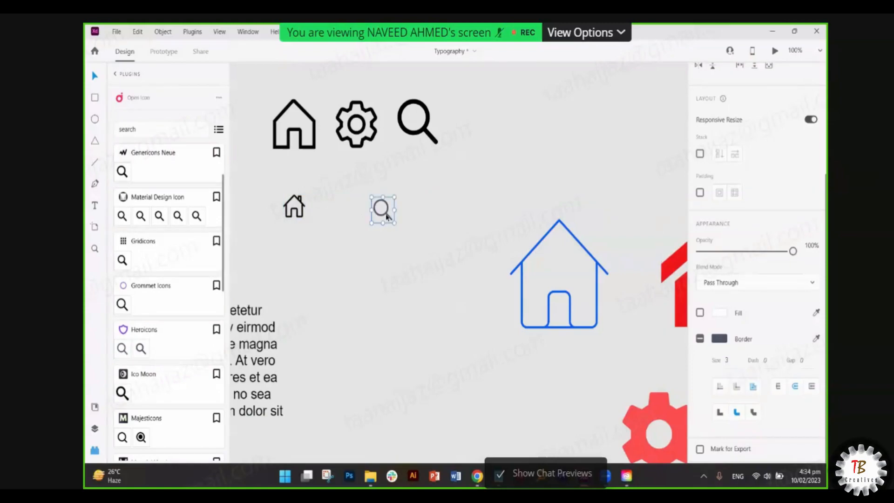
{"action": "left_click_drag", "start_coordinate": [388, 216], "coordinate": [326, 211]}
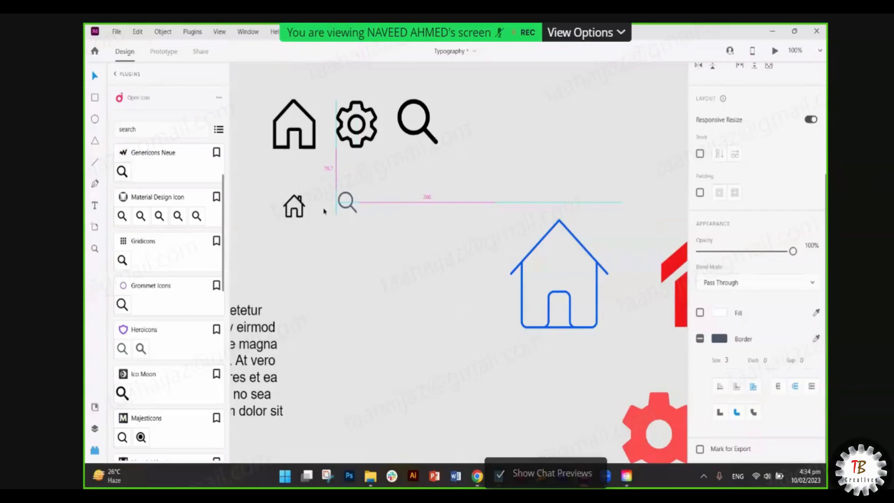
{"action": "left_click", "coordinate": [719, 339]}
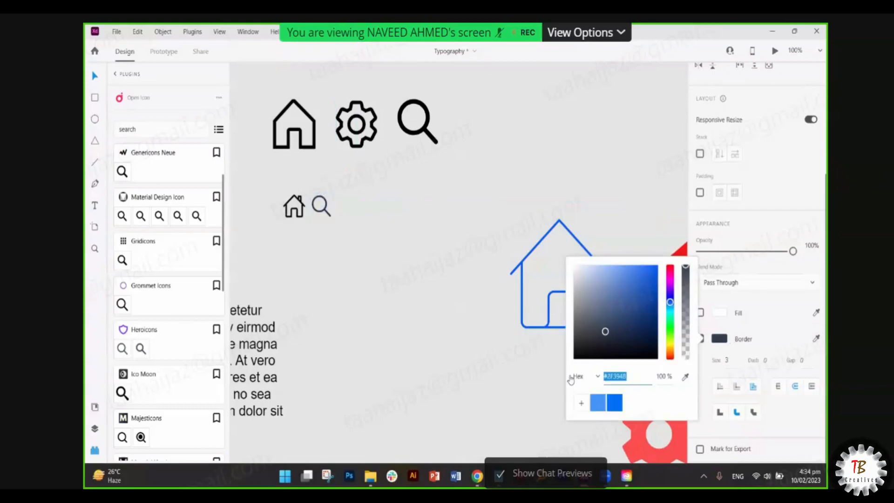
{"action": "left_click", "coordinate": [293, 244]}
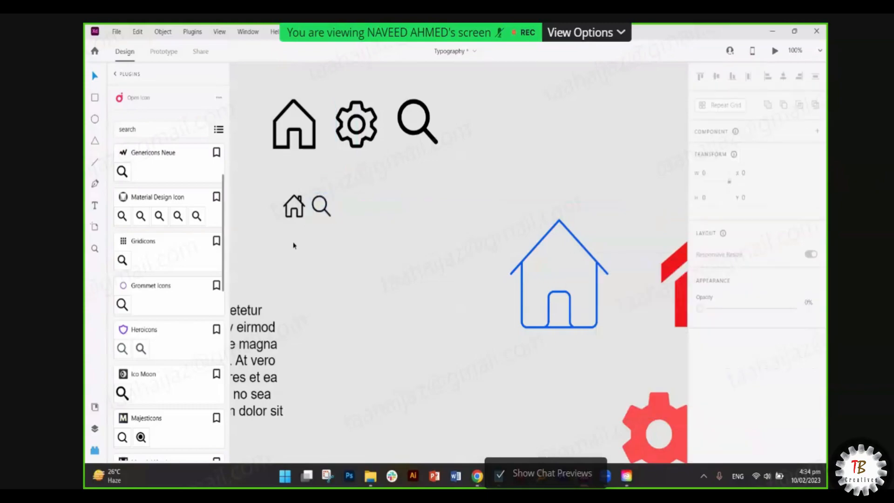
{"action": "left_click", "coordinate": [138, 137]}
- Insert a 'setting' gear icon from Open Icon and place it after the small magnifier
{"action": "type", "text": "se"}
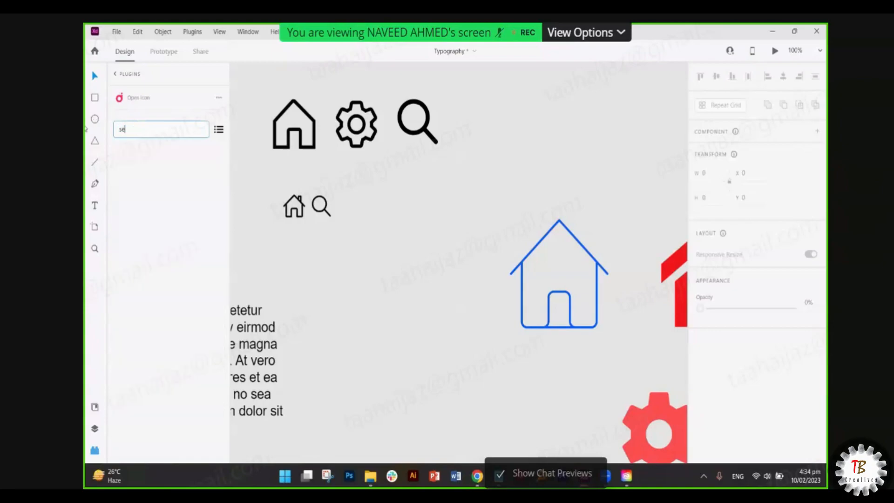
{"action": "type", "text": "tting"}
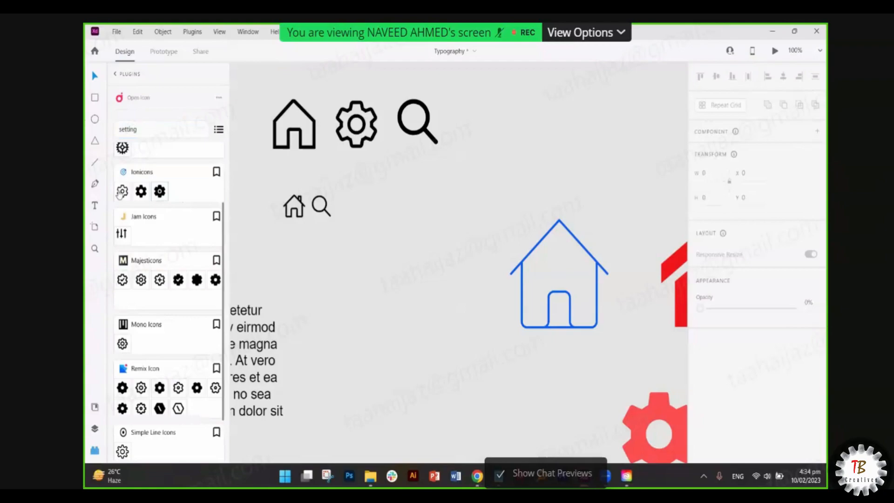
{"action": "left_click", "coordinate": [122, 191]}
{"action": "scroll", "coordinate": [753, 357], "scroll_direction": "down", "scroll_amount": 3}
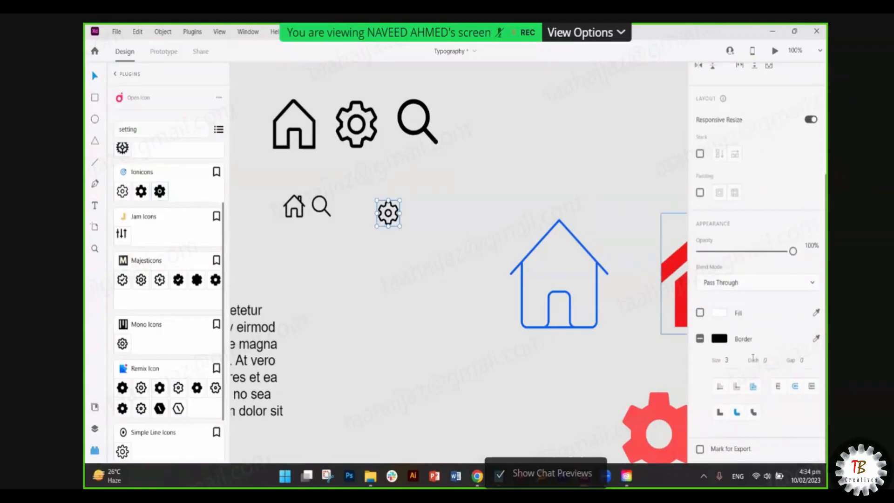
{"action": "left_click_drag", "start_coordinate": [383, 222], "coordinate": [347, 207]}
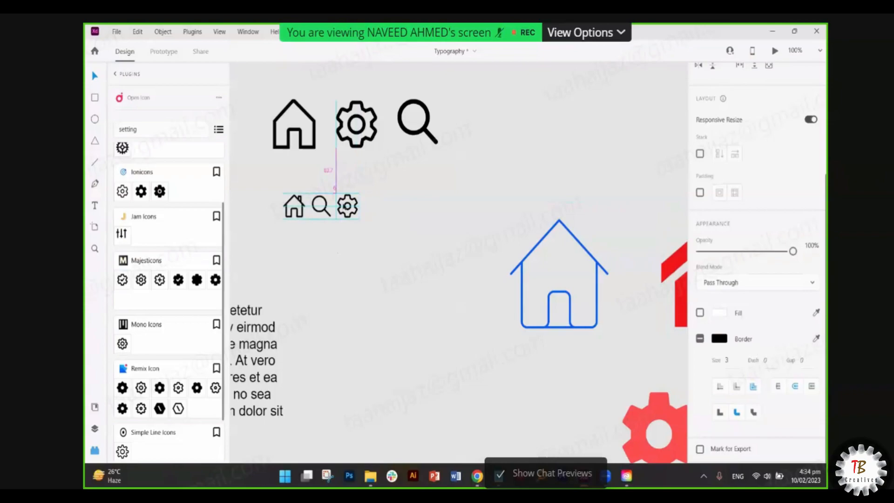
{"action": "left_click", "coordinate": [407, 226]}
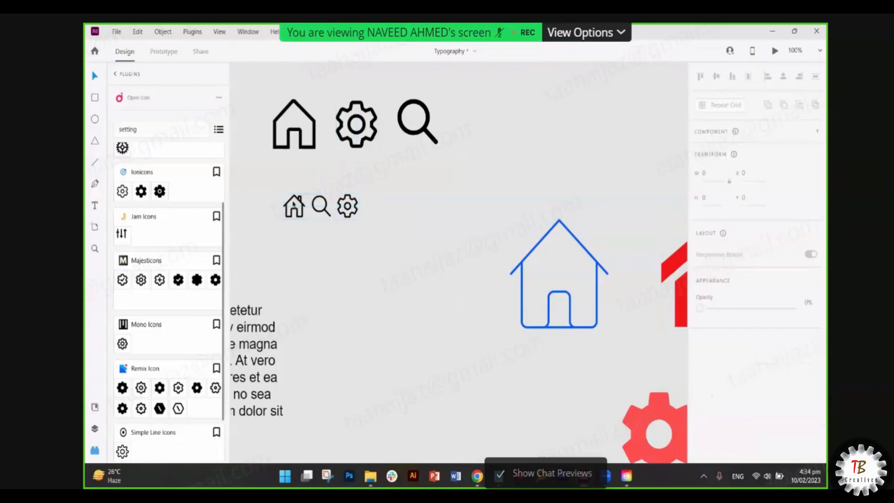
{"action": "left_click", "coordinate": [294, 208]}
- Compare the small icons against the large magnifier and select the small icon row
{"action": "scroll", "coordinate": [295, 208], "scroll_direction": "up", "scroll_amount": 5}
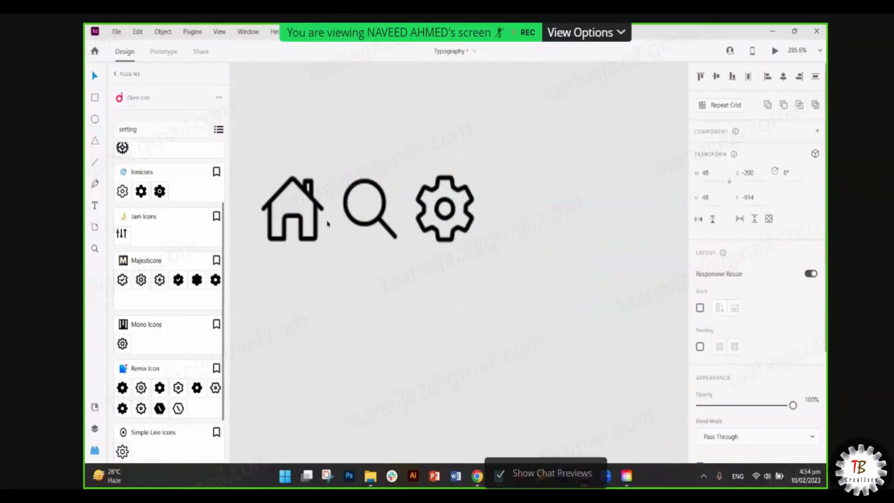
{"action": "scroll", "coordinate": [399, 267], "scroll_direction": "down", "scroll_amount": 4}
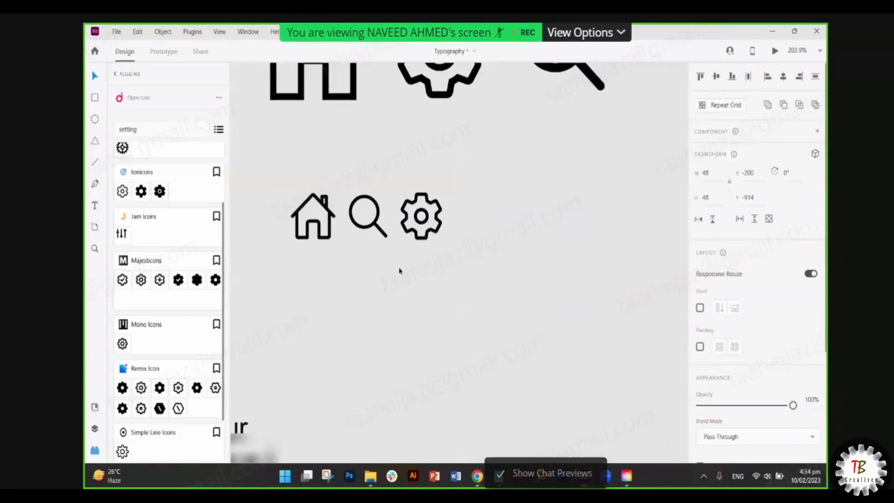
{"action": "left_click", "coordinate": [454, 303]}
{"action": "scroll", "coordinate": [401, 214], "scroll_direction": "up", "scroll_amount": 3}
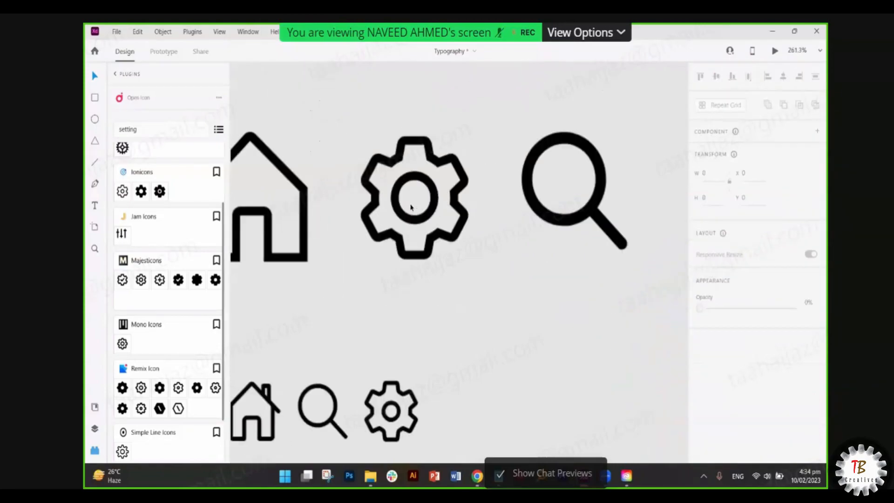
{"action": "left_click", "coordinate": [568, 210]}
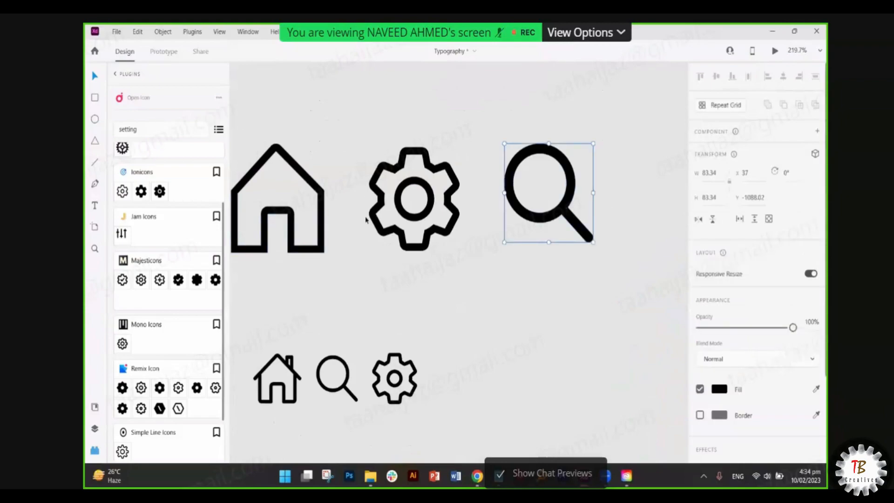
{"action": "scroll", "coordinate": [412, 222], "scroll_direction": "down", "scroll_amount": 3}
{"action": "left_click", "coordinate": [337, 302]}
{"action": "scroll", "coordinate": [345, 312], "scroll_direction": "up", "scroll_amount": 4}
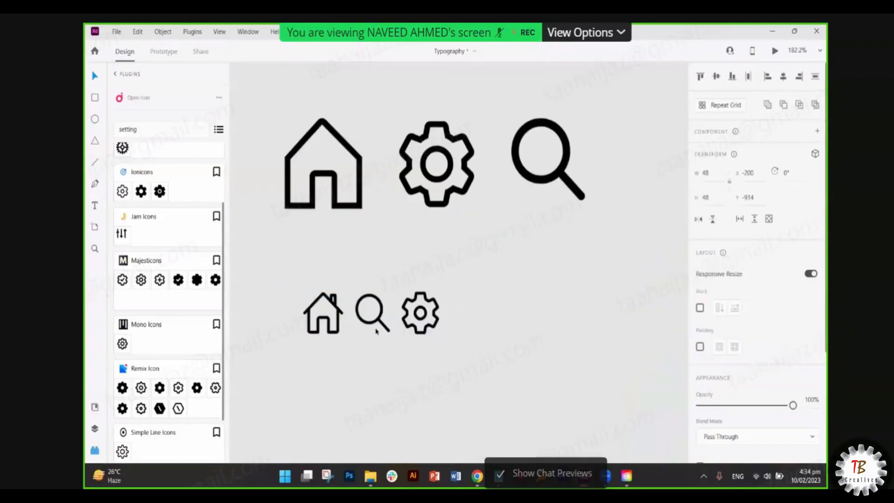
{"action": "scroll", "coordinate": [355, 322], "scroll_direction": "down", "scroll_amount": 4}
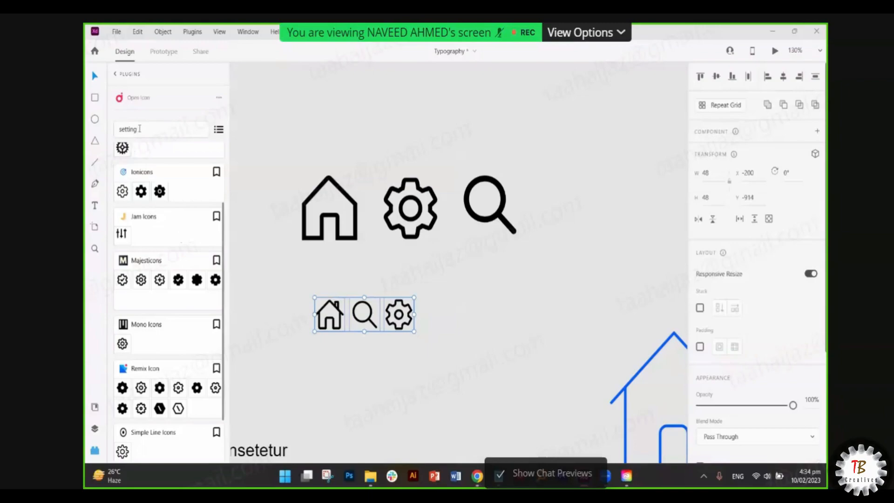
- Search Open Icon for 'information' icons
{"action": "left_click", "coordinate": [117, 128]}
{"action": "key", "text": "ctrl+a"}
{"action": "type", "text": "information"}
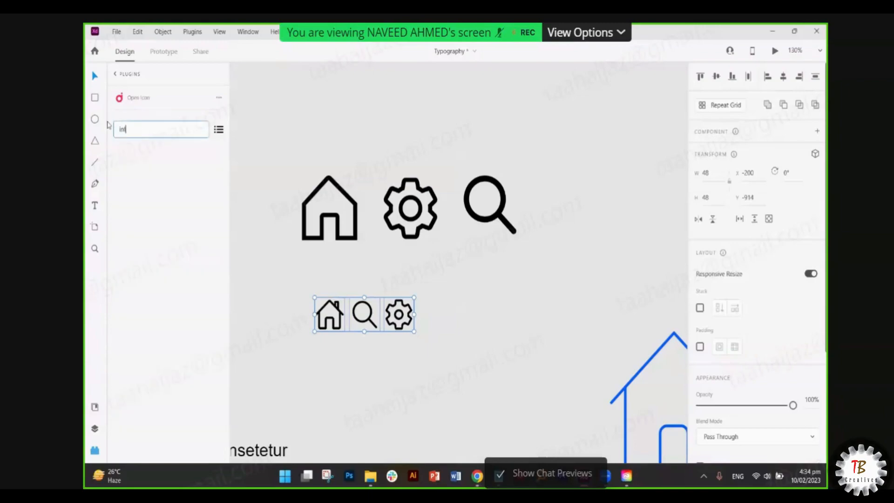
{"action": "key", "text": "Return"}
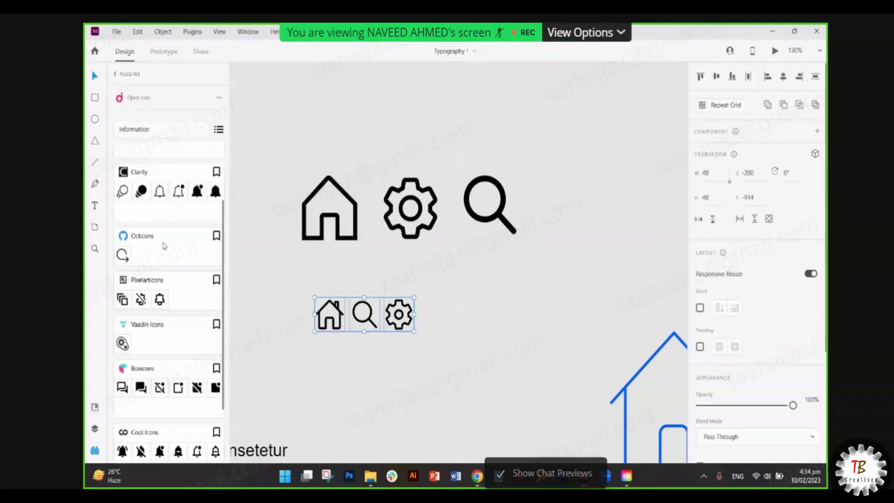
{"action": "scroll", "coordinate": [163, 250], "scroll_direction": "down", "scroll_amount": 3}
{"action": "scroll", "coordinate": [164, 250], "scroll_direction": "up", "scroll_amount": 6}
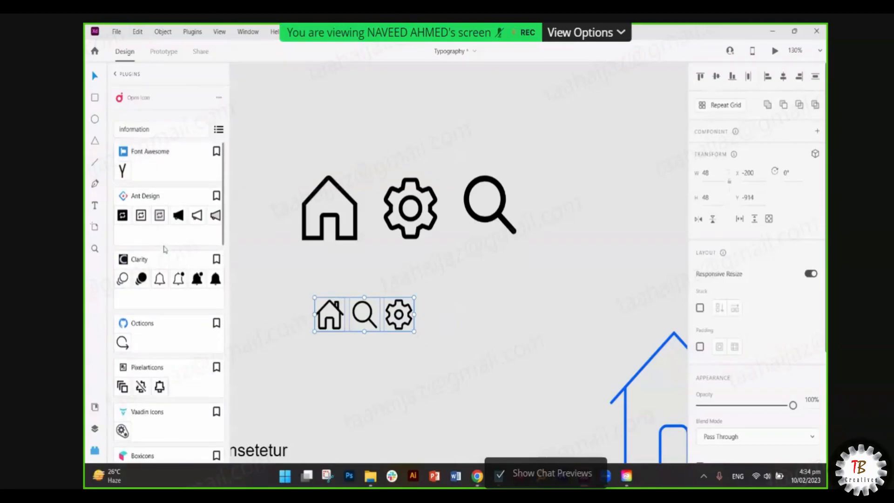
{"action": "scroll", "coordinate": [164, 249], "scroll_direction": "down", "scroll_amount": 6}
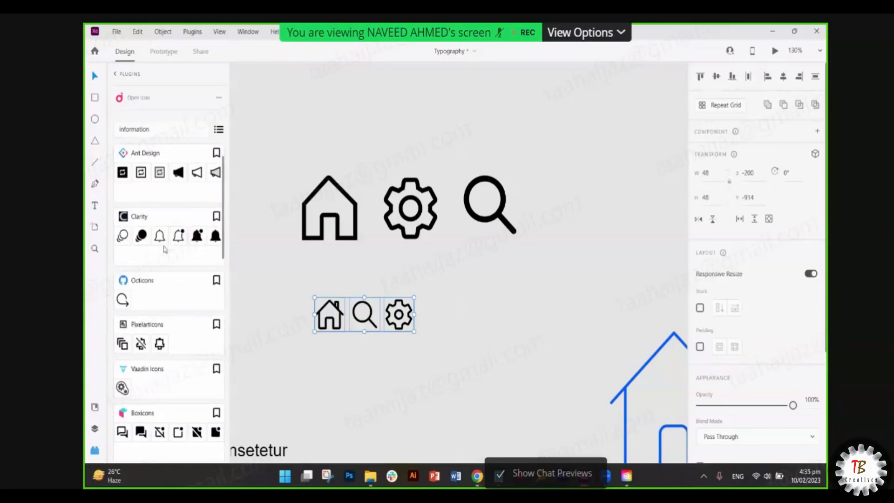
{"action": "scroll", "coordinate": [164, 249], "scroll_direction": "down", "scroll_amount": 2}
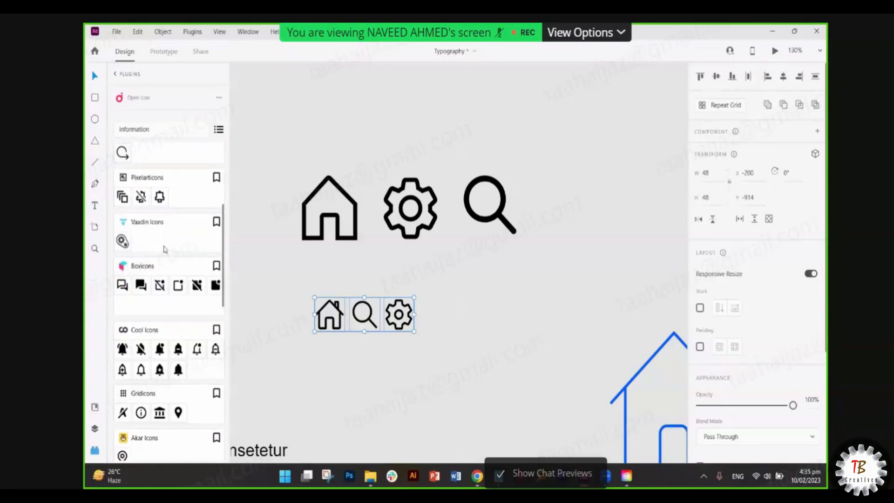
{"action": "scroll", "coordinate": [164, 249], "scroll_direction": "down", "scroll_amount": 5}
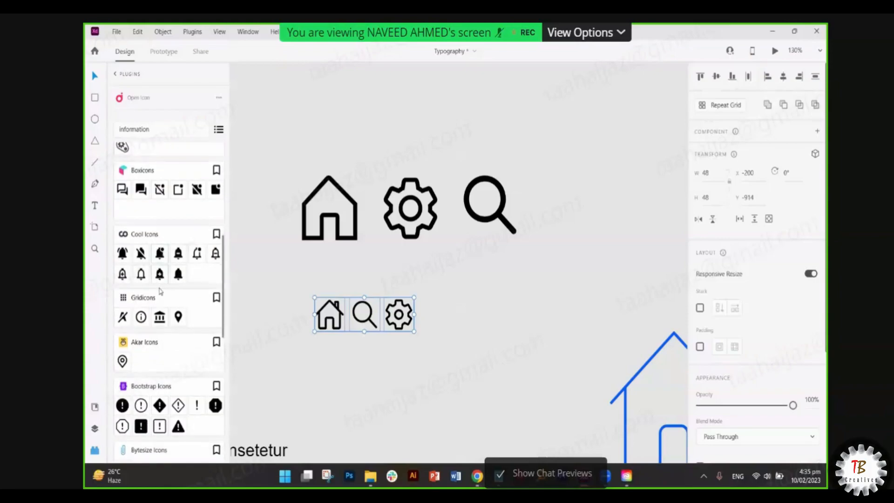
{"action": "scroll", "coordinate": [161, 294], "scroll_direction": "down", "scroll_amount": 5}
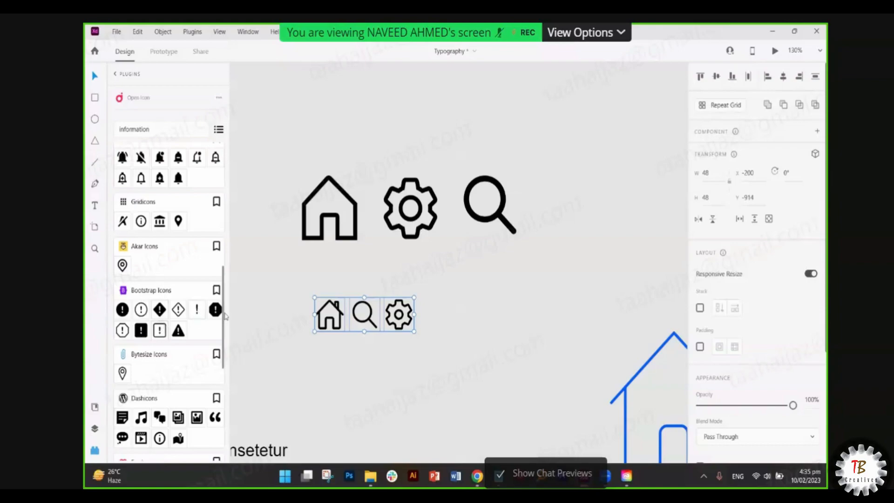
- Place the Bootstrap Icons exclamation mark just right of the small gear
{"action": "mouse_move", "coordinate": [419, 319]}
{"action": "left_mouse_down"}
{"action": "mouse_move", "coordinate": [467, 347]}
{"action": "mouse_move", "coordinate": [435, 314]}
{"action": "left_mouse_up"}
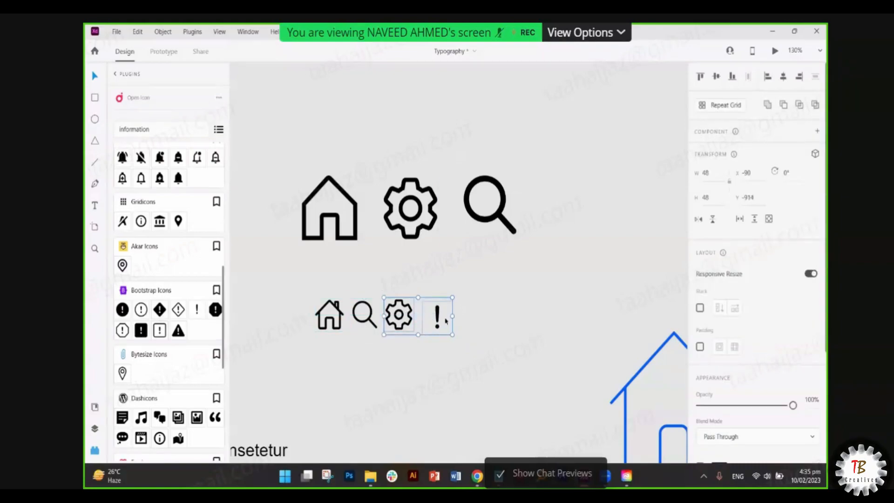
{"action": "double_click", "coordinate": [427, 315]}
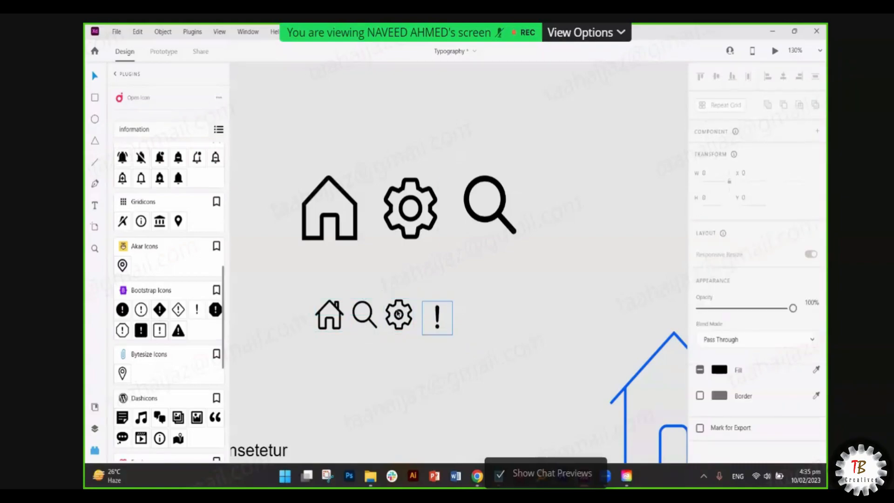
{"action": "left_click_drag", "start_coordinate": [397, 314], "coordinate": [433, 319]}
{"action": "left_click", "coordinate": [470, 332]}
{"action": "scroll", "coordinate": [439, 314], "scroll_direction": "up", "scroll_amount": 4}
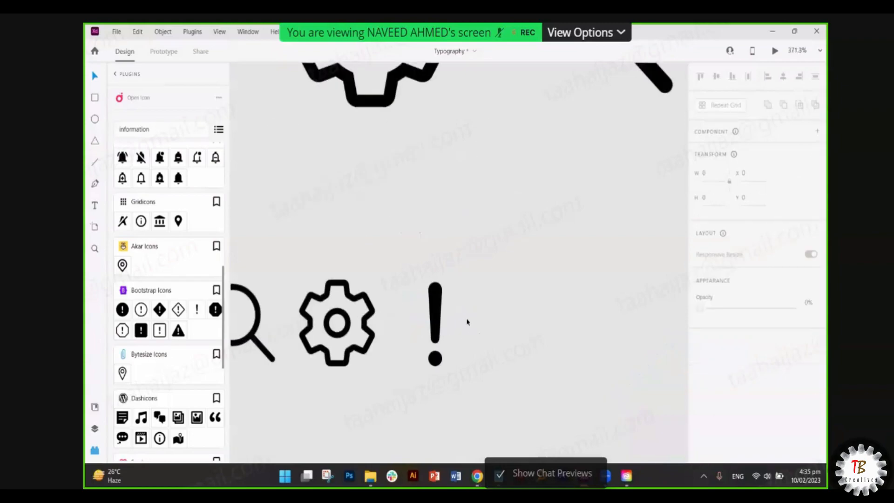
{"action": "key", "text": "ctrl+z"}
{"action": "key", "text": "ctrl+z"}
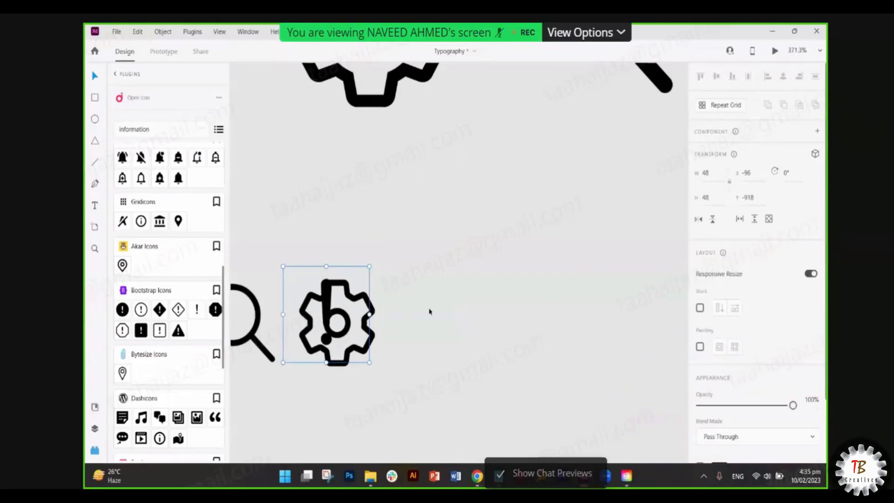
{"action": "left_click_drag", "start_coordinate": [328, 308], "coordinate": [437, 313]}
{"action": "scroll", "coordinate": [436, 313], "scroll_direction": "down", "scroll_amount": 3}
{"action": "left_click", "coordinate": [475, 302]}
{"action": "scroll", "coordinate": [442, 321], "scroll_direction": "left", "scroll_amount": 1}
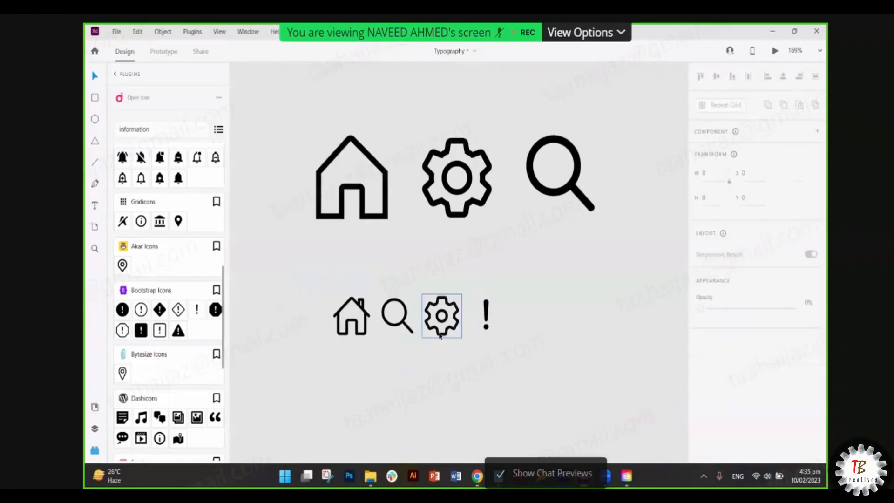
{"action": "left_click", "coordinate": [503, 316]}
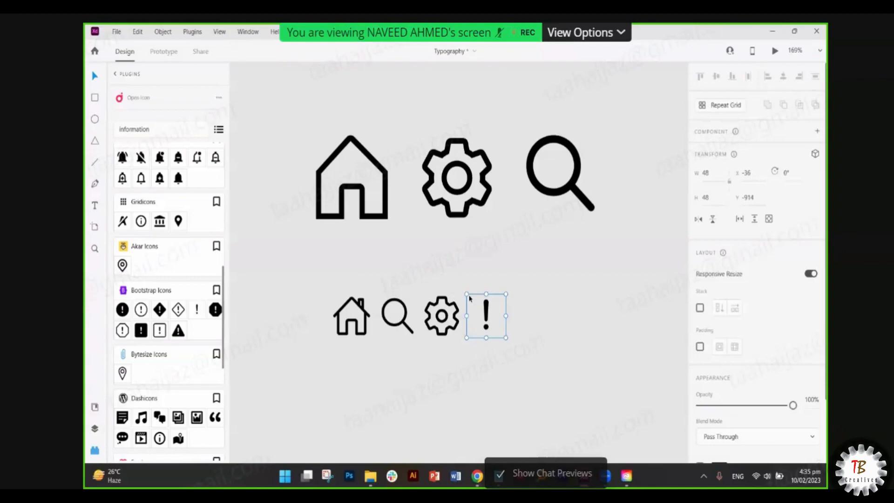
- Place the Bytesize location-pin icon right of the exclamation mark in the small row
{"action": "scroll", "coordinate": [154, 364], "scroll_direction": "down", "scroll_amount": 3}
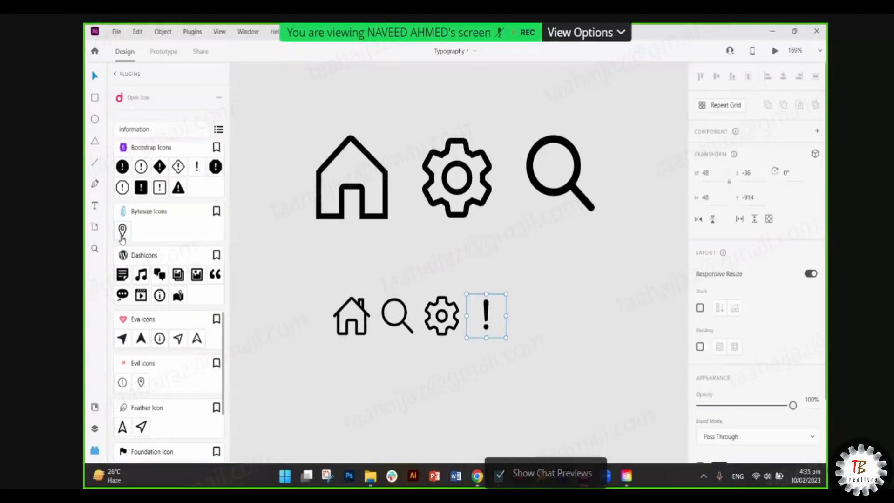
{"action": "left_click_drag", "start_coordinate": [536, 325], "coordinate": [545, 331]}
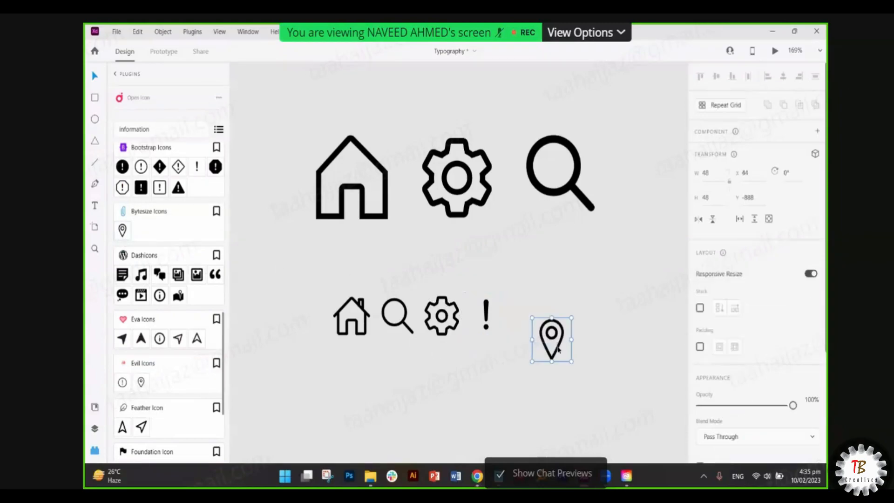
{"action": "left_click_drag", "start_coordinate": [558, 350], "coordinate": [525, 333]}
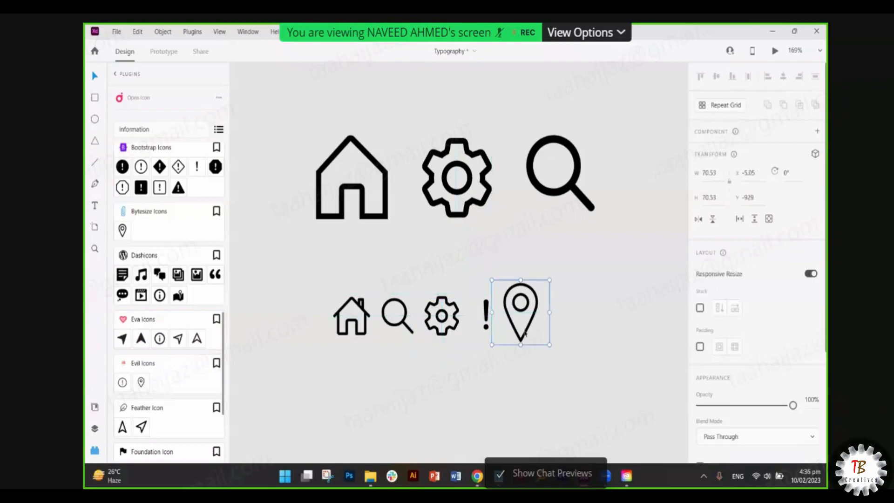
{"action": "key", "text": "ctrl+z"}
{"action": "key", "text": "ctrl+z"}
{"action": "key", "text": "ctrl+z"}
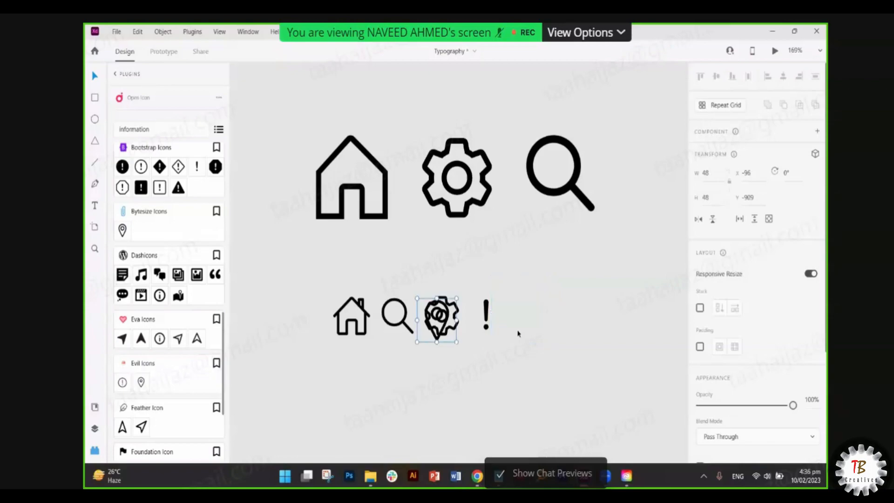
{"action": "left_click_drag", "start_coordinate": [437, 339], "coordinate": [527, 327]}
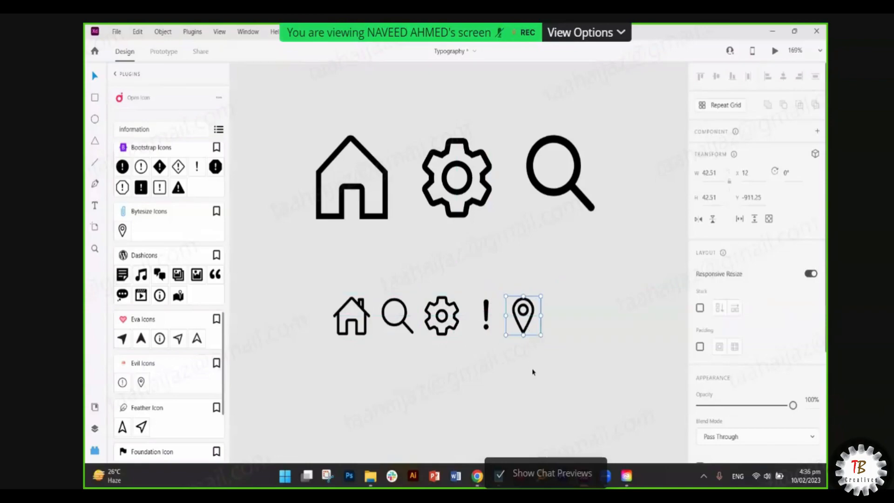
{"action": "left_click", "coordinate": [536, 381]}
- Inspect the location pin's properties and return to the installed plugins list
{"action": "scroll", "coordinate": [539, 389], "scroll_direction": "down", "scroll_amount": 3}
{"action": "scroll", "coordinate": [540, 390], "scroll_direction": "down", "scroll_amount": 3}
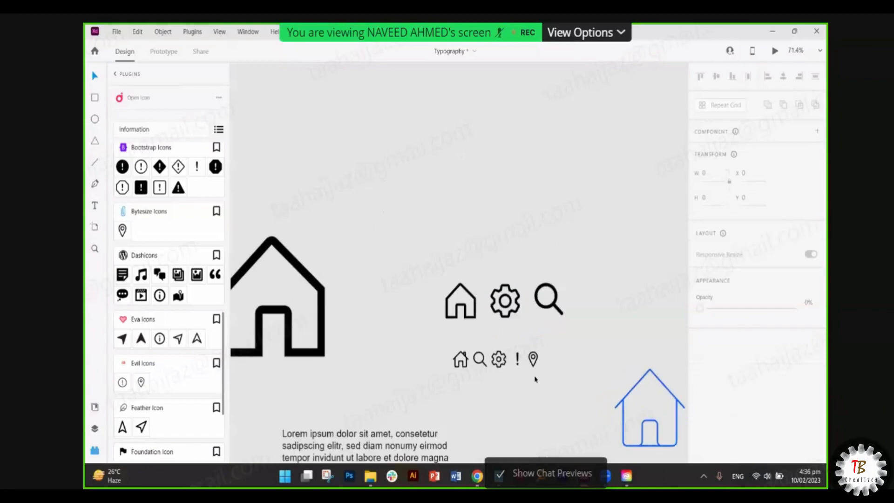
{"action": "scroll", "coordinate": [520, 350], "scroll_direction": "up", "scroll_amount": 5}
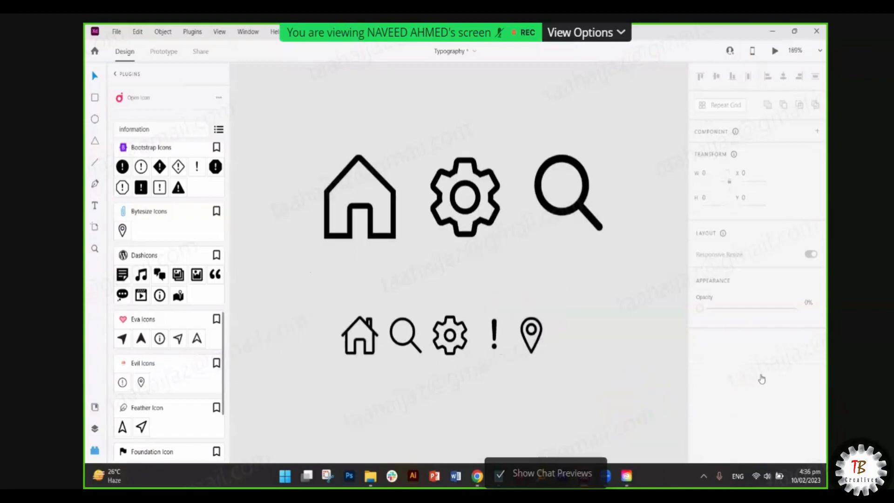
{"action": "left_click", "coordinate": [539, 350]}
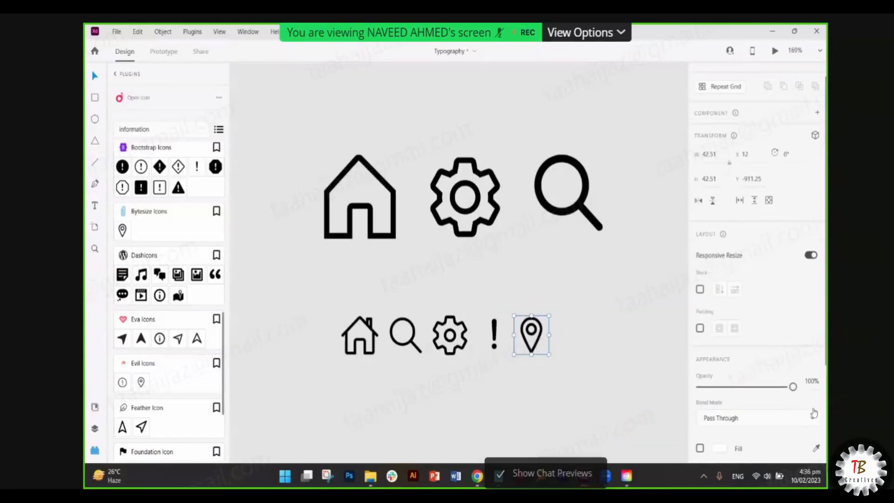
{"action": "scroll", "coordinate": [814, 412], "scroll_direction": "down", "scroll_amount": 4}
{"action": "scroll", "coordinate": [814, 412], "scroll_direction": "up", "scroll_amount": 1}
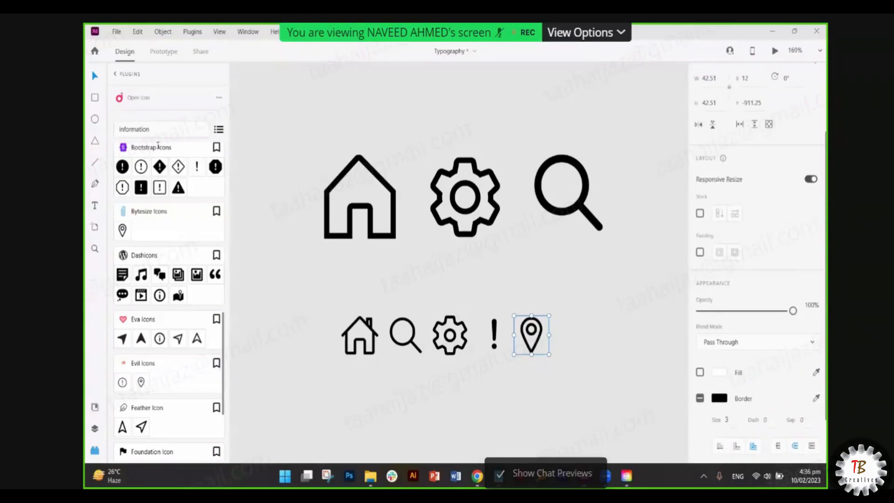
{"action": "left_click", "coordinate": [117, 78]}
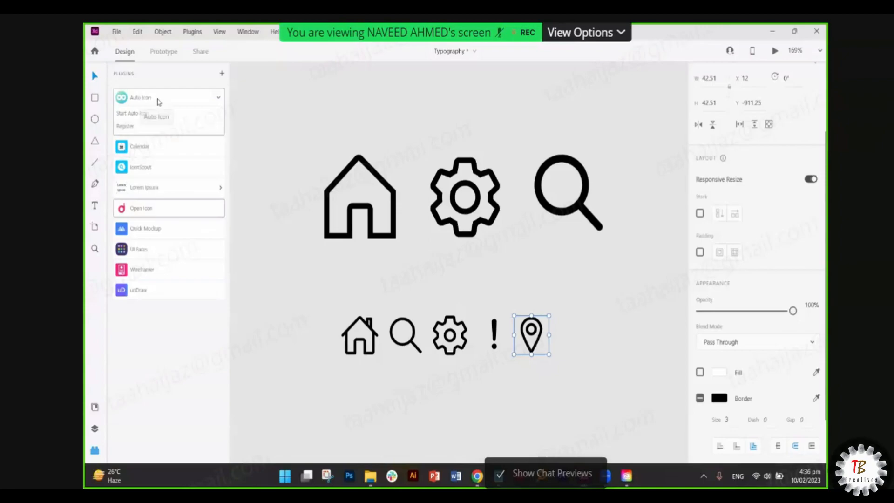
- Uninstall Auto Icon through Manage Plugin in Creative Cloud, then return to XD
{"action": "left_click", "coordinate": [217, 99]}
{"action": "right_click", "coordinate": [181, 97]}
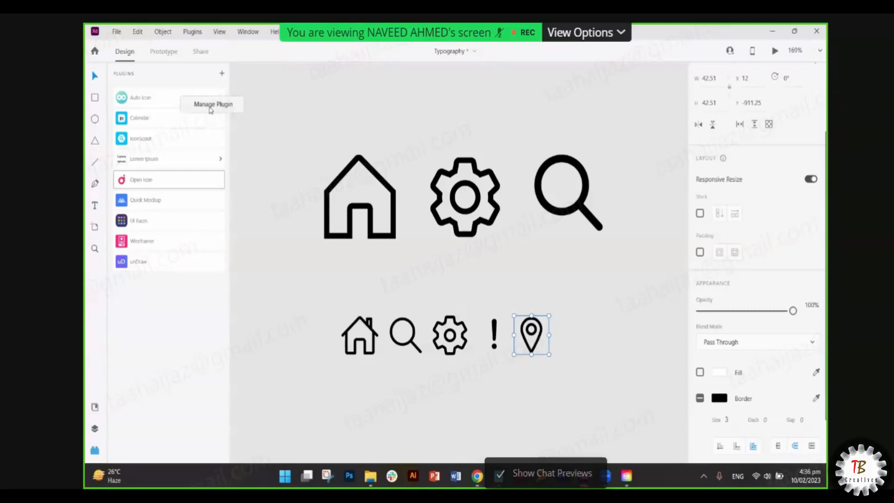
{"action": "left_click", "coordinate": [209, 107]}
{"action": "left_click", "coordinate": [760, 103]}
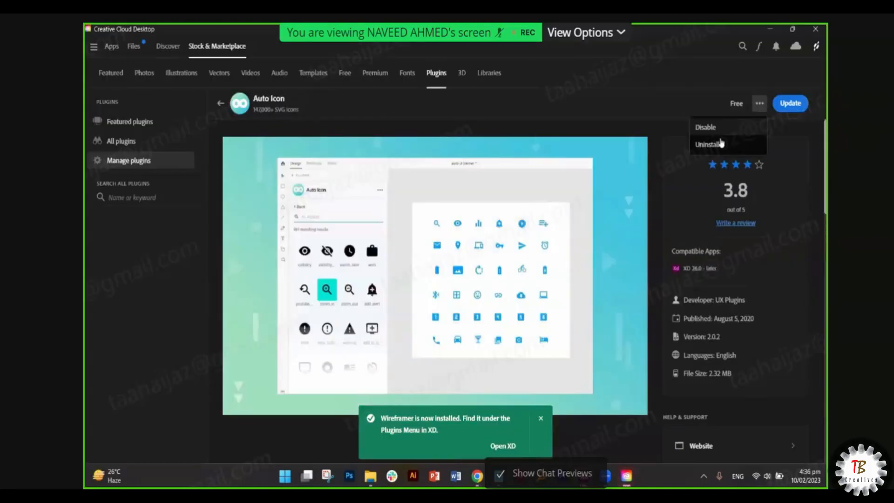
{"action": "left_click", "coordinate": [707, 144]}
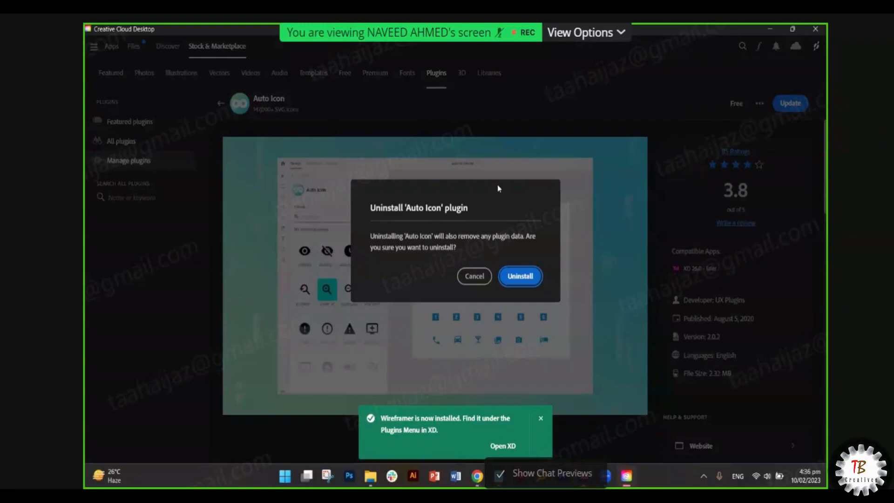
{"action": "left_click", "coordinate": [520, 276]}
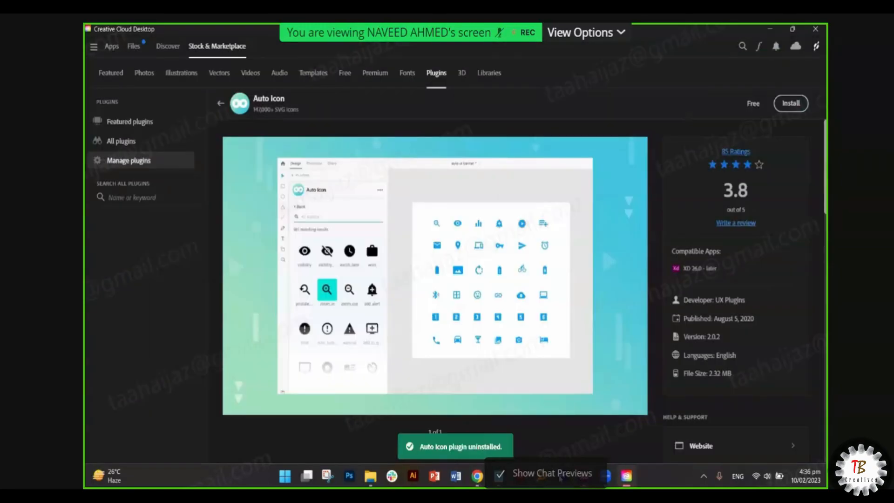
{"action": "left_click", "coordinate": [626, 475]}
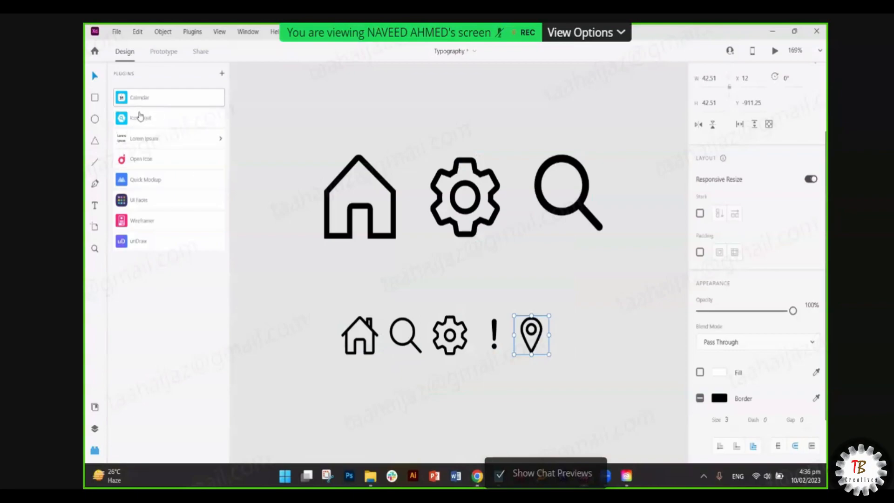
{"action": "left_click", "coordinate": [150, 119]}
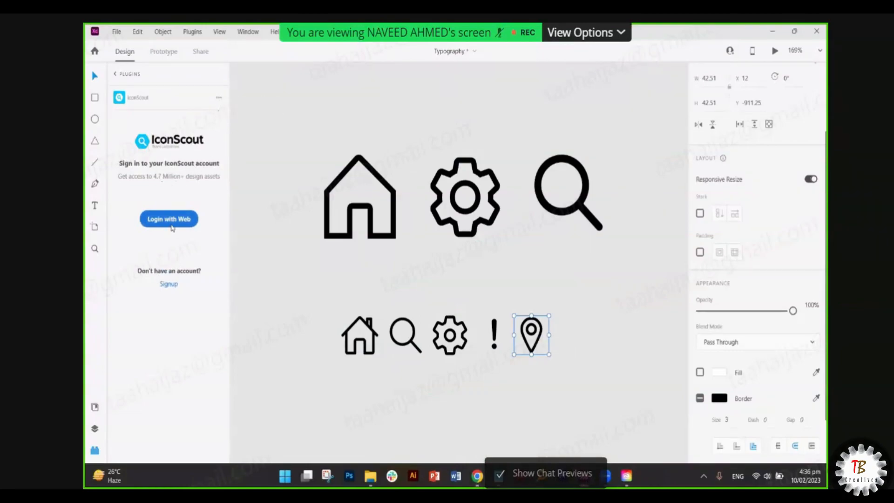
{"action": "left_click", "coordinate": [116, 75]}
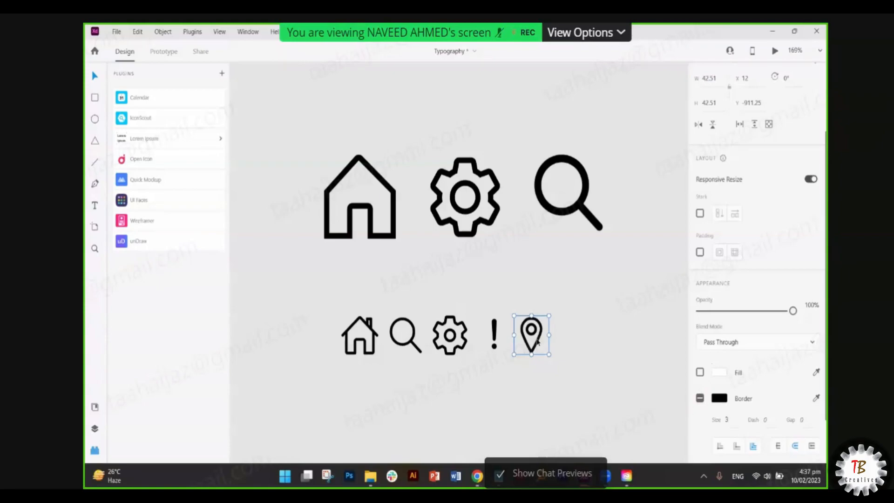
{"action": "key", "text": "ctrl+plus"}
{"action": "key", "text": "ctrl+plus"}
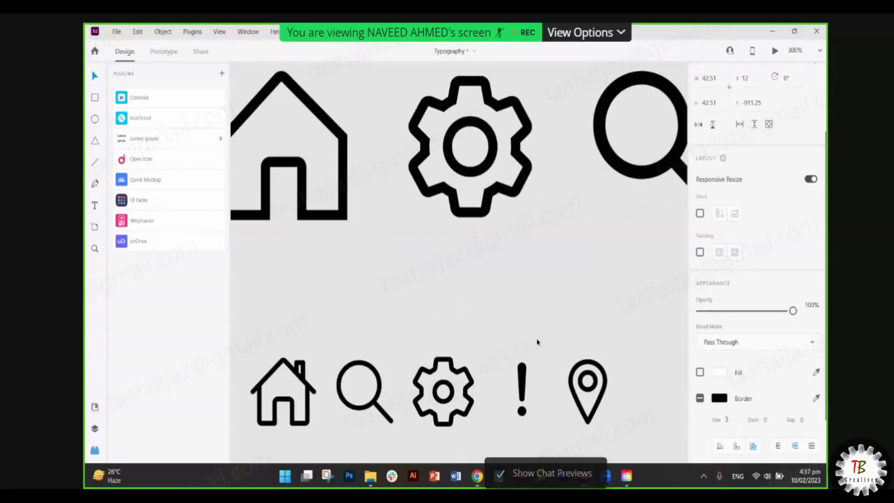
{"action": "scroll", "coordinate": [536, 342], "scroll_direction": "down", "scroll_amount": 1}
{"action": "scroll", "coordinate": [545, 333], "scroll_direction": "down", "scroll_amount": 3}
{"action": "scroll", "coordinate": [544, 332], "scroll_direction": "right", "scroll_amount": 2}
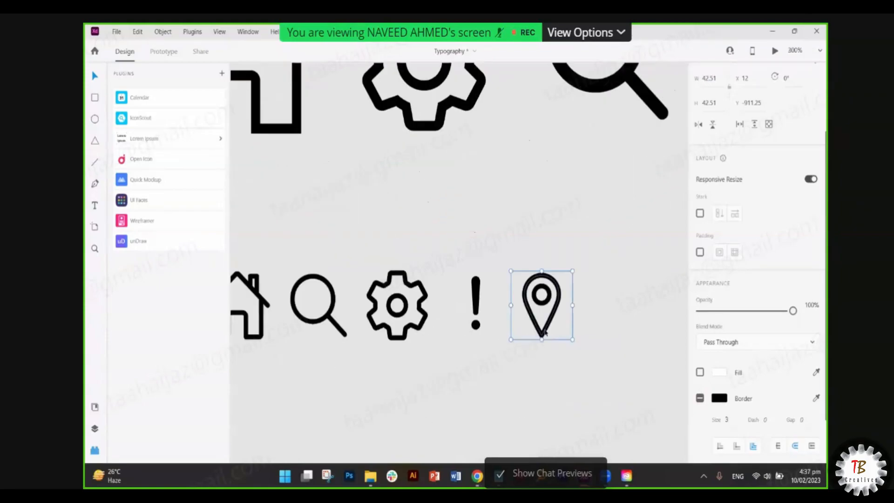
{"action": "key", "text": "ctrl+plus"}
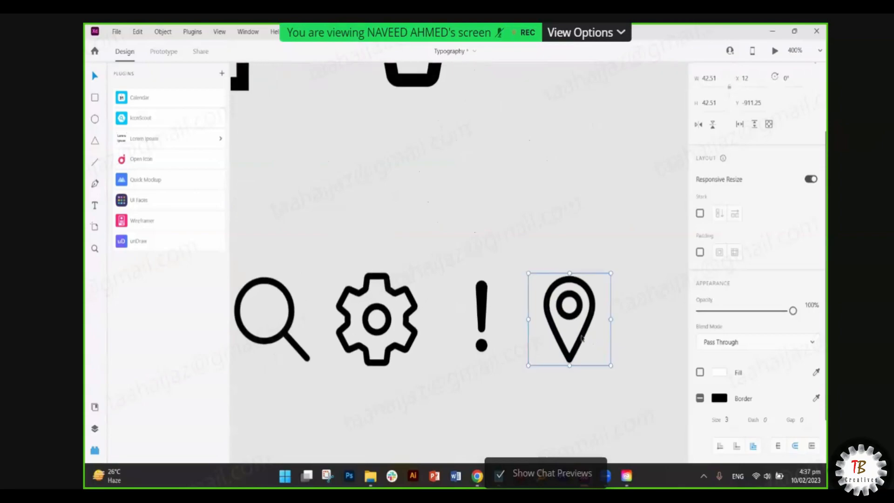
{"action": "double_click", "coordinate": [582, 339]}
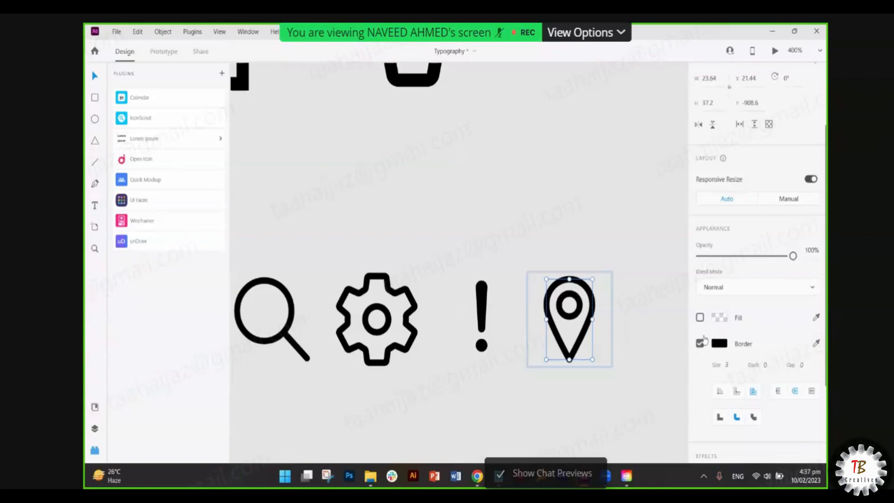
{"action": "left_click", "coordinate": [596, 225]}
{"action": "left_click", "coordinate": [578, 283]}
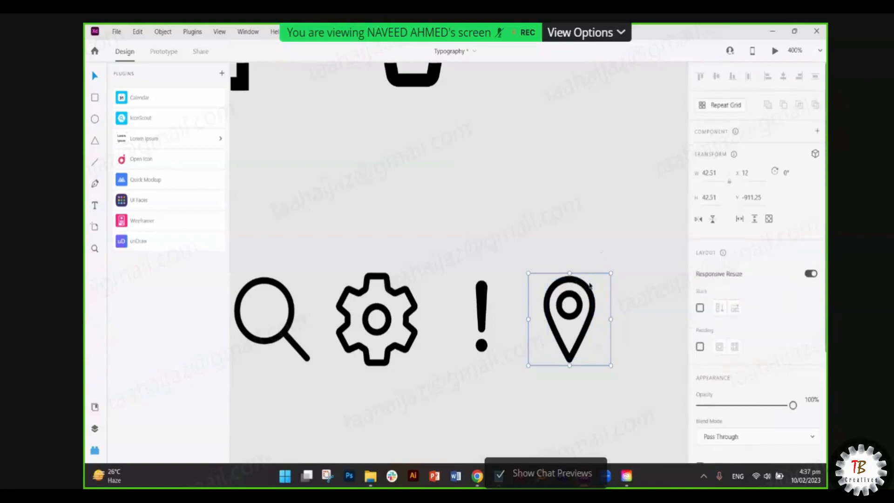
{"action": "scroll", "coordinate": [564, 331], "scroll_direction": "down", "scroll_amount": 1}
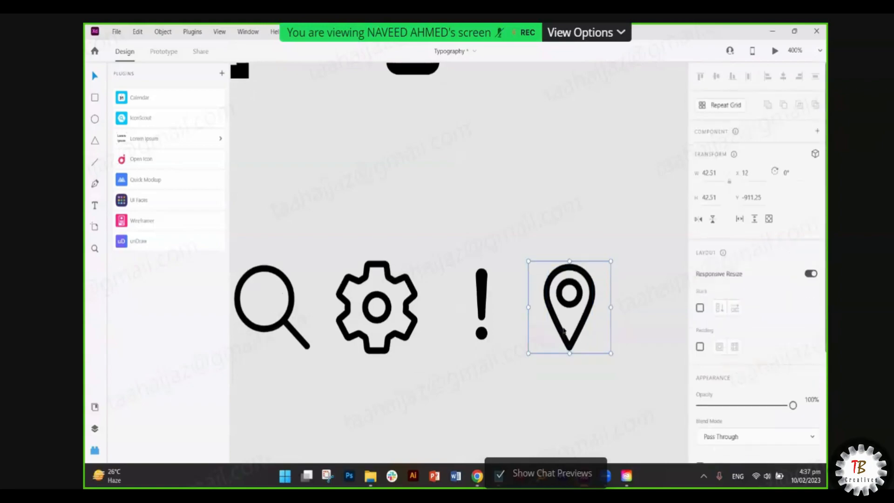
{"action": "scroll", "coordinate": [725, 361], "scroll_direction": "down", "scroll_amount": 3}
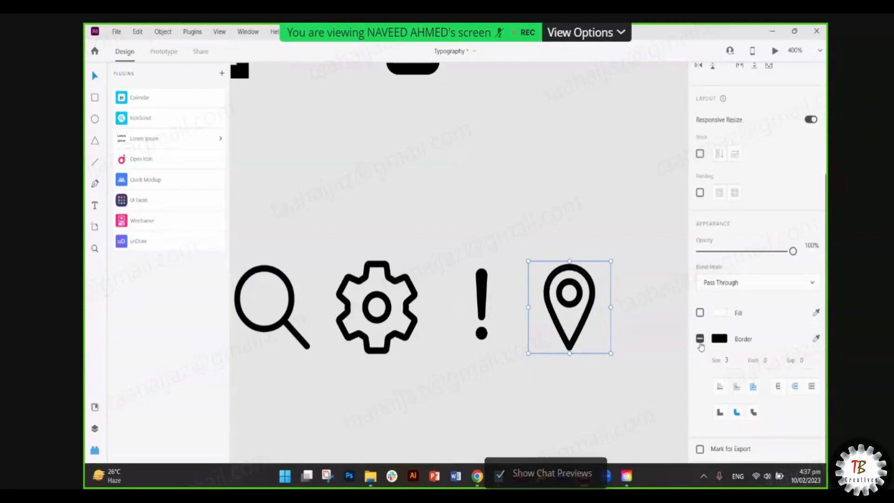
{"action": "left_click", "coordinate": [592, 262]}
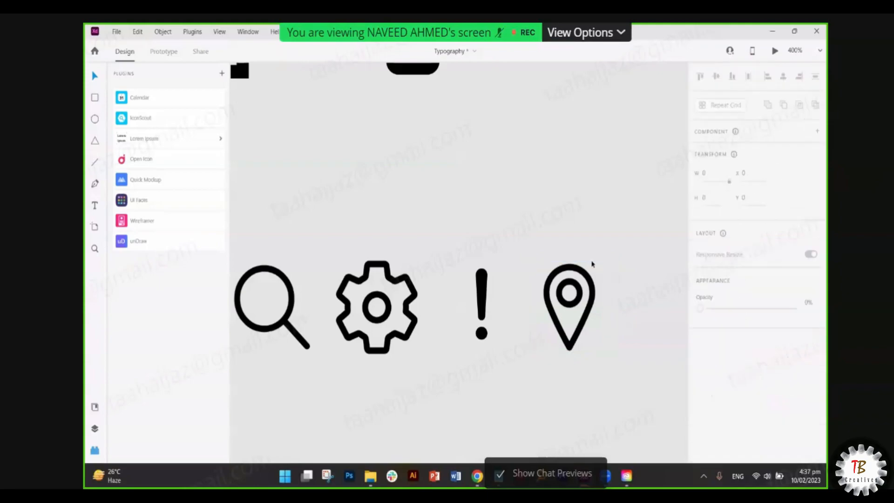
{"action": "left_click", "coordinate": [579, 271]}
{"action": "left_click", "coordinate": [576, 261]}
{"action": "left_click_drag", "start_coordinate": [625, 262], "coordinate": [602, 347]}
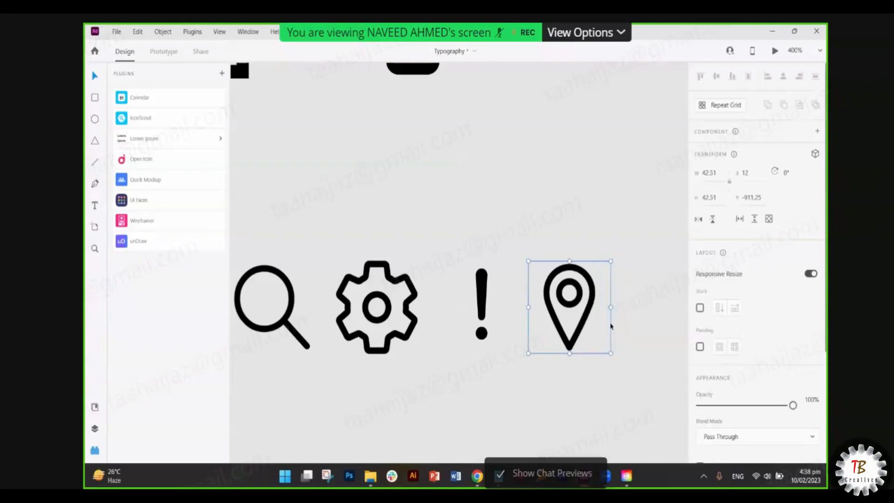
{"action": "left_click", "coordinate": [612, 326]}
{"action": "left_click", "coordinate": [580, 337]}
{"action": "scroll", "coordinate": [670, 349], "scroll_direction": "down", "scroll_amount": 1}
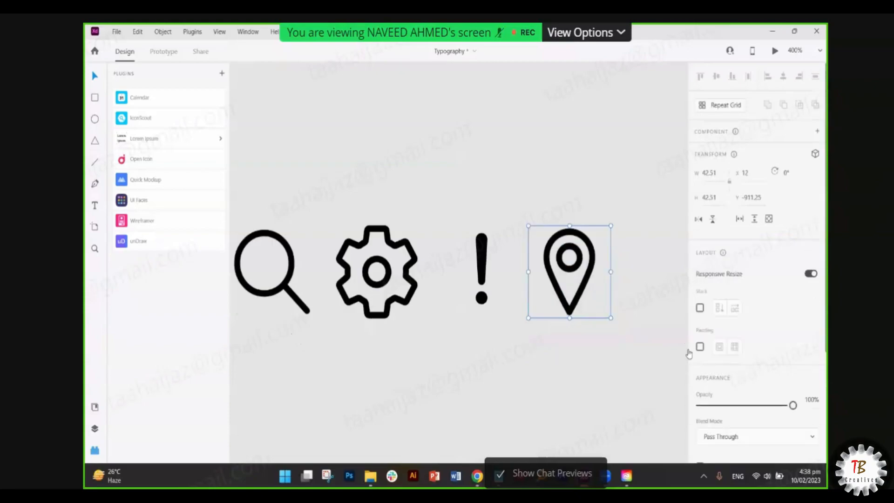
{"action": "scroll", "coordinate": [764, 405], "scroll_direction": "down", "scroll_amount": 4}
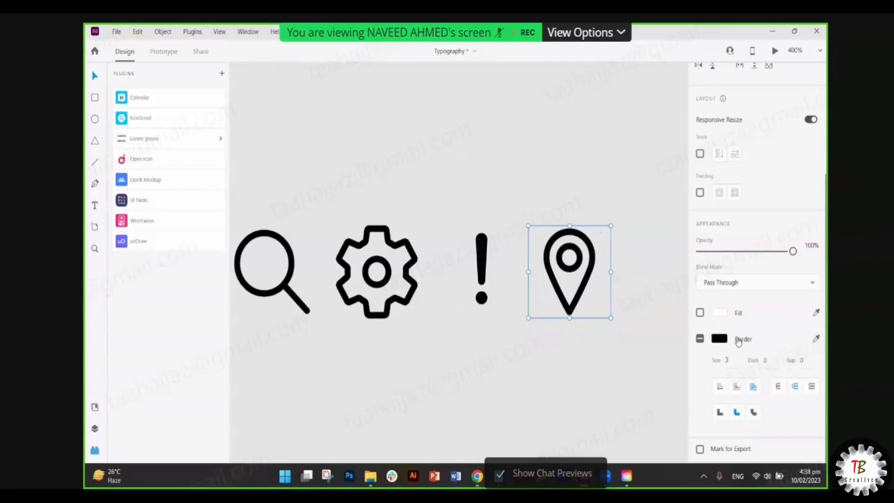
{"action": "double_click", "coordinate": [589, 281]}
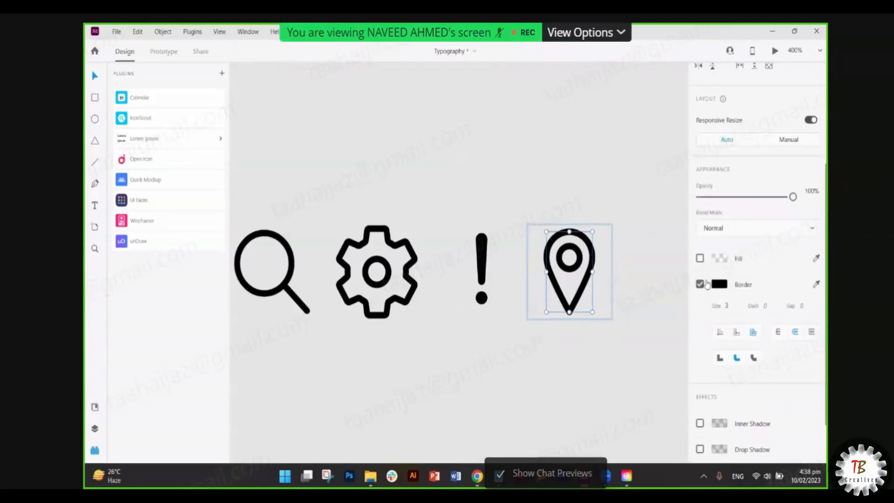
{"action": "left_click", "coordinate": [480, 279]}
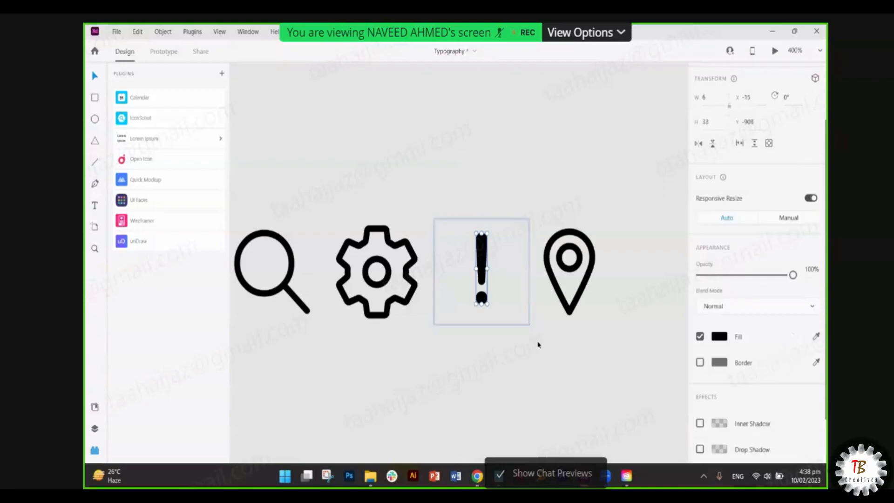
{"action": "scroll", "coordinate": [529, 345], "scroll_direction": "left", "scroll_amount": 1}
{"action": "scroll", "coordinate": [528, 345], "scroll_direction": "left", "scroll_amount": 2}
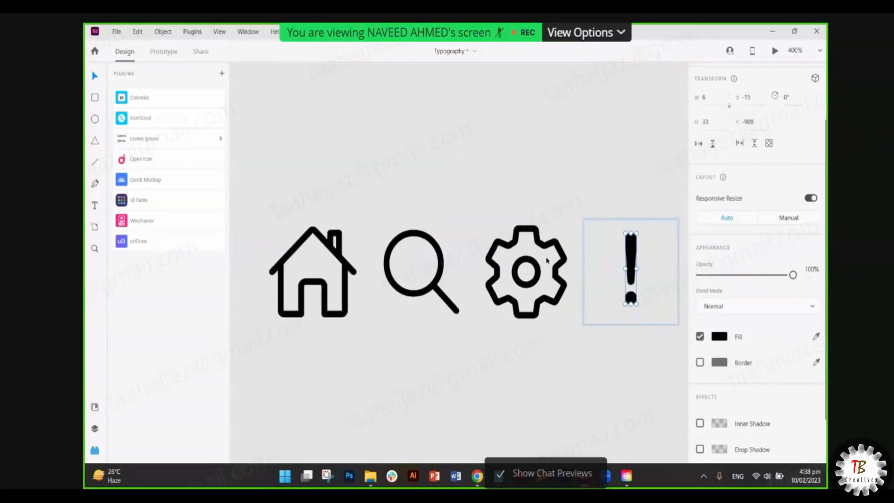
{"action": "left_click", "coordinate": [536, 274]}
{"action": "scroll", "coordinate": [701, 363], "scroll_direction": "down", "scroll_amount": 2}
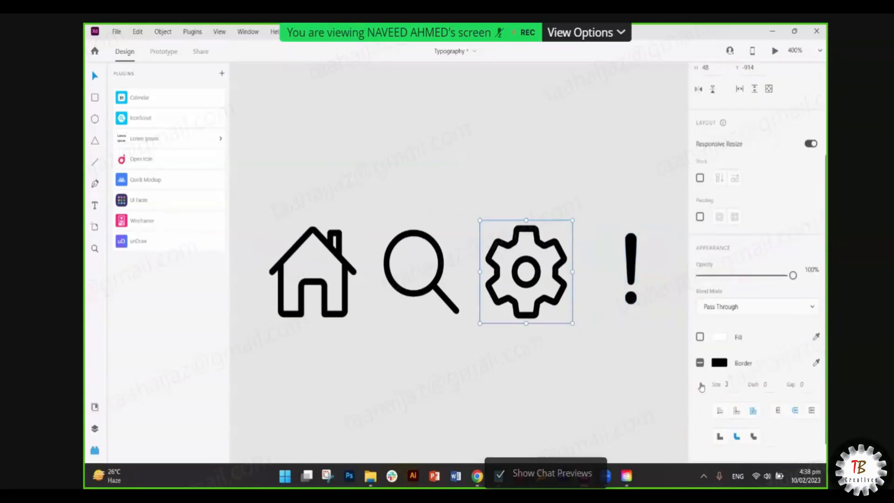
{"action": "scroll", "coordinate": [589, 365], "scroll_direction": "left", "scroll_amount": 2}
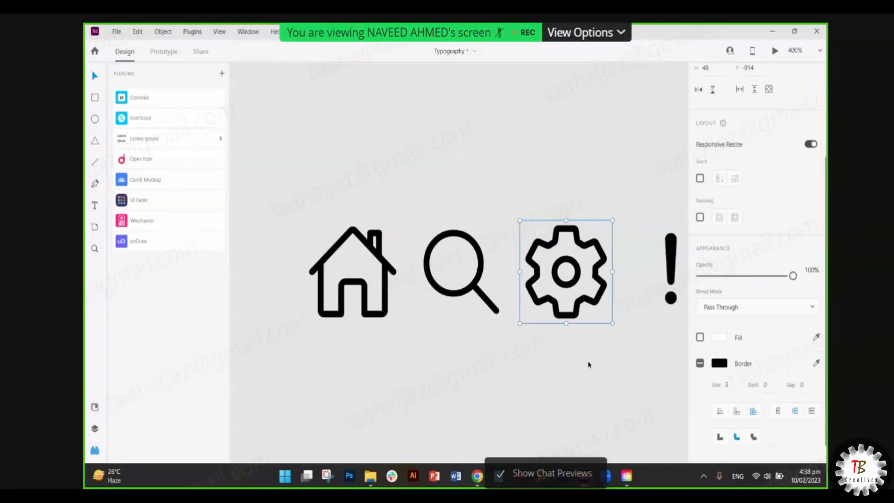
{"action": "scroll", "coordinate": [589, 364], "scroll_direction": "up", "scroll_amount": 1}
{"action": "scroll", "coordinate": [588, 364], "scroll_direction": "down", "scroll_amount": 2}
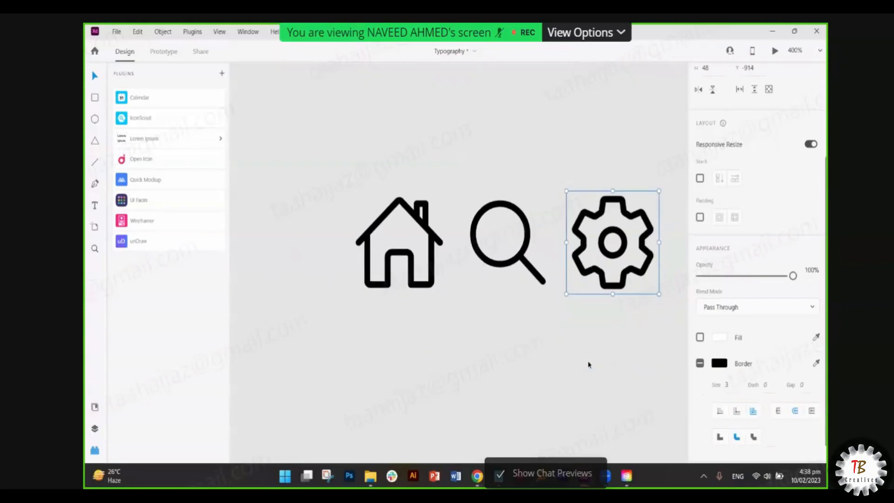
{"action": "scroll", "coordinate": [589, 365], "scroll_direction": "left", "scroll_amount": 1}
{"action": "scroll", "coordinate": [588, 365], "scroll_direction": "left", "scroll_amount": 2}
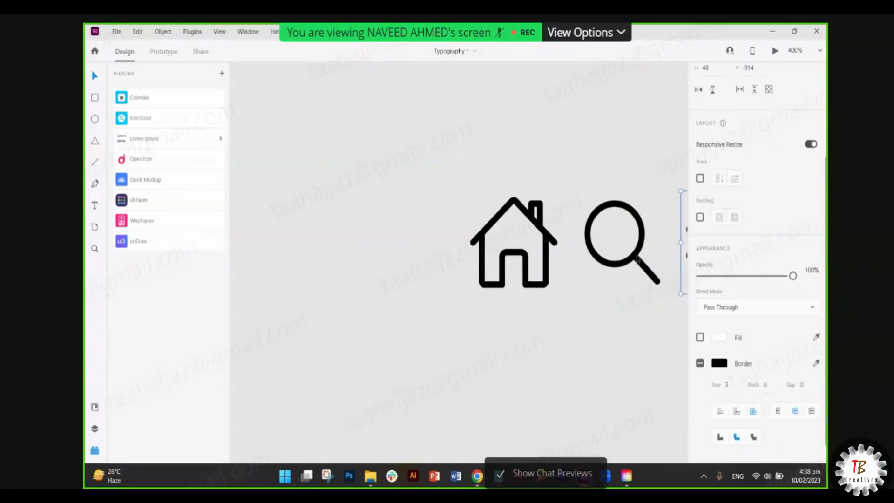
{"action": "left_click", "coordinate": [638, 258]}
{"action": "left_click", "coordinate": [570, 365]}
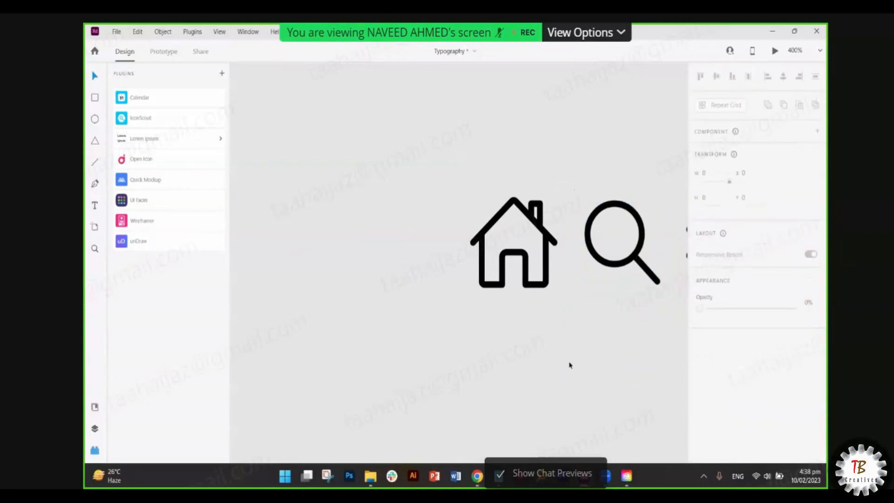
{"action": "left_click", "coordinate": [640, 259]}
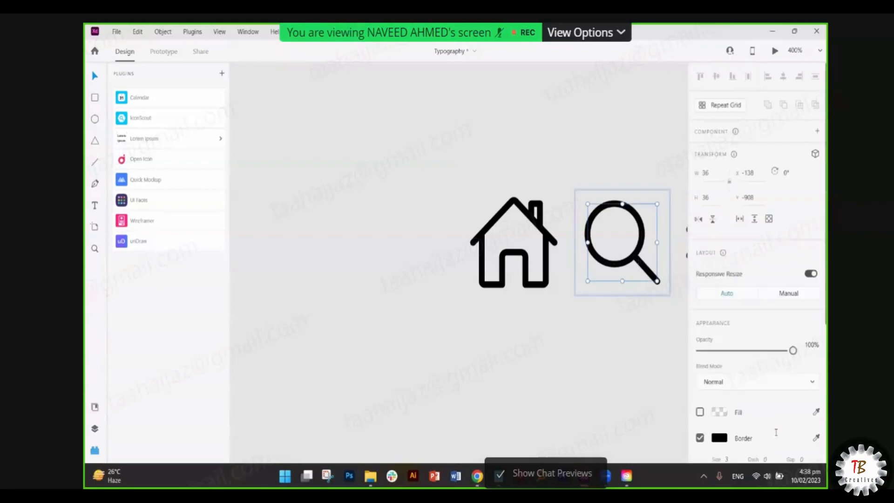
{"action": "scroll", "coordinate": [776, 434], "scroll_direction": "down", "scroll_amount": 1}
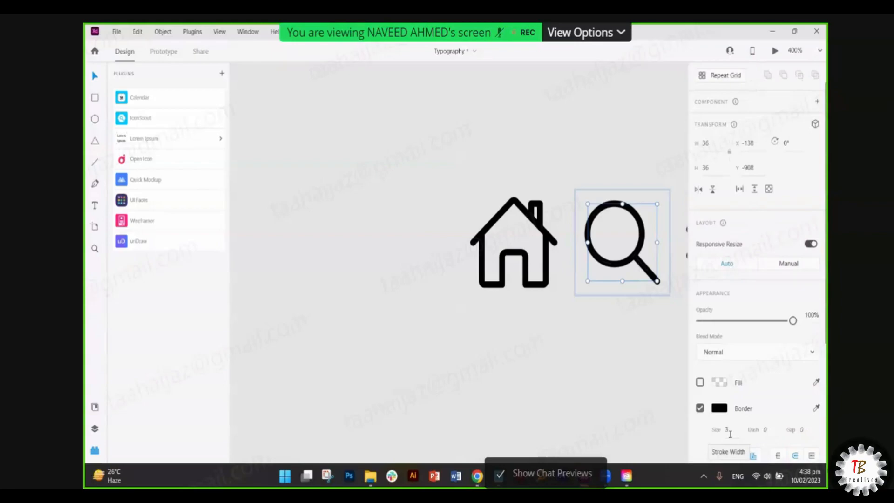
{"action": "left_click", "coordinate": [580, 343]}
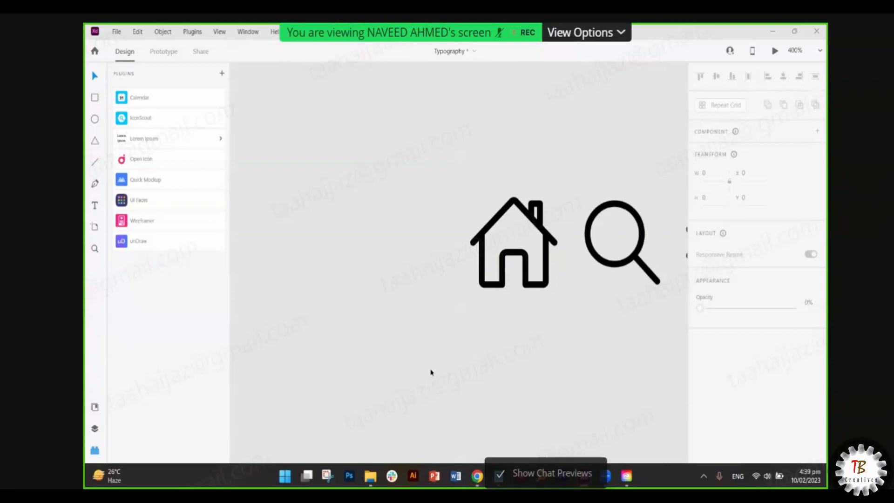
- Zoom to fit all (Ctrl+0) so the large icons and small row are visible
{"action": "key", "text": "ctrl+0"}
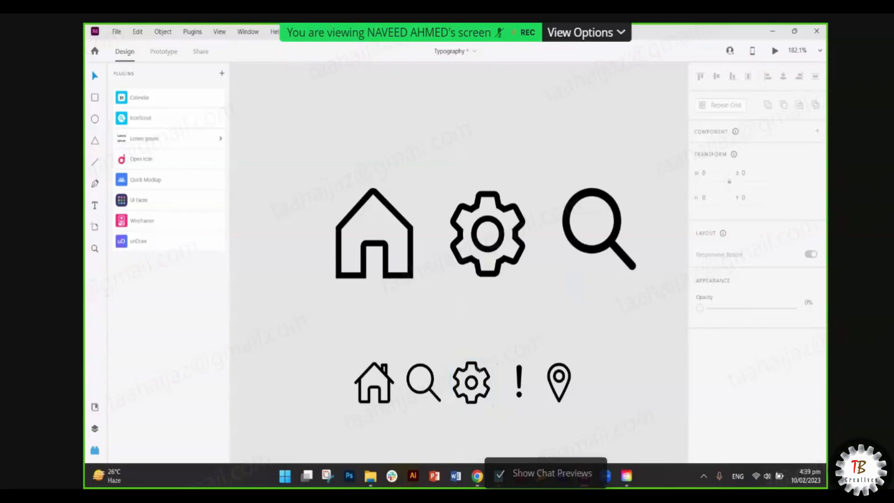
{"action": "left_click", "coordinate": [397, 394]}
{"action": "scroll", "coordinate": [764, 416], "scroll_direction": "down", "scroll_amount": 2}
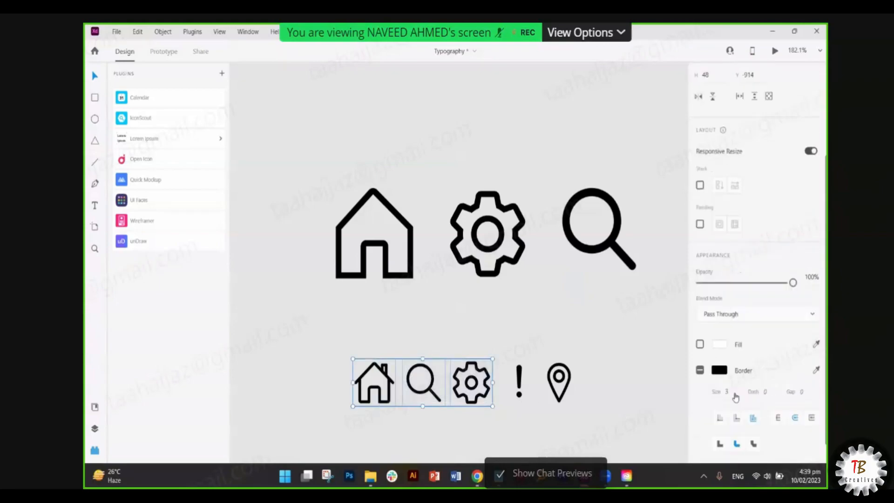
{"action": "left_click", "coordinate": [524, 381]}
{"action": "left_click_drag", "start_coordinate": [600, 386], "coordinate": [351, 413]}
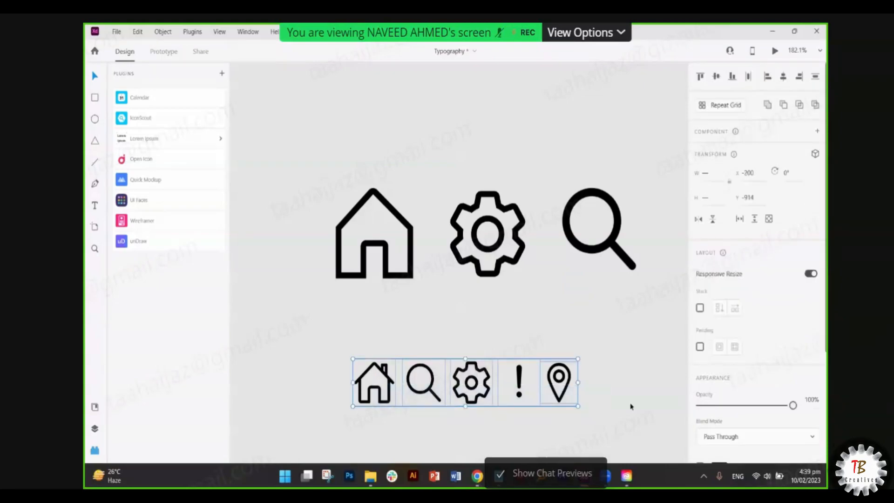
{"action": "scroll", "coordinate": [754, 396], "scroll_direction": "down", "scroll_amount": 5}
{"action": "left_click", "coordinate": [727, 394]}
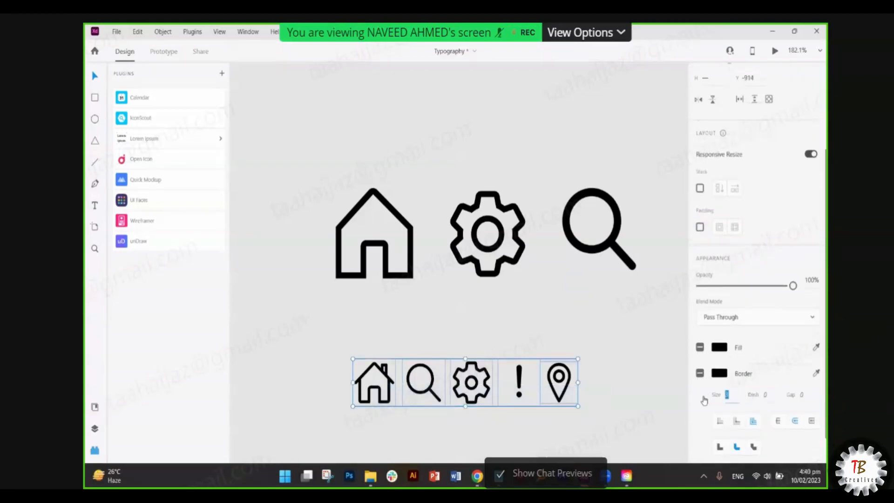
{"action": "type", "text": "5"}
{"action": "key", "text": "Return"}
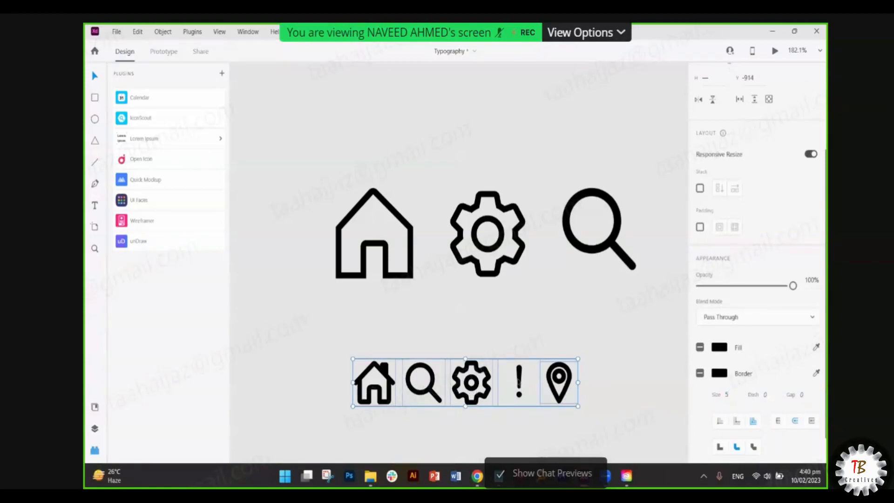
{"action": "key", "text": "ctrl+z"}
{"action": "left_click", "coordinate": [583, 394]}
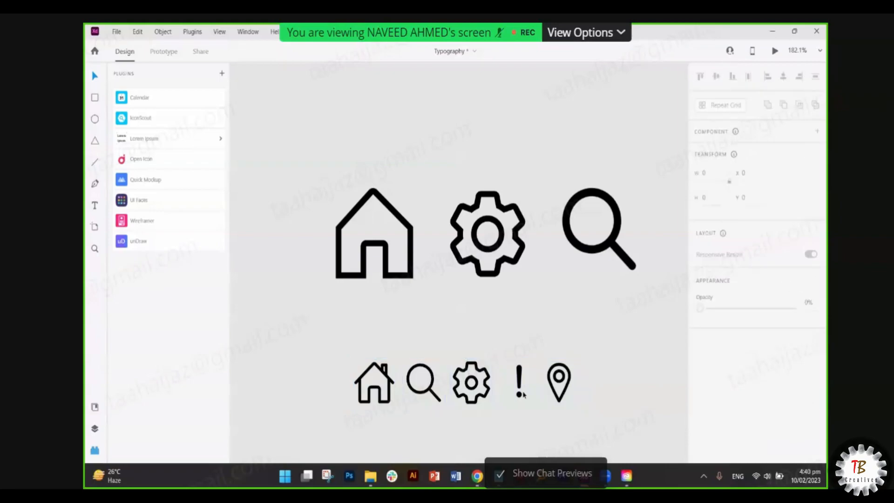
{"action": "left_click", "coordinate": [389, 396]}
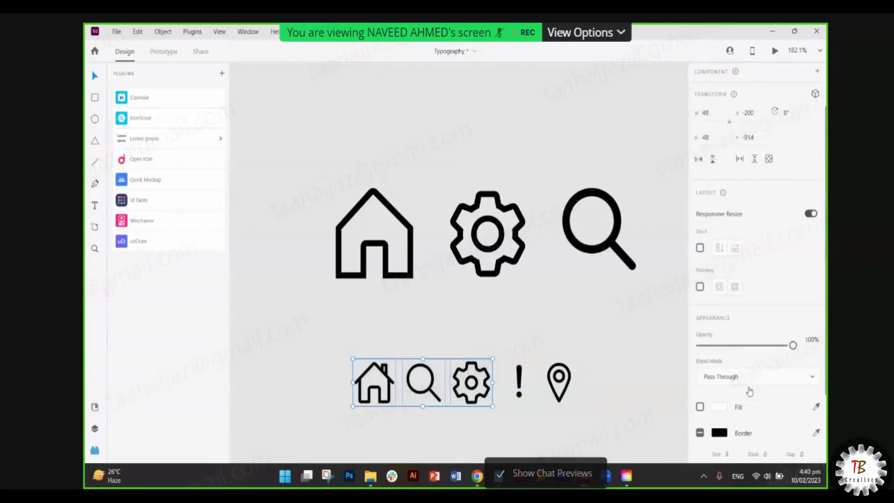
{"action": "scroll", "coordinate": [749, 392], "scroll_direction": "down", "scroll_amount": 2}
{"action": "left_click", "coordinate": [724, 394]}
{"action": "type", "text": "2"}
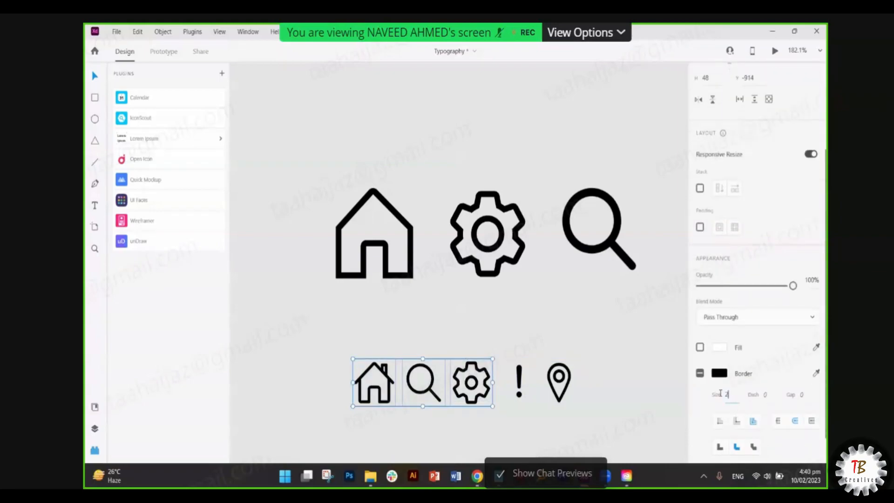
{"action": "left_click", "coordinate": [520, 439]}
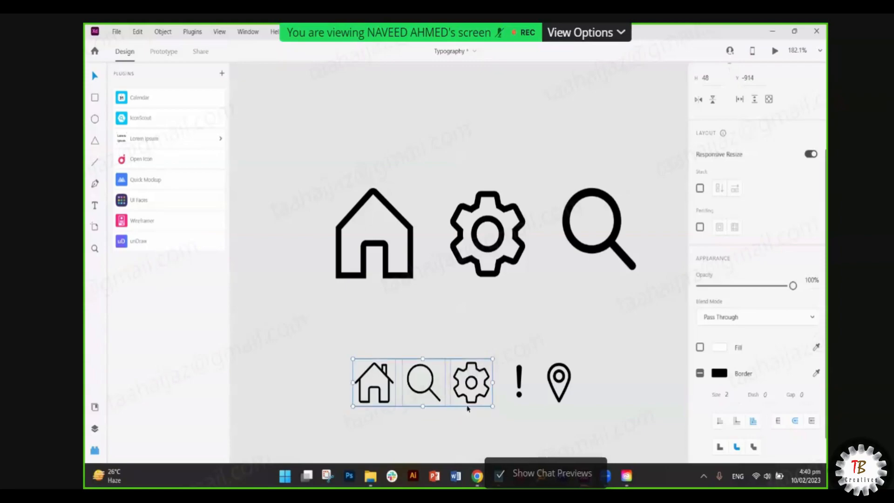
{"action": "key", "text": "ctrl+z"}
{"action": "left_click", "coordinate": [484, 427]}
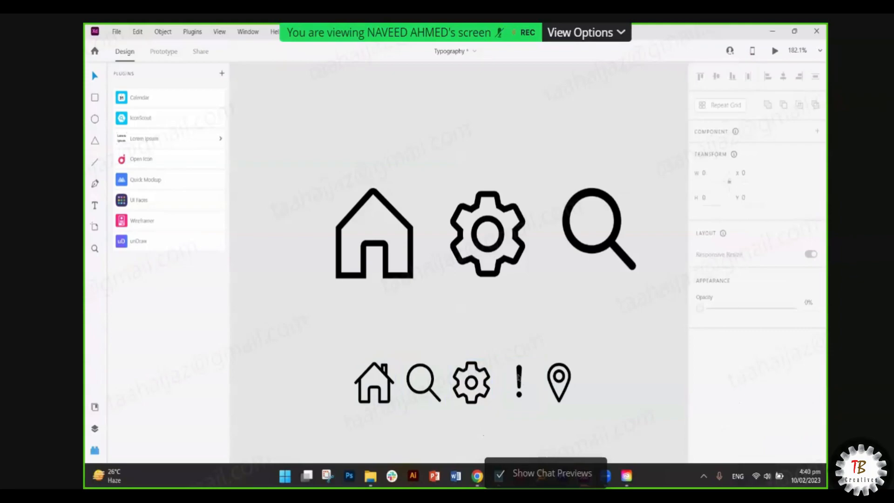
{"action": "left_click", "coordinate": [519, 377]}
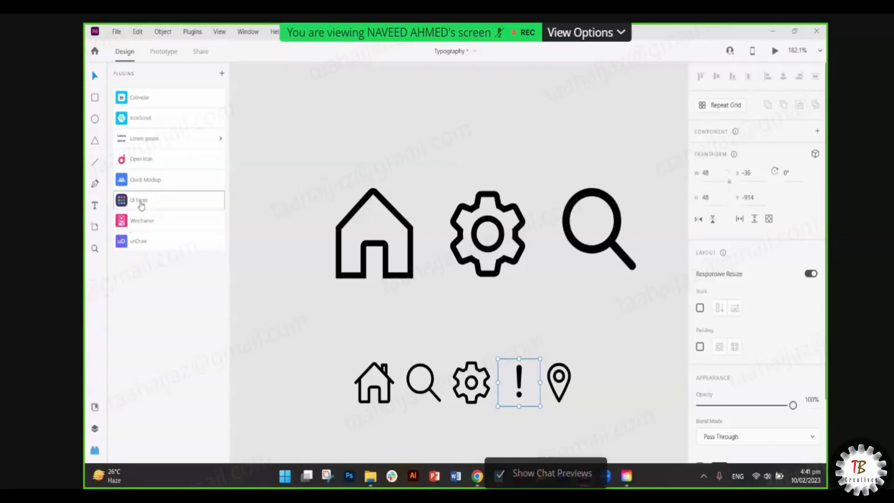
- With UI Faces open, draw a circle and repeat it into a three-by-two grid
{"action": "left_click", "coordinate": [285, 279]}
{"action": "scroll", "coordinate": [285, 280], "scroll_direction": "left", "scroll_amount": 4}
{"action": "scroll", "coordinate": [285, 279], "scroll_direction": "up", "scroll_amount": 1}
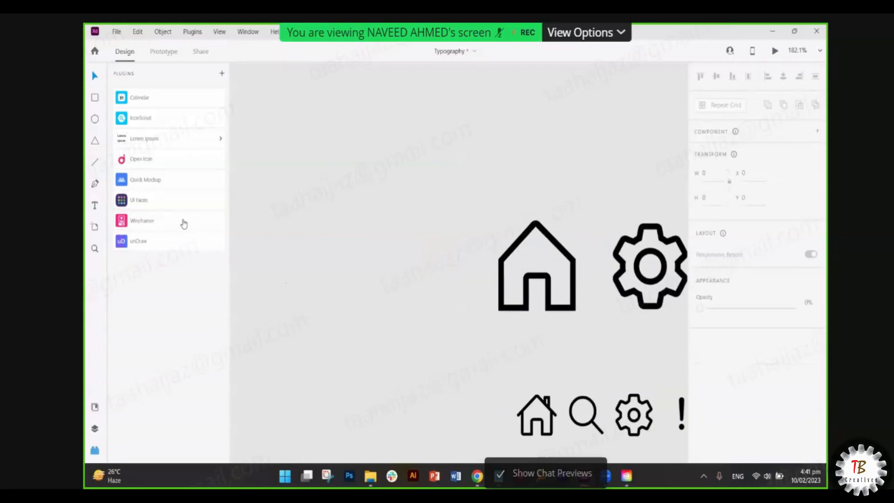
{"action": "left_click", "coordinate": [167, 200]}
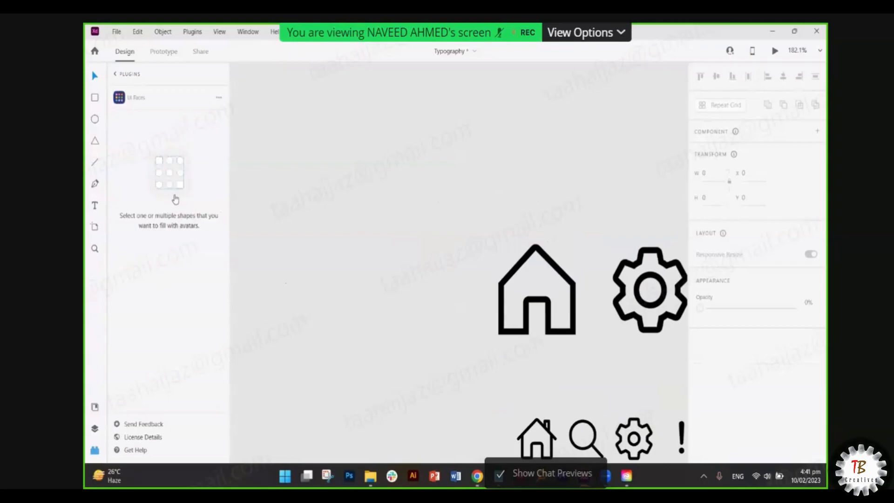
{"action": "left_click", "coordinate": [95, 120]}
{"action": "left_click_drag", "start_coordinate": [268, 108], "coordinate": [325, 172]}
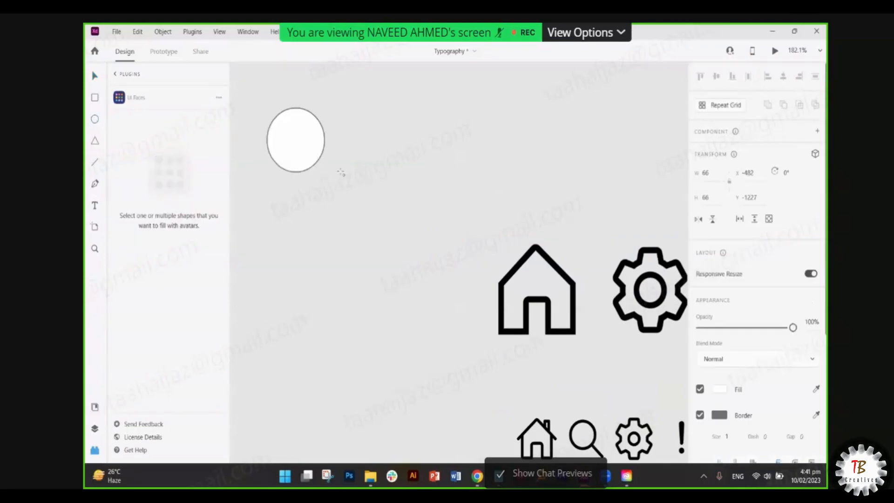
{"action": "key", "text": "ctrl+r"}
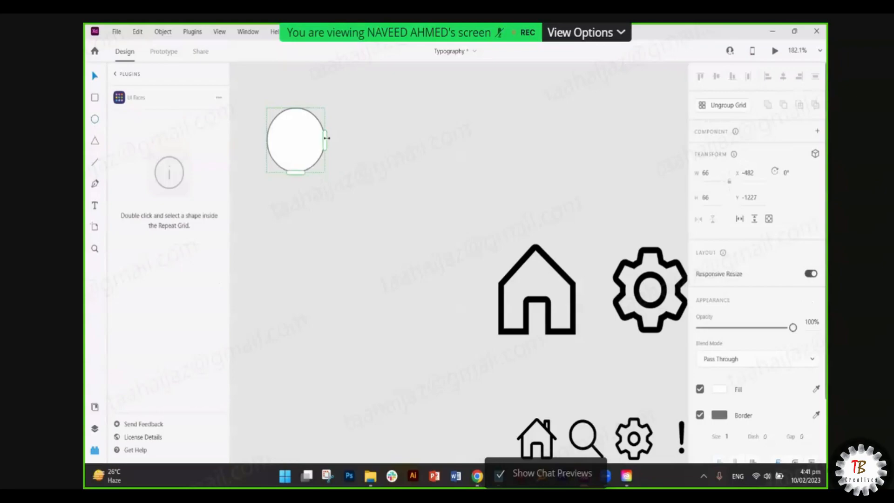
{"action": "left_click_drag", "start_coordinate": [327, 138], "coordinate": [483, 157]}
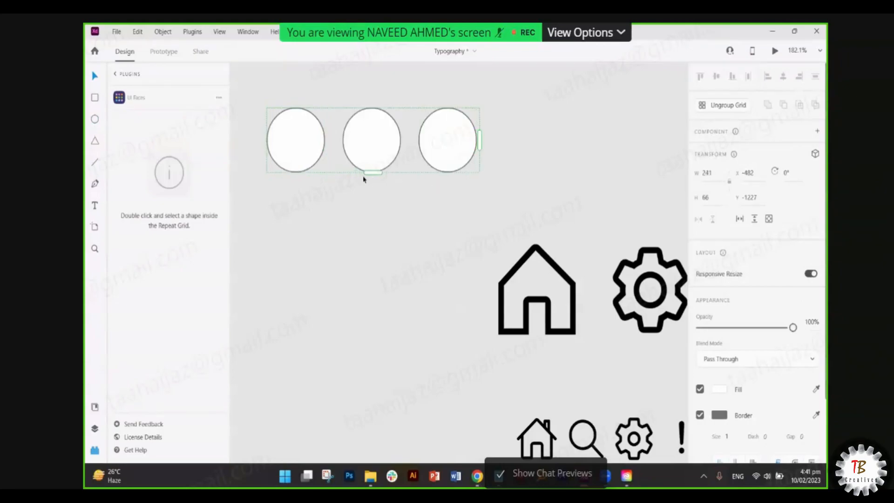
{"action": "left_click_drag", "start_coordinate": [373, 173], "coordinate": [373, 260]}
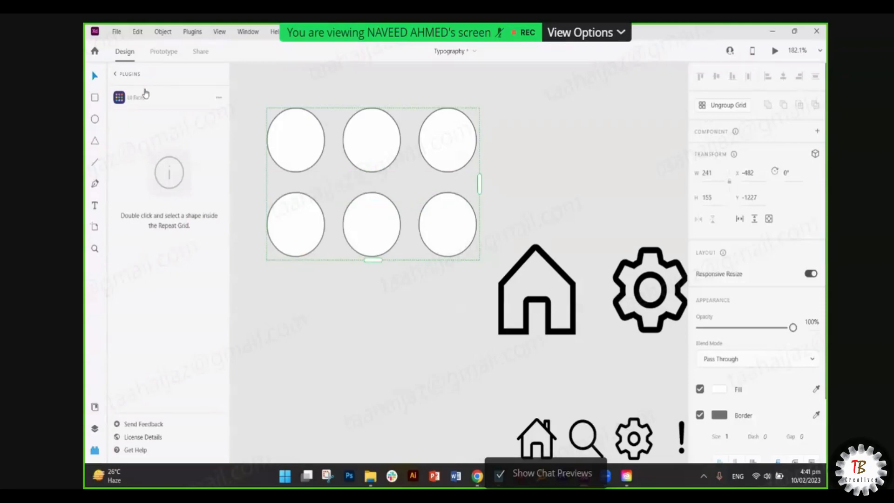
- Fill the six grid circles with avatar photos using UI Faces Select Photos
{"action": "left_click", "coordinate": [303, 288]}
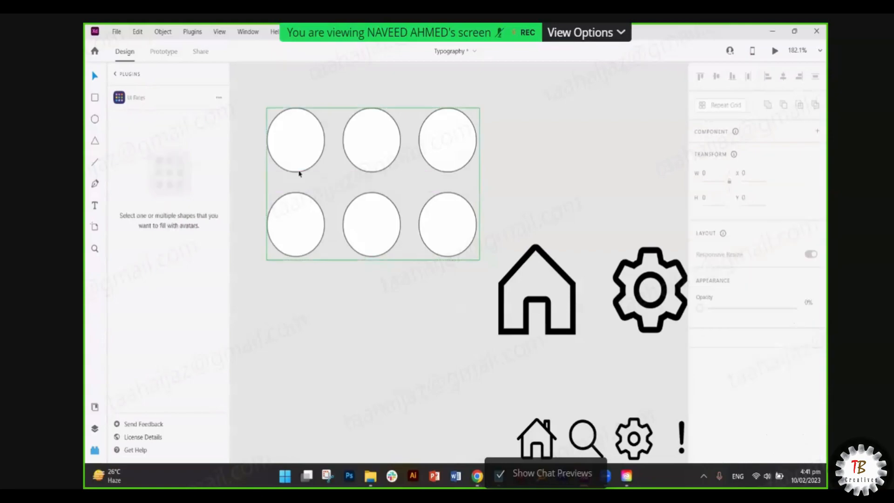
{"action": "left_click", "coordinate": [300, 174]}
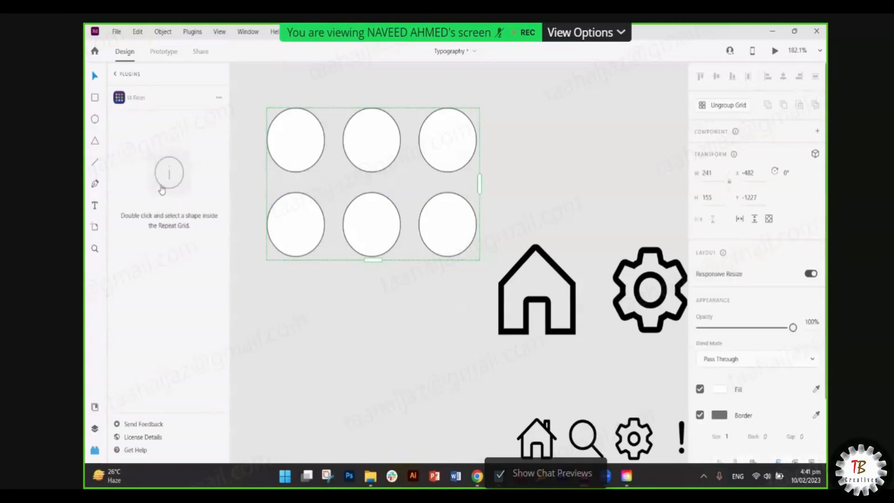
{"action": "double_click", "coordinate": [284, 154]}
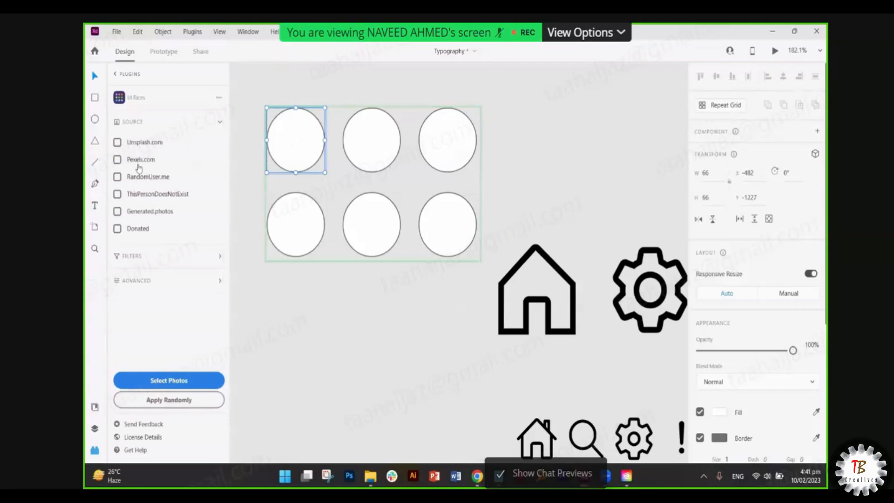
{"action": "left_click", "coordinate": [170, 380]}
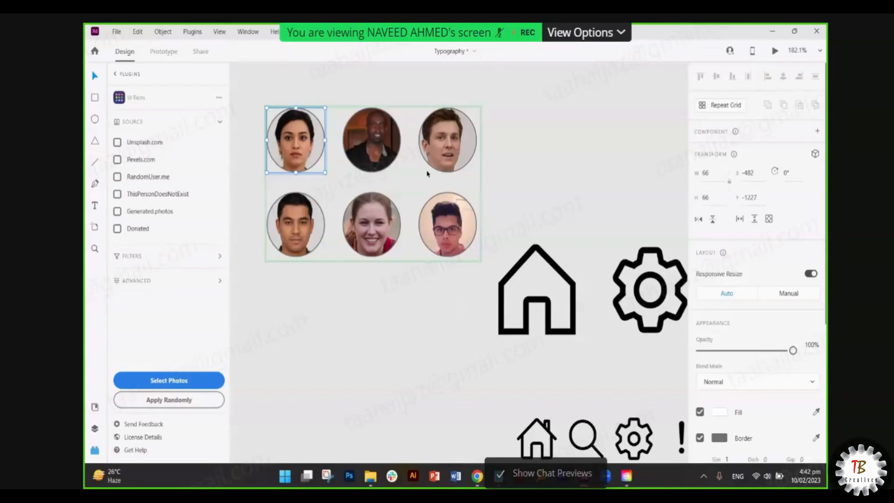
{"action": "left_click", "coordinate": [362, 282]}
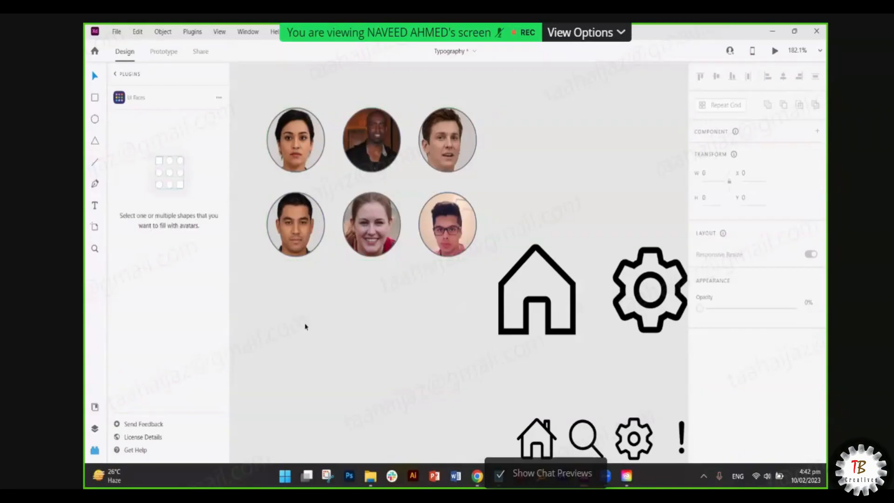
- Draw a circle below the face grid and repeat it into a four-by-two grid
{"action": "left_click", "coordinate": [94, 119]}
{"action": "left_click_drag", "start_coordinate": [266, 290], "coordinate": [305, 339]}
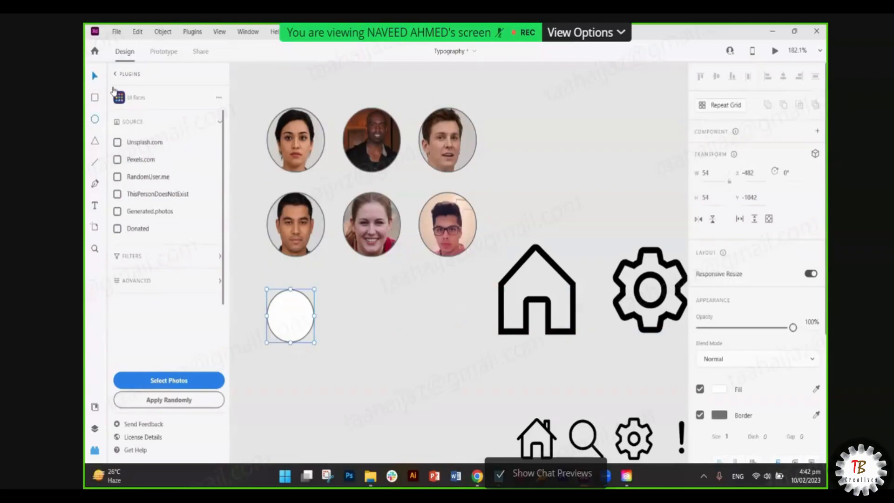
{"action": "left_click", "coordinate": [715, 105]}
{"action": "left_click_drag", "start_coordinate": [314, 318], "coordinate": [514, 337]}
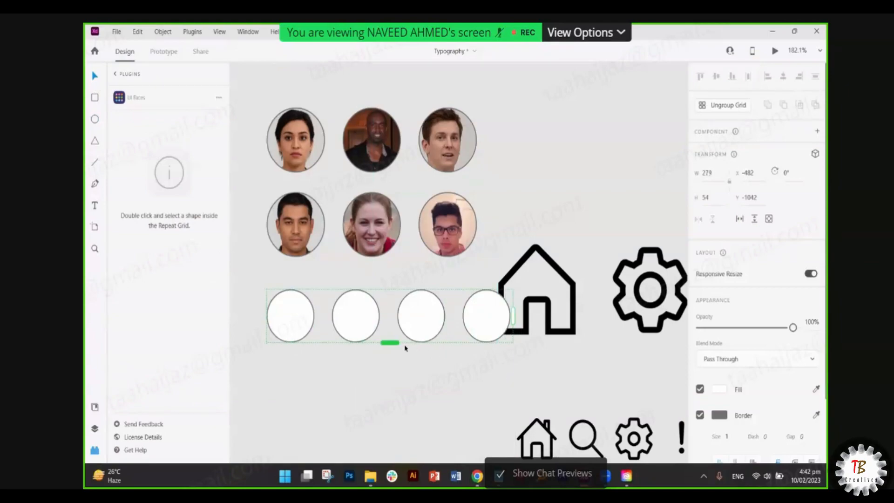
{"action": "left_click_drag", "start_coordinate": [391, 343], "coordinate": [394, 420]}
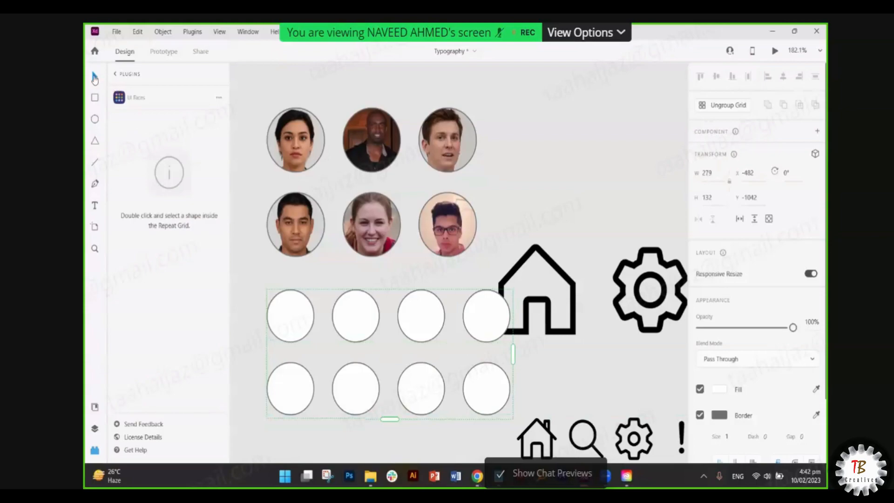
{"action": "scroll", "coordinate": [387, 324], "scroll_direction": "down", "scroll_amount": 1}
{"action": "left_click_drag", "start_coordinate": [408, 305], "coordinate": [364, 312]}
{"action": "scroll", "coordinate": [355, 316], "scroll_direction": "left", "scroll_amount": 1}
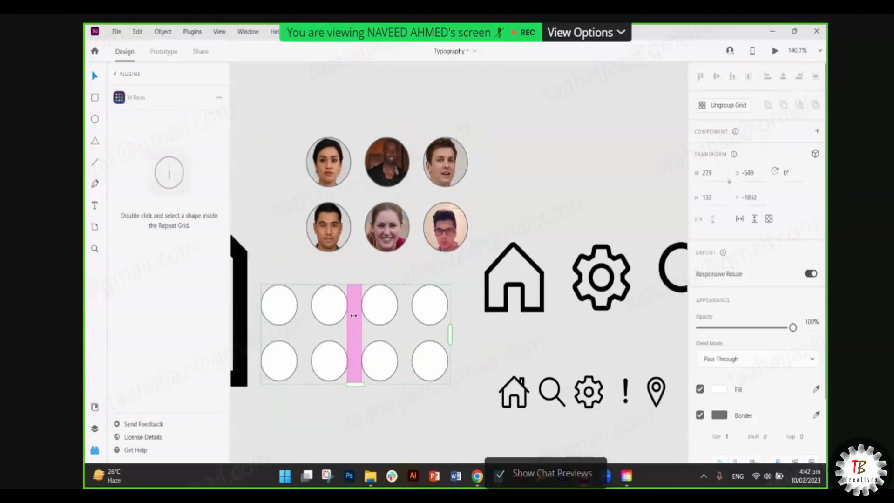
{"action": "scroll", "coordinate": [353, 315], "scroll_direction": "left", "scroll_amount": 1}
{"action": "double_click", "coordinate": [307, 318]}
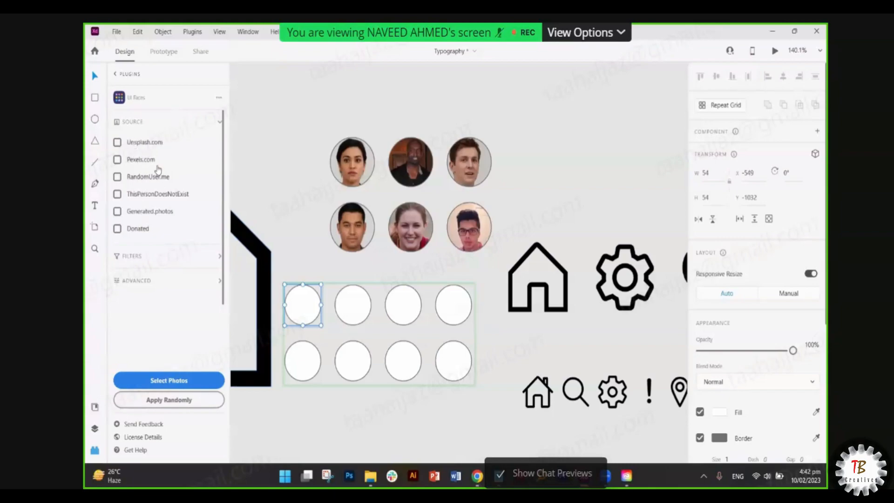
- Fill the eight circles with UI Faces avatars filtered to Male, Happiness and Black hair
{"action": "left_click", "coordinate": [160, 261]}
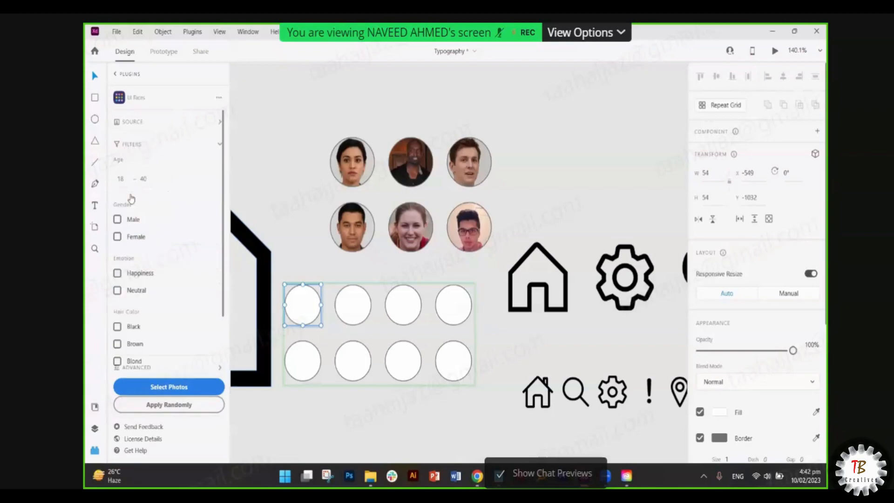
{"action": "left_click", "coordinate": [118, 219]}
{"action": "scroll", "coordinate": [123, 242], "scroll_direction": "down", "scroll_amount": 1}
{"action": "left_click", "coordinate": [118, 233]}
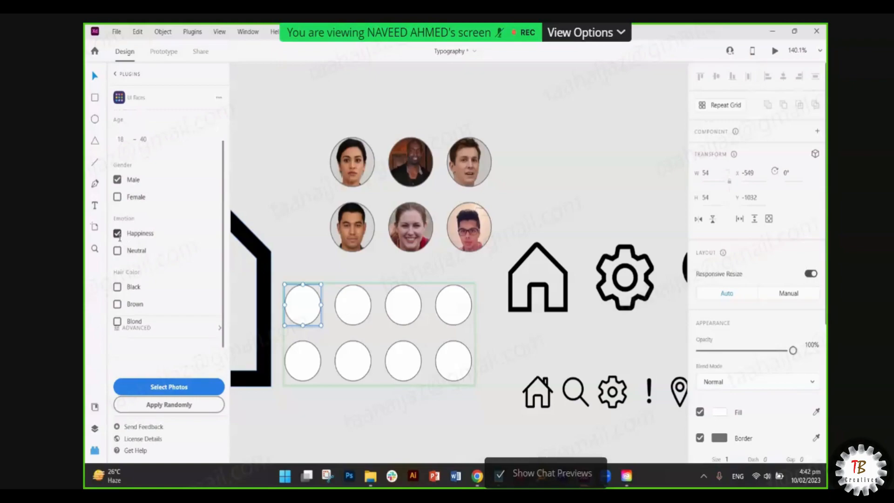
{"action": "left_click", "coordinate": [121, 288]}
{"action": "left_click", "coordinate": [181, 391]}
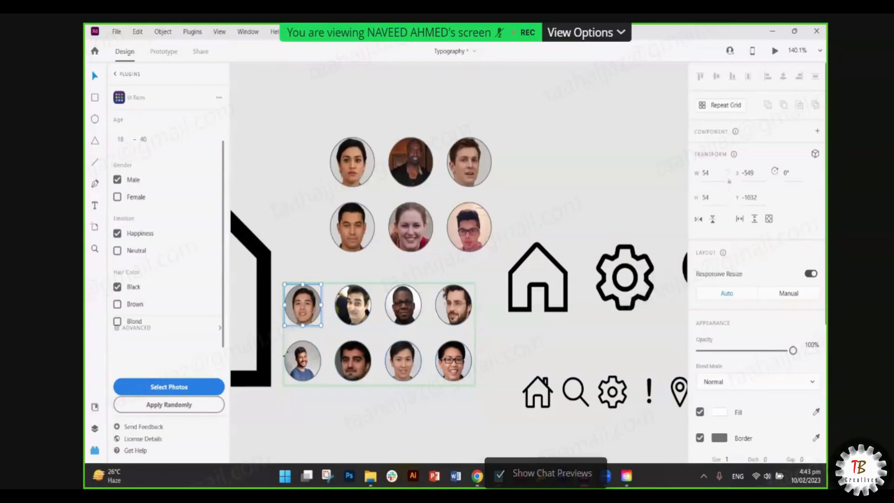
{"action": "left_click", "coordinate": [393, 399]}
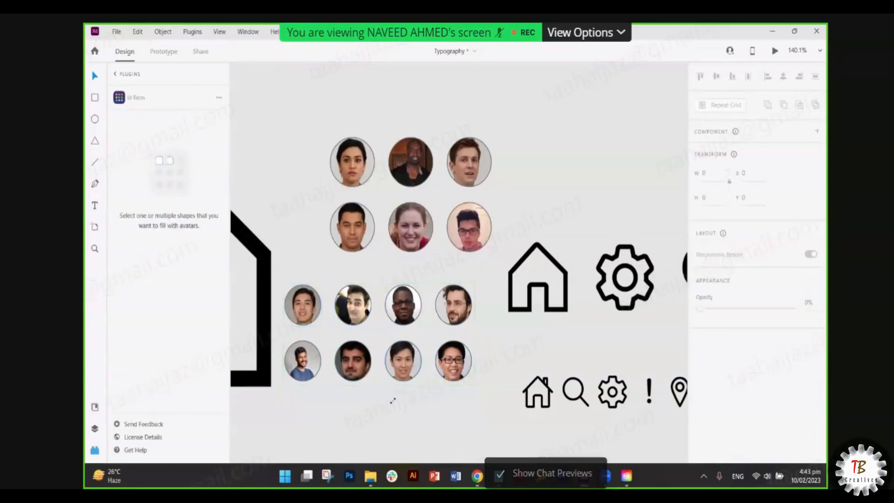
- Draw another circle below the face grids and repeat it into a three-by-two grid
{"action": "scroll", "coordinate": [479, 337], "scroll_direction": "down", "scroll_amount": 5}
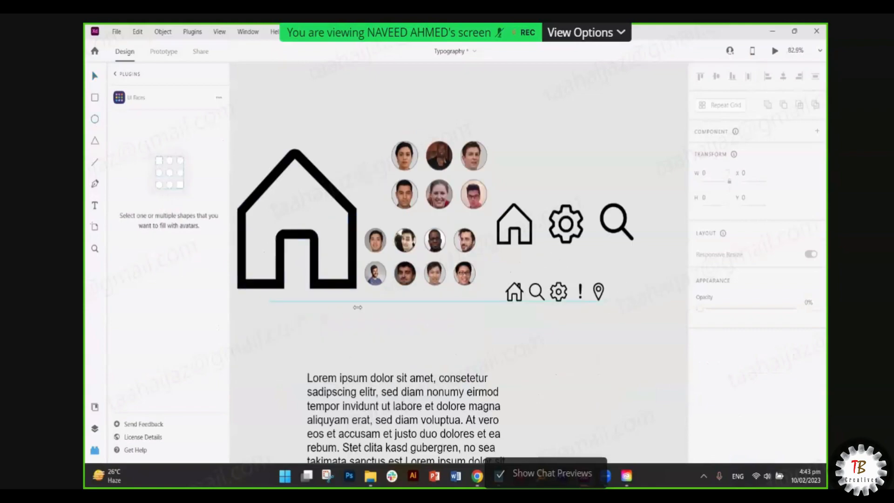
{"action": "left_click_drag", "start_coordinate": [357, 307], "coordinate": [380, 334]}
{"action": "scroll", "coordinate": [377, 332], "scroll_direction": "up", "scroll_amount": 5}
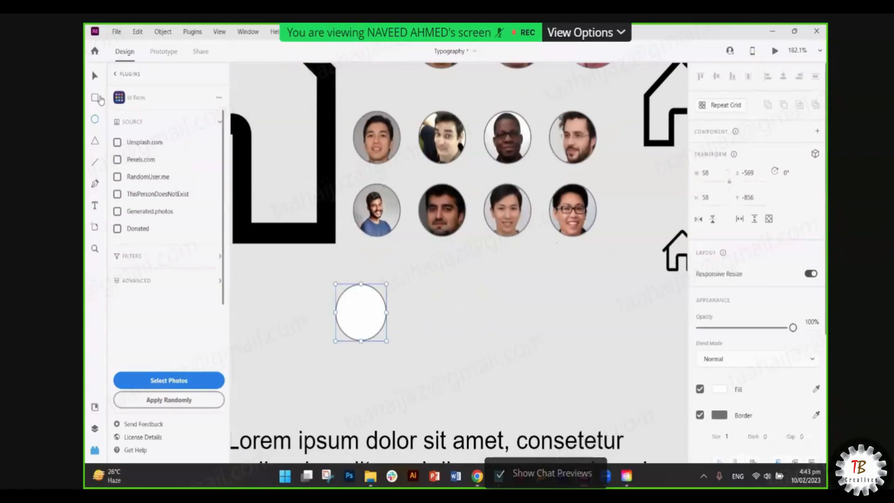
{"action": "left_click", "coordinate": [95, 80]}
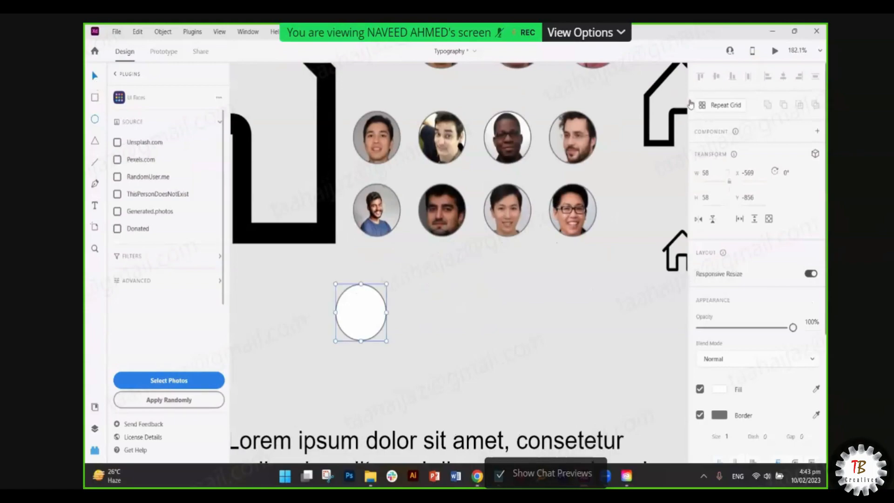
{"action": "left_click", "coordinate": [722, 107]}
{"action": "left_click_drag", "start_coordinate": [391, 312], "coordinate": [526, 325]}
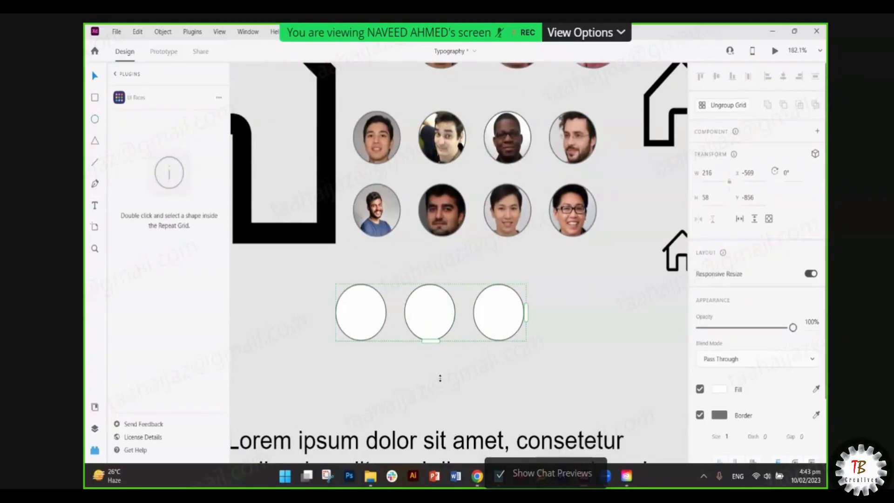
{"action": "left_click_drag", "start_coordinate": [440, 378], "coordinate": [440, 419]}
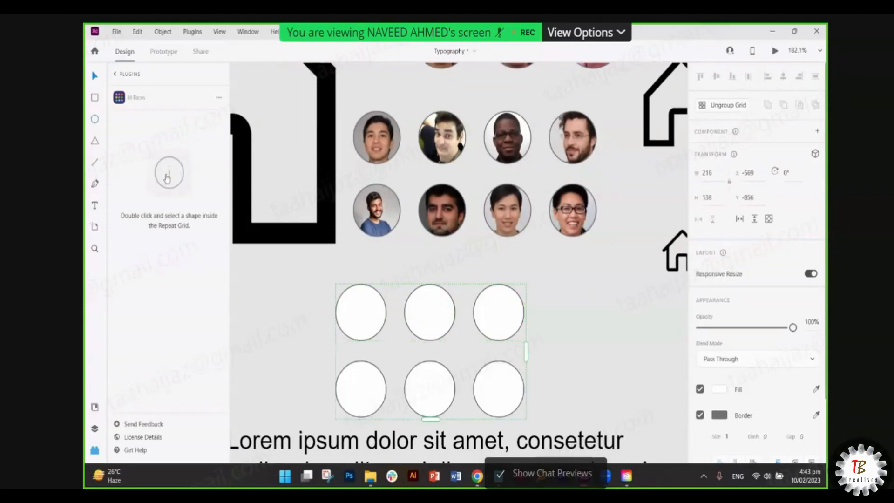
{"action": "double_click", "coordinate": [368, 315]}
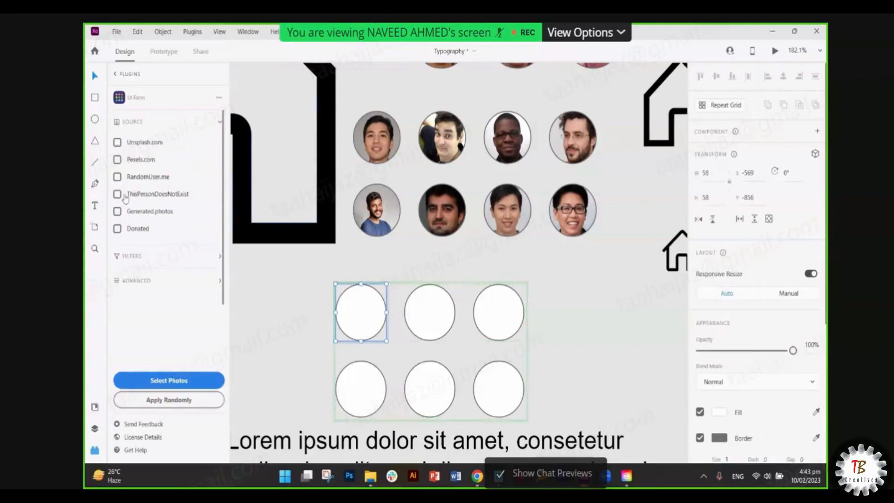
- Choose ThisPersonDoesNotExist as the avatar source, then open a new Chrome tab
{"action": "left_click", "coordinate": [158, 200]}
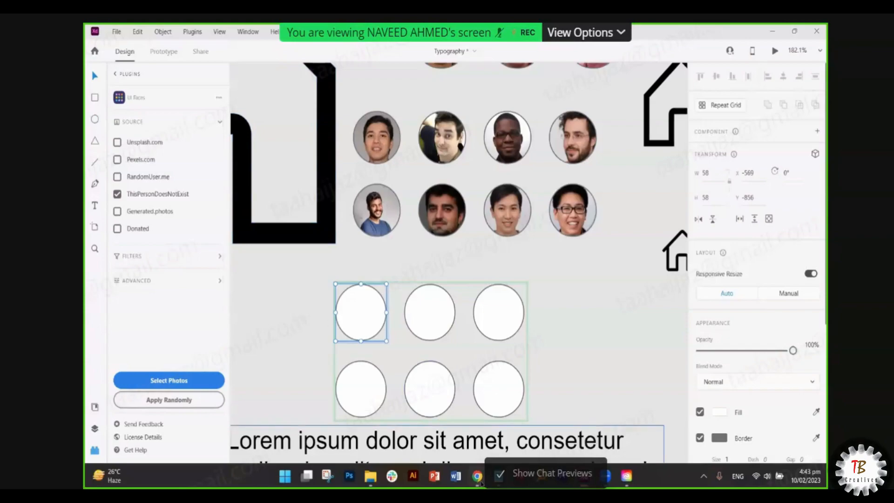
{"action": "left_click", "coordinate": [477, 475]}
{"action": "left_click", "coordinate": [709, 34]}
- Load thispersondoesnotexist.com, refresh for several new faces, then return to Adobe XD
{"action": "type", "text": "th"}
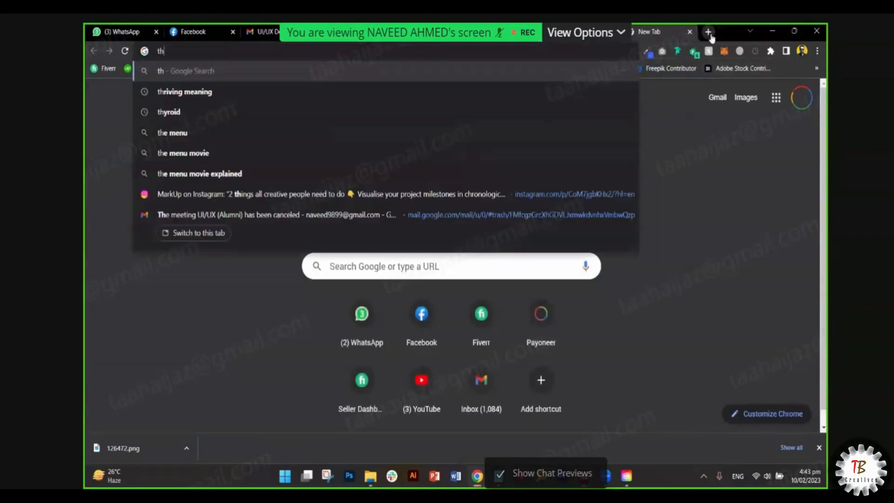
{"action": "type", "text": "is"}
{"action": "key", "text": "Return"}
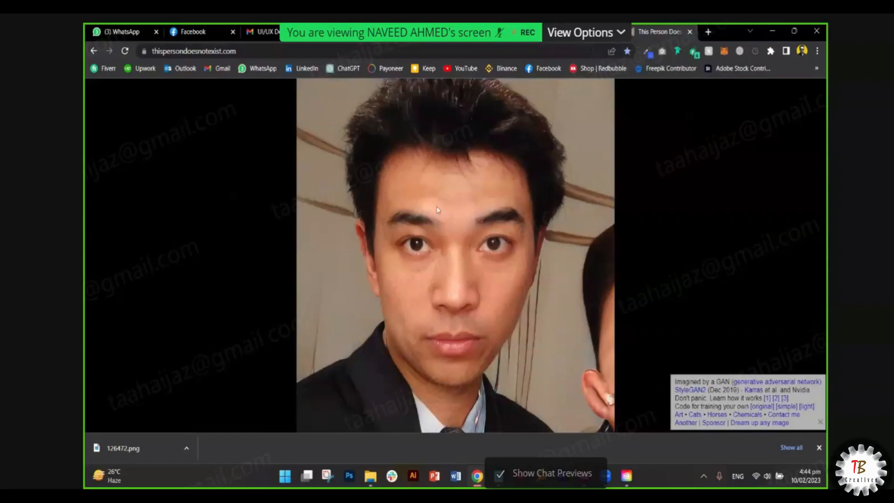
{"action": "left_click", "coordinate": [131, 53]}
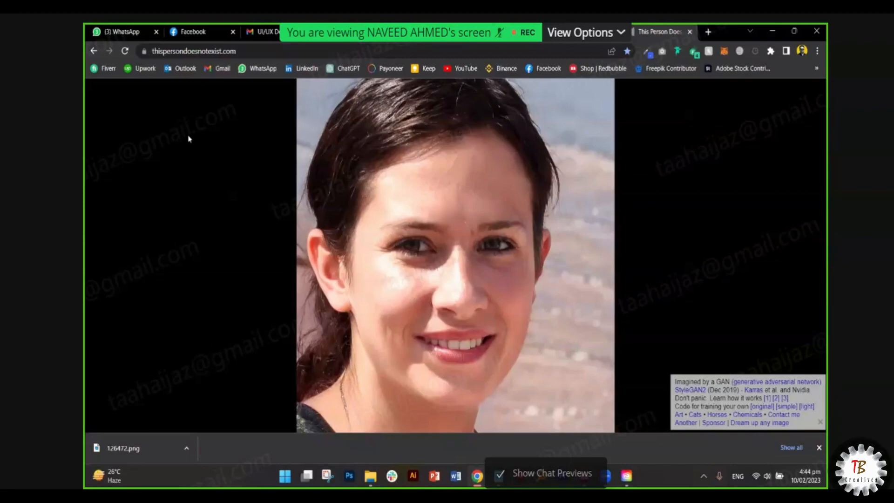
{"action": "left_click", "coordinate": [125, 51]}
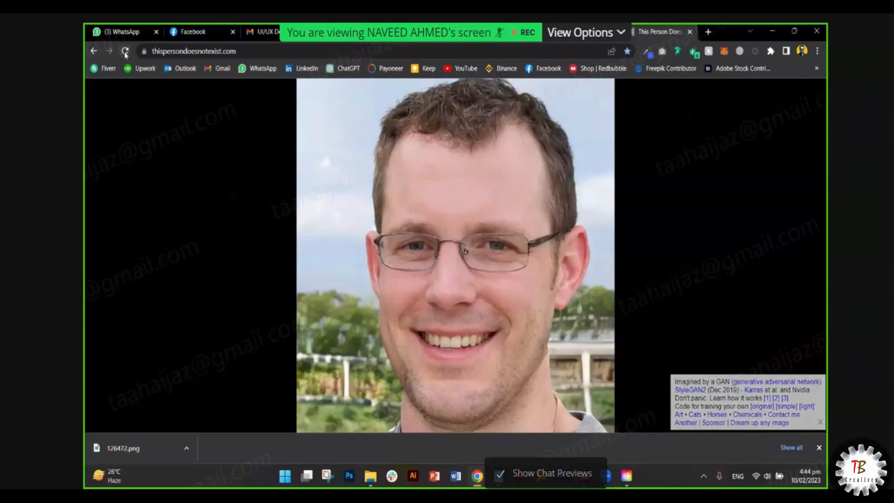
{"action": "key", "text": "F5"}
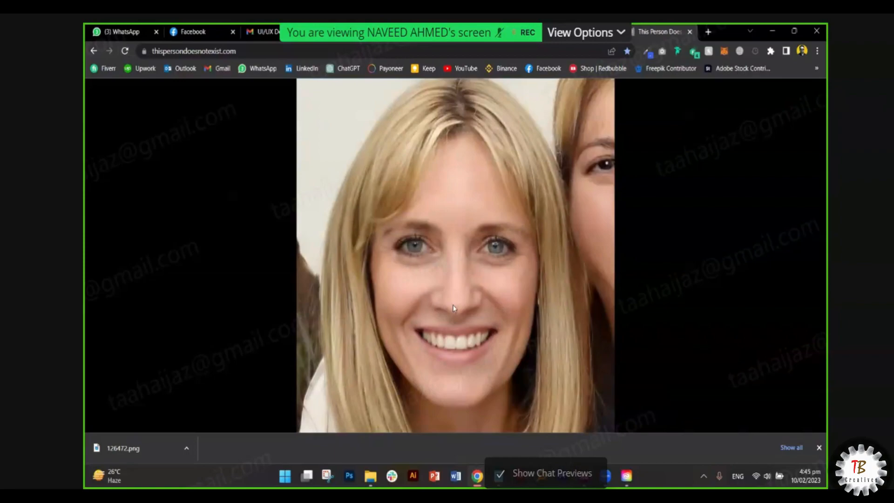
{"action": "left_click", "coordinate": [585, 473]}
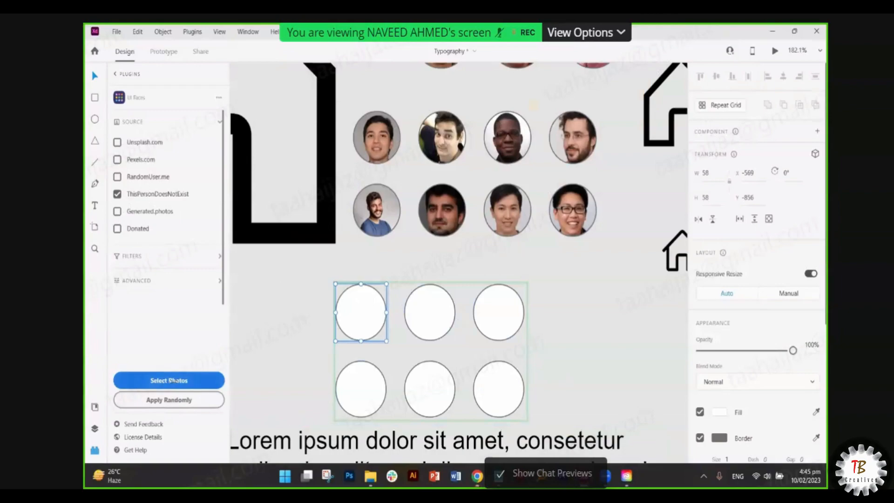
- Apply random UI Faces avatars filtered to Female, Happiness and Brown hair to the circle grid
{"action": "left_click", "coordinate": [172, 399]}
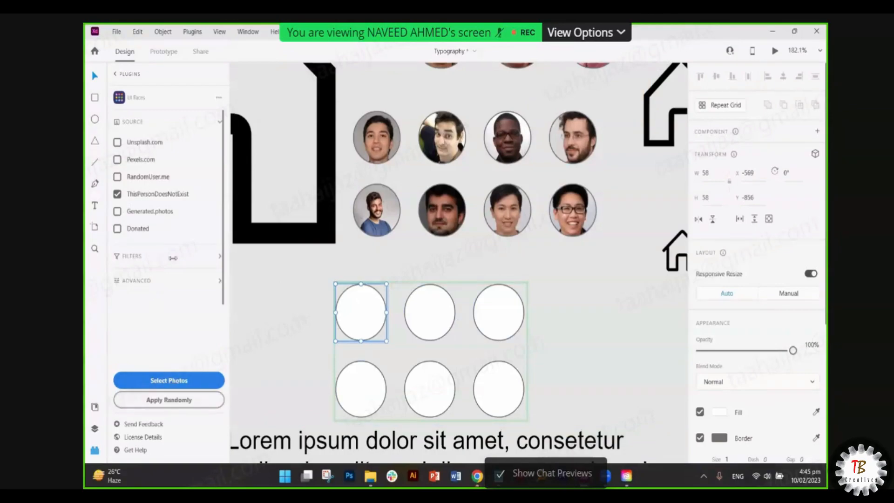
{"action": "left_click", "coordinate": [171, 257]}
{"action": "left_click", "coordinate": [119, 237]}
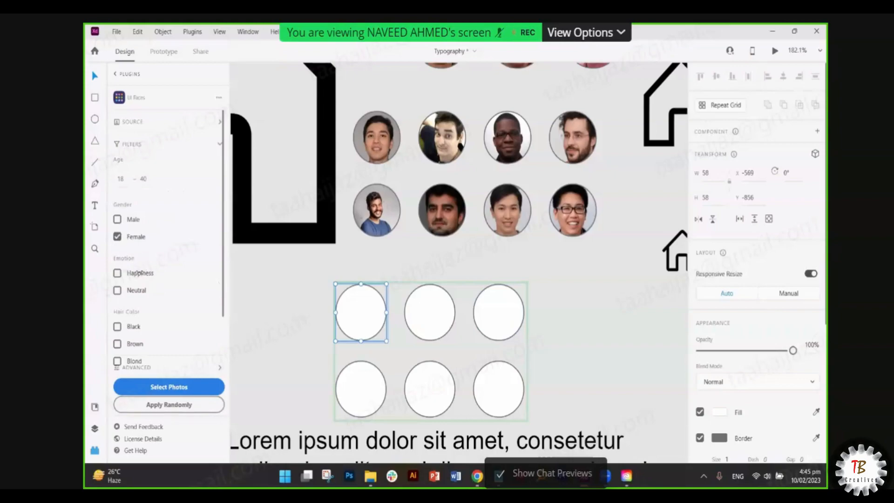
{"action": "left_click", "coordinate": [137, 275]}
{"action": "left_click", "coordinate": [132, 343]}
{"action": "left_click", "coordinate": [161, 400]}
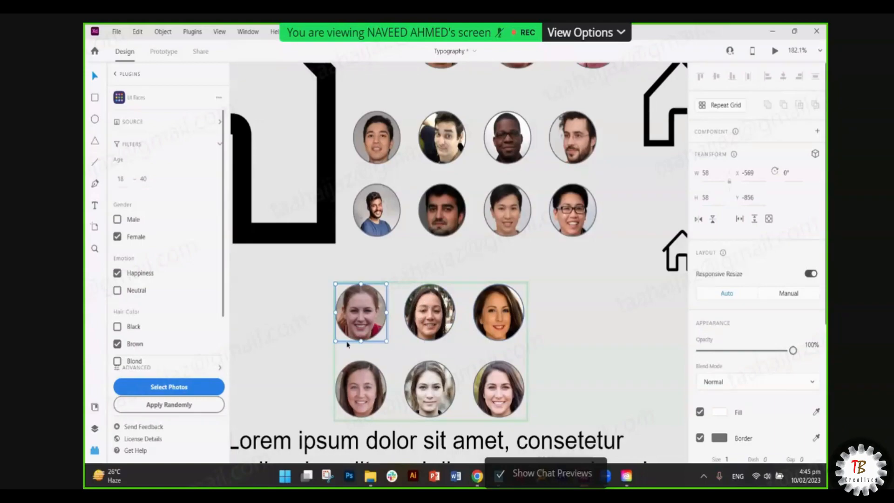
- Draw an 85×85 square on empty canvas with the Rectangle tool
{"action": "left_click", "coordinate": [308, 336]}
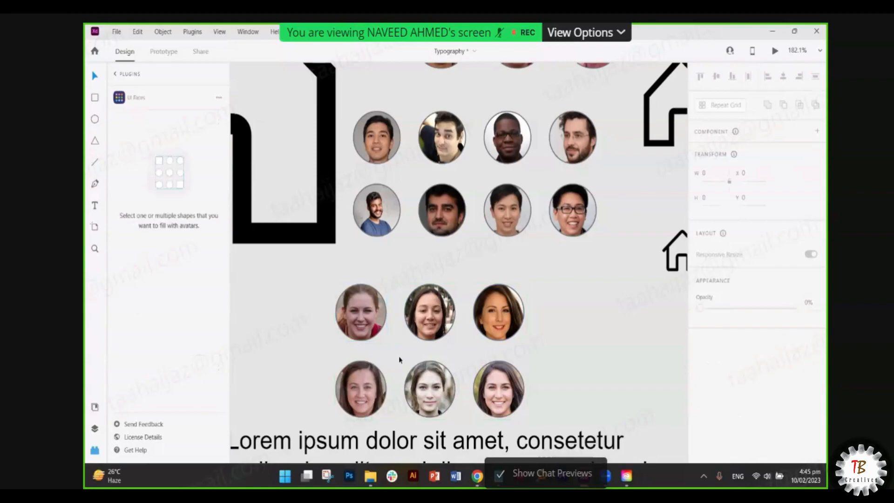
{"action": "scroll", "coordinate": [406, 354], "scroll_direction": "down", "scroll_amount": 5, "text": "ctrl"}
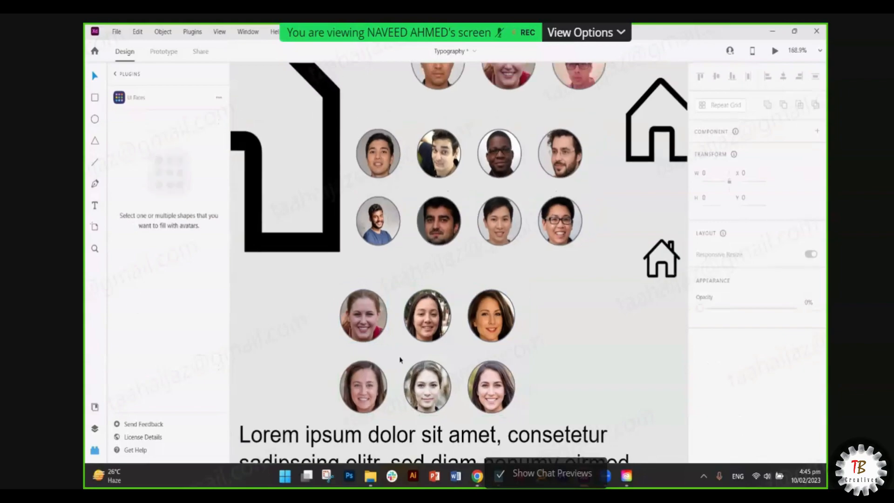
{"action": "left_click", "coordinate": [410, 354]}
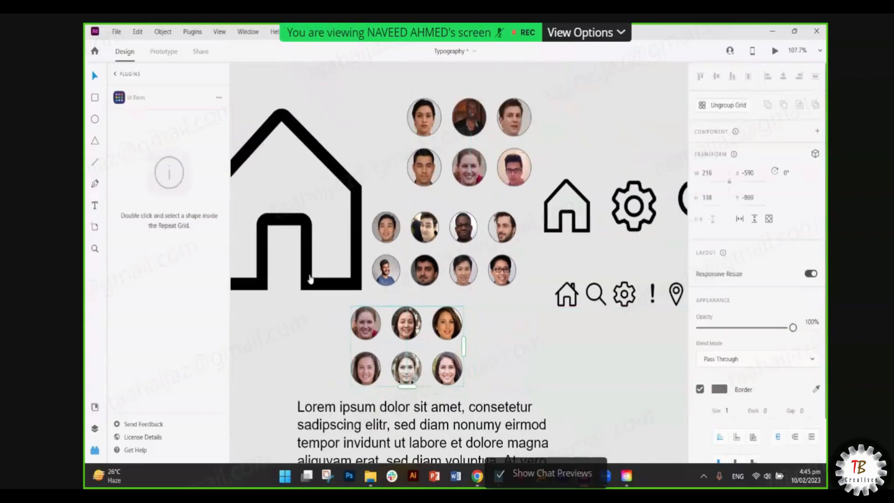
{"action": "key", "text": "r"}
{"action": "scroll", "coordinate": [431, 209], "scroll_direction": "left", "scroll_amount": 3}
{"action": "scroll", "coordinate": [329, 181], "scroll_direction": "up", "scroll_amount": 5}
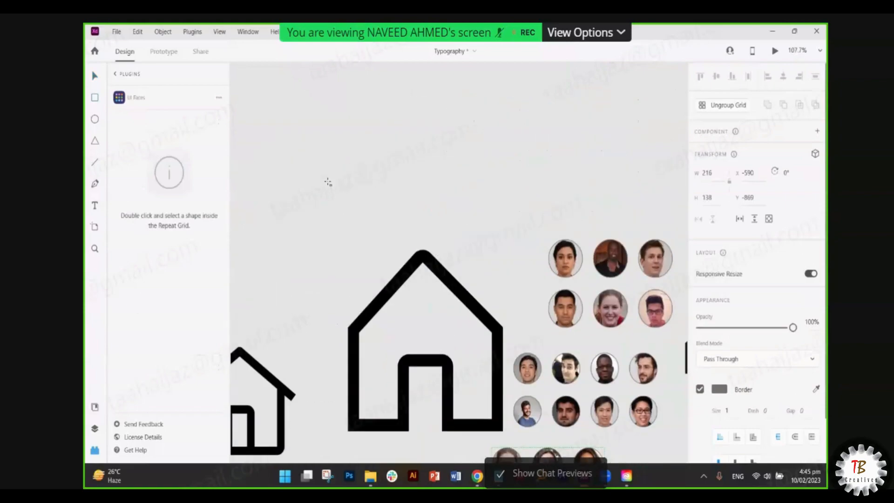
{"action": "left_click_drag", "start_coordinate": [281, 144], "coordinate": [326, 193]}
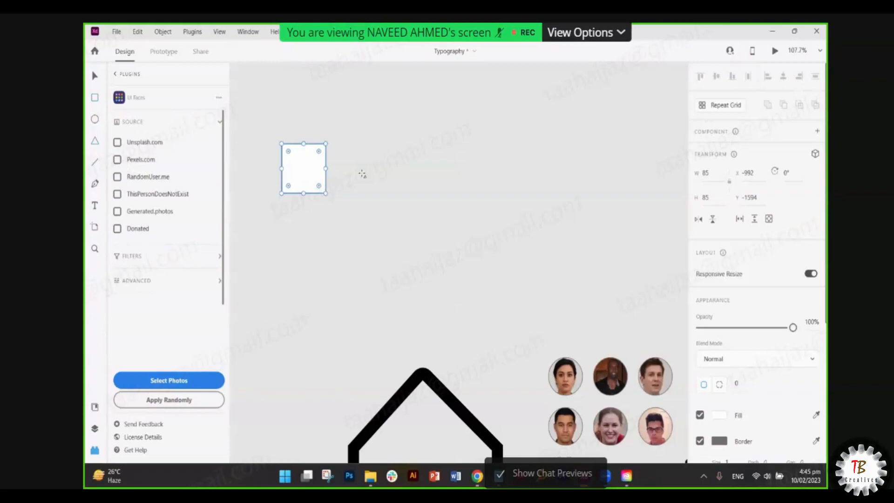
- Draw a triangle and then a circle to the right of the square
{"action": "left_click_drag", "start_coordinate": [337, 144], "coordinate": [389, 193]}
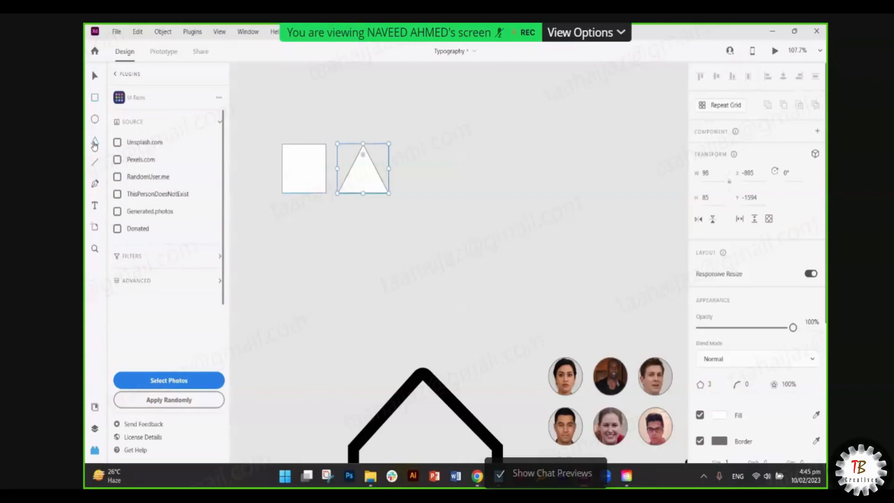
{"action": "key", "text": "e"}
{"action": "left_click_drag", "start_coordinate": [399, 144], "coordinate": [443, 195]}
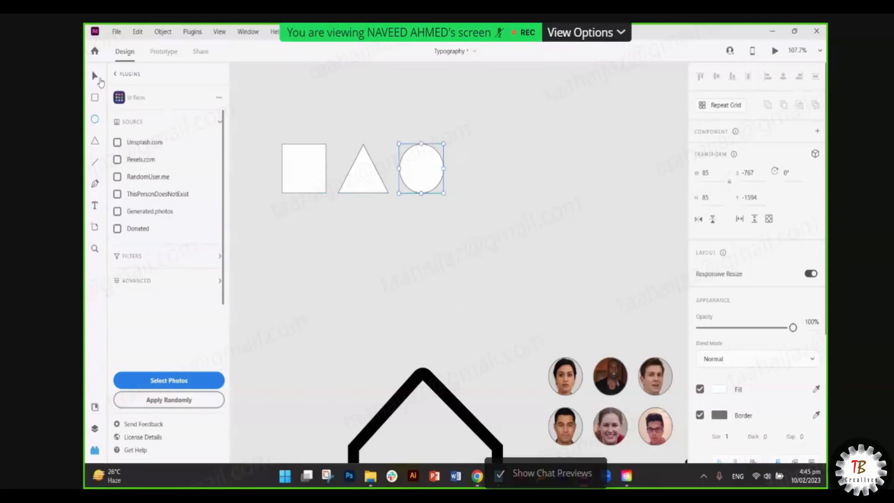
- Repeat the square, triangle and circle into a grid six shapes across and two rows deep
{"action": "left_click", "coordinate": [95, 76]}
{"action": "left_click_drag", "start_coordinate": [237, 122], "coordinate": [490, 226]}
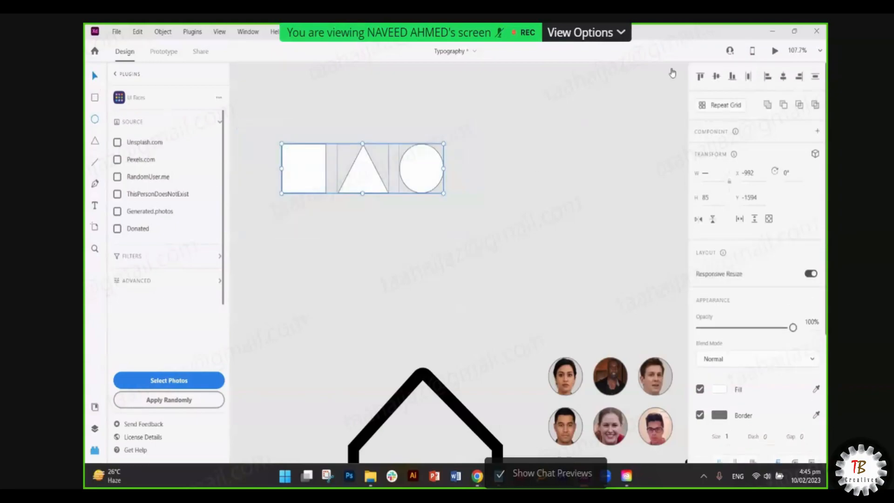
{"action": "key", "text": "ctrl+r"}
{"action": "left_click_drag", "start_coordinate": [444, 168], "coordinate": [618, 169]}
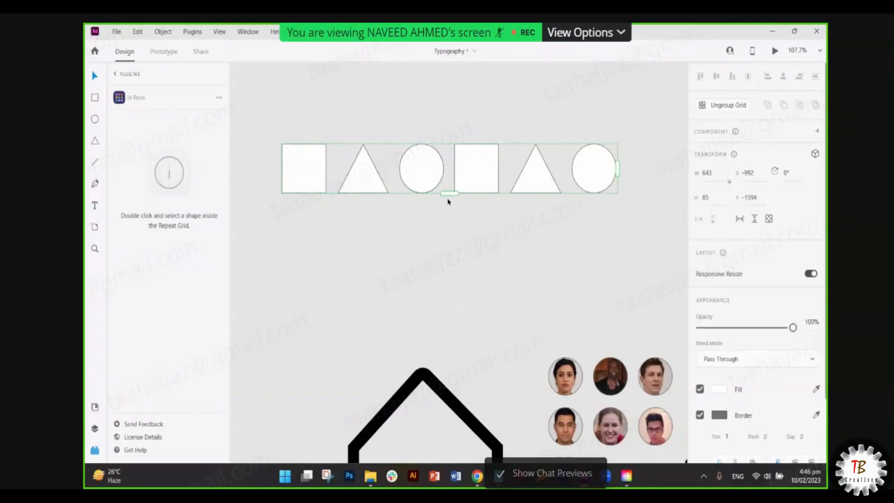
{"action": "left_click_drag", "start_coordinate": [450, 193], "coordinate": [454, 259]}
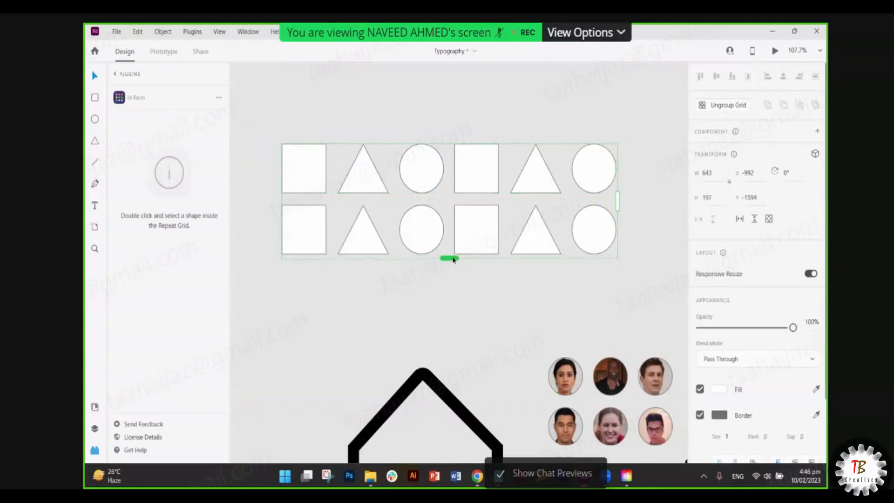
{"action": "left_click", "coordinate": [390, 77]}
{"action": "scroll", "coordinate": [449, 194], "scroll_direction": "down", "scroll_amount": 1}
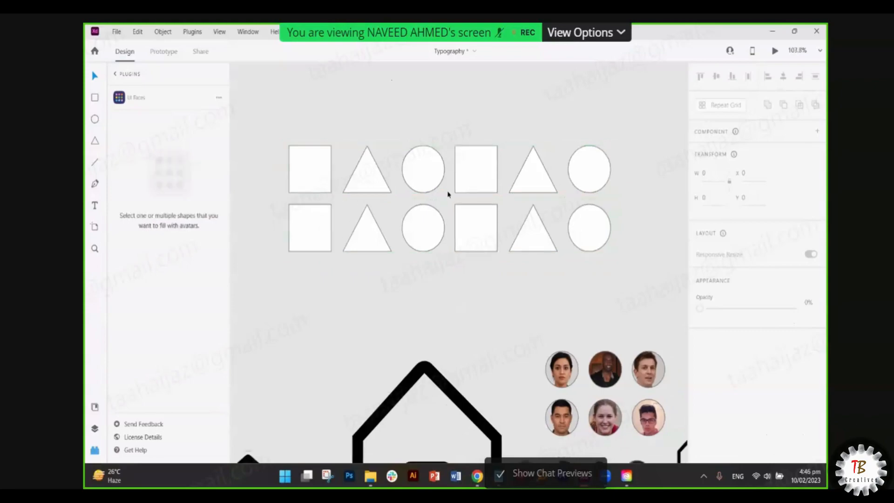
{"action": "scroll", "coordinate": [449, 194], "scroll_direction": "down", "scroll_amount": 3}
{"action": "double_click", "coordinate": [343, 177]}
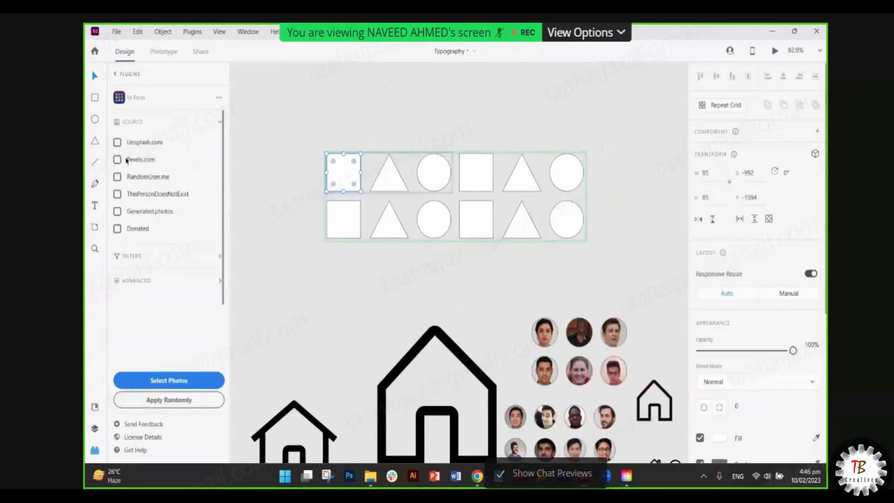
{"action": "left_click", "coordinate": [166, 255]}
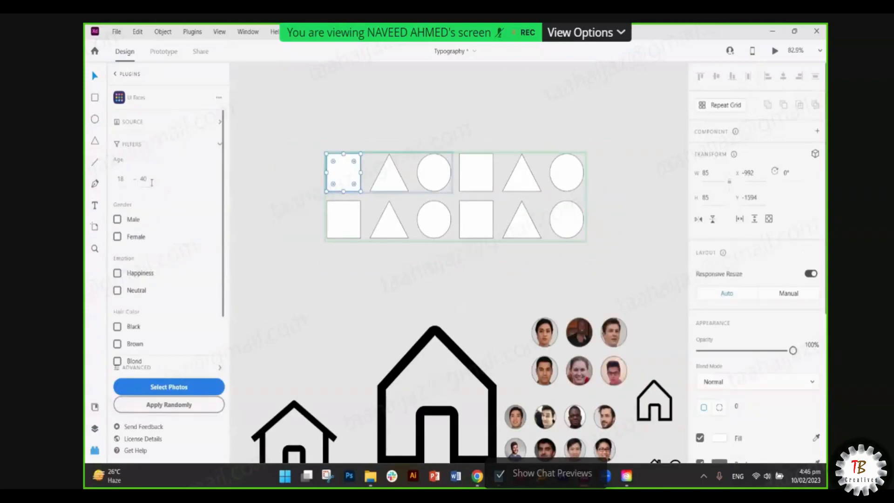
{"action": "scroll", "coordinate": [157, 259], "scroll_direction": "down", "scroll_amount": 2}
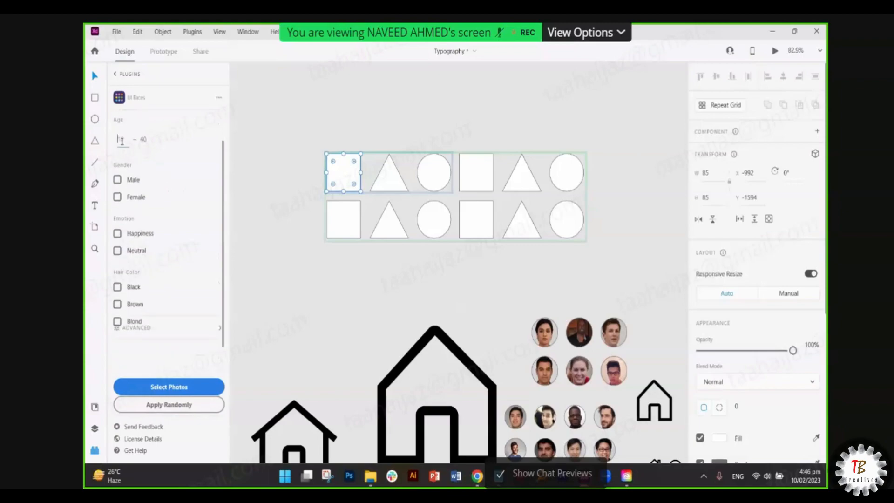
{"action": "scroll", "coordinate": [141, 192], "scroll_direction": "down", "scroll_amount": 2}
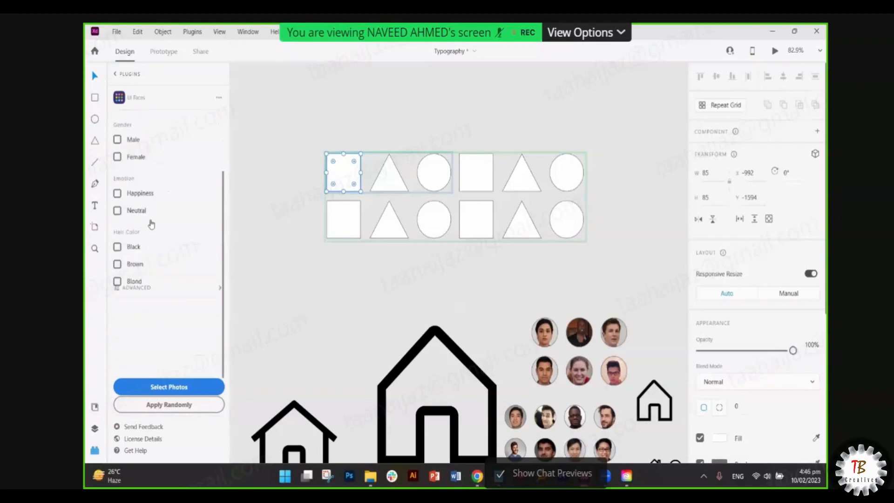
{"action": "left_click", "coordinate": [118, 141]}
{"action": "left_click", "coordinate": [118, 157]}
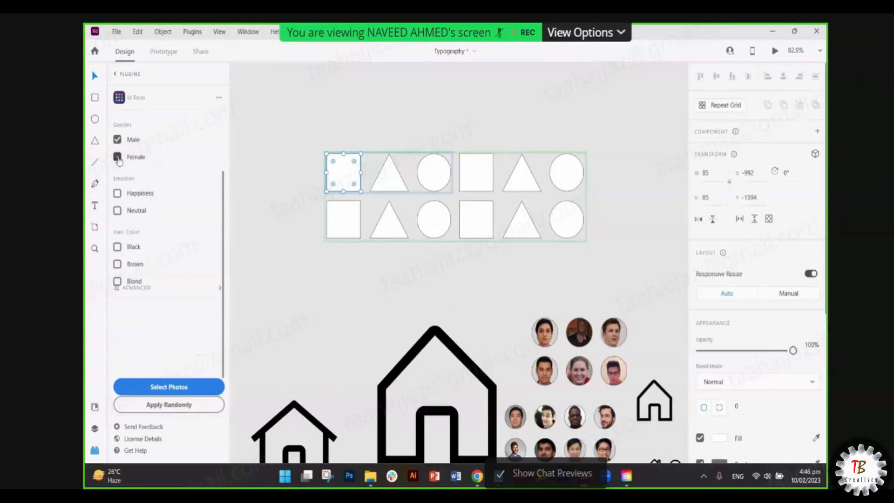
{"action": "left_click", "coordinate": [120, 194]}
{"action": "left_click", "coordinate": [119, 247]}
{"action": "left_click", "coordinate": [118, 265]}
{"action": "left_click", "coordinate": [189, 406]}
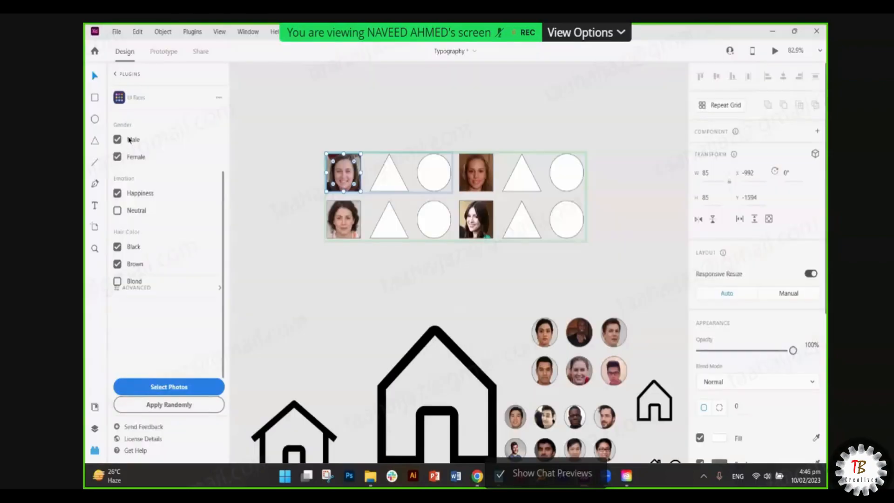
{"action": "left_click", "coordinate": [388, 273]}
{"action": "key", "text": "ctrl+z"}
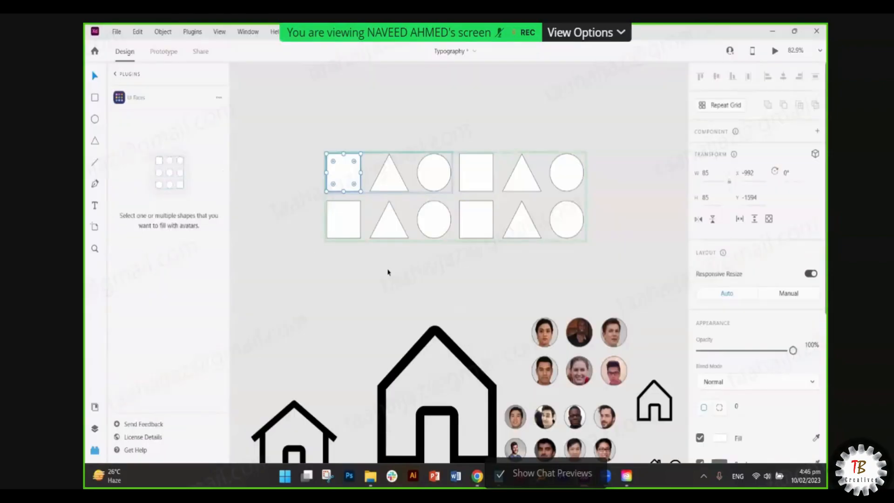
{"action": "left_click", "coordinate": [345, 172]}
{"action": "left_click", "coordinate": [343, 171]}
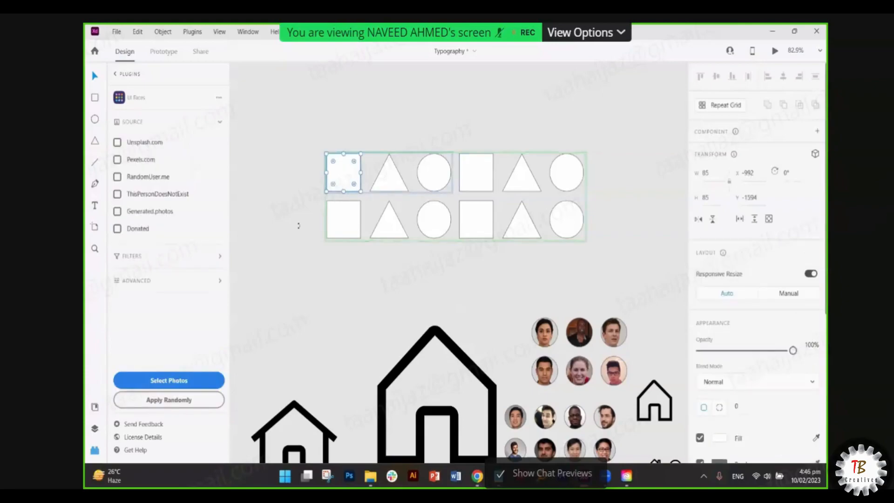
{"action": "left_click", "coordinate": [361, 273]}
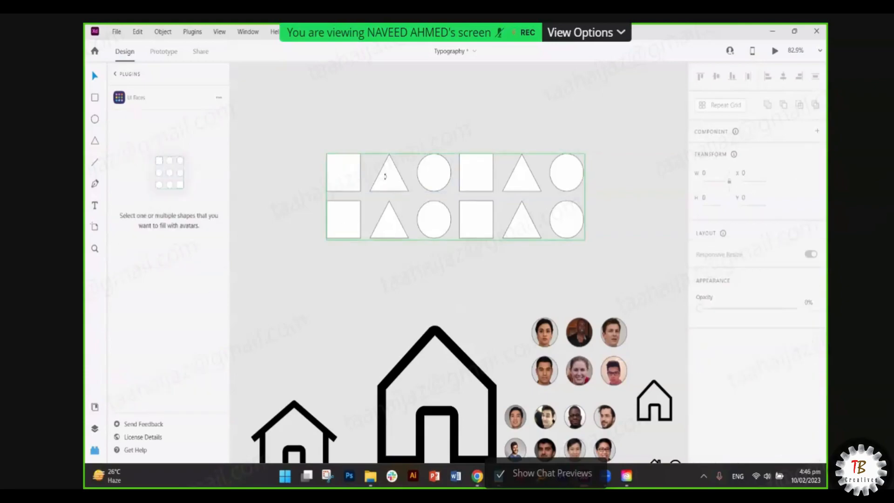
{"action": "double_click", "coordinate": [390, 183]}
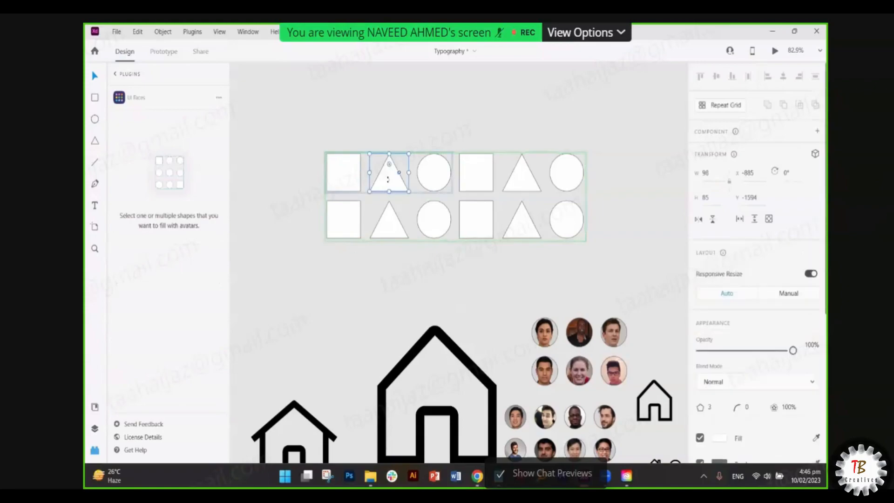
{"action": "left_click", "coordinate": [432, 163]}
{"action": "key", "text": "Escape"}
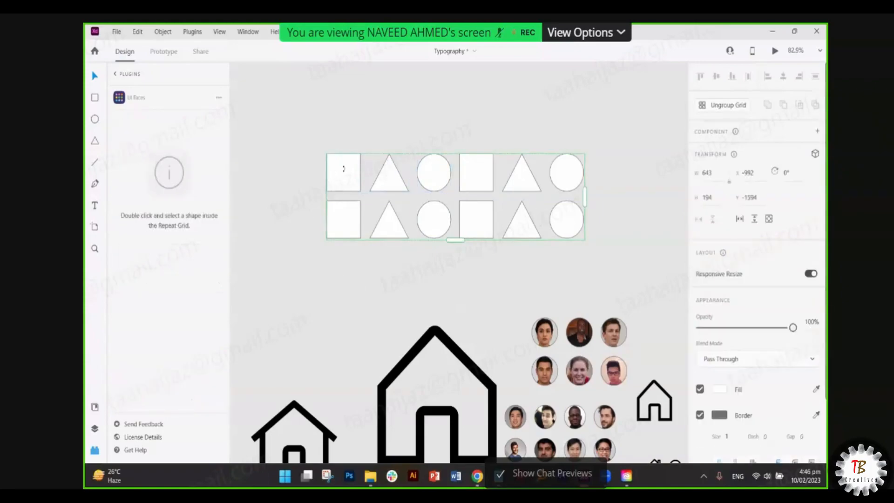
{"action": "double_click", "coordinate": [344, 178]}
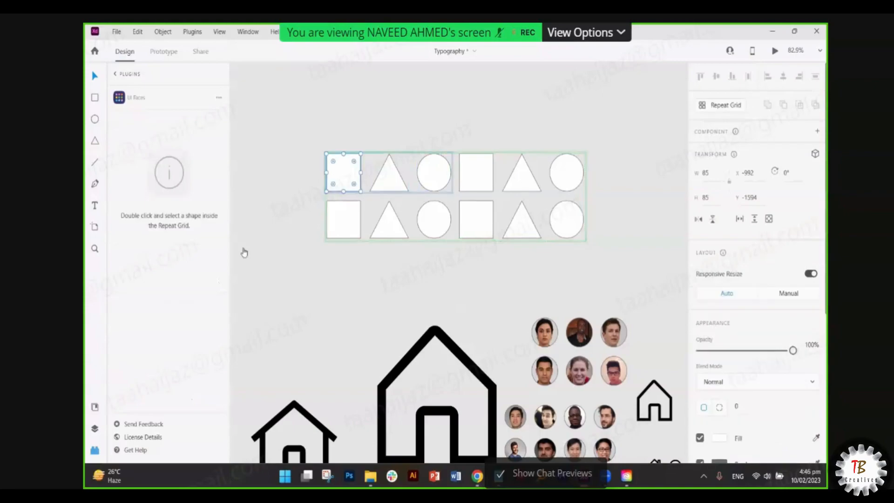
{"action": "left_click", "coordinate": [357, 306]}
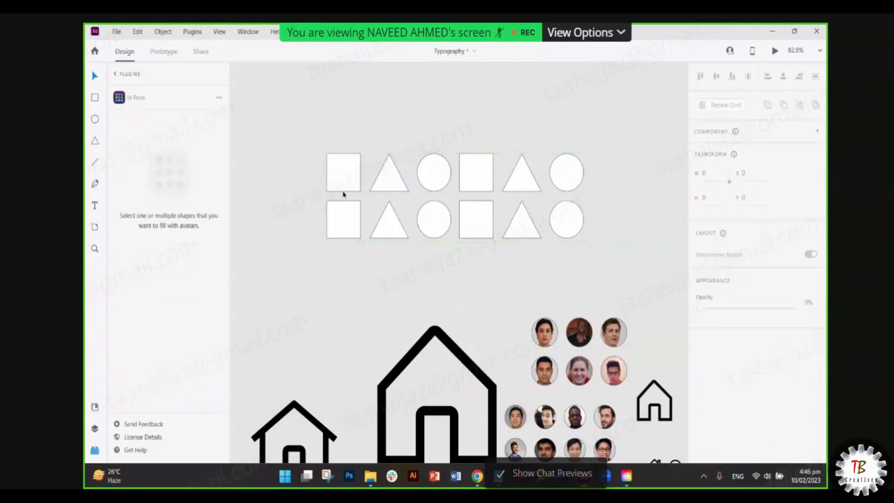
{"action": "double_click", "coordinate": [346, 173]}
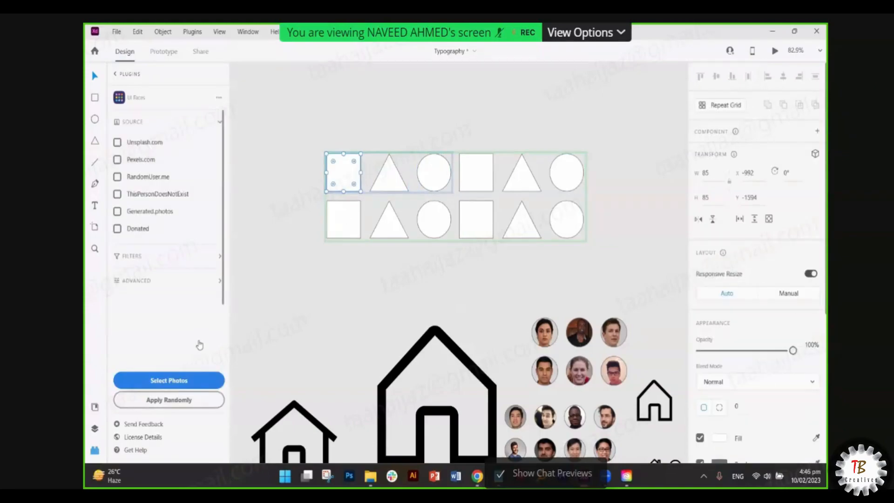
- Apply random UI Faces avatars to the grid's squares, then its triangles, then its circles
{"action": "left_click", "coordinate": [186, 400]}
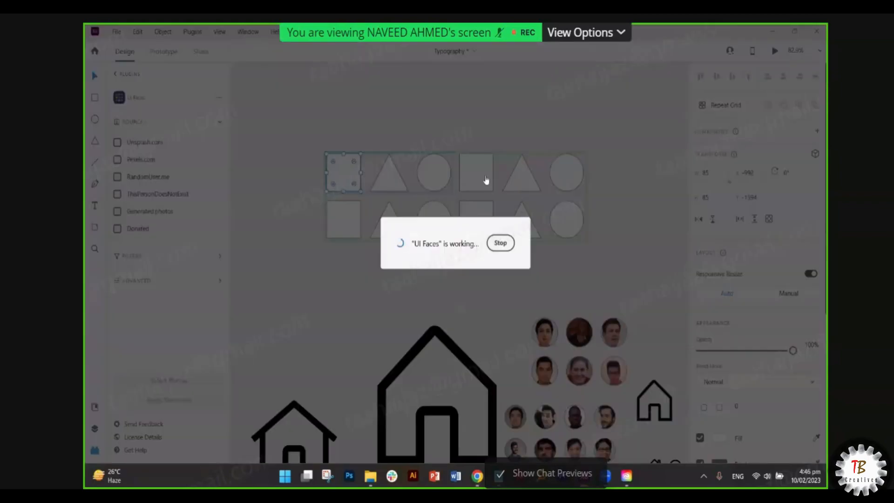
{"action": "left_click", "coordinate": [398, 183]}
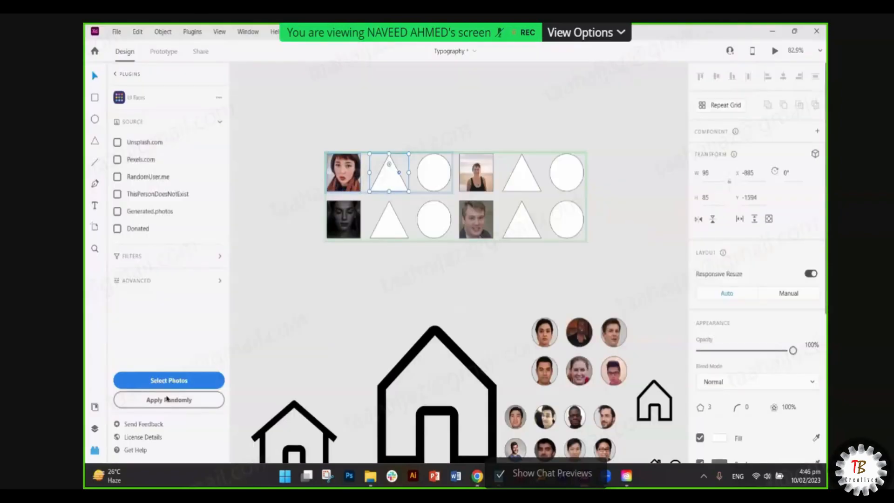
{"action": "left_click", "coordinate": [168, 399]}
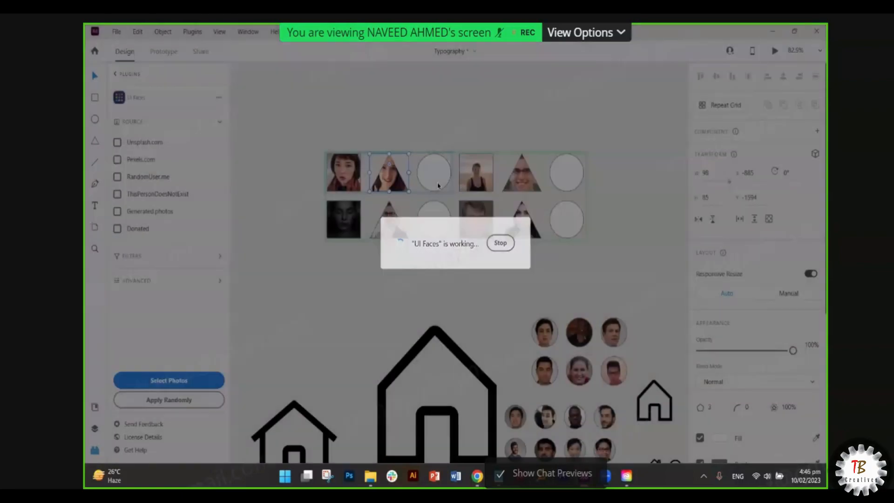
{"action": "left_click", "coordinate": [438, 186]}
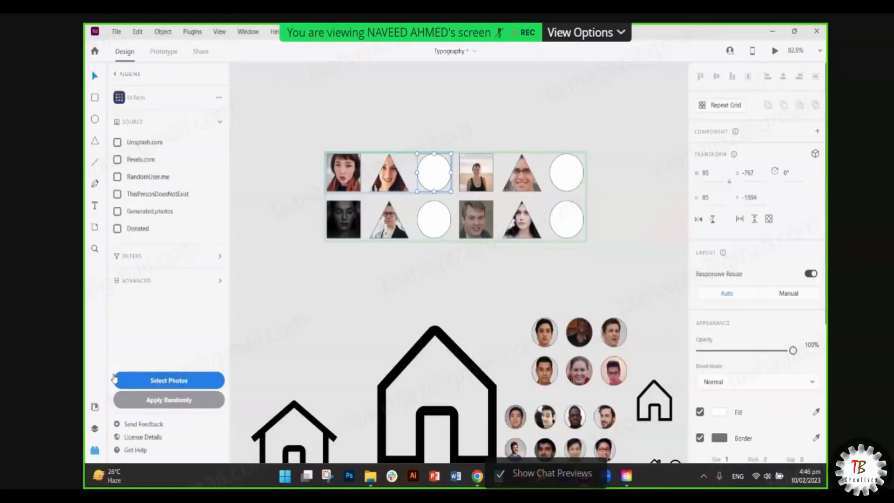
{"action": "left_click", "coordinate": [205, 395]}
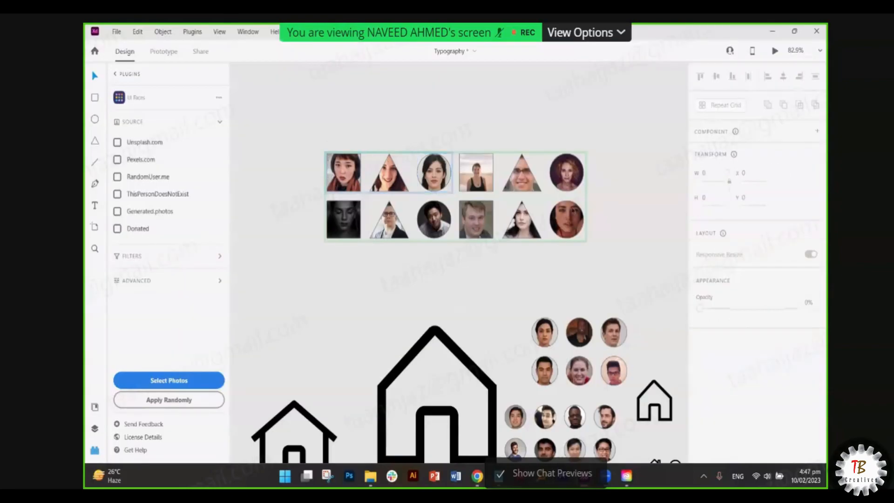
{"action": "left_click_drag", "start_coordinate": [307, 131], "coordinate": [610, 243]}
{"action": "left_click", "coordinate": [606, 245]}
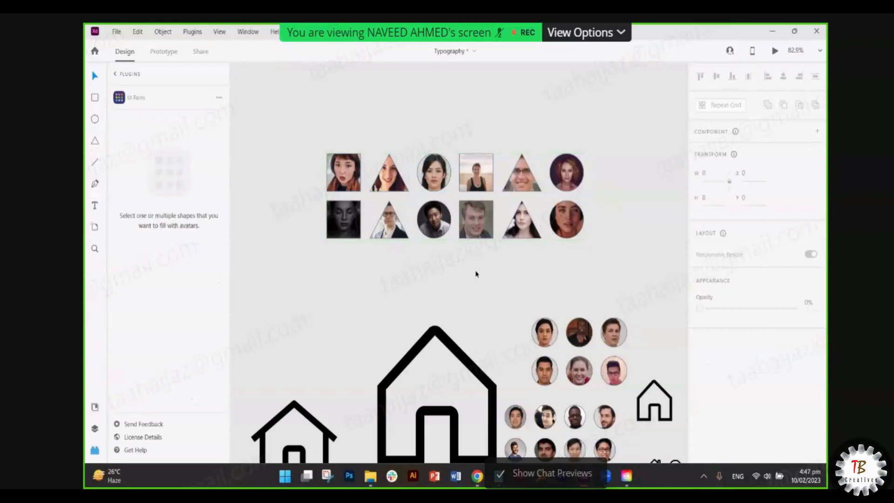
{"action": "scroll", "coordinate": [476, 274], "scroll_direction": "down", "scroll_amount": 3}
{"action": "scroll", "coordinate": [476, 274], "scroll_direction": "down", "scroll_amount": 2}
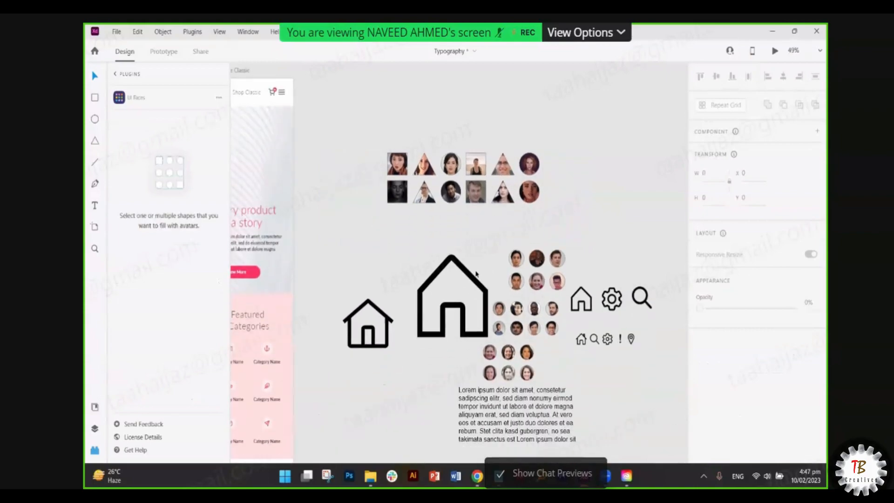
{"action": "scroll", "coordinate": [476, 273], "scroll_direction": "right", "scroll_amount": 3}
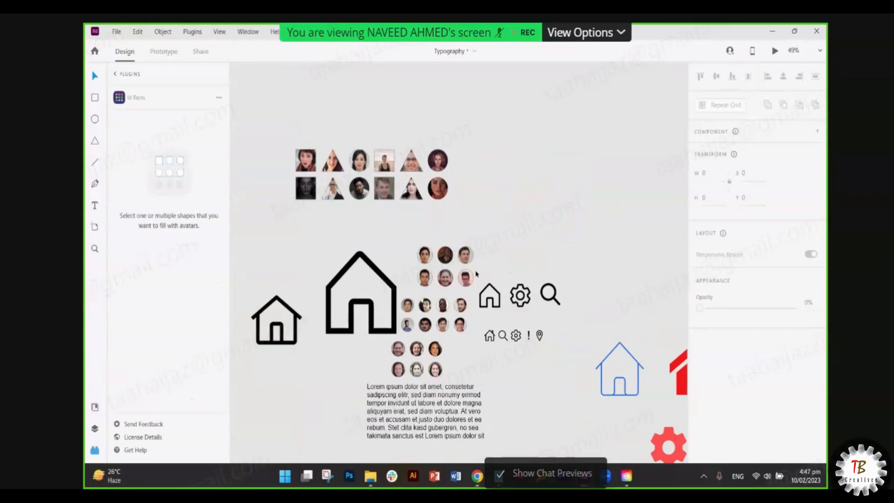
{"action": "left_click", "coordinate": [443, 161]}
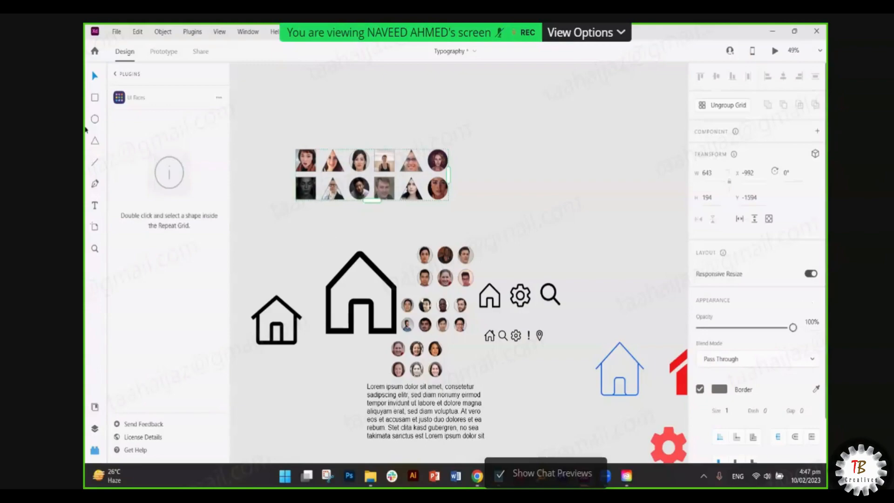
{"action": "left_click", "coordinate": [95, 123]}
- Draw a shape beside the shape grid and fill it with a random UI Faces avatar
{"action": "left_click_drag", "start_coordinate": [495, 163], "coordinate": [524, 191]}
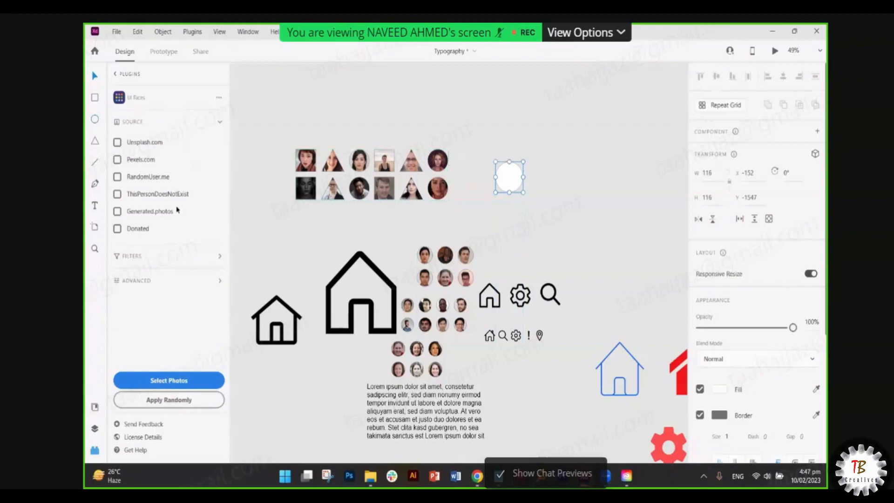
{"action": "left_click", "coordinate": [175, 401]}
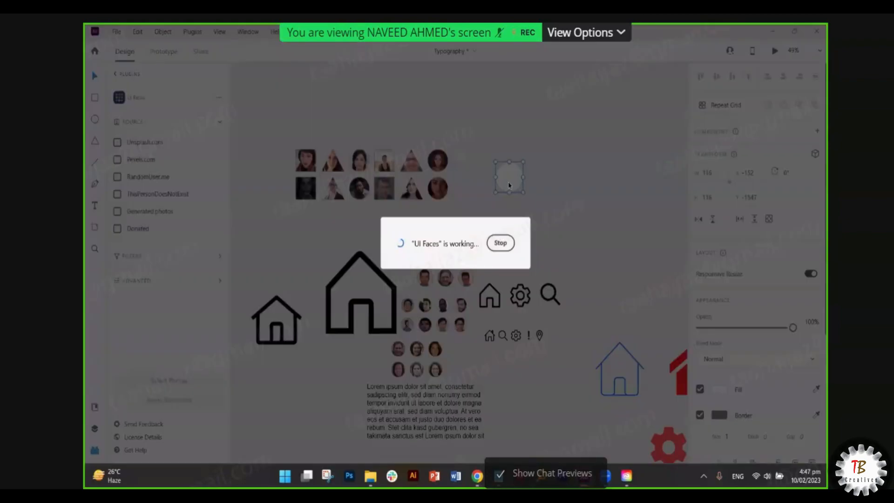
{"action": "scroll", "coordinate": [509, 185], "scroll_direction": "up", "scroll_amount": 5}
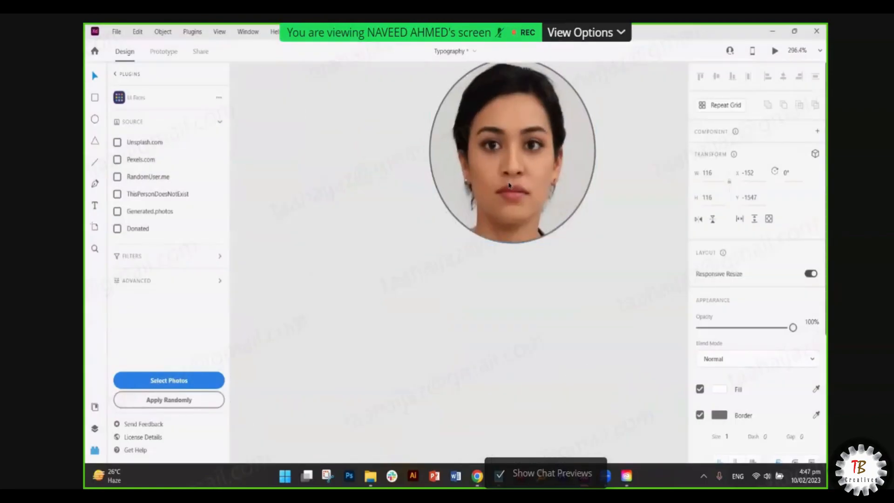
{"action": "scroll", "coordinate": [509, 185], "scroll_direction": "down", "scroll_amount": 3}
{"action": "scroll", "coordinate": [509, 185], "scroll_direction": "down", "scroll_amount": 2}
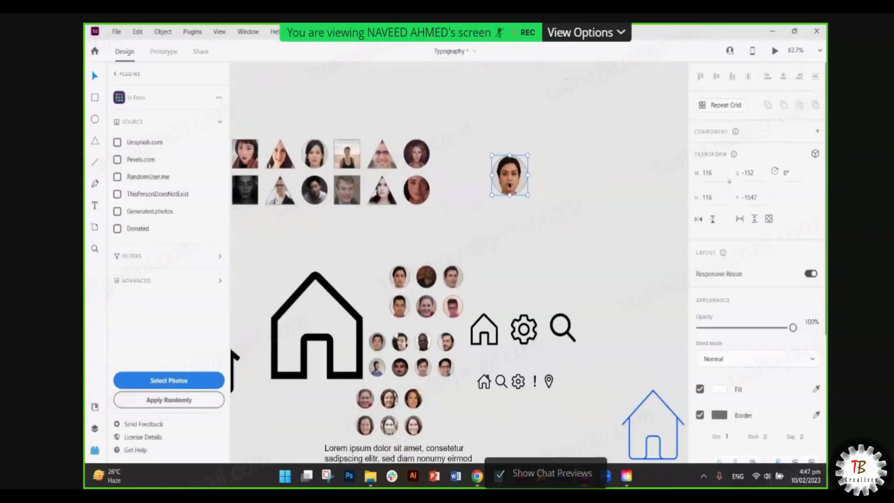
{"action": "scroll", "coordinate": [394, 286], "scroll_direction": "up", "scroll_amount": 4}
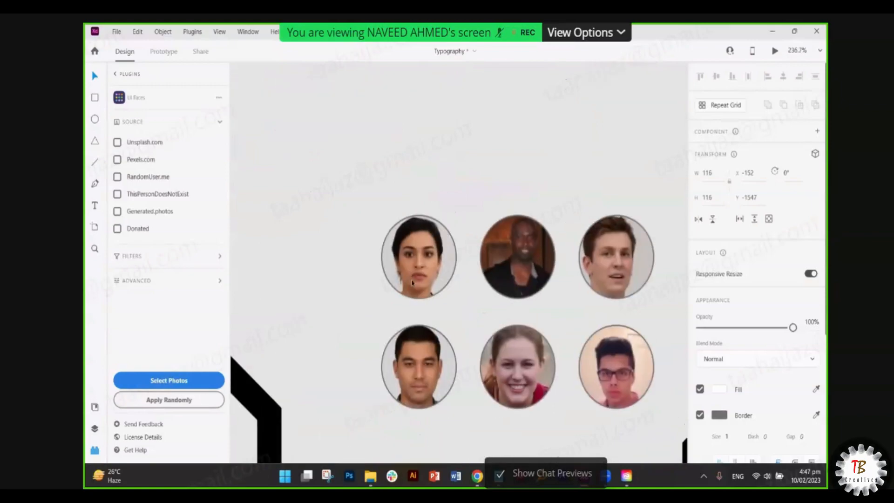
{"action": "scroll", "coordinate": [414, 267], "scroll_direction": "down", "scroll_amount": 5}
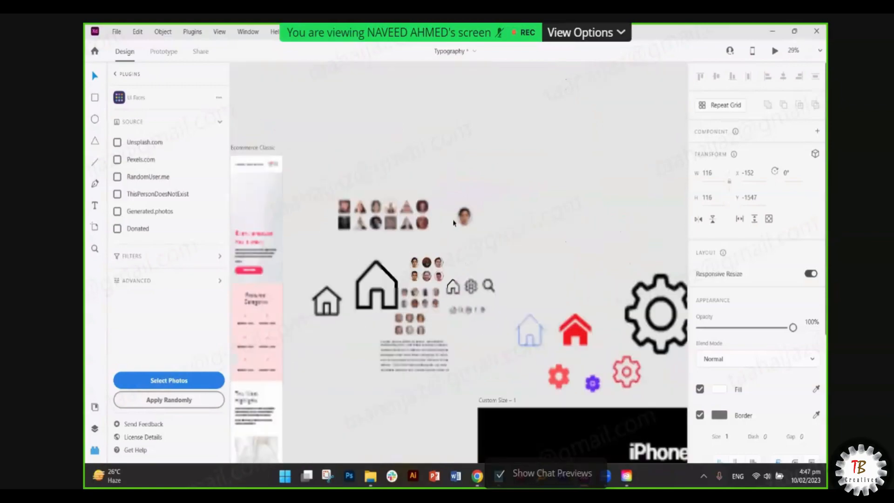
{"action": "scroll", "coordinate": [453, 221], "scroll_direction": "up", "scroll_amount": 4}
{"action": "scroll", "coordinate": [467, 222], "scroll_direction": "down", "scroll_amount": 3}
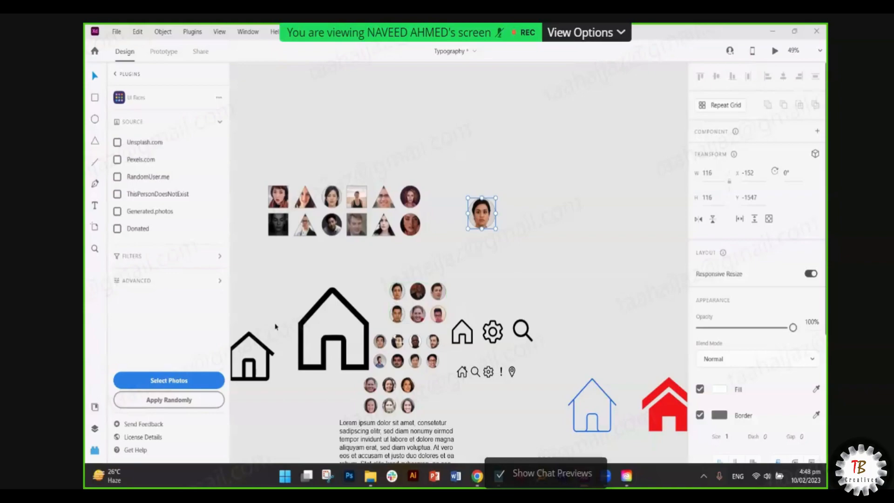
{"action": "left_click", "coordinate": [489, 283]}
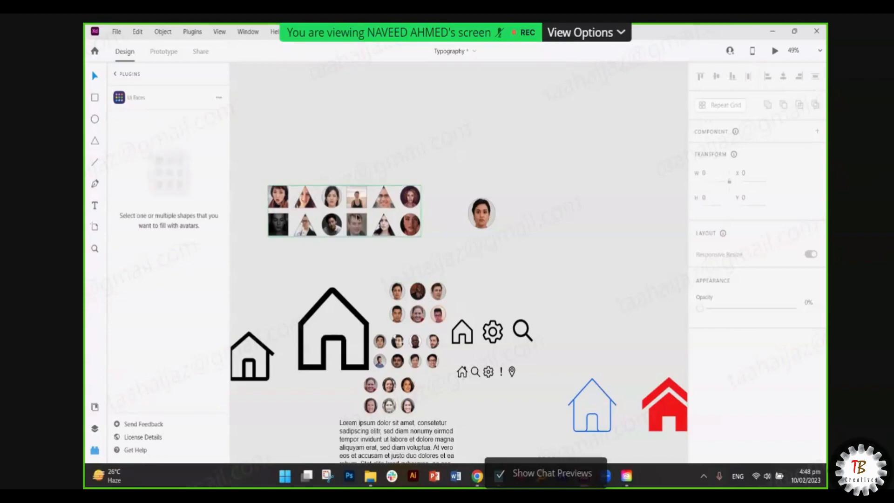
{"action": "left_click", "coordinate": [360, 229]}
{"action": "key", "text": "super"}
{"action": "left_click", "coordinate": [293, 246]}
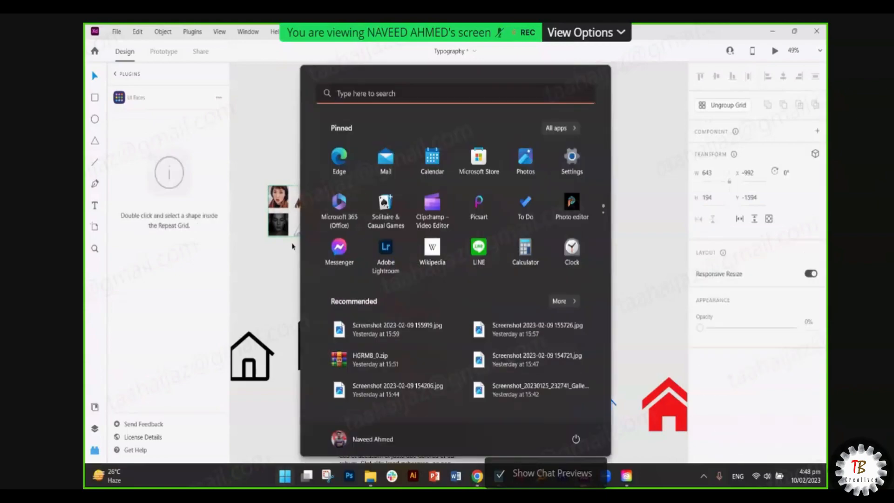
{"action": "scroll", "coordinate": [360, 229], "scroll_direction": "up", "scroll_amount": 5}
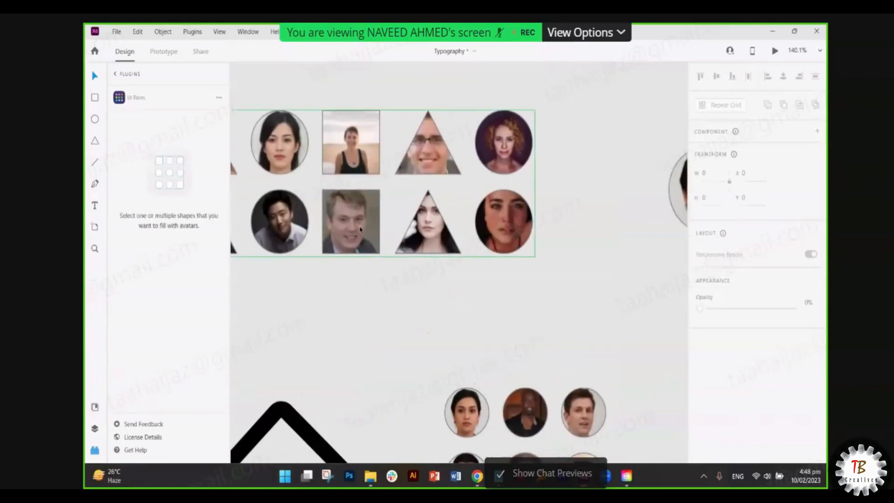
{"action": "scroll", "coordinate": [360, 230], "scroll_direction": "down", "scroll_amount": 5}
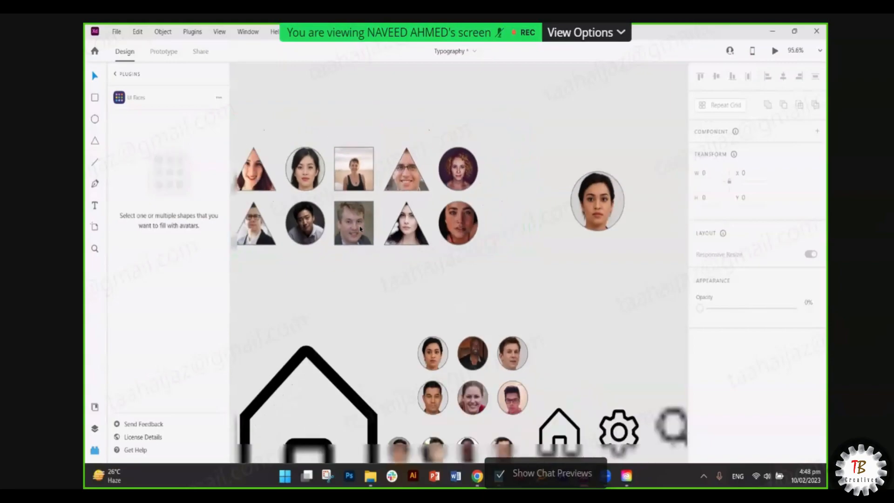
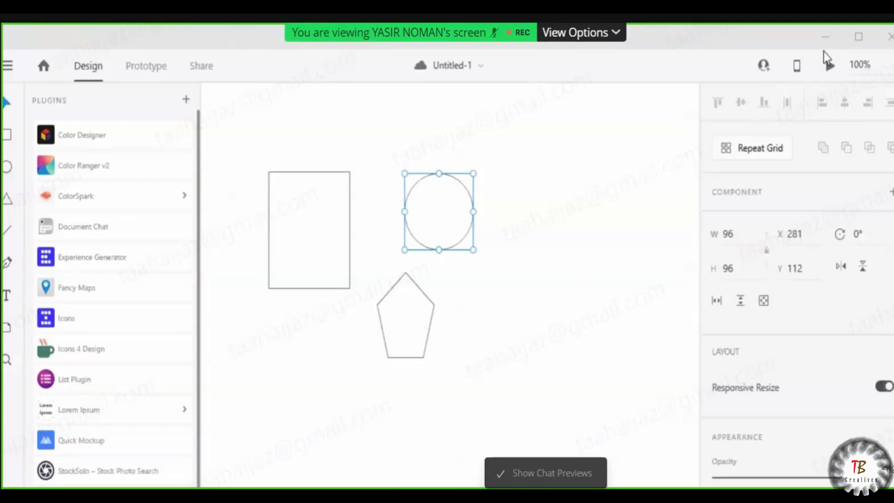
- Resize the Adobe XD window so the Typography file with avatars, house icons and lorem ipsum shows
{"action": "left_click", "coordinate": [861, 42]}
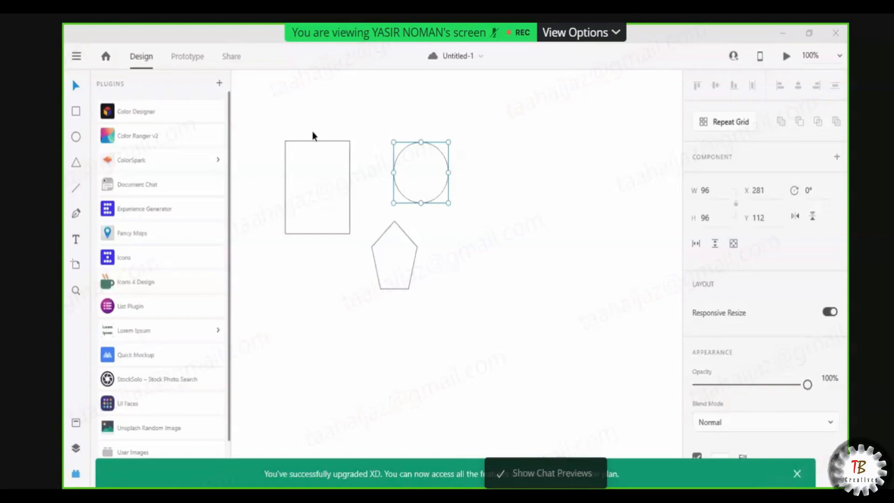
{"action": "left_click", "coordinate": [809, 34]}
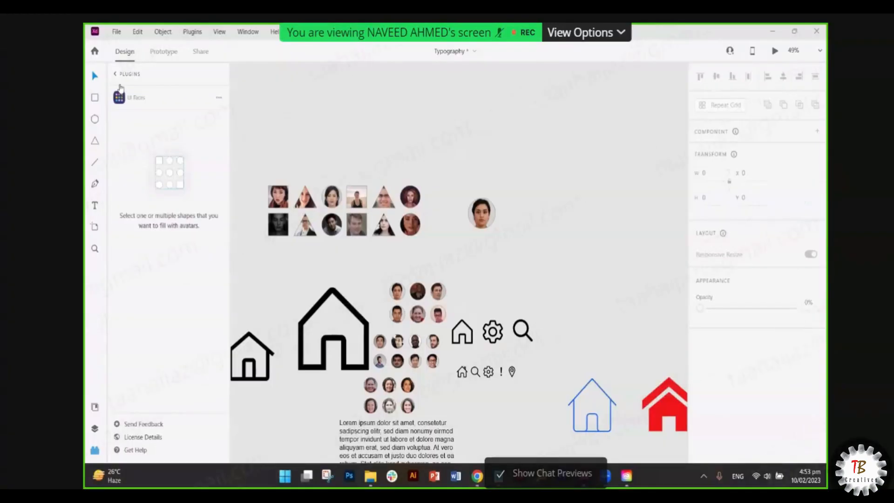
- Insert Wireframer's Sign Up template as a 375×667 'Create an Account' artboard
{"action": "left_click", "coordinate": [158, 225]}
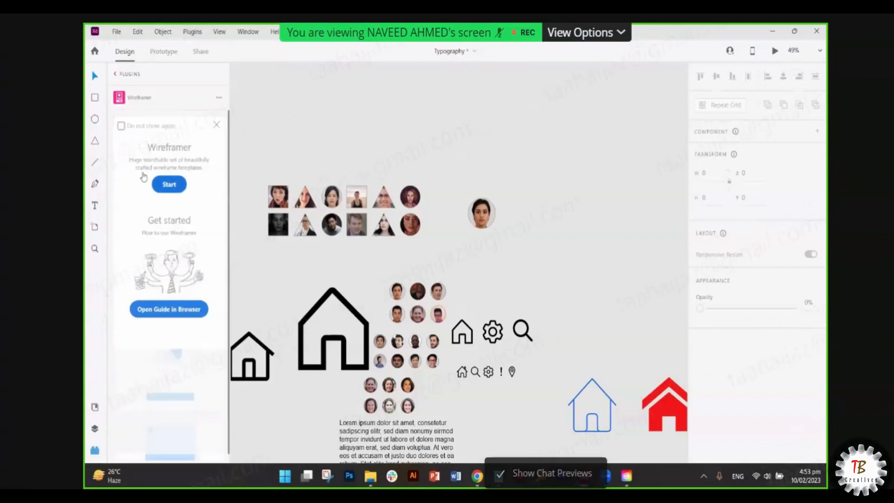
{"action": "left_click", "coordinate": [169, 184]}
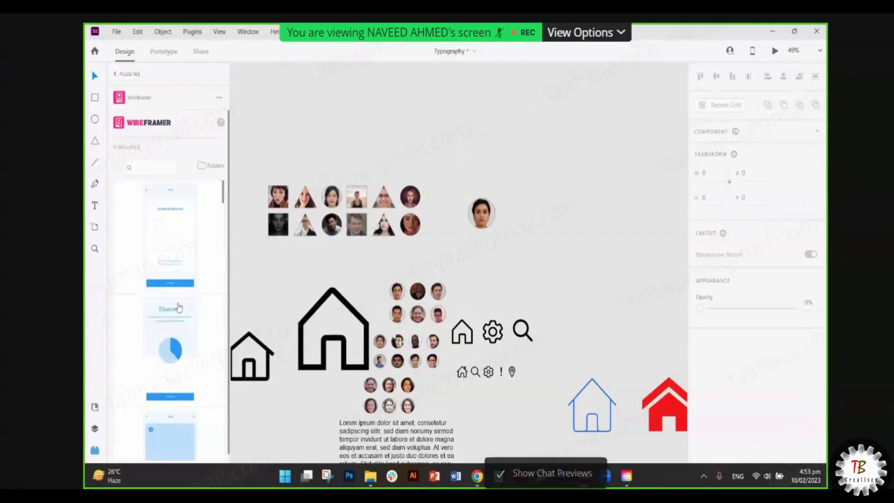
{"action": "scroll", "coordinate": [176, 259], "scroll_direction": "down", "scroll_amount": 10}
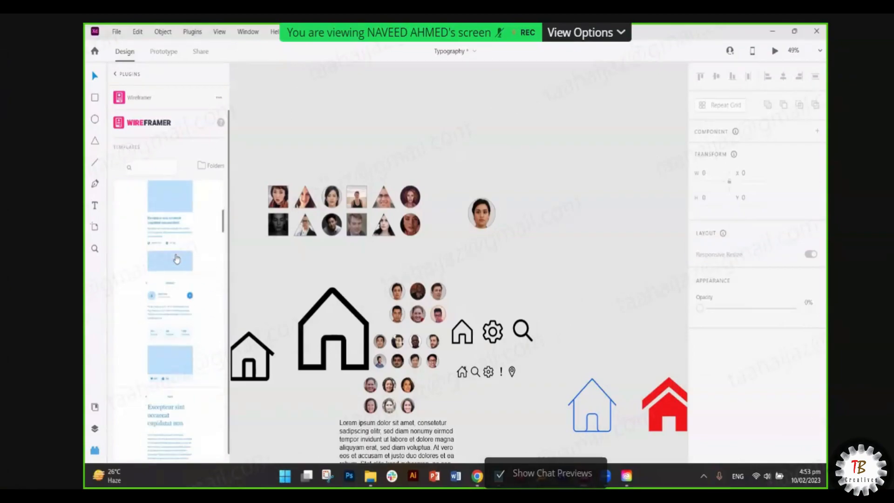
{"action": "scroll", "coordinate": [176, 261], "scroll_direction": "down", "scroll_amount": 10}
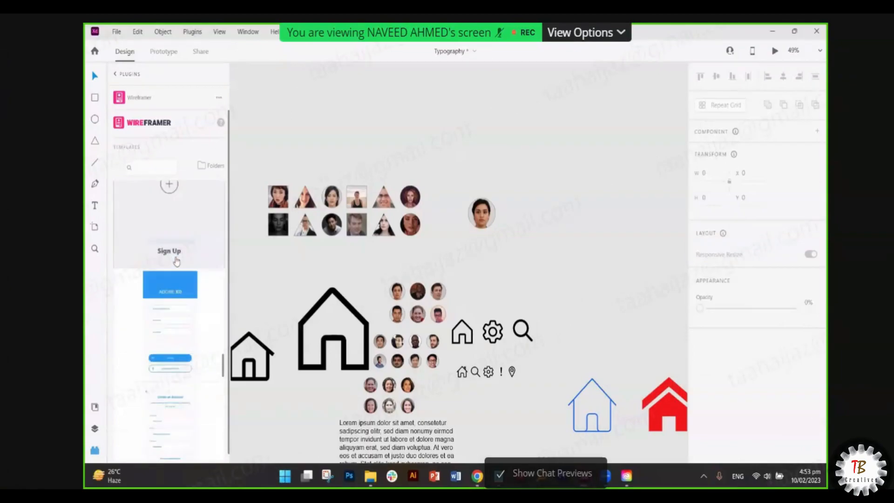
{"action": "scroll", "coordinate": [176, 262], "scroll_direction": "up", "scroll_amount": 10}
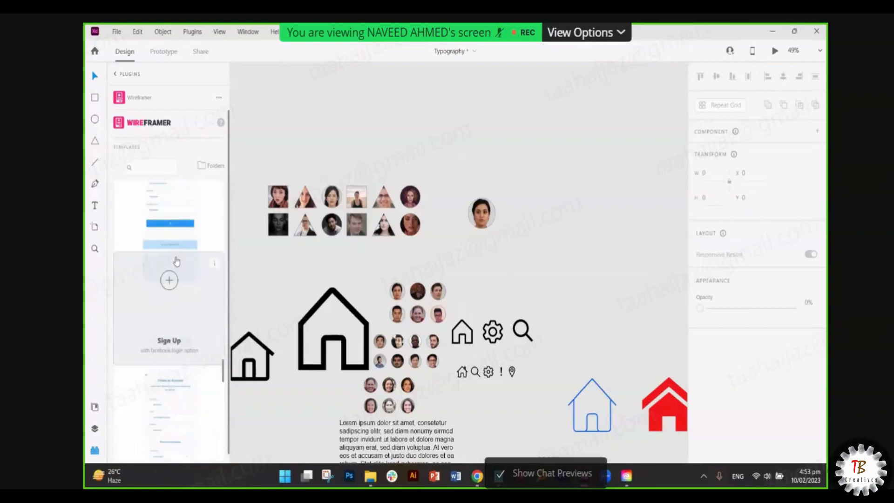
{"action": "scroll", "coordinate": [176, 261], "scroll_direction": "up", "scroll_amount": 10}
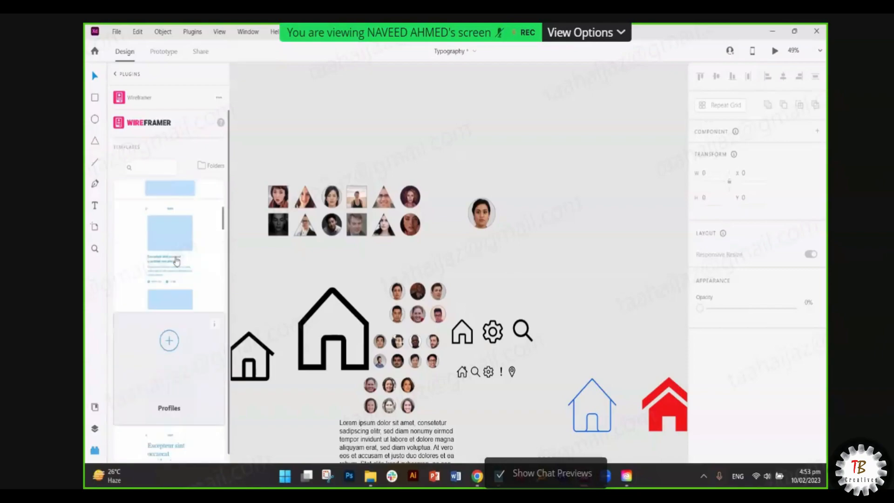
{"action": "mouse_move", "coordinate": [184, 249]}
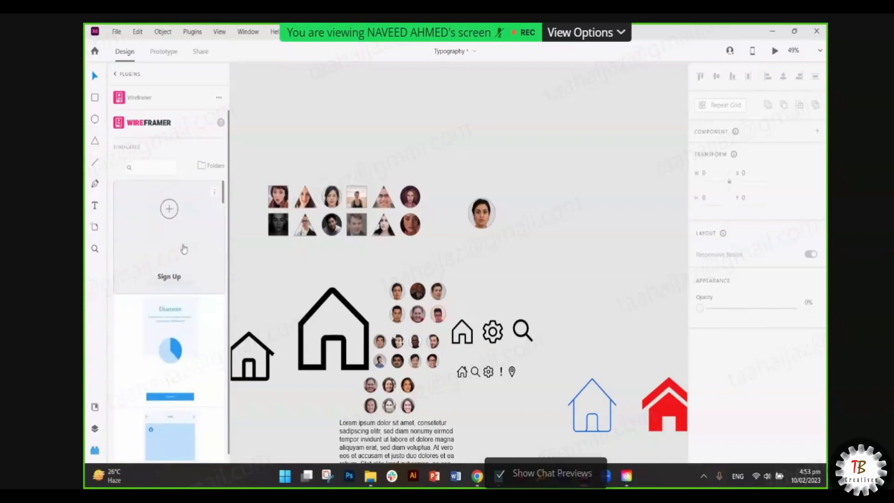
{"action": "left_click", "coordinate": [170, 209]}
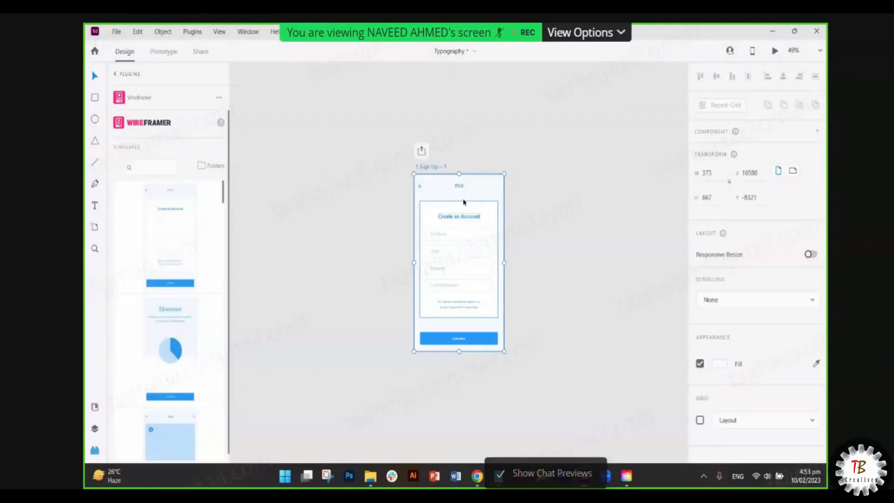
- Browse Wireframer's template folders, then return to the plugin list
{"action": "scroll", "coordinate": [464, 200], "scroll_direction": "up", "scroll_amount": 5}
{"action": "scroll", "coordinate": [463, 200], "scroll_direction": "down", "scroll_amount": 4}
{"action": "scroll", "coordinate": [502, 232], "scroll_direction": "down", "scroll_amount": 1}
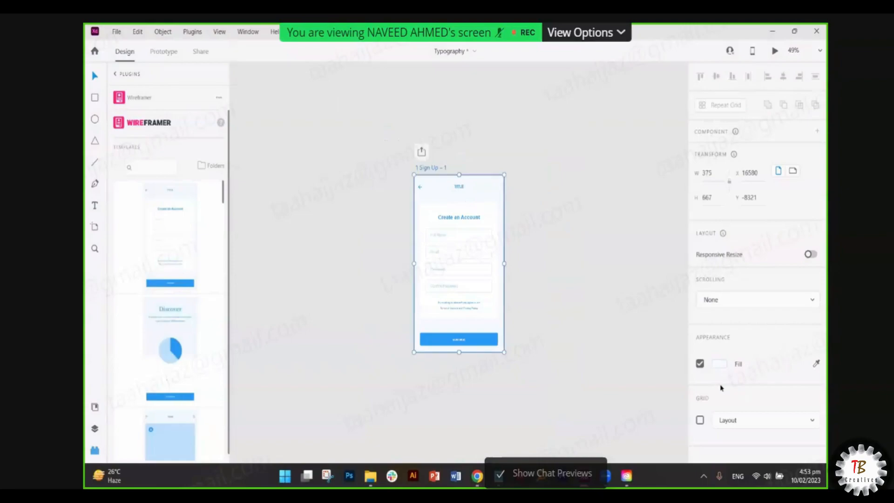
{"action": "mouse_move", "coordinate": [164, 247]}
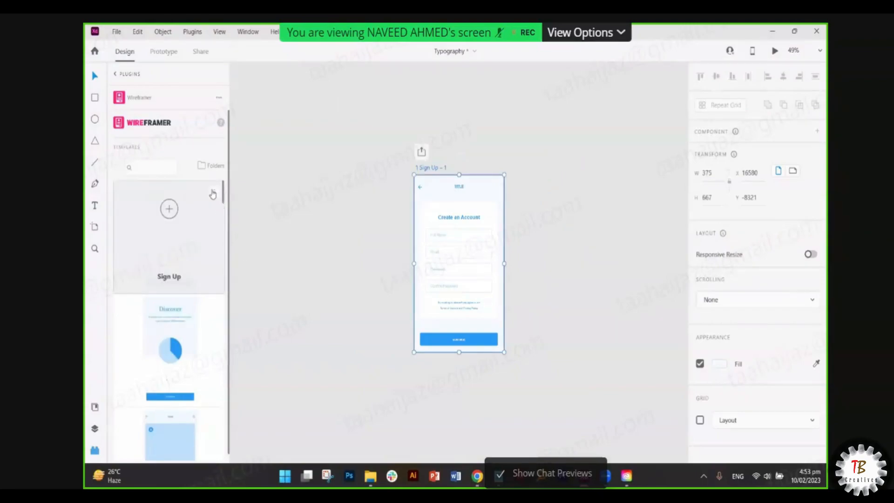
{"action": "left_click", "coordinate": [204, 166]}
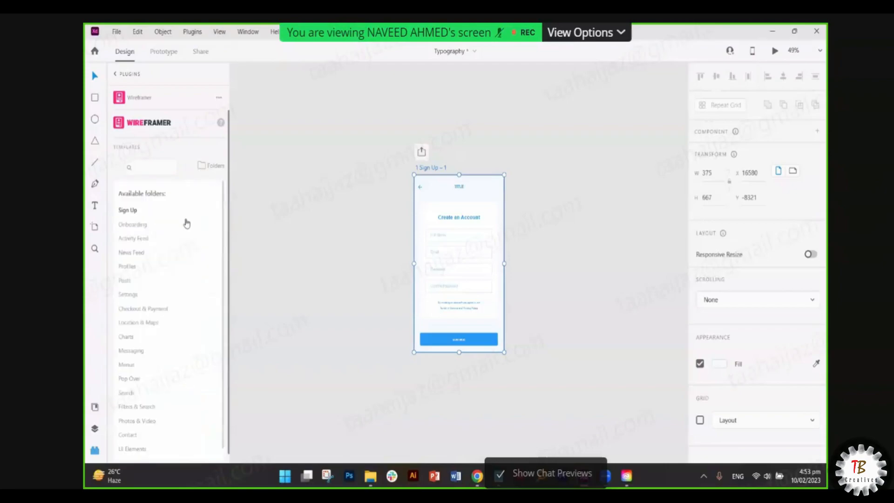
{"action": "scroll", "coordinate": [171, 244], "scroll_direction": "down", "scroll_amount": 1}
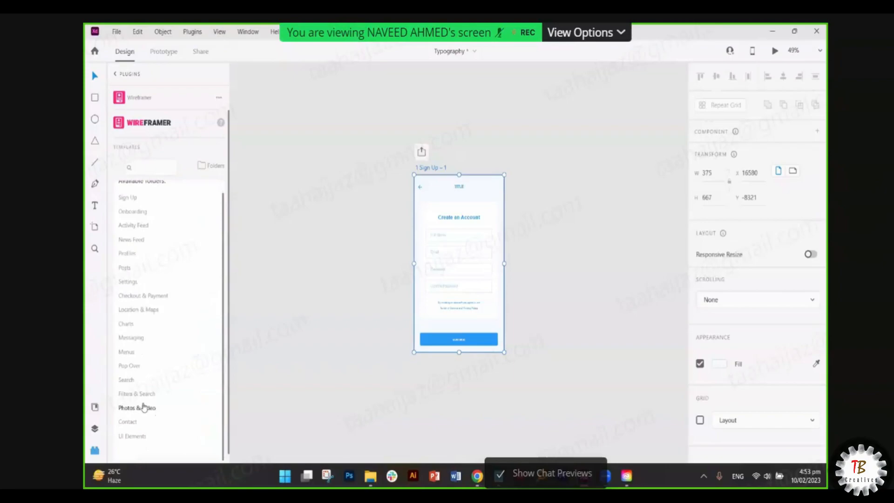
{"action": "scroll", "coordinate": [167, 194], "scroll_direction": "up", "scroll_amount": 1}
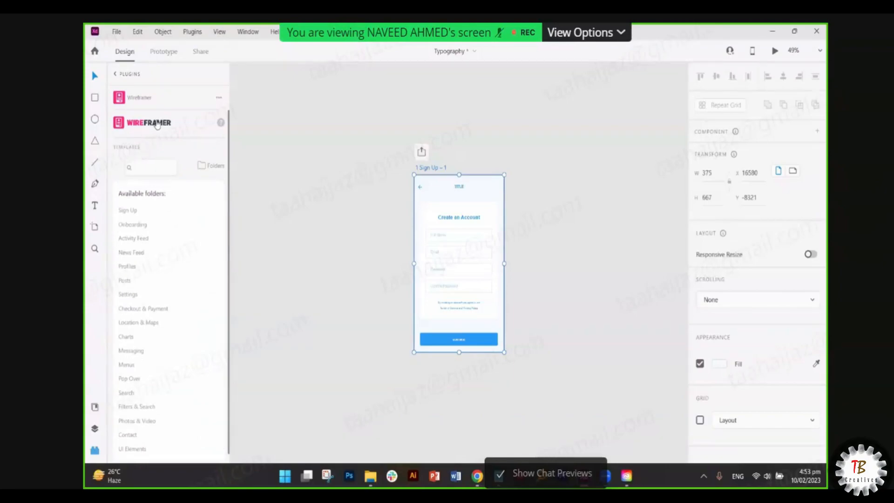
{"action": "left_click", "coordinate": [111, 76]}
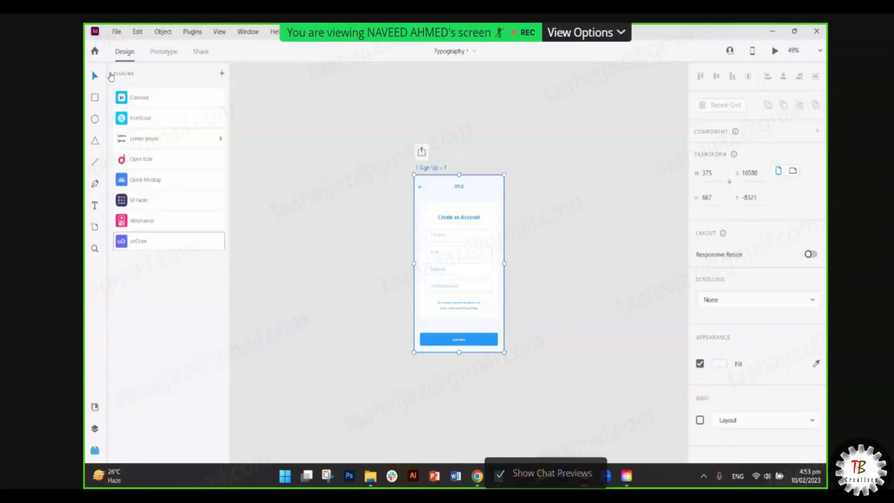
- Launch the unDraw illustration plugin from the Plugins panel
{"action": "left_click", "coordinate": [154, 246]}
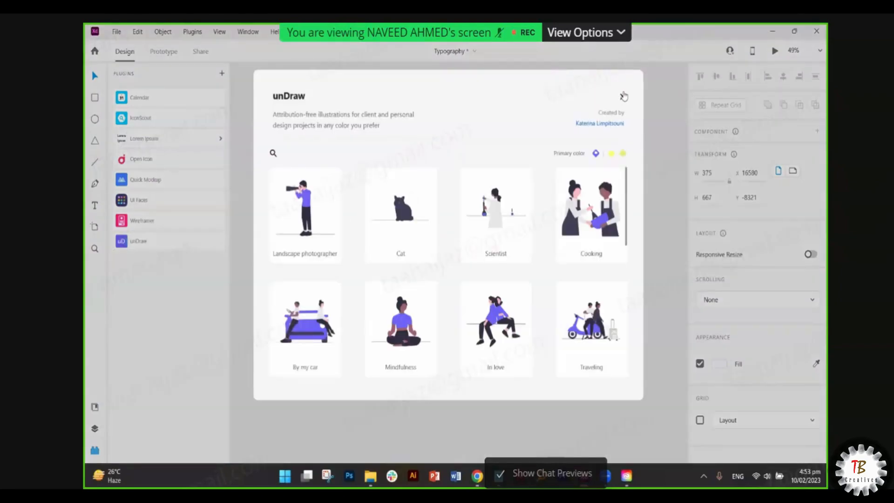
{"action": "left_click", "coordinate": [93, 408]}
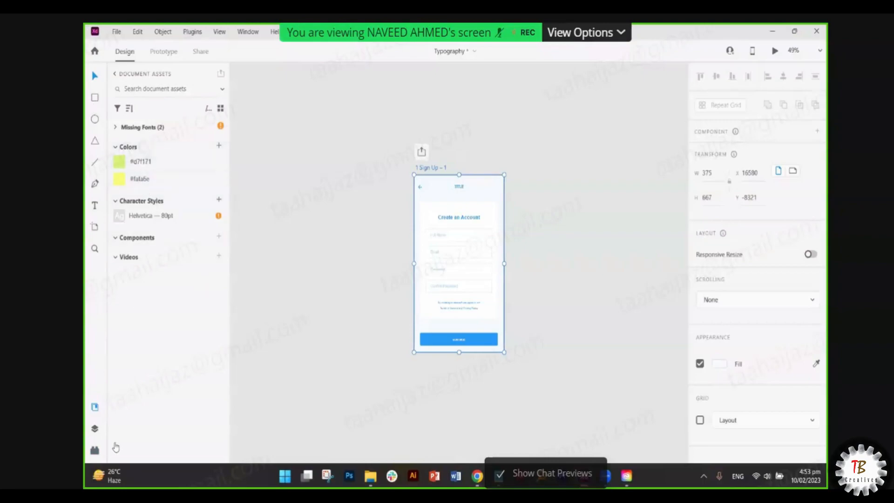
{"action": "left_click", "coordinate": [94, 452]}
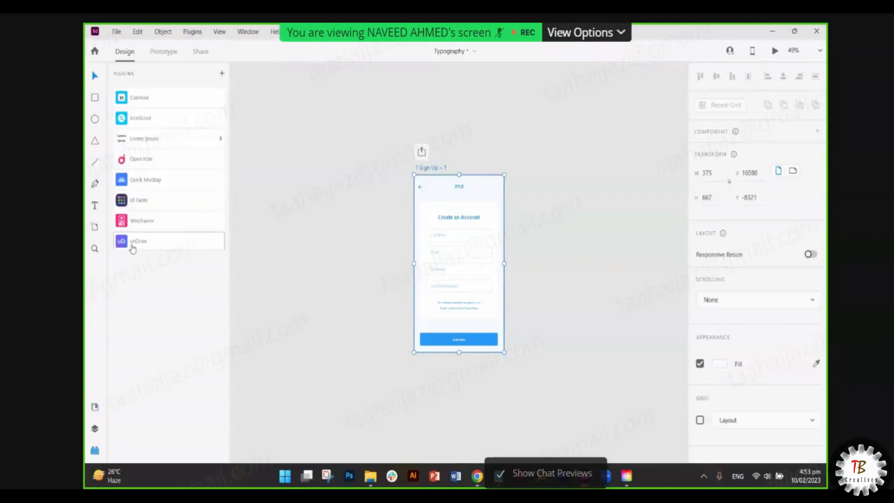
{"action": "left_click", "coordinate": [133, 246]}
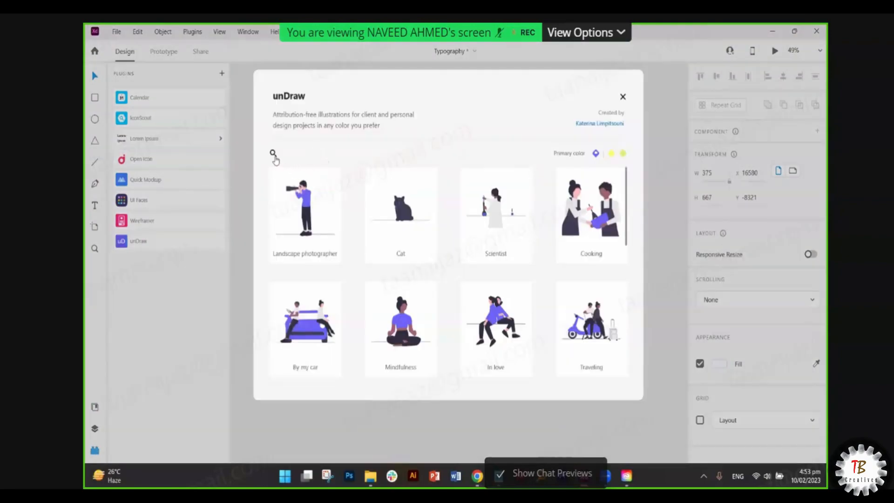
- Search unDraw for 'not found' and copy the Page not found illustration to the clipboard
{"action": "left_click", "coordinate": [273, 153]}
{"action": "type", "text": "not f"}
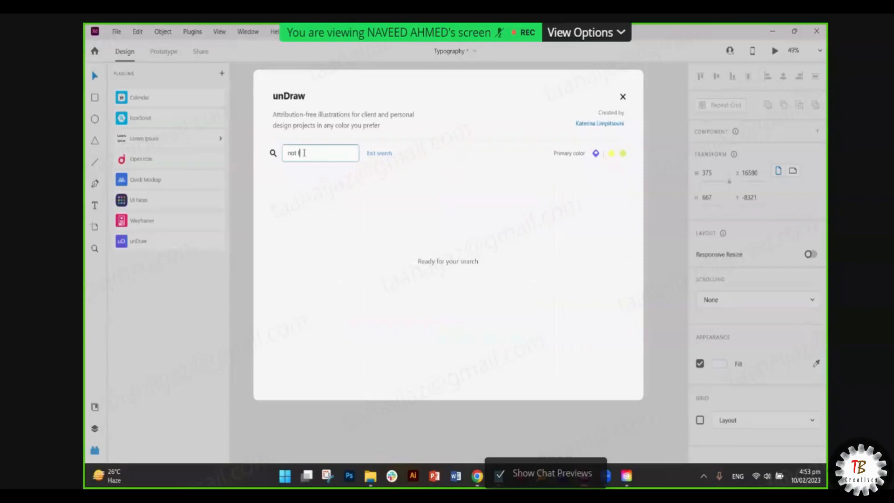
{"action": "type", "text": "ound"}
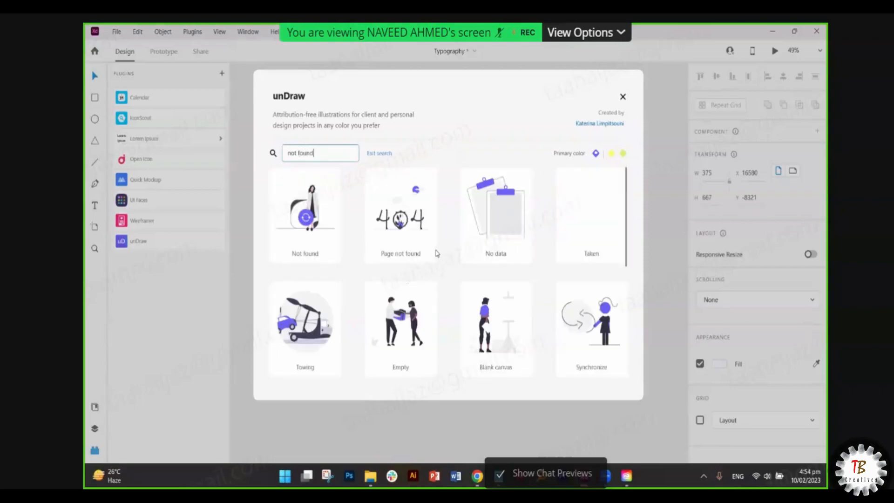
{"action": "scroll", "coordinate": [436, 253], "scroll_direction": "down", "scroll_amount": 5}
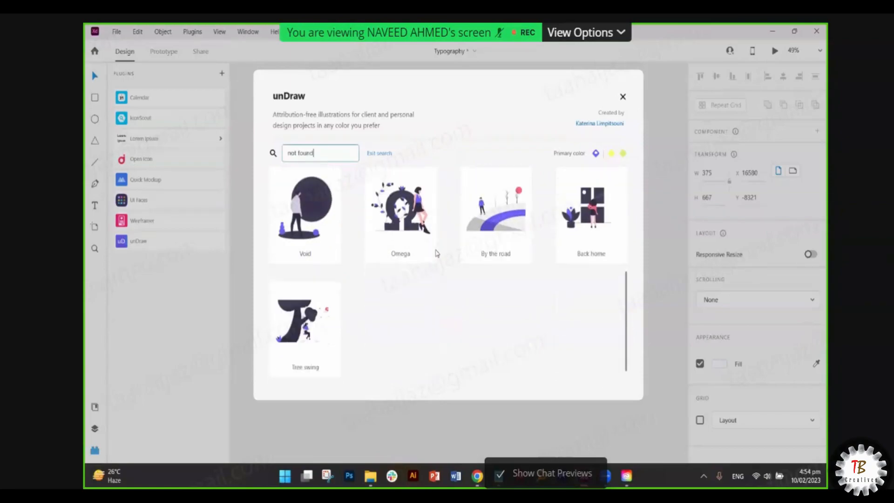
{"action": "scroll", "coordinate": [436, 252], "scroll_direction": "up", "scroll_amount": 5}
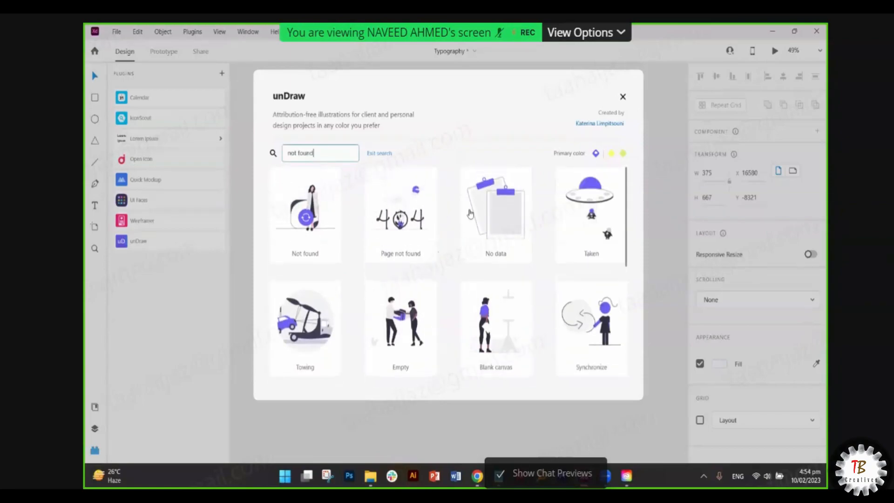
{"action": "left_click", "coordinate": [614, 159]}
{"action": "left_click", "coordinate": [417, 216]}
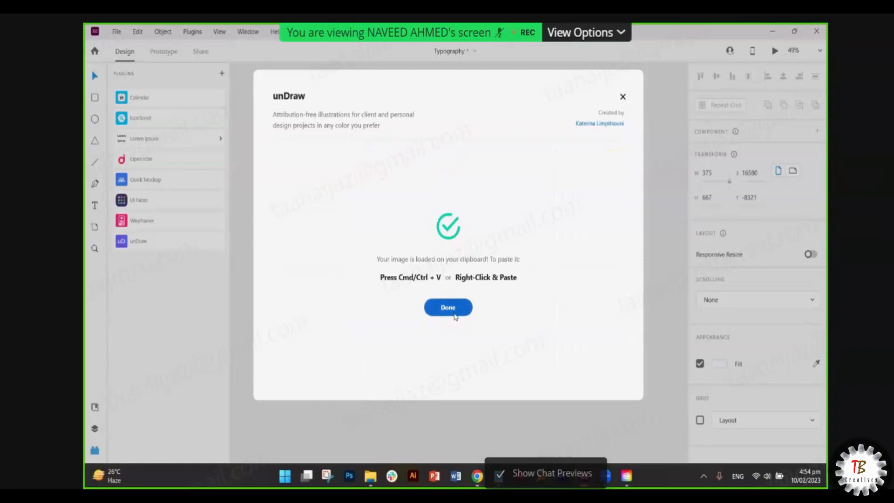
{"action": "left_click", "coordinate": [454, 313]}
{"action": "scroll", "coordinate": [454, 330], "scroll_direction": "left", "scroll_amount": 3}
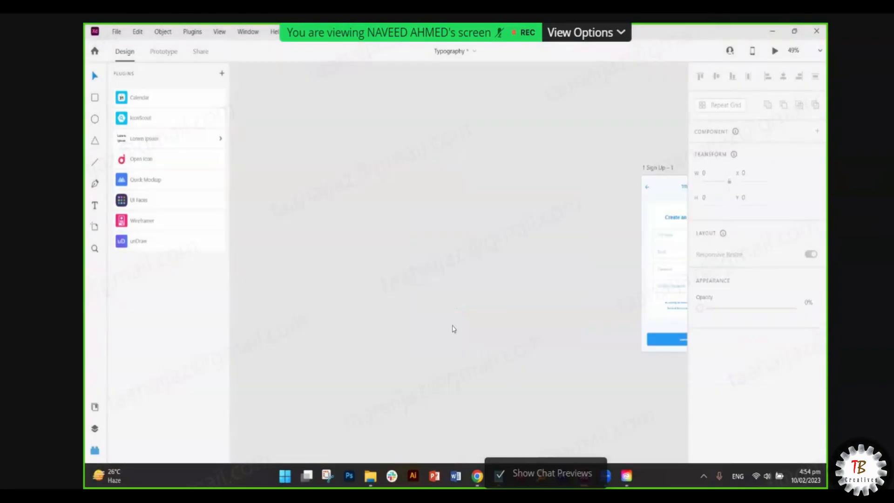
- Paste the Page not found 404 illustration onto the Typography canvas
{"action": "key", "text": "ctrl+v"}
{"action": "scroll", "coordinate": [509, 199], "scroll_direction": "up", "scroll_amount": 5}
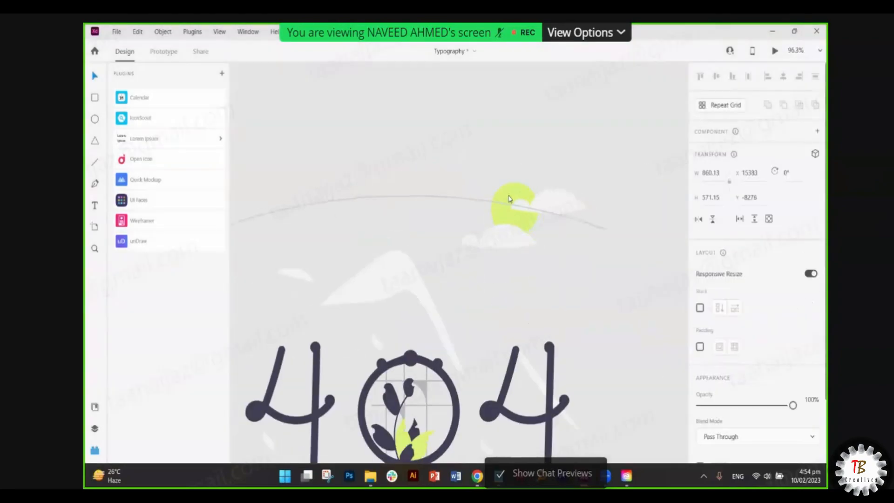
{"action": "scroll", "coordinate": [509, 199], "scroll_direction": "down", "scroll_amount": 3}
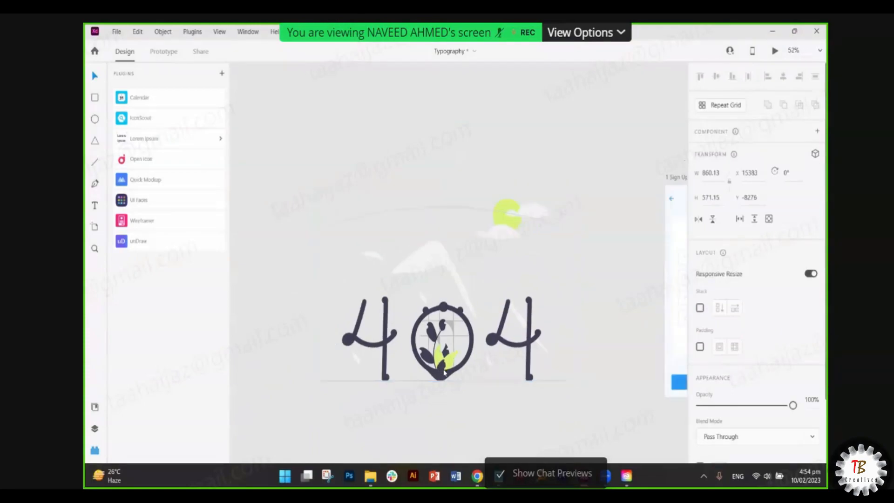
{"action": "scroll", "coordinate": [444, 371], "scroll_direction": "down", "scroll_amount": 3}
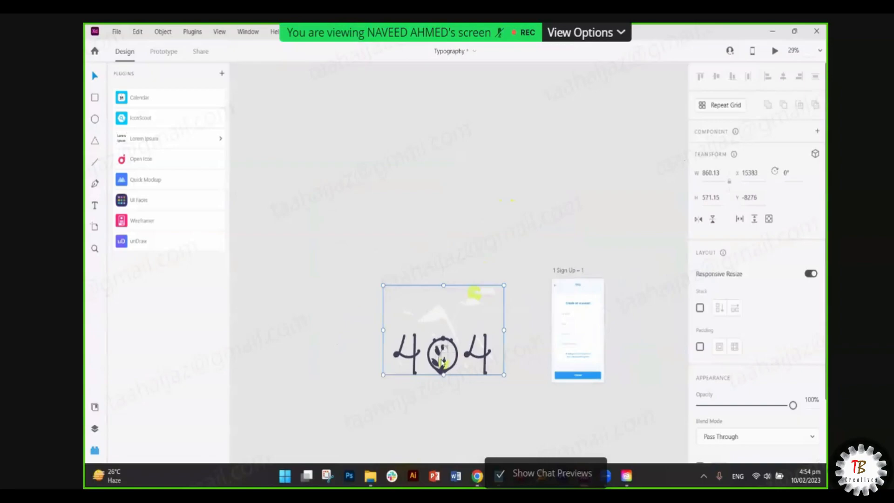
- Search unDraw for 'drive' and copy the By my car illustration
{"action": "left_click", "coordinate": [146, 247]}
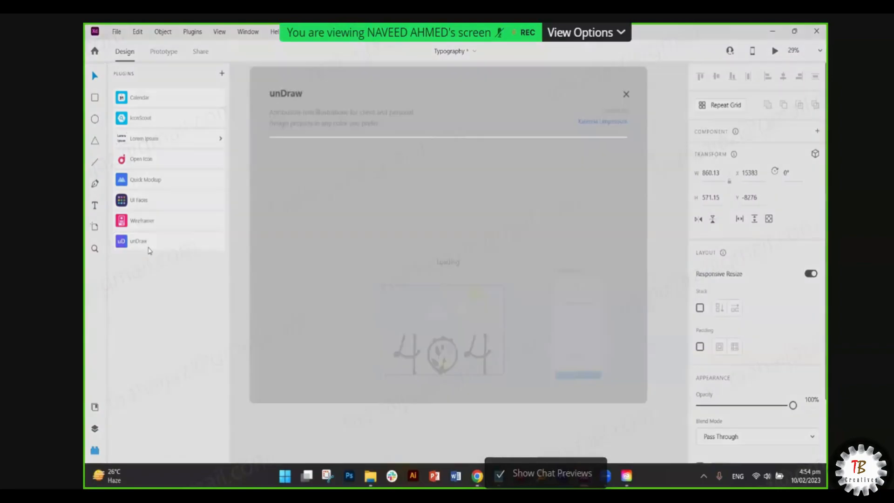
{"action": "left_click", "coordinate": [274, 152]}
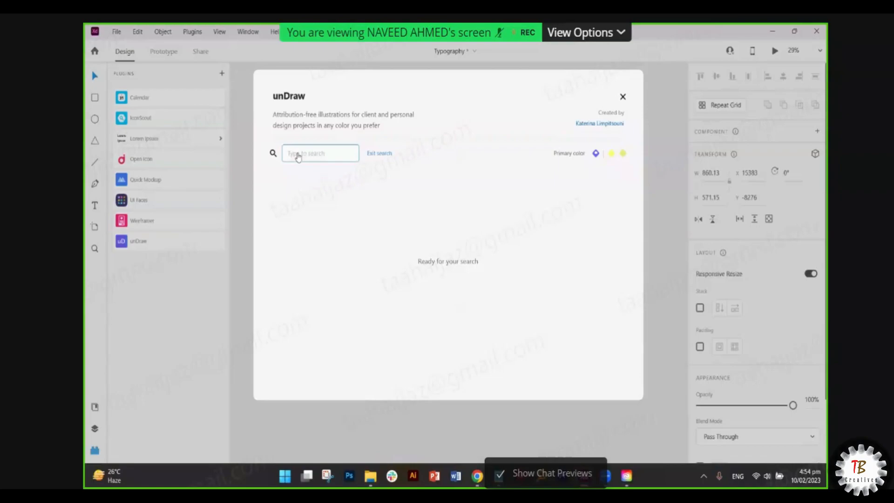
{"action": "type", "text": "drive"}
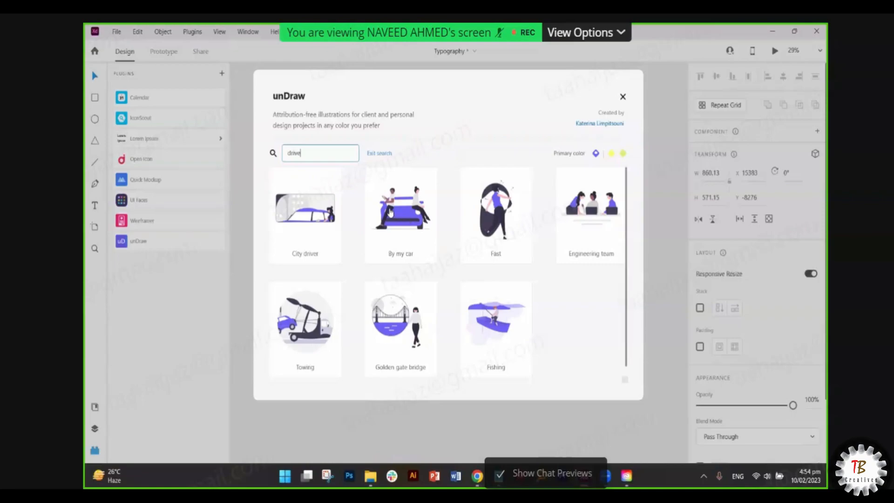
{"action": "left_click", "coordinate": [609, 158]}
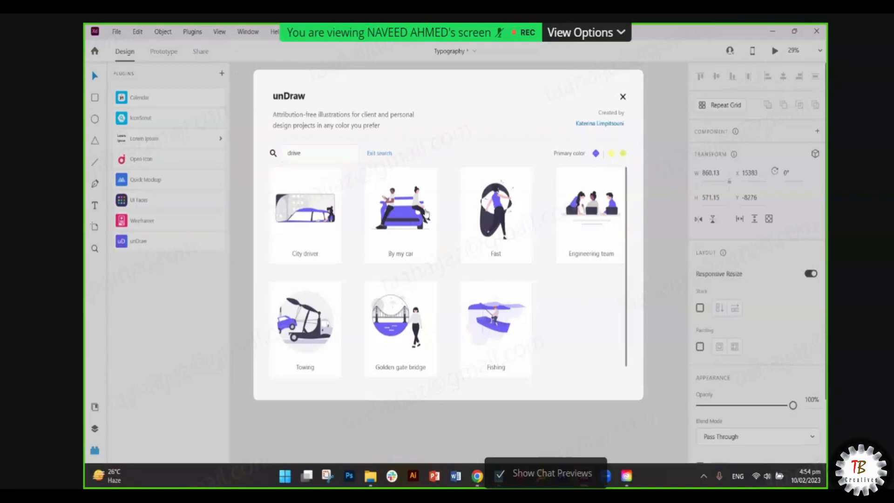
{"action": "left_click", "coordinate": [425, 213]}
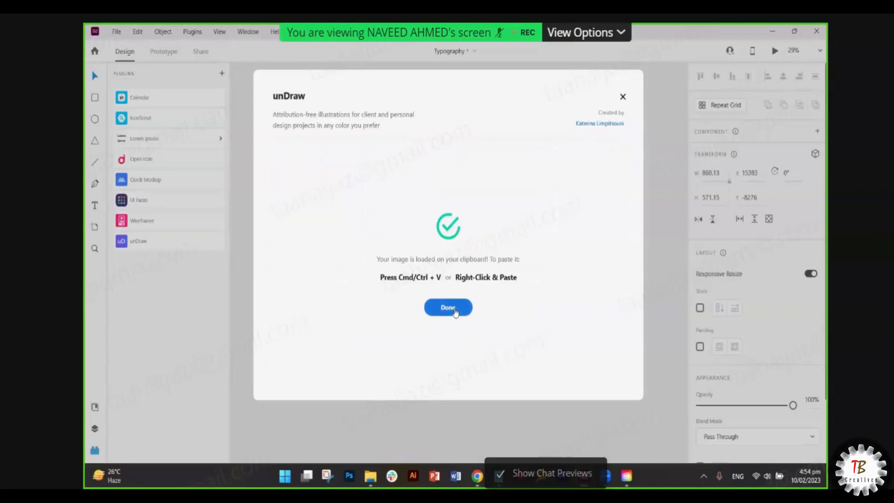
{"action": "left_click", "coordinate": [456, 312]}
- Paste the couple-on-car illustration and place it just above the 404 artwork
{"action": "key", "text": "ctrl+v"}
{"action": "left_click_drag", "start_coordinate": [469, 254], "coordinate": [446, 209]}
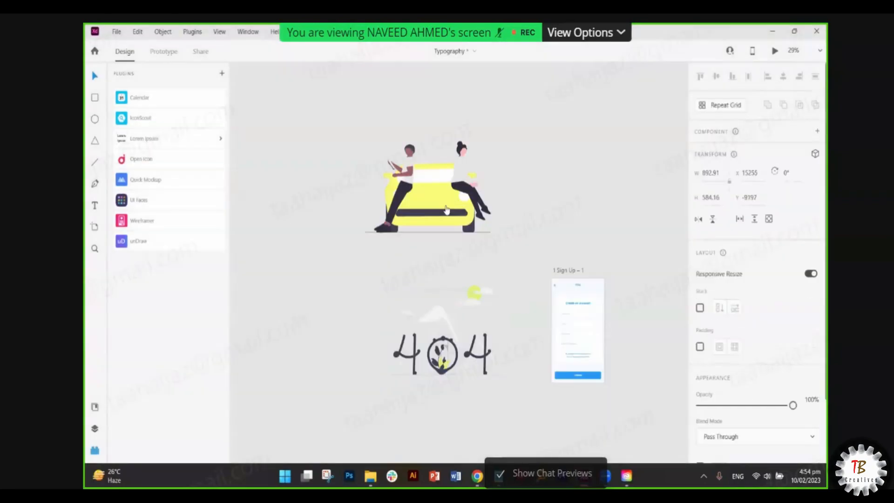
{"action": "left_click", "coordinate": [350, 274]}
- Save the blue squares' two colours as Document Assets colour swatches
{"action": "scroll", "coordinate": [350, 273], "scroll_direction": "left", "scroll_amount": 1}
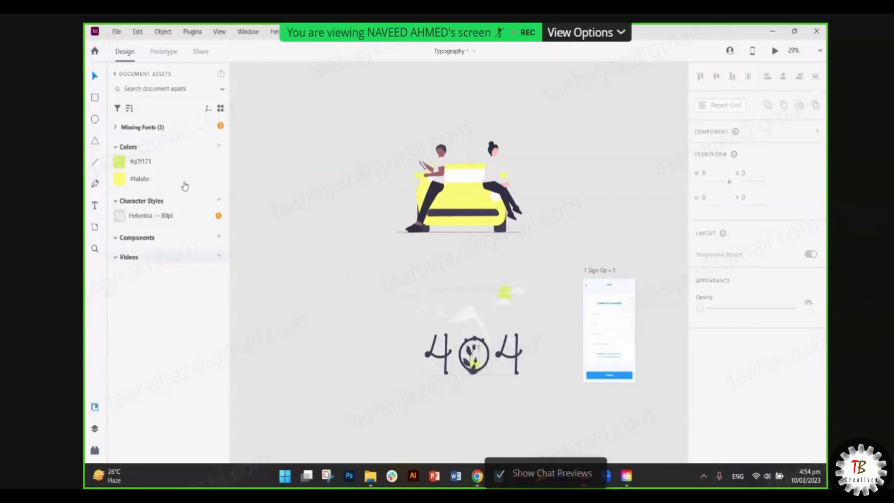
{"action": "scroll", "coordinate": [594, 300], "scroll_direction": "down", "scroll_amount": 5}
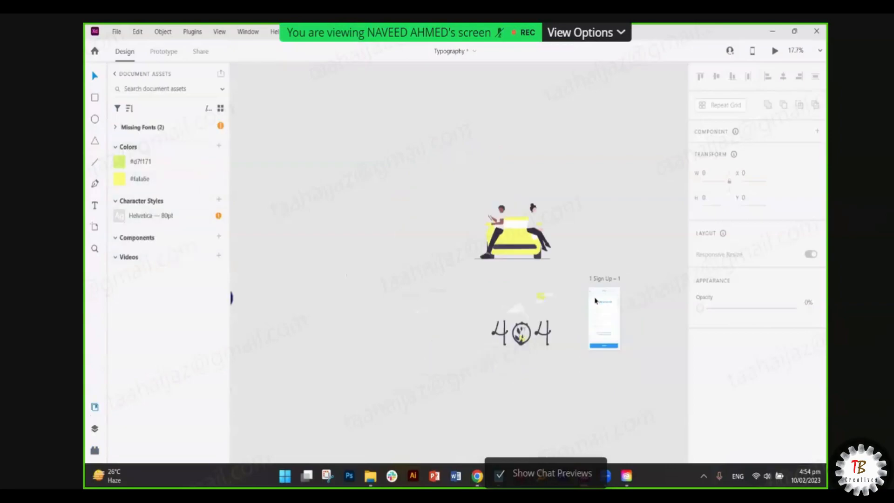
{"action": "scroll", "coordinate": [593, 300], "scroll_direction": "left", "scroll_amount": 3}
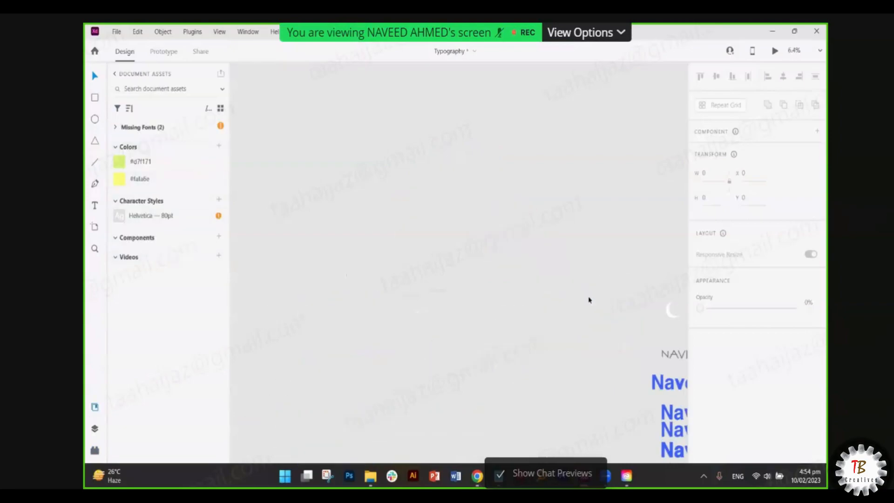
{"action": "scroll", "coordinate": [589, 299], "scroll_direction": "down", "scroll_amount": 5}
{"action": "scroll", "coordinate": [589, 410], "scroll_direction": "up", "scroll_amount": 4}
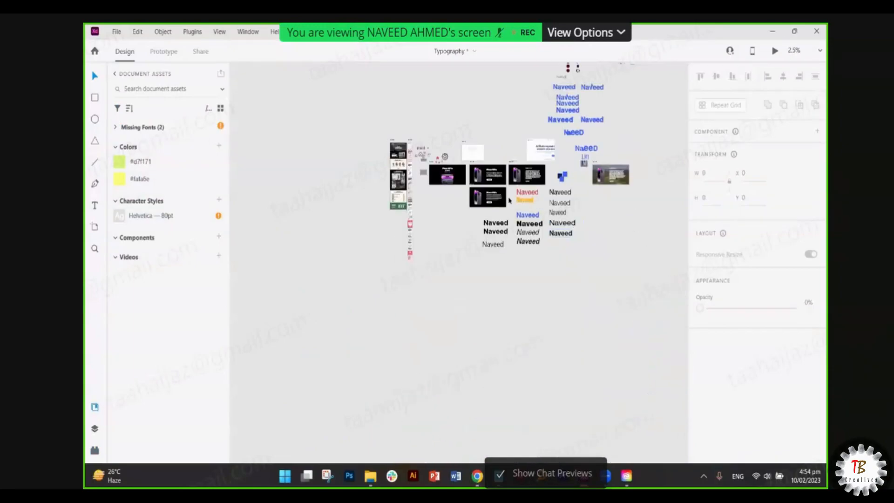
{"action": "scroll", "coordinate": [606, 204], "scroll_direction": "up", "scroll_amount": 4}
{"action": "scroll", "coordinate": [610, 211], "scroll_direction": "up", "scroll_amount": 2}
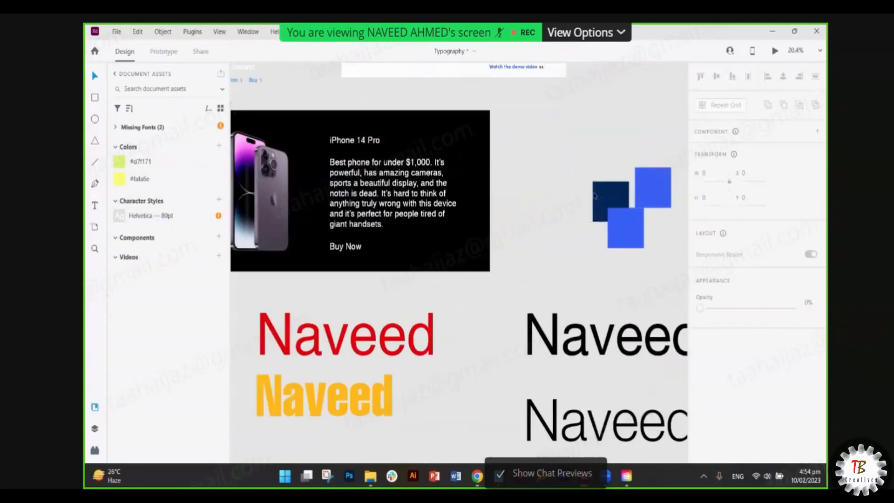
{"action": "scroll", "coordinate": [622, 290], "scroll_direction": "up", "scroll_amount": 1}
{"action": "left_click", "coordinate": [220, 147]}
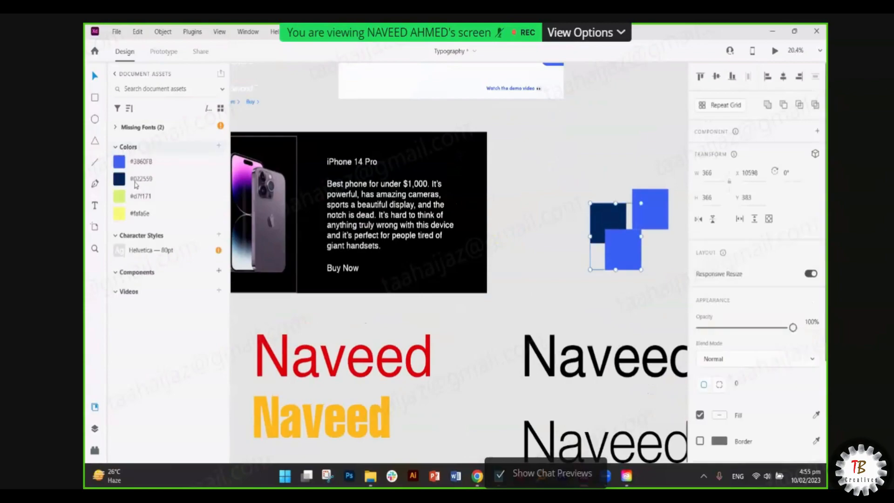
- Open unDraw, search 'phone' and copy the Chatting illustration
{"action": "left_click", "coordinate": [95, 450]}
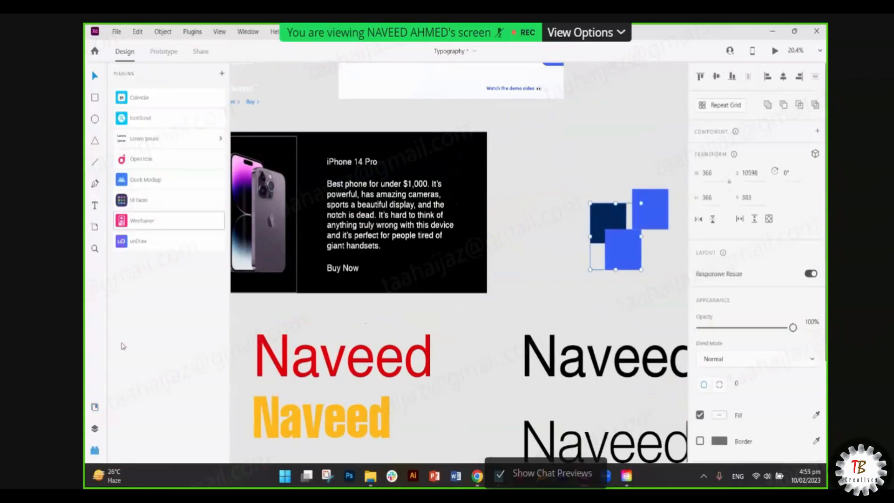
{"action": "left_click", "coordinate": [154, 241]}
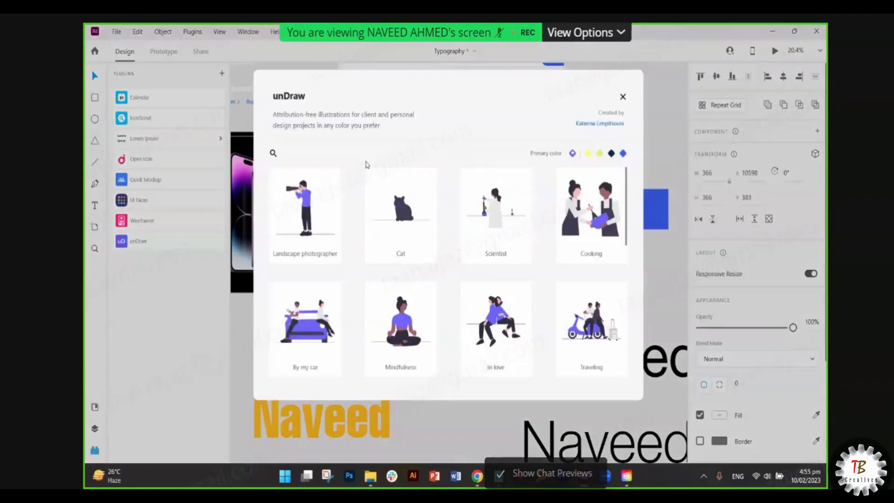
{"action": "left_click", "coordinate": [275, 153]}
{"action": "type", "text": "phone"}
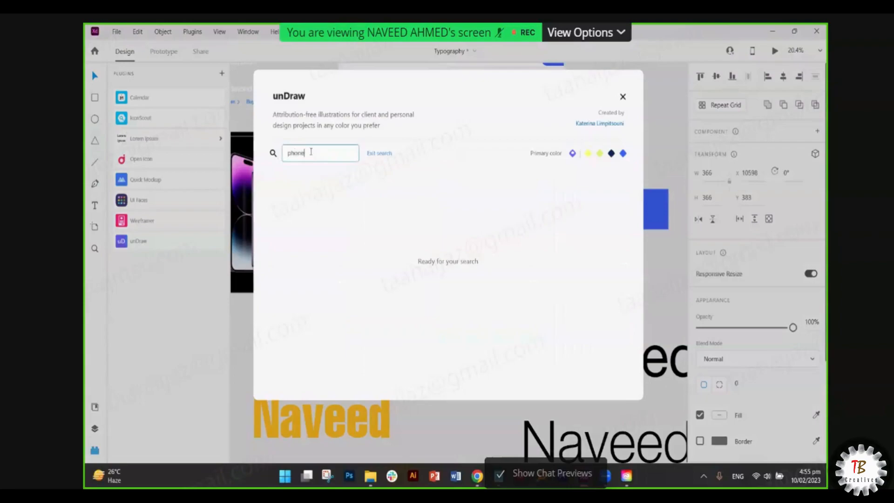
{"action": "key", "text": "Return"}
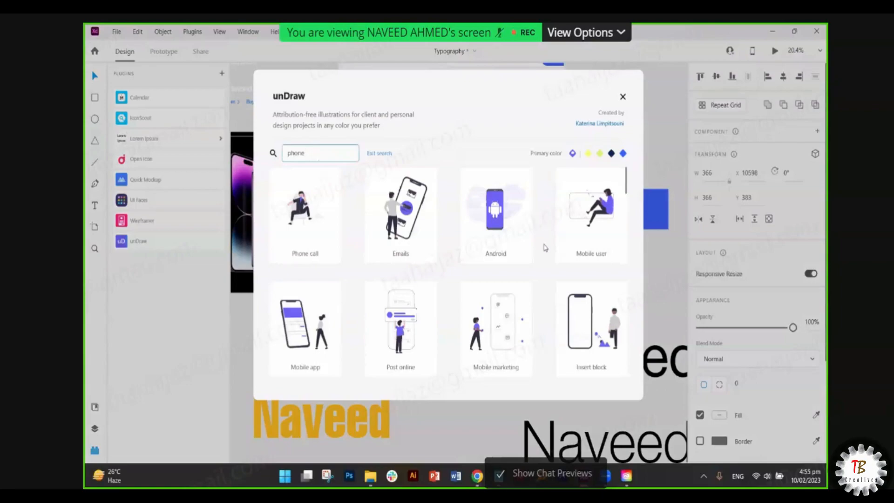
{"action": "scroll", "coordinate": [437, 312], "scroll_direction": "down", "scroll_amount": 5}
{"action": "scroll", "coordinate": [438, 312], "scroll_direction": "down", "scroll_amount": 10}
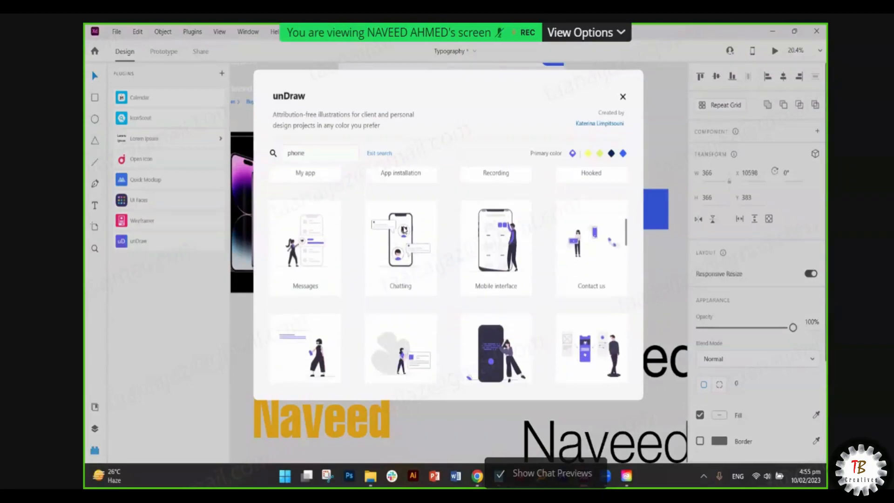
{"action": "left_click", "coordinate": [404, 233]}
{"action": "left_click", "coordinate": [623, 96]}
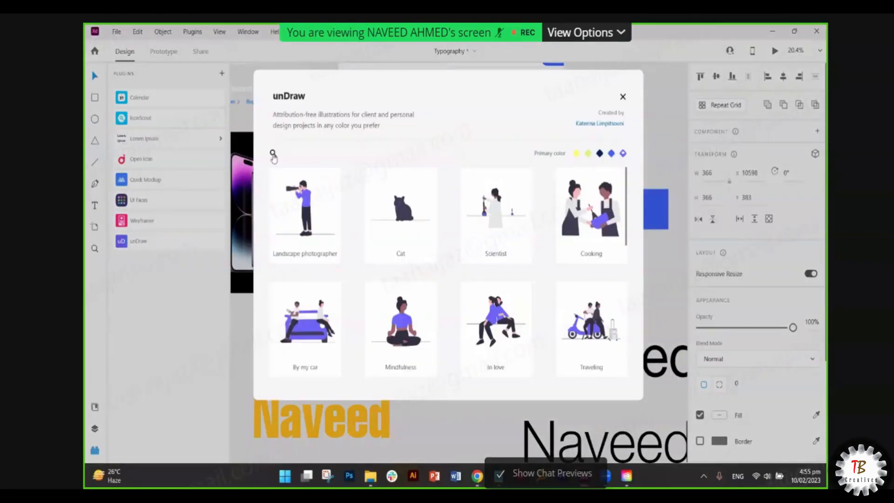
- Search 'phone' again and recopy the Chatting illustration to the clipboard
{"action": "left_click", "coordinate": [273, 155]}
{"action": "type", "text": "phon"}
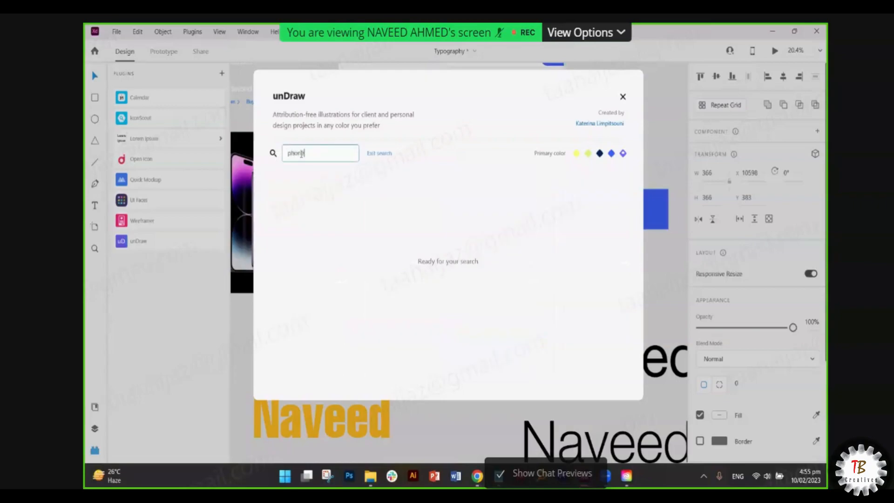
{"action": "type", "text": "e"}
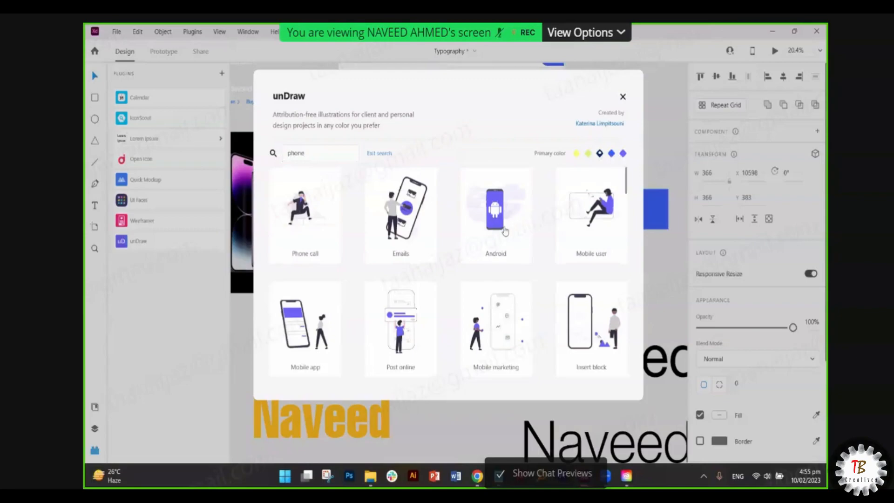
{"action": "scroll", "coordinate": [485, 249], "scroll_direction": "down", "scroll_amount": 3}
{"action": "scroll", "coordinate": [485, 249], "scroll_direction": "down", "scroll_amount": 5}
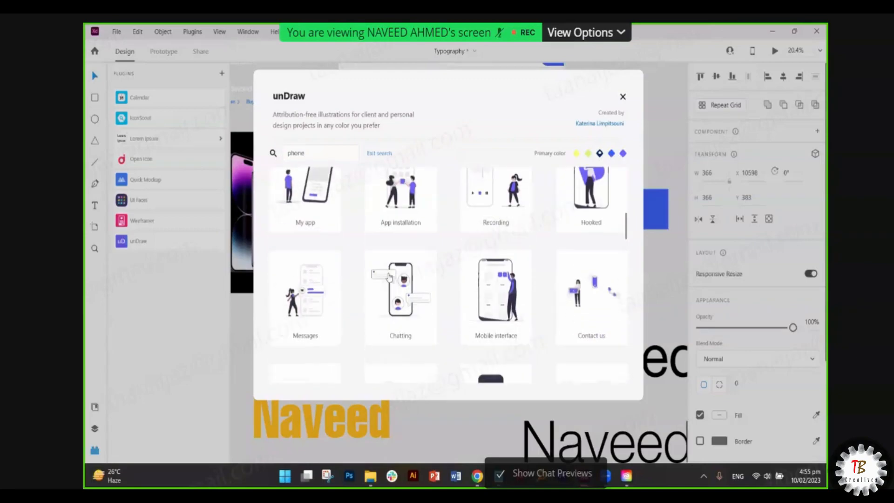
{"action": "left_click", "coordinate": [520, 306]}
{"action": "left_click", "coordinate": [463, 311]}
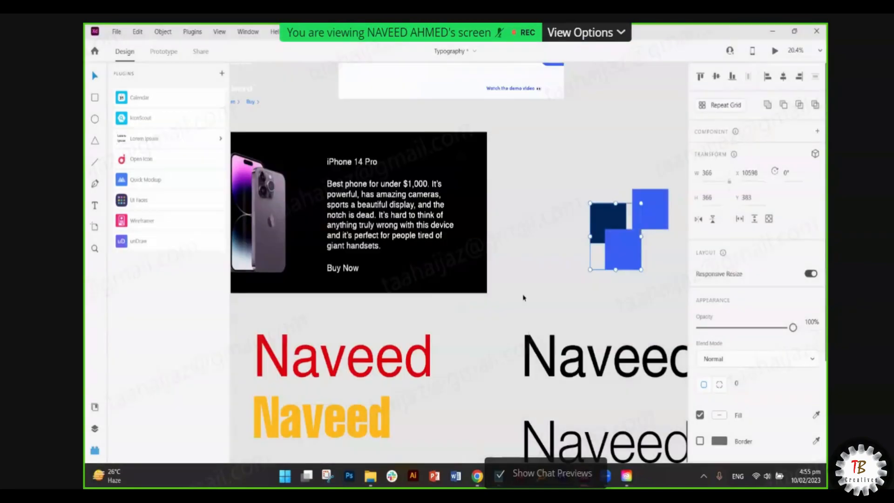
- Paste the Chatting phone illustration and position it below the 404 artwork
{"action": "scroll", "coordinate": [526, 284], "scroll_direction": "down", "scroll_amount": 6}
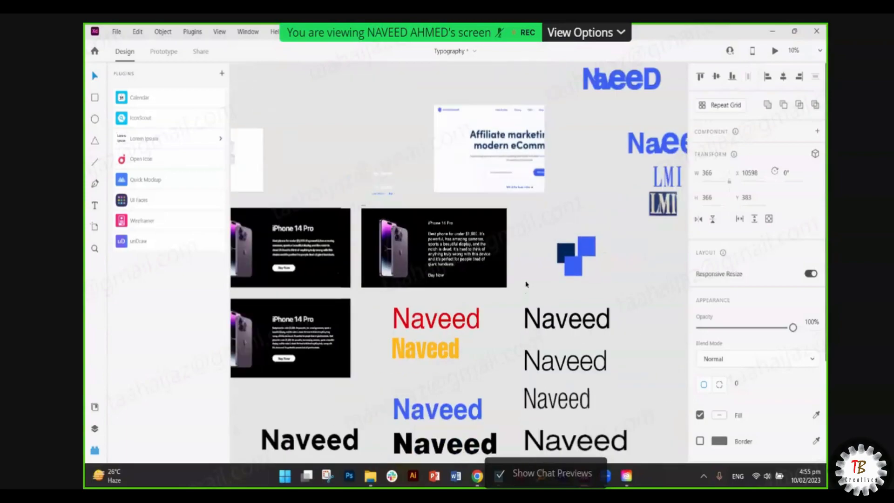
{"action": "scroll", "coordinate": [526, 284], "scroll_direction": "down", "scroll_amount": 1}
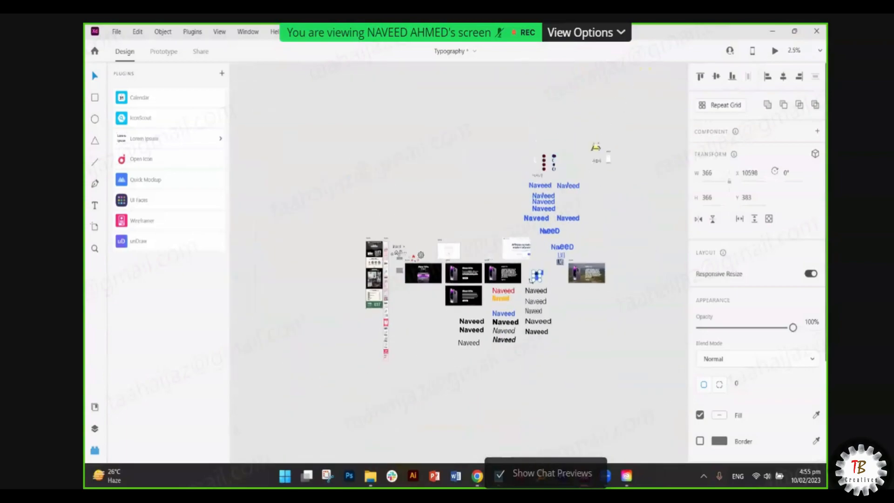
{"action": "scroll", "coordinate": [388, 258], "scroll_direction": "up", "scroll_amount": 4}
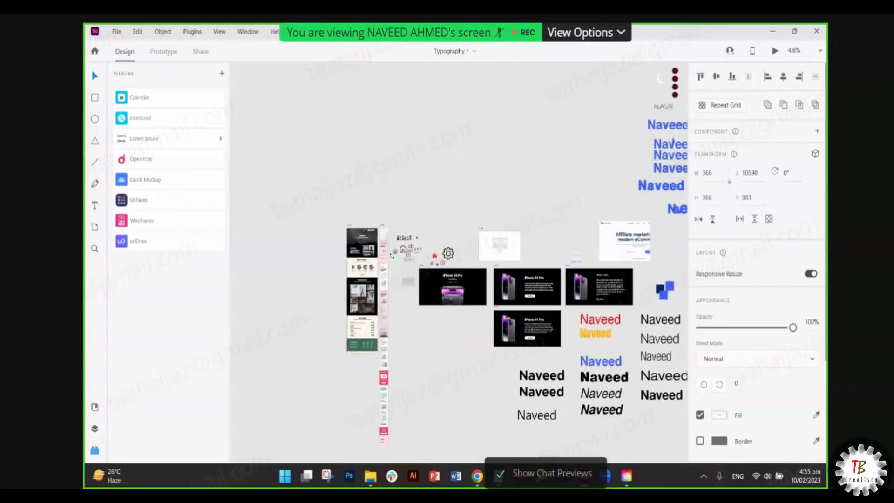
{"action": "scroll", "coordinate": [458, 263], "scroll_direction": "down", "scroll_amount": 3}
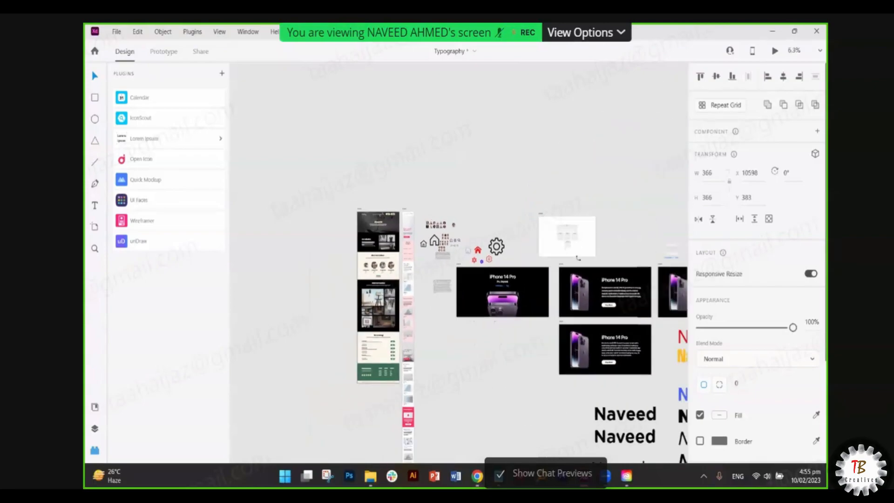
{"action": "scroll", "coordinate": [578, 258], "scroll_direction": "right", "scroll_amount": 3}
{"action": "scroll", "coordinate": [581, 250], "scroll_direction": "up", "scroll_amount": 3}
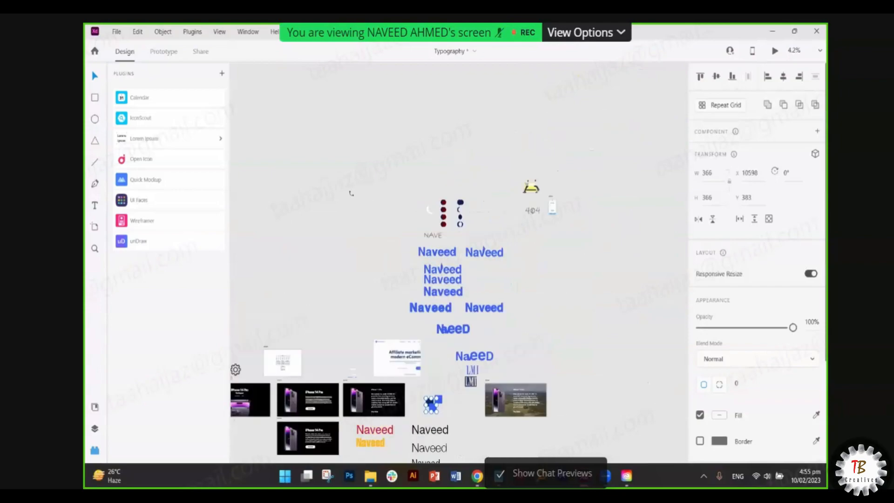
{"action": "scroll", "coordinate": [551, 204], "scroll_direction": "up", "scroll_amount": 10}
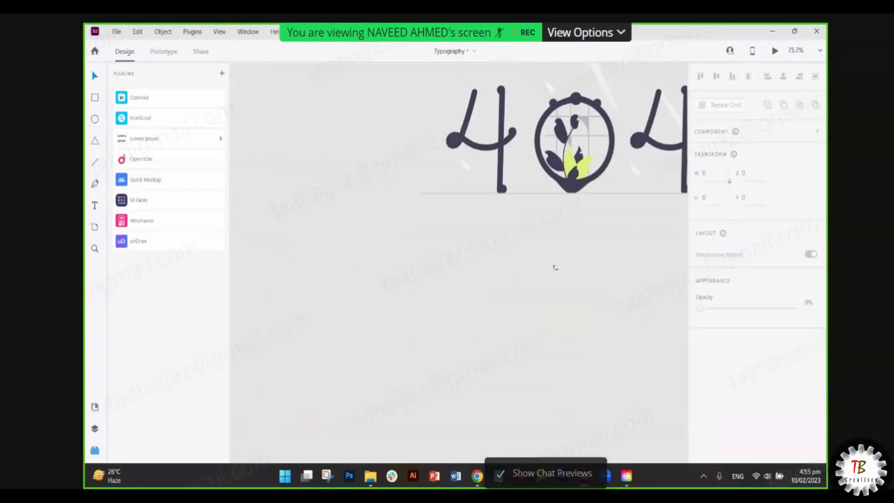
{"action": "key", "text": "ctrl+v"}
{"action": "scroll", "coordinate": [525, 300], "scroll_direction": "down", "scroll_amount": 3}
{"action": "left_click_drag", "start_coordinate": [494, 277], "coordinate": [548, 364]}
{"action": "scroll", "coordinate": [547, 365], "scroll_direction": "down", "scroll_amount": 1}
{"action": "scroll", "coordinate": [547, 373], "scroll_direction": "up", "scroll_amount": 4}
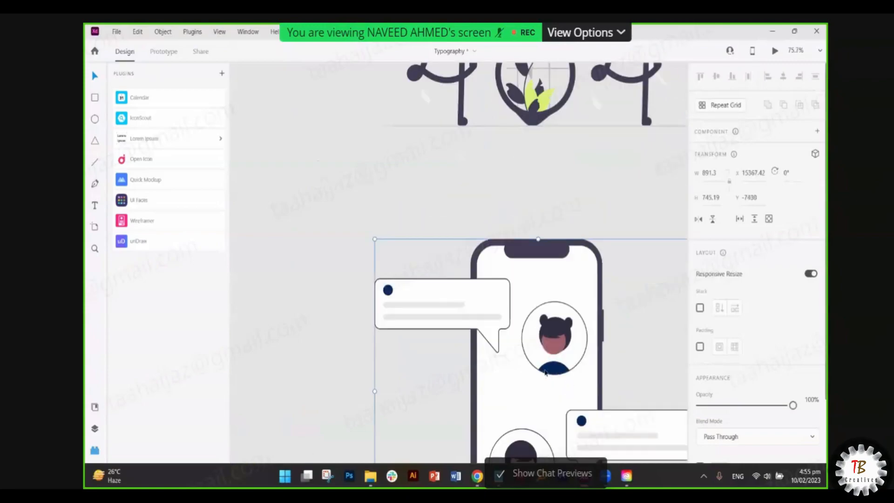
{"action": "scroll", "coordinate": [546, 381], "scroll_direction": "down", "scroll_amount": 7}
{"action": "left_click_drag", "start_coordinate": [547, 391], "coordinate": [544, 399]}
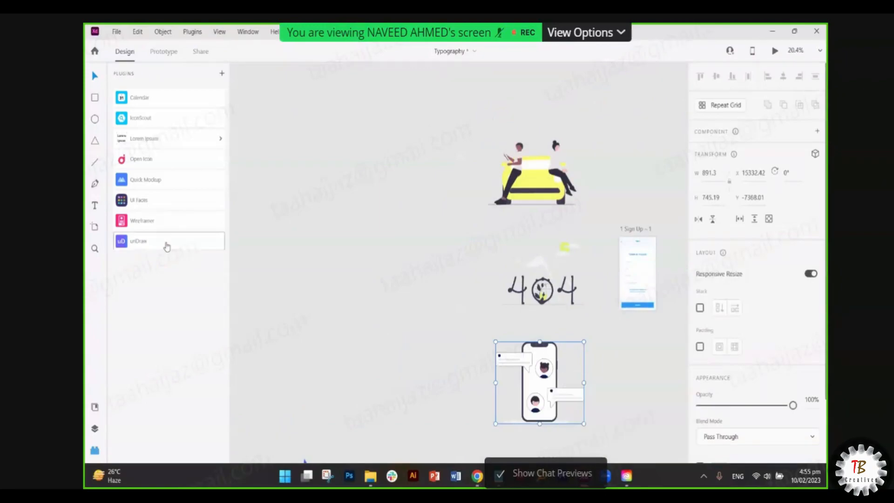
- Reopen and close unDraw, then go to the plugins marketplace
{"action": "left_click", "coordinate": [167, 243]}
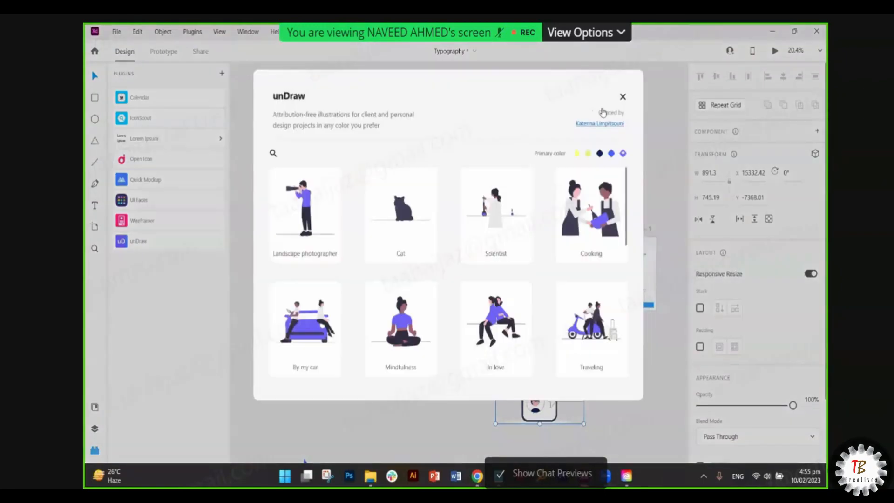
{"action": "left_click", "coordinate": [622, 97]}
{"action": "left_click", "coordinate": [222, 76]}
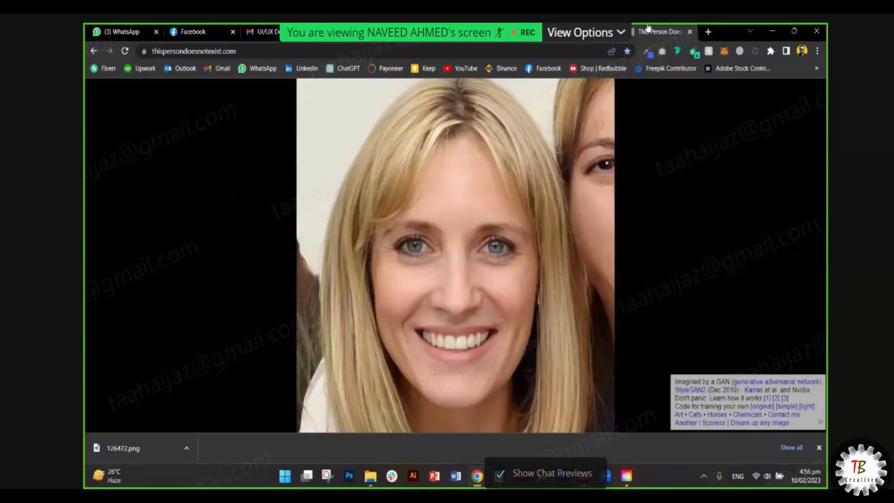
- Switch to the Facebook UI/UX group and start a new post
{"action": "left_click", "coordinate": [596, 32]}
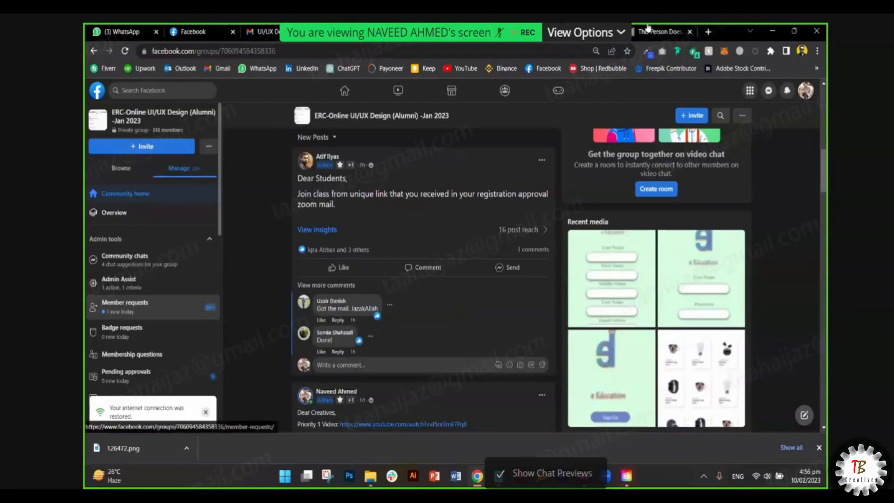
{"action": "scroll", "coordinate": [400, 329], "scroll_direction": "up", "scroll_amount": 10}
{"action": "scroll", "coordinate": [363, 259], "scroll_direction": "down", "scroll_amount": 3}
{"action": "left_click", "coordinate": [367, 247]}
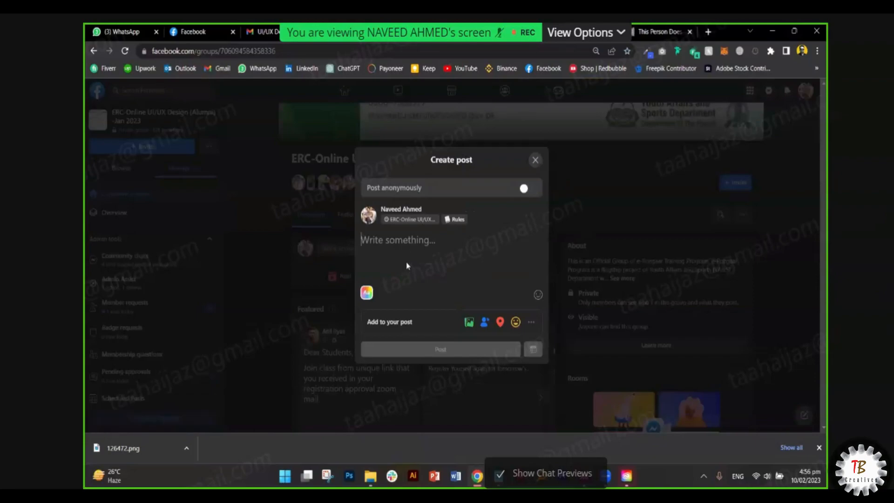
- Write 'Dear Creatives,' and 'We discussed the topic of Plugins in Adobe Xd in our class today.'
{"action": "type", "text": "Dear Creatives,"}
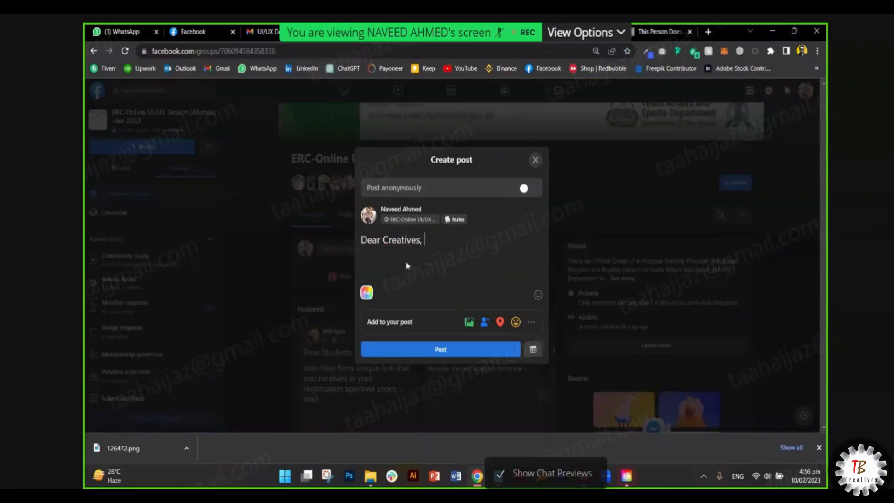
{"action": "key", "text": "Return"}
{"action": "key", "text": "Return"}
{"action": "type", "text": "We discuss"}
{"action": "type", "text": "ed,"}
{"action": "key", "text": "BackSpace"}
{"action": "type", "text": "the topic of "}
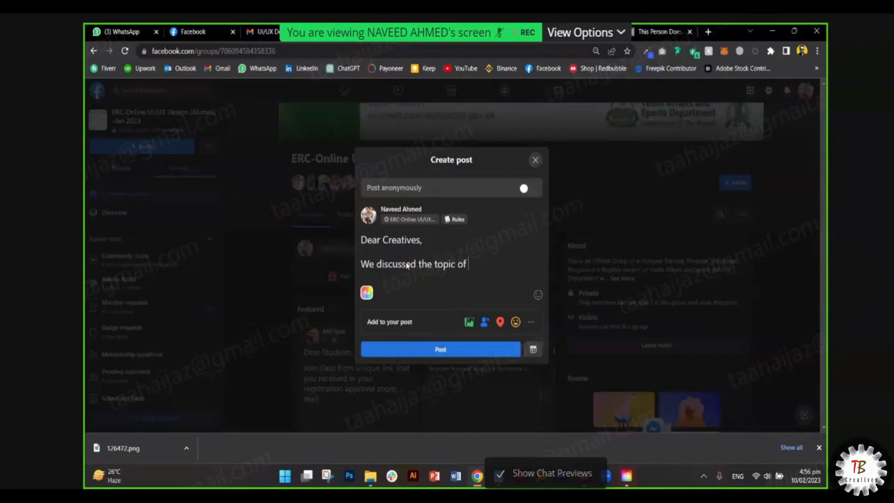
{"action": "type", "text": "Plugins in A"}
{"action": "key", "text": "BackSpace"}
{"action": "key", "text": "BackSpace"}
{"action": "key", "text": "BackSpace"}
{"action": "key", "text": "BackSpace"}
{"action": "key", "text": "BackSpace"}
{"action": "type", "text": "Adobe Xd "}
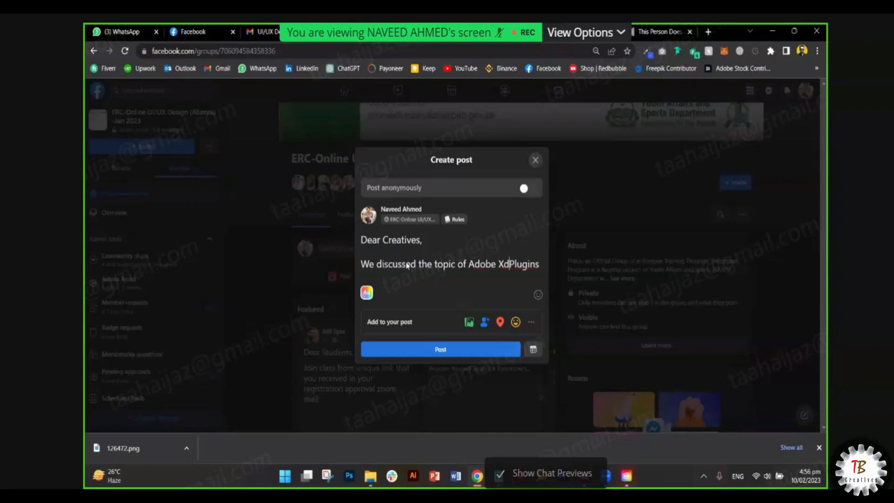
{"action": "type", "text": " in "}
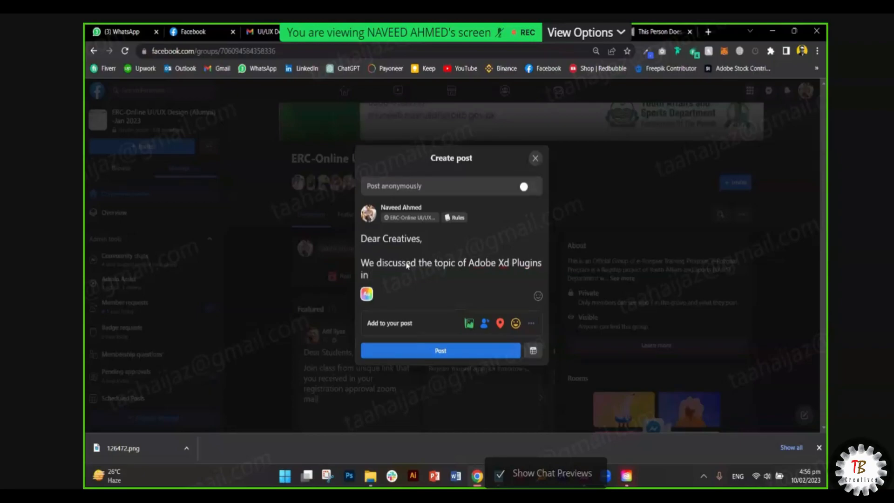
{"action": "type", "text": "our class y"}
{"action": "key", "text": "BackSpace"}
{"action": "type", "text": "today."}
- Add paragraphs asking for short 2-line summaries and design samples of two unique plugins
{"action": "key", "text": "Return"}
{"action": "key", "text": "Return"}
{"action": "type", "text": "You"}
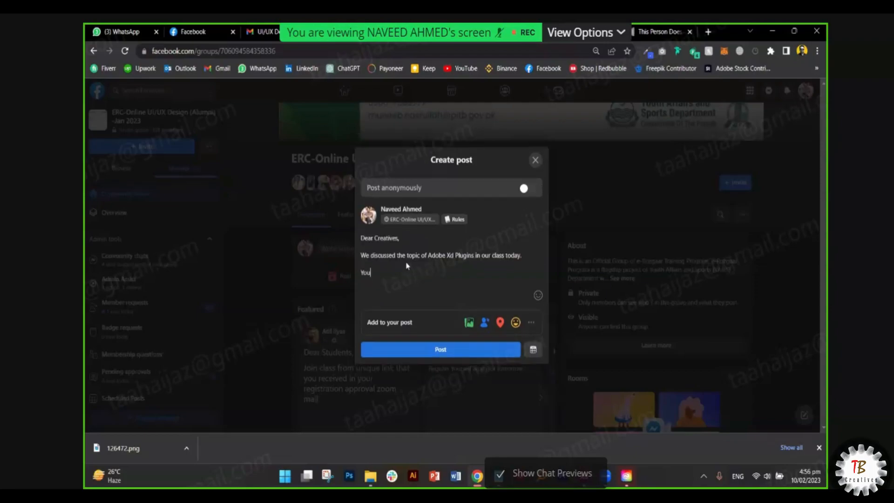
{"action": "type", "text": "'re all instr"}
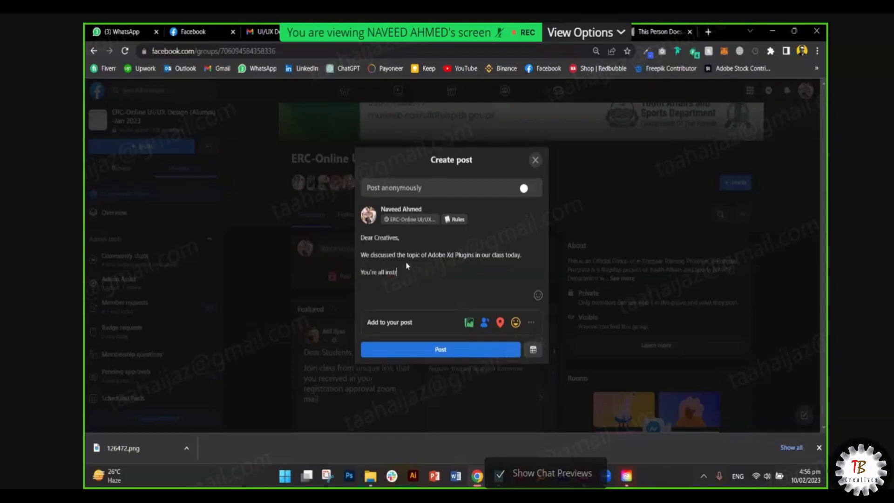
{"action": "type", "text": "ucted to write summary and submit designs samples of"}
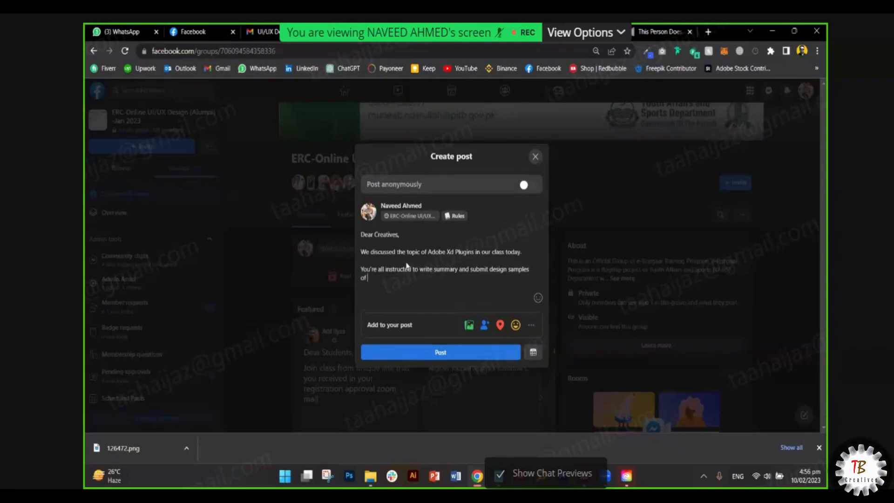
{"action": "type", "text": " two unique plugins in the comment section of this "}
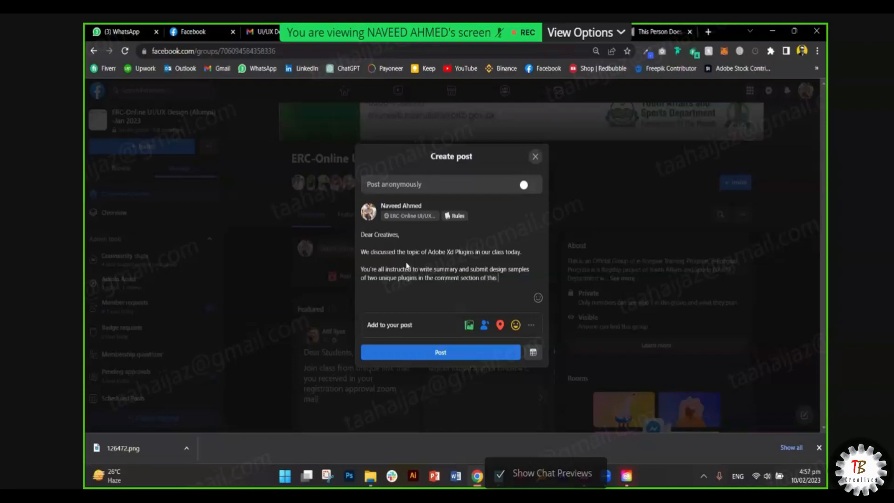
{"action": "type", "text": "post before Mo"}
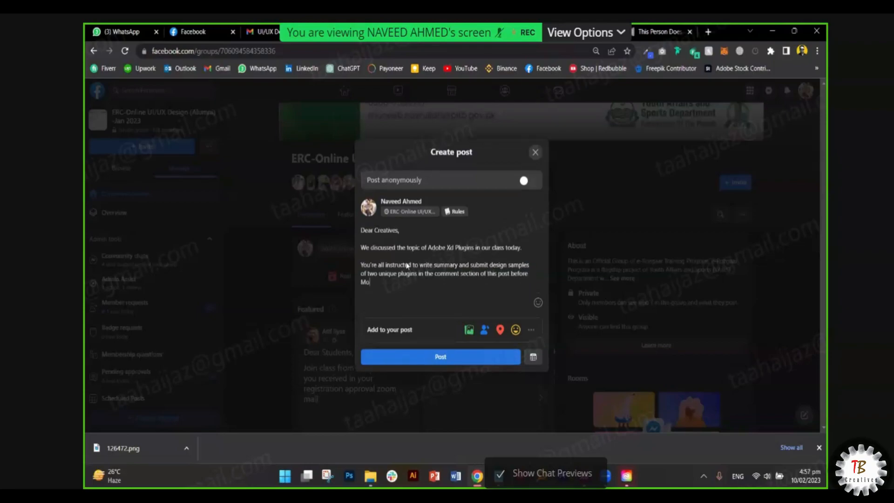
{"action": "type", "text": "nday."}
{"action": "key", "text": "Return"}
{"action": "key", "text": "Return"}
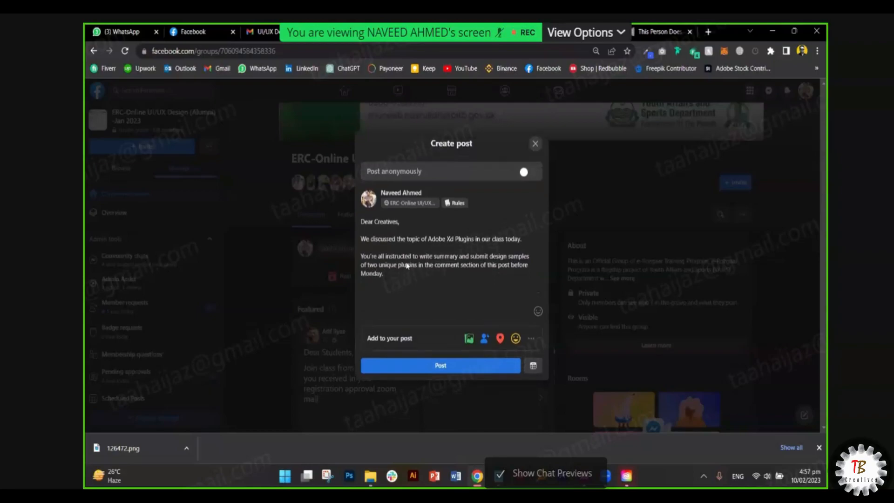
{"action": "type", "text": "(Ypo"}
{"action": "type", "text": "u'l"}
{"action": "type", "text": "l have to"}
{"action": "type", "text": " install an"}
{"action": "type", "text": "d try mul"}
{"action": "type", "text": "tip"}
{"action": "type", "text": "le plu"}
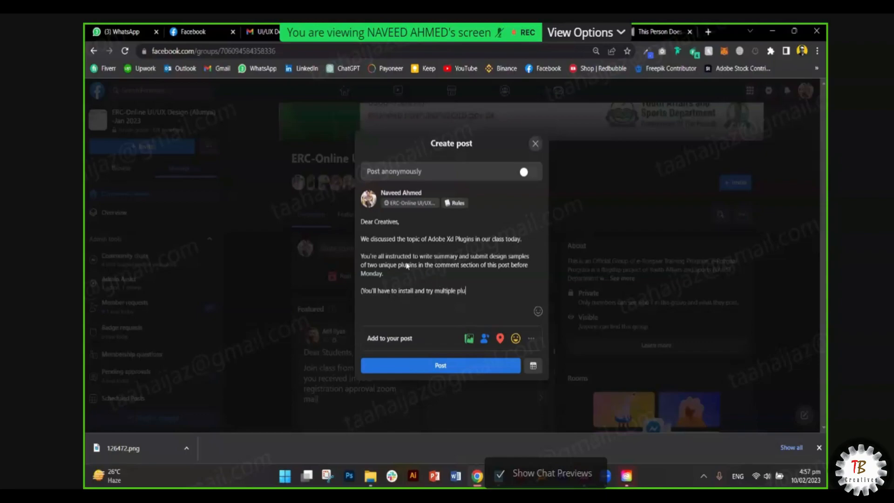
{"action": "type", "text": "g"}
{"action": "key", "text": "Return"}
{"action": "key", "text": "Return"}
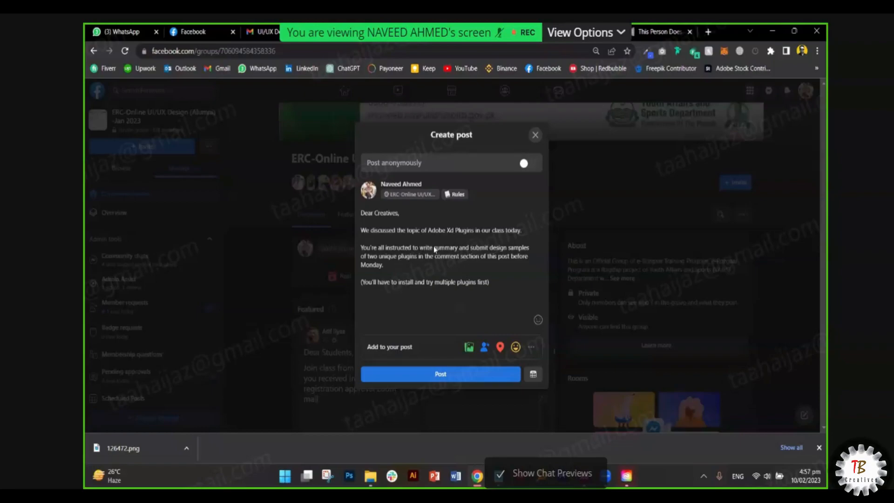
{"action": "type", "text": "shor"}
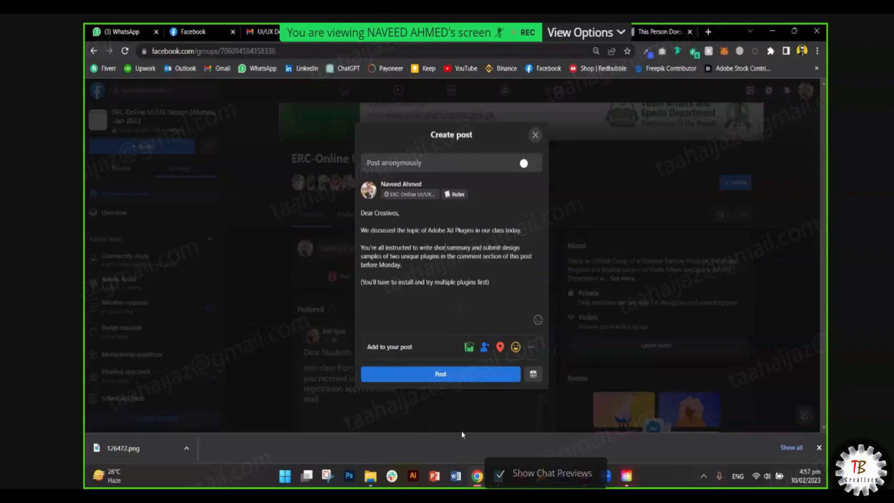
{"action": "type", "text": "t 2 lines"}
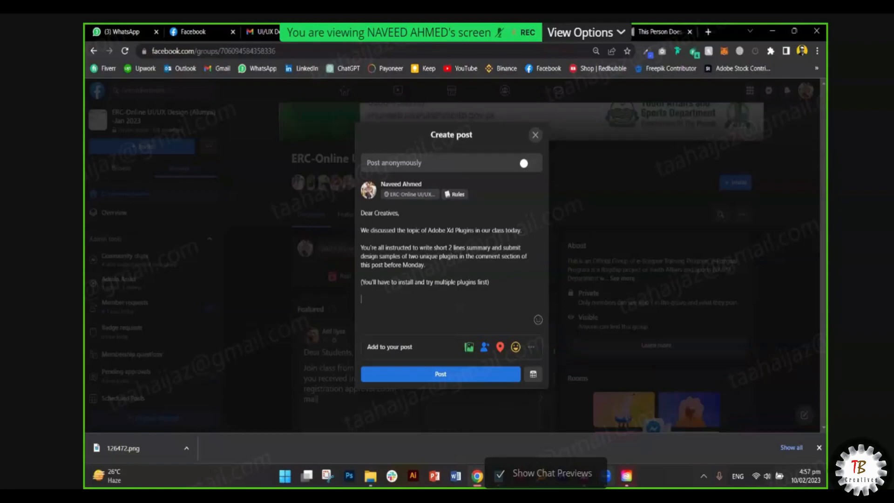
- Return to Adobe XD and marquee-select, then deselect, the five February 2023 calendars
{"action": "left_click", "coordinate": [584, 475]}
{"action": "scroll", "coordinate": [519, 386], "scroll_direction": "down", "scroll_amount": 6}
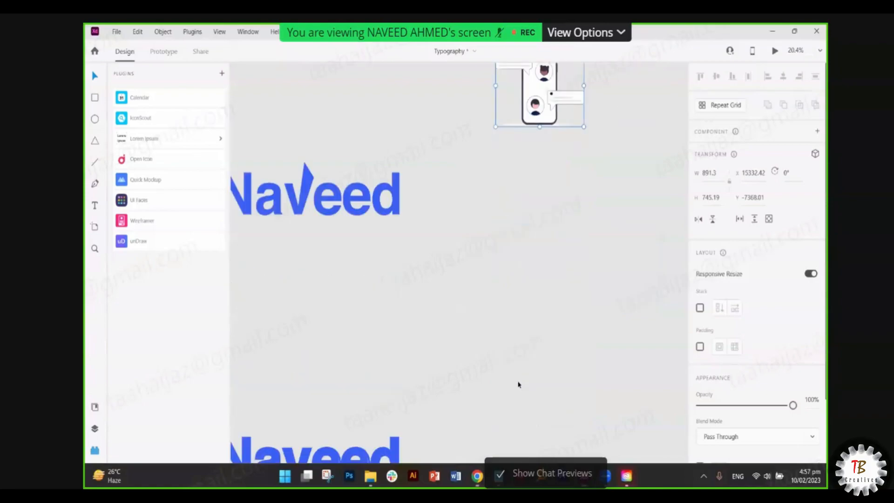
{"action": "scroll", "coordinate": [391, 378], "scroll_direction": "down", "scroll_amount": 8}
{"action": "scroll", "coordinate": [431, 386], "scroll_direction": "up", "scroll_amount": 12}
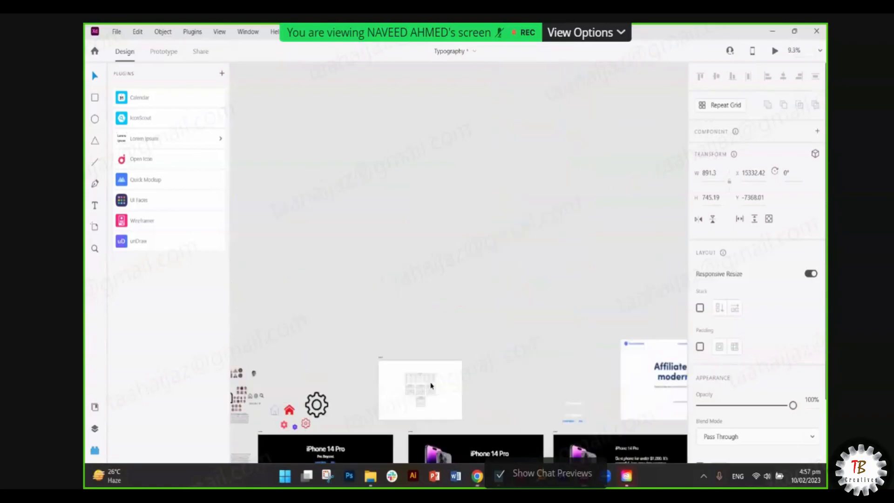
{"action": "scroll", "coordinate": [419, 363], "scroll_direction": "up", "scroll_amount": 3}
{"action": "left_click_drag", "start_coordinate": [277, 240], "coordinate": [505, 393]}
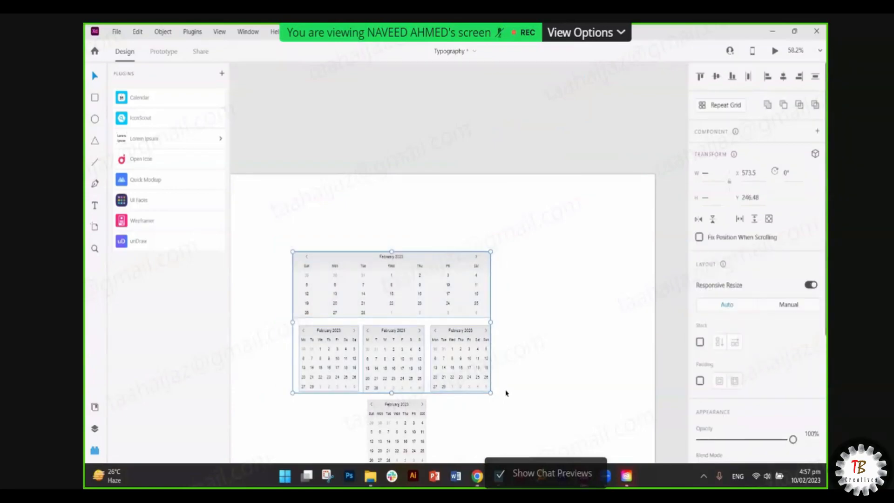
{"action": "left_click", "coordinate": [421, 229]}
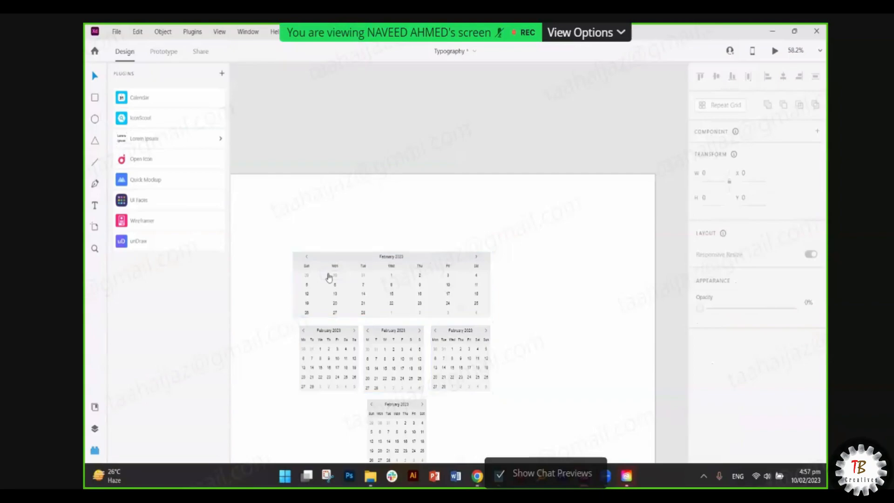
- End the post with 'MANDATORY FOR EVERYONE!', 'Thanks,' and the author's name
{"action": "key", "text": "alt+Tab"}
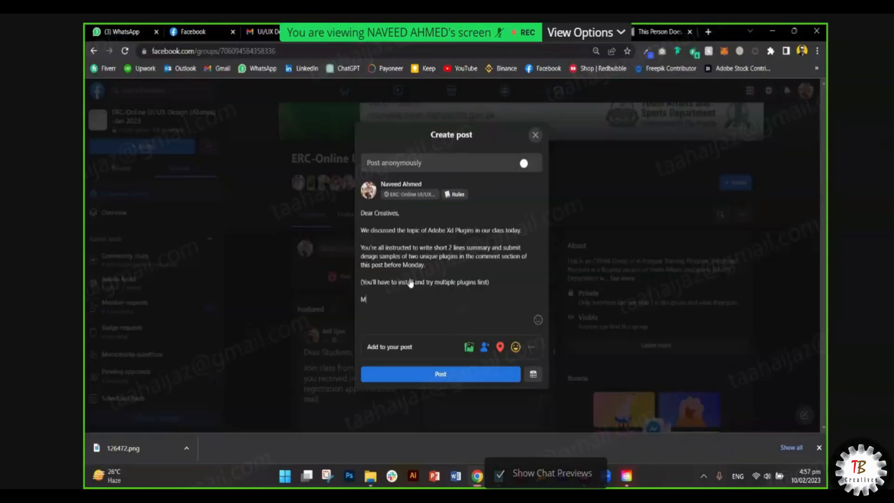
{"action": "type", "text": "ANDATORY FOR EVERYONE!"}
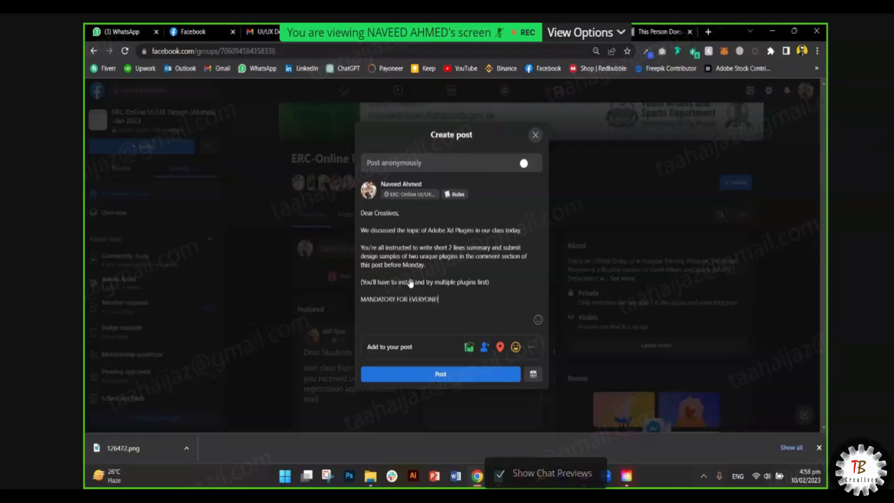
{"action": "key", "text": "Return"}
{"action": "key", "text": "Return"}
{"action": "type", "text": "Tha"}
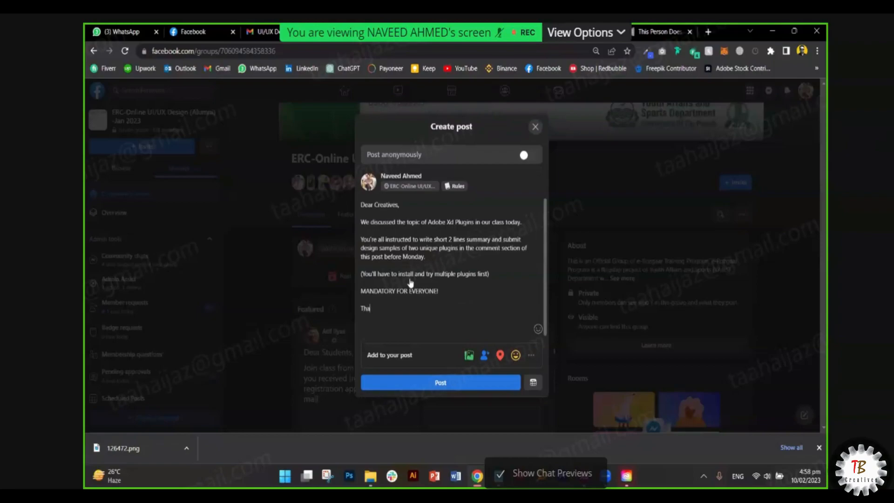
{"action": "type", "text": "nks,"}
{"action": "key", "text": "Return"}
{"action": "type", "text": "Naveed."}
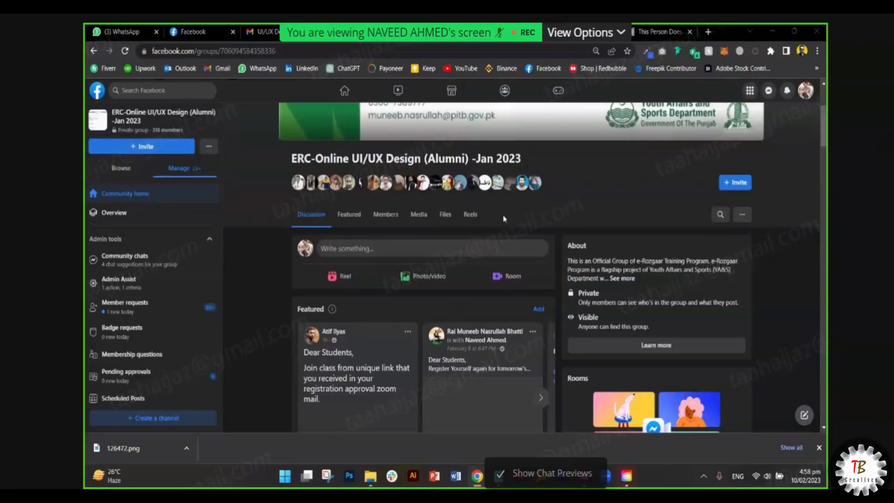
{"action": "scroll", "coordinate": [300, 333], "scroll_direction": "down", "scroll_amount": 10}
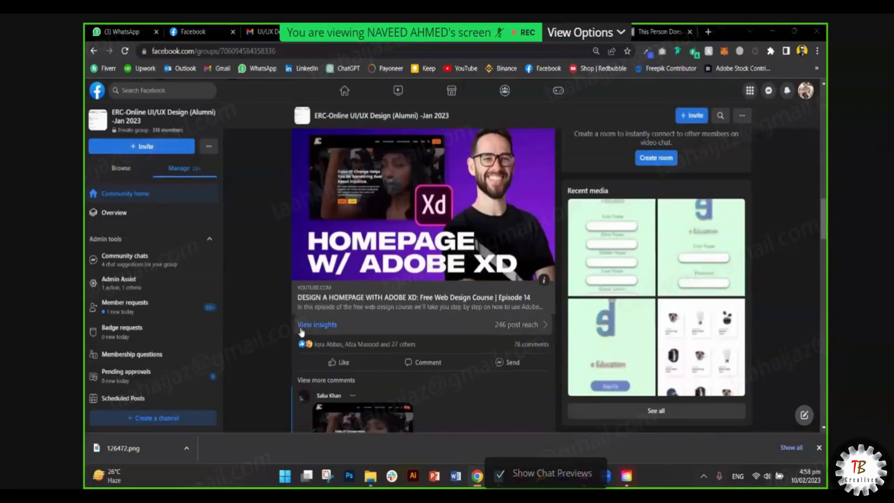
{"action": "scroll", "coordinate": [301, 331], "scroll_direction": "up", "scroll_amount": 5}
{"action": "scroll", "coordinate": [272, 350], "scroll_direction": "down", "scroll_amount": 8}
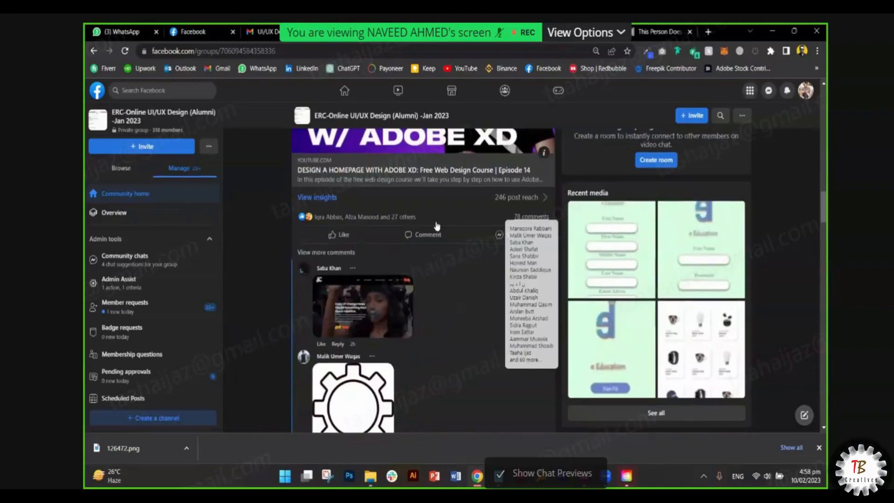
{"action": "scroll", "coordinate": [381, 284], "scroll_direction": "up", "scroll_amount": 7}
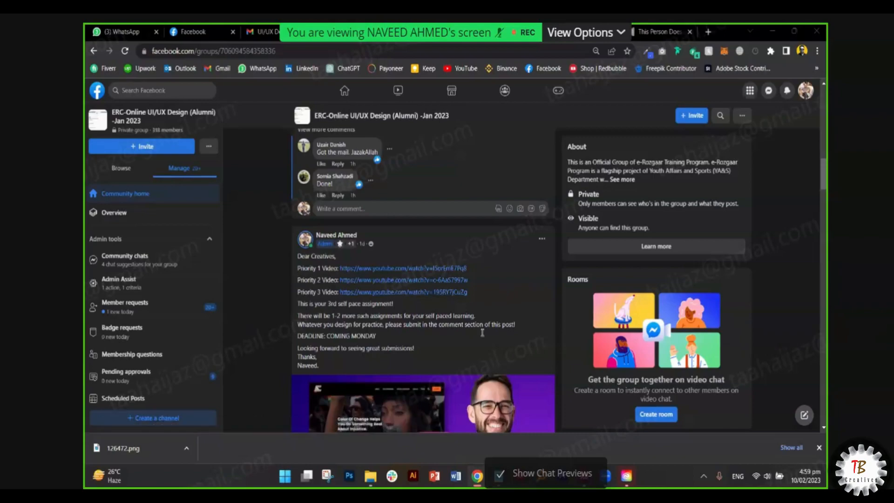
- Bring Adobe XD forward and switch the side panel from Assets back to Plugins
{"action": "left_click", "coordinate": [558, 474]}
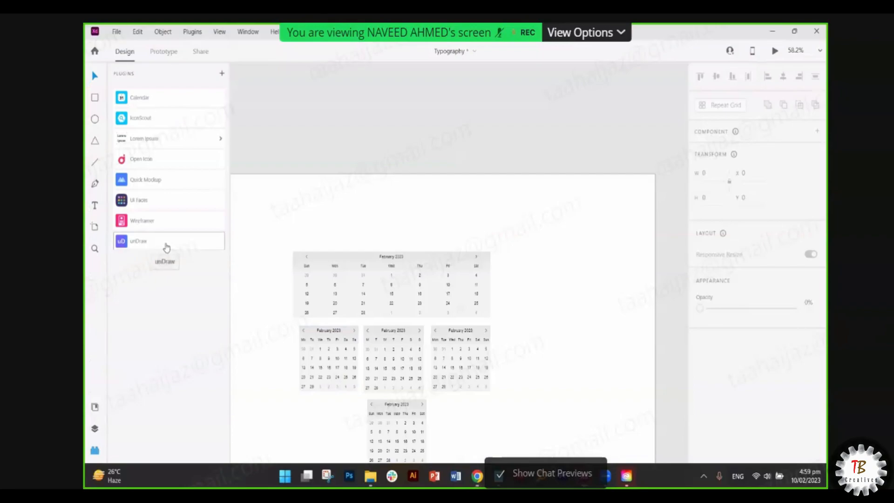
{"action": "left_click", "coordinate": [95, 407]}
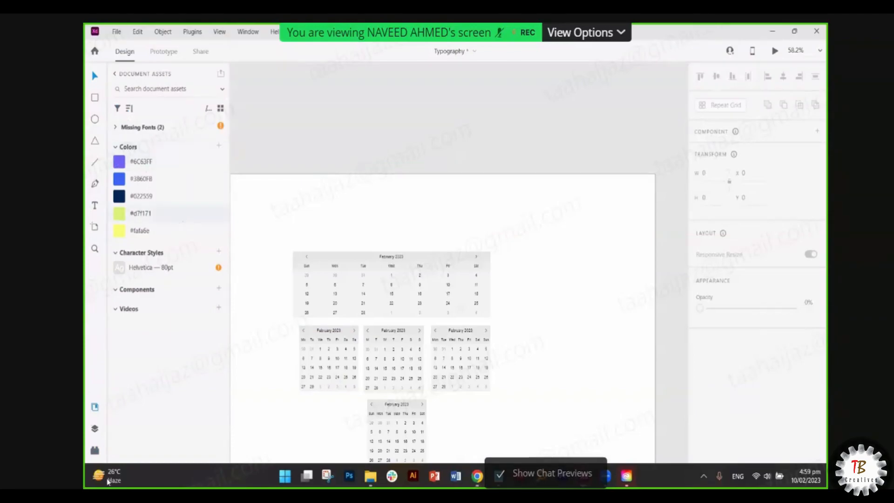
{"action": "left_click", "coordinate": [94, 451]}
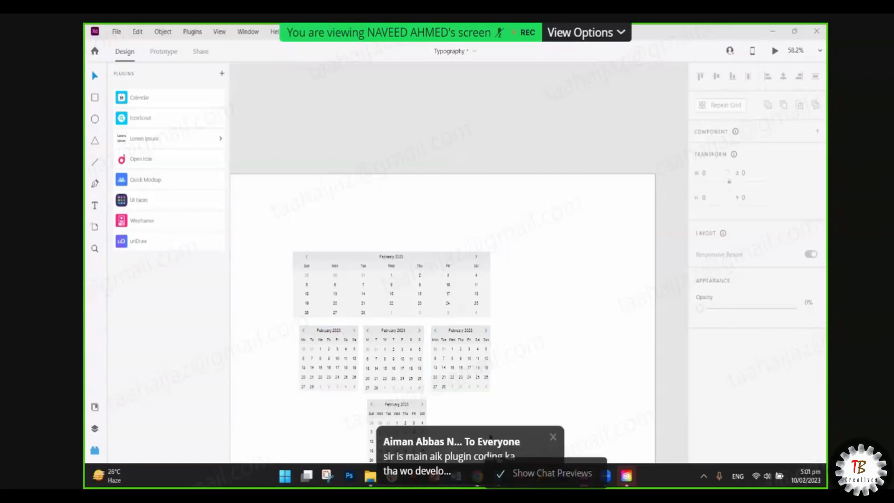
{"action": "mouse_move", "coordinate": [456, 475]}
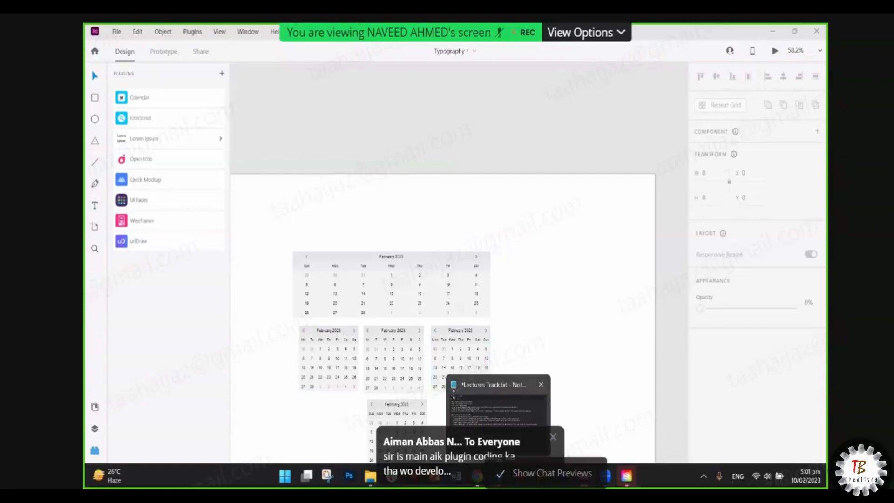